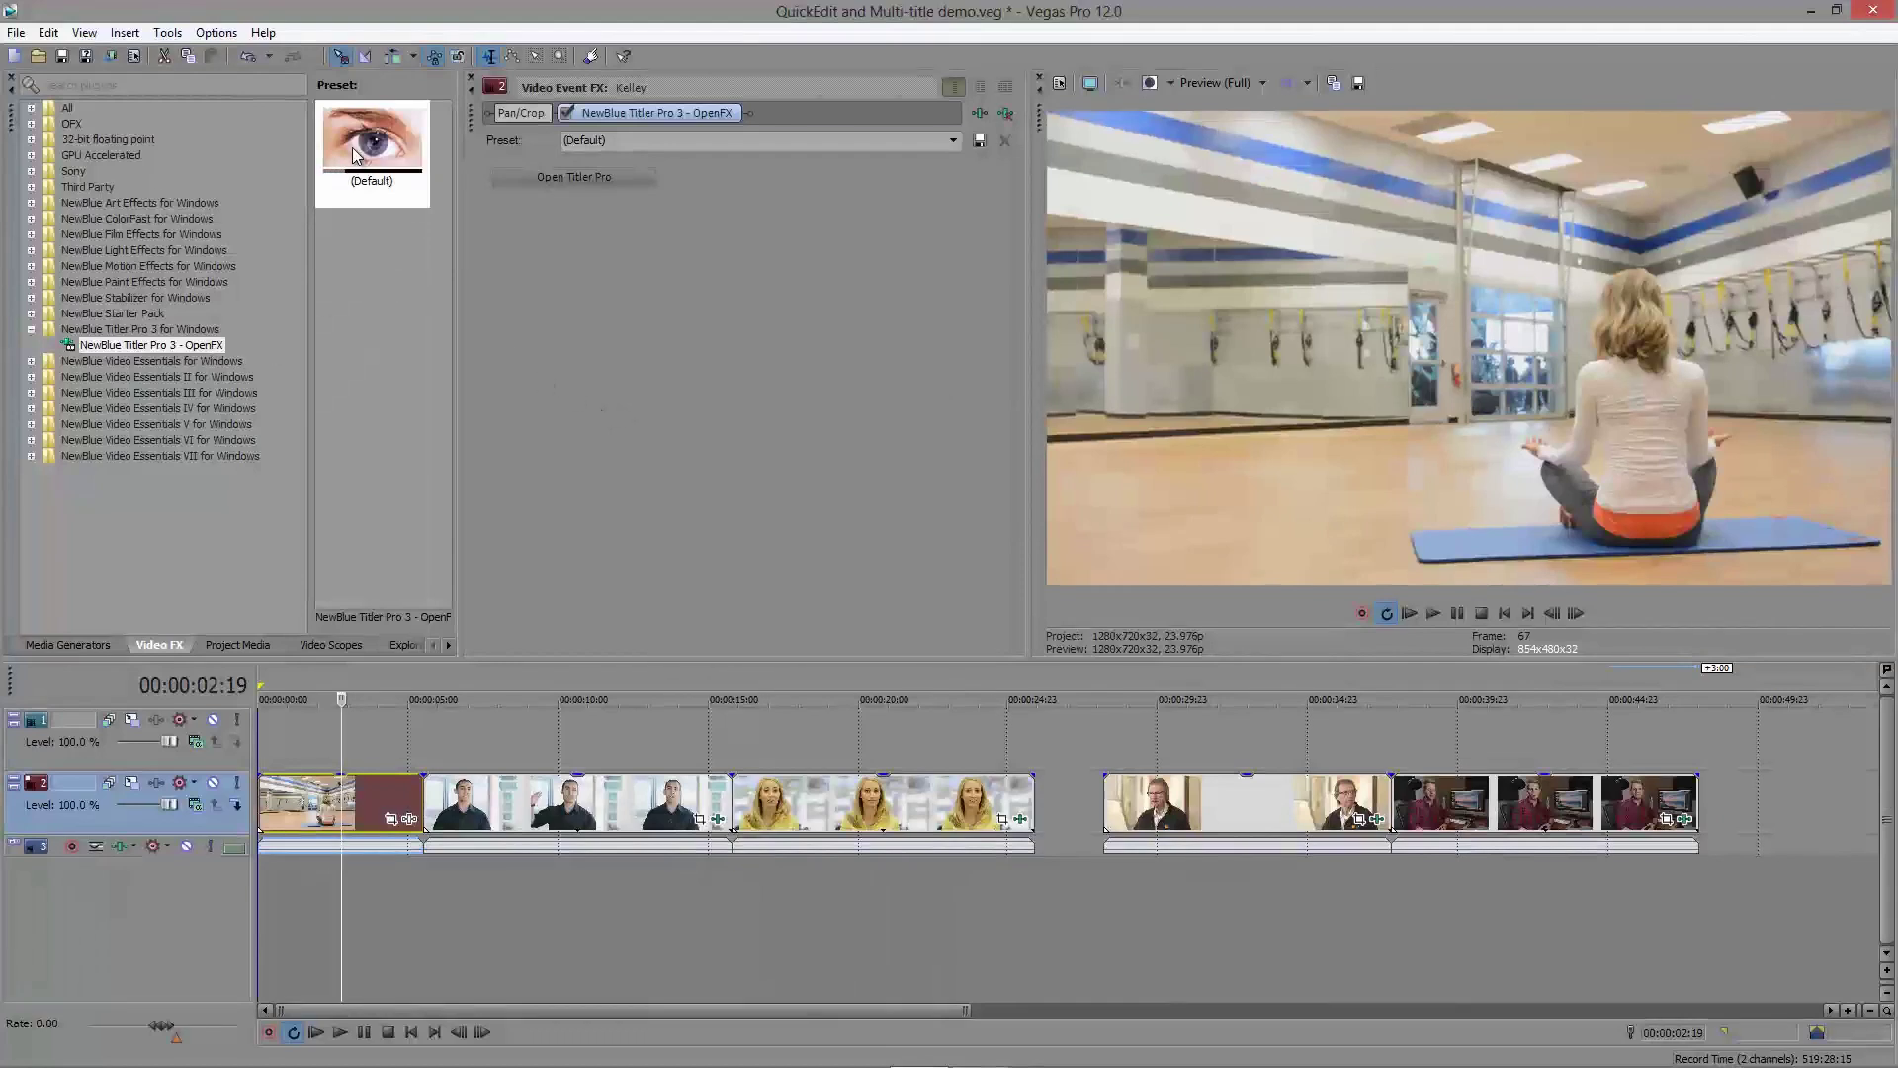
# Step: Apply the (Default) title preset to the yoga clip and set Quick Edit to always open the Title Designer
pyautogui.moveTo(354, 154); pyautogui.dragTo(358, 792)
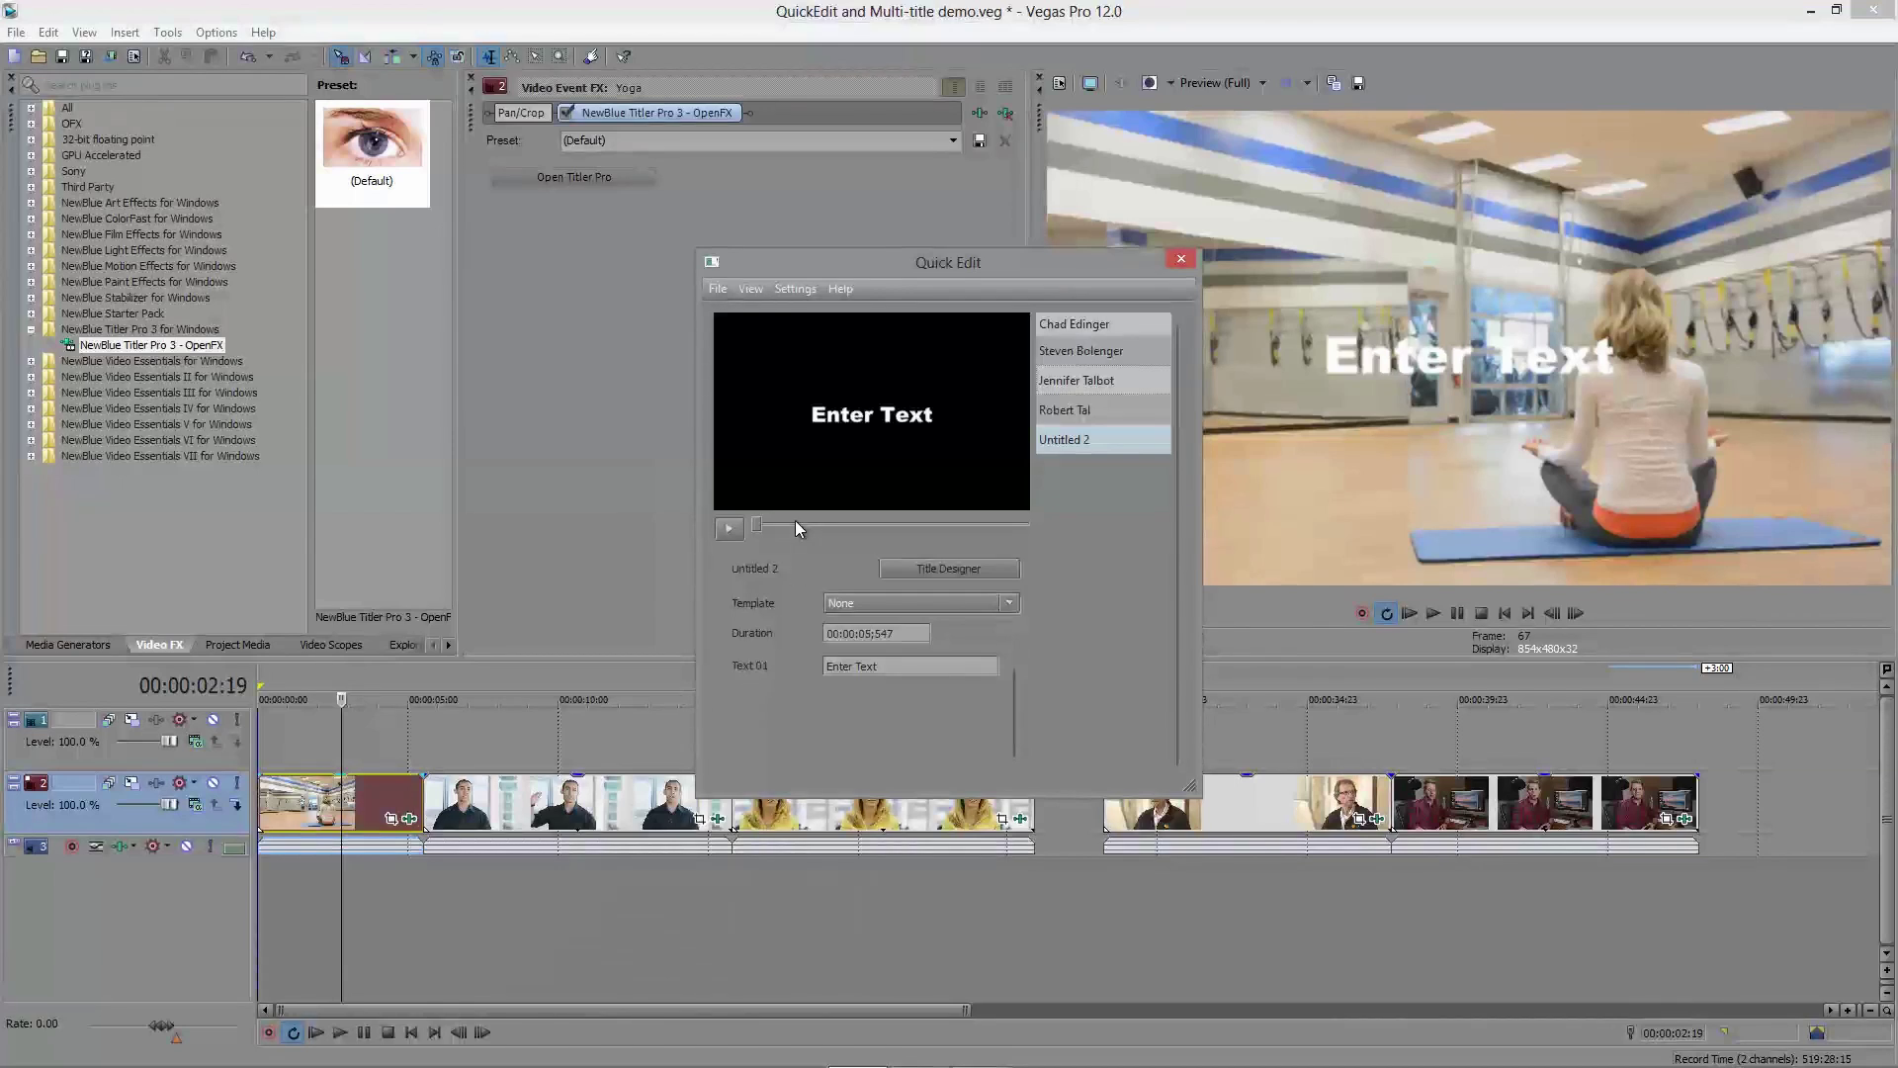
pyautogui.click(795, 290)
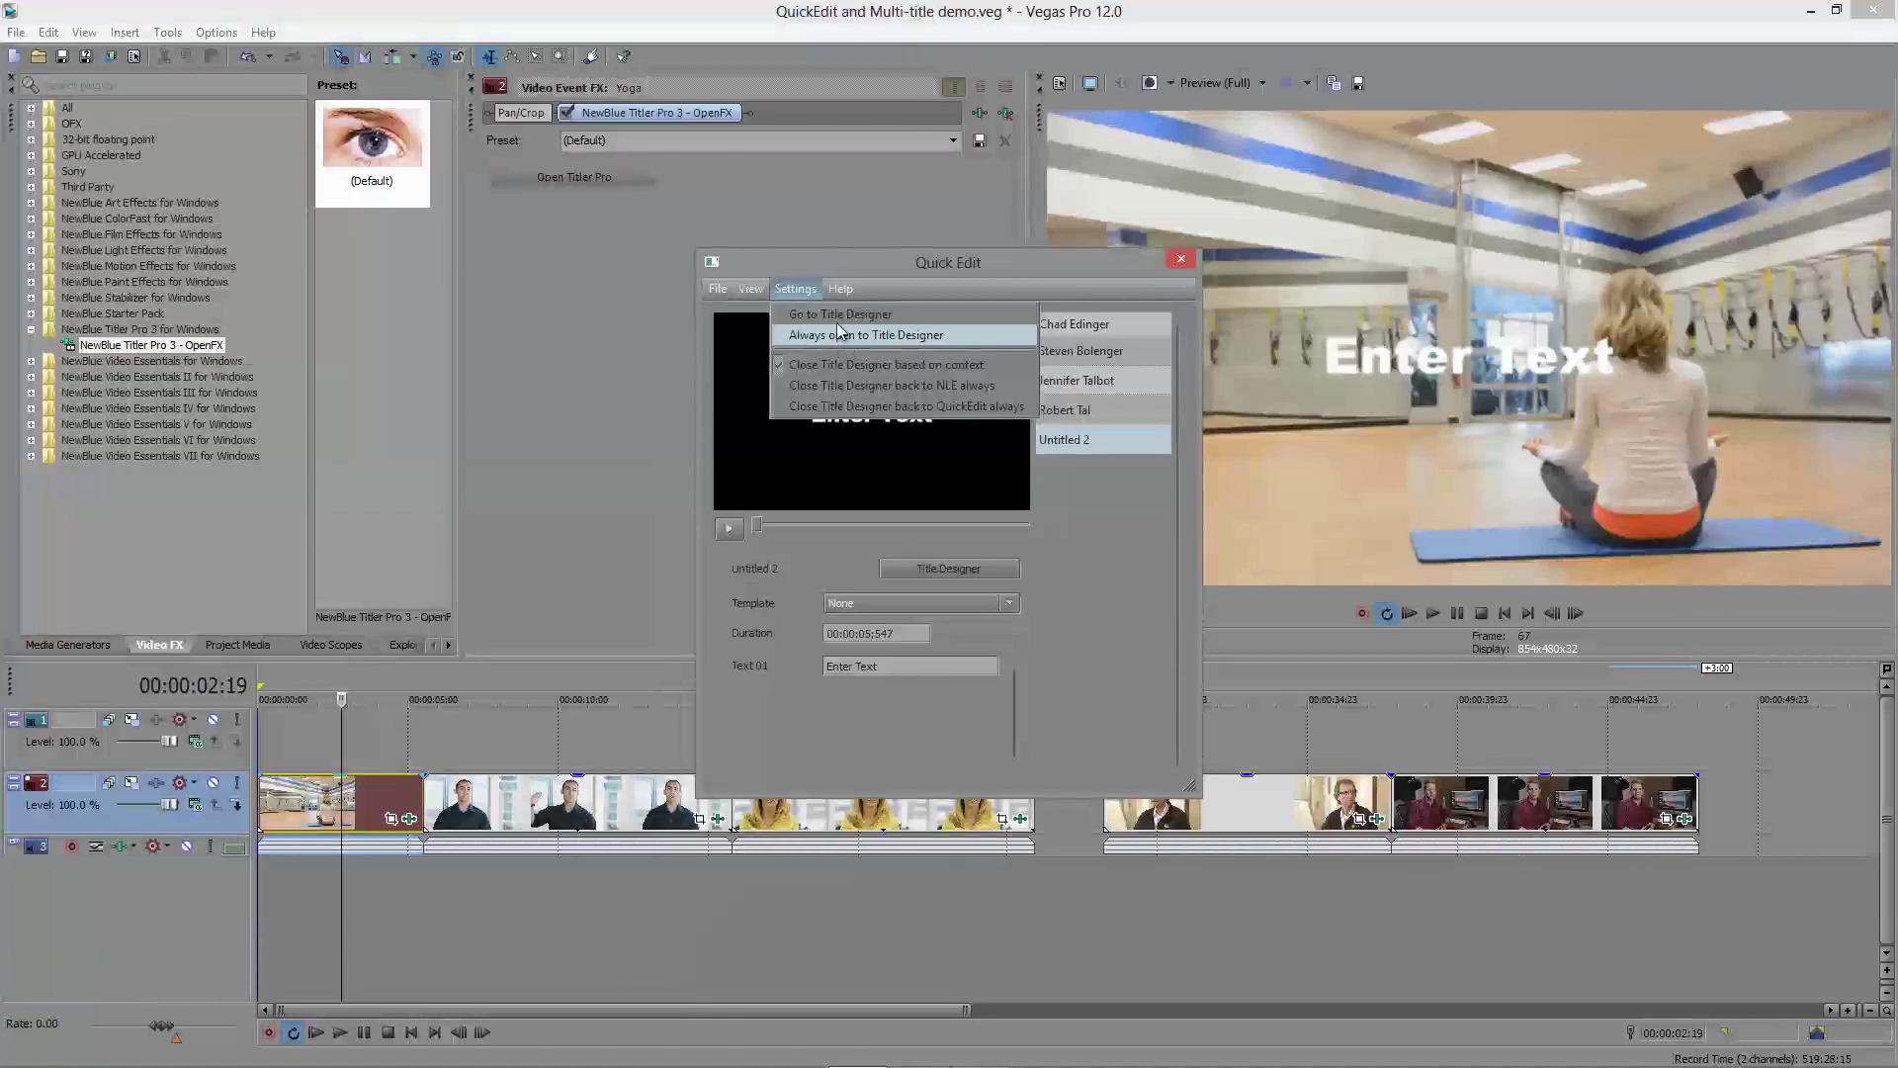
pyautogui.click(844, 337)
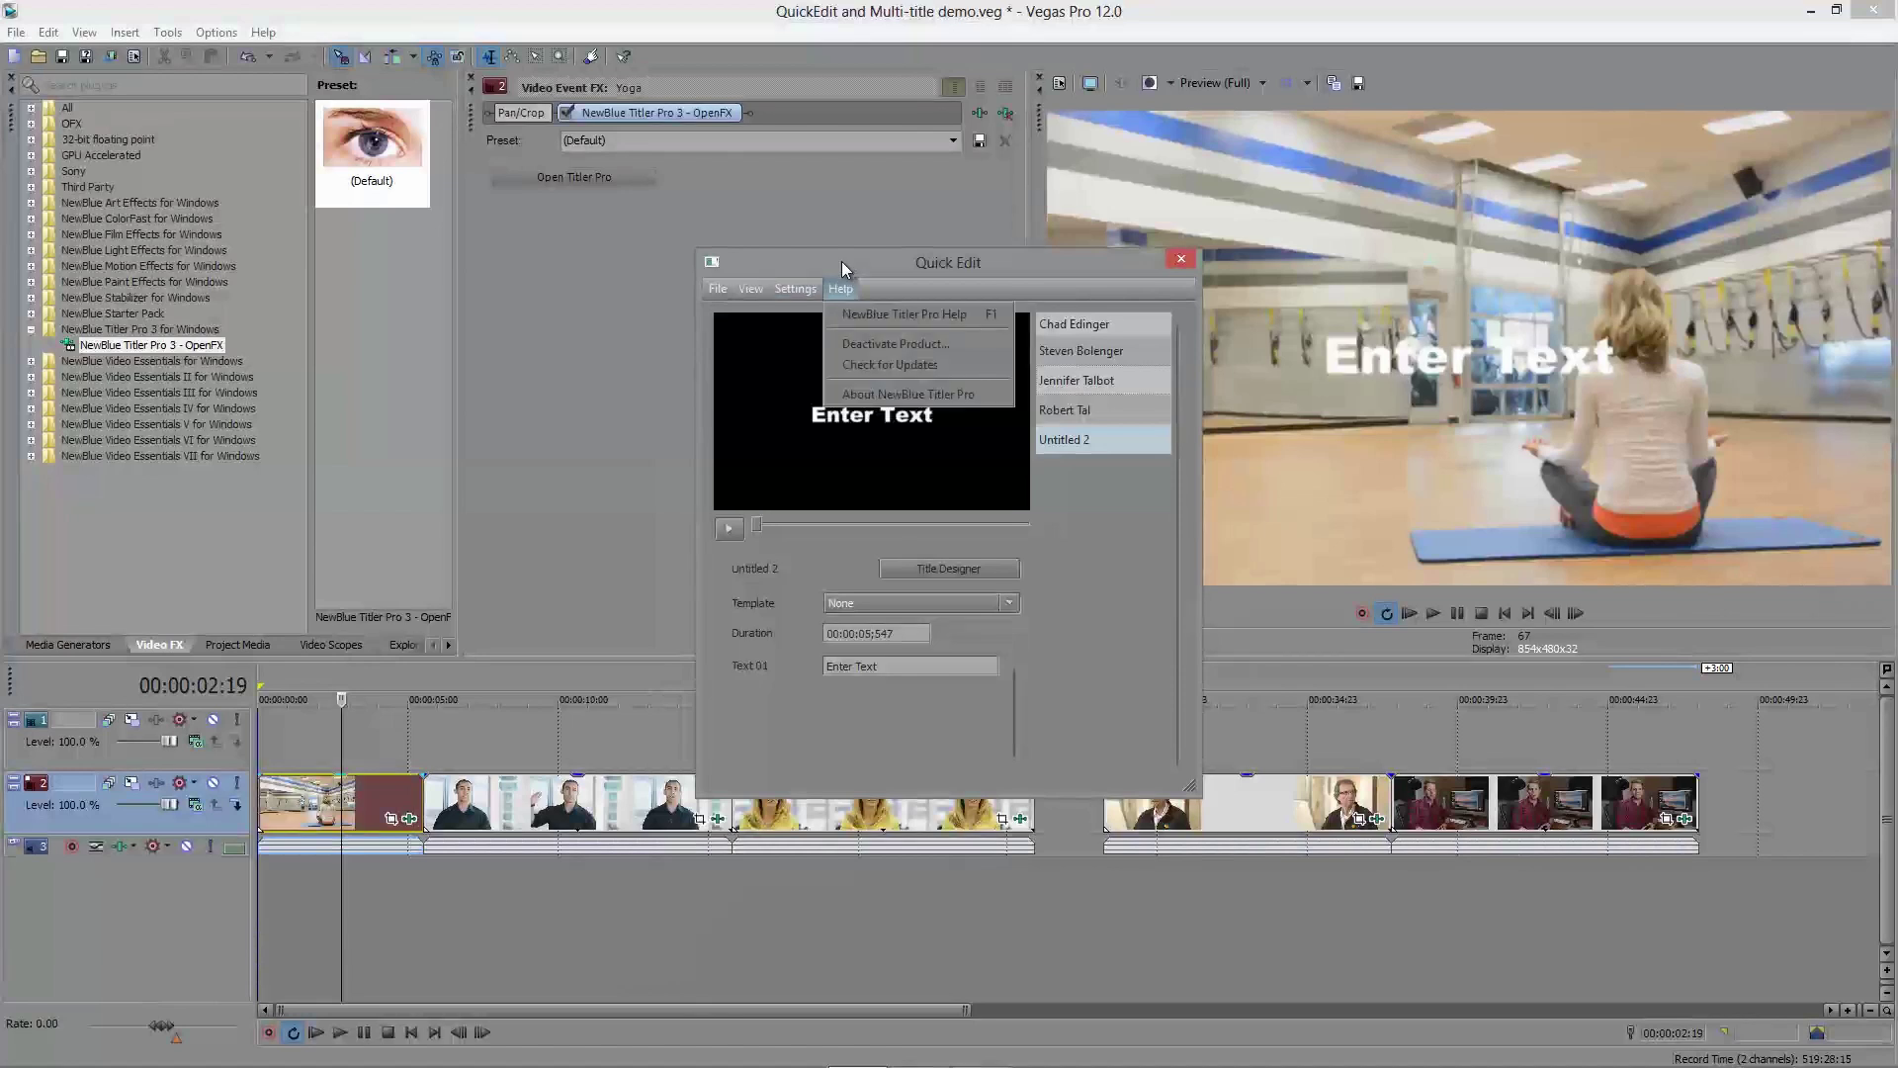
# Step: Open the maximized Title Designer and load the recent Fitbody.nbtitle project
pyautogui.click(920, 575)
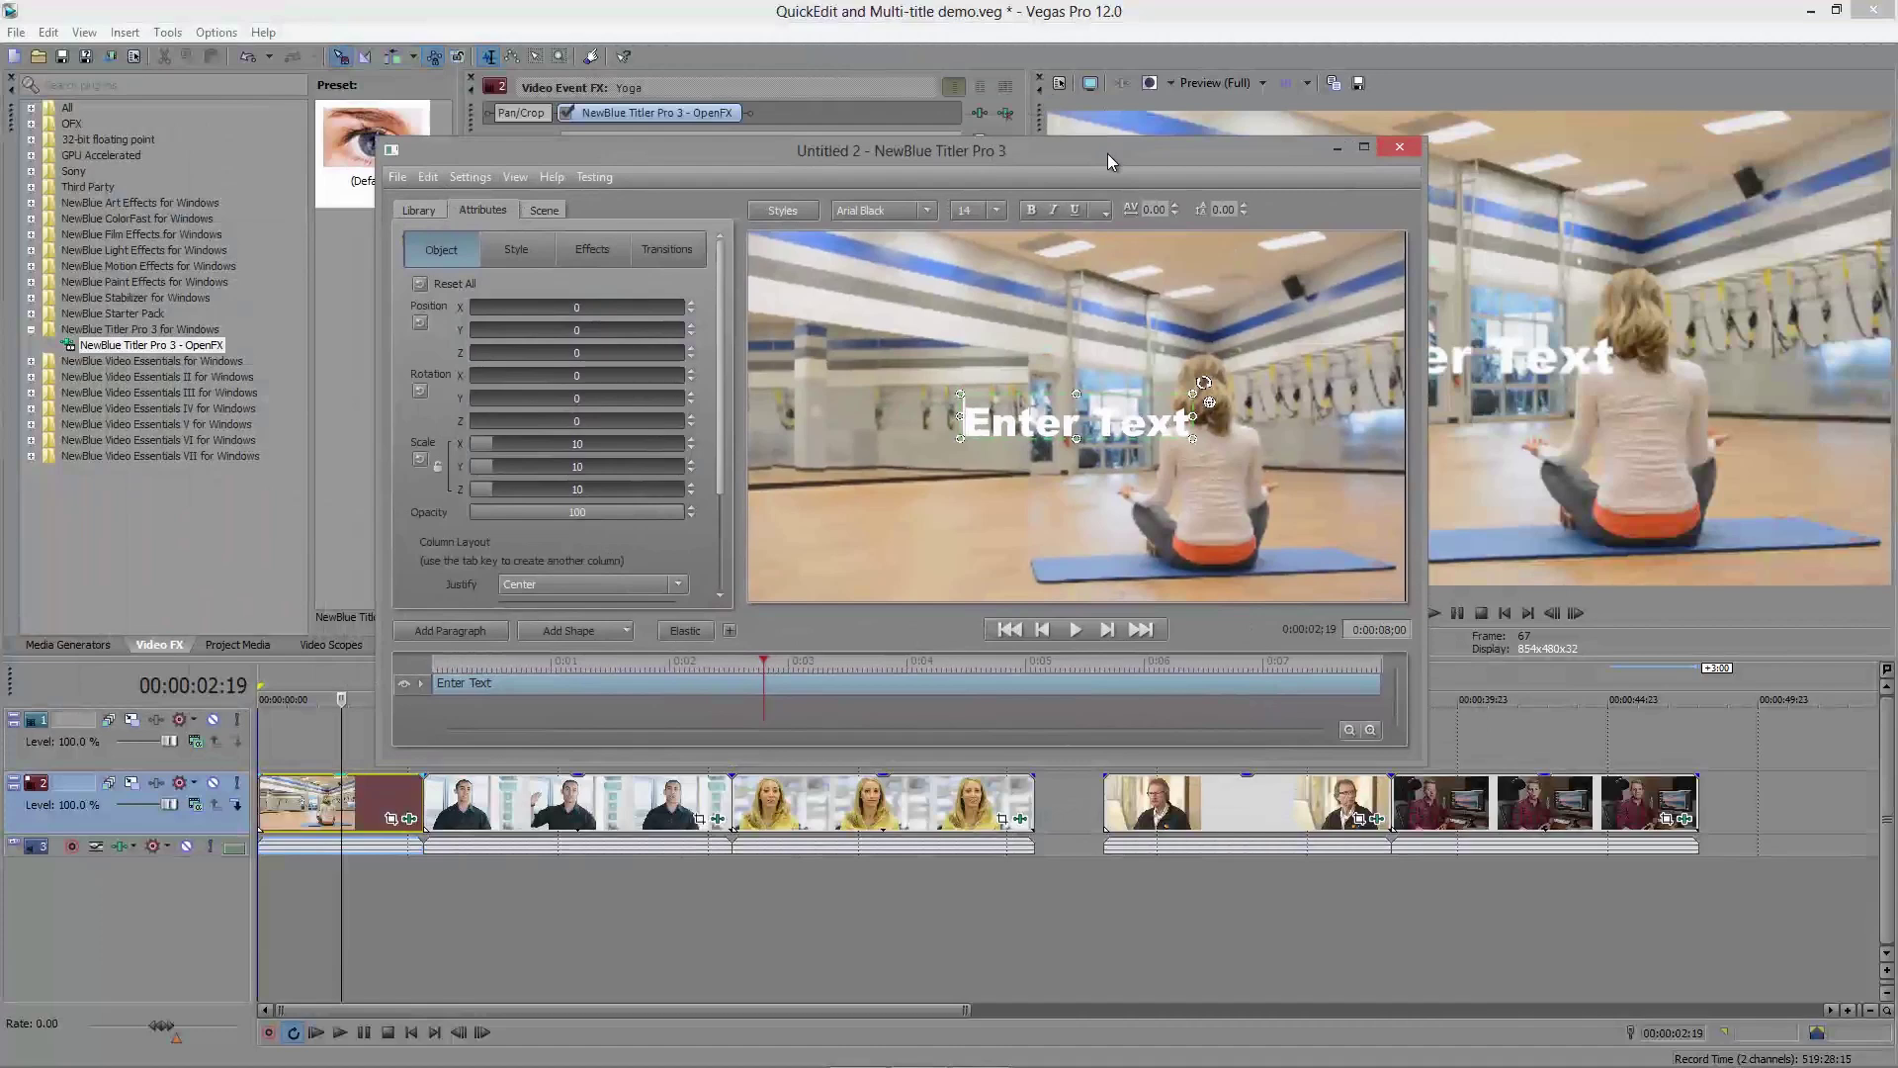
pyautogui.doubleClick(1108, 152)
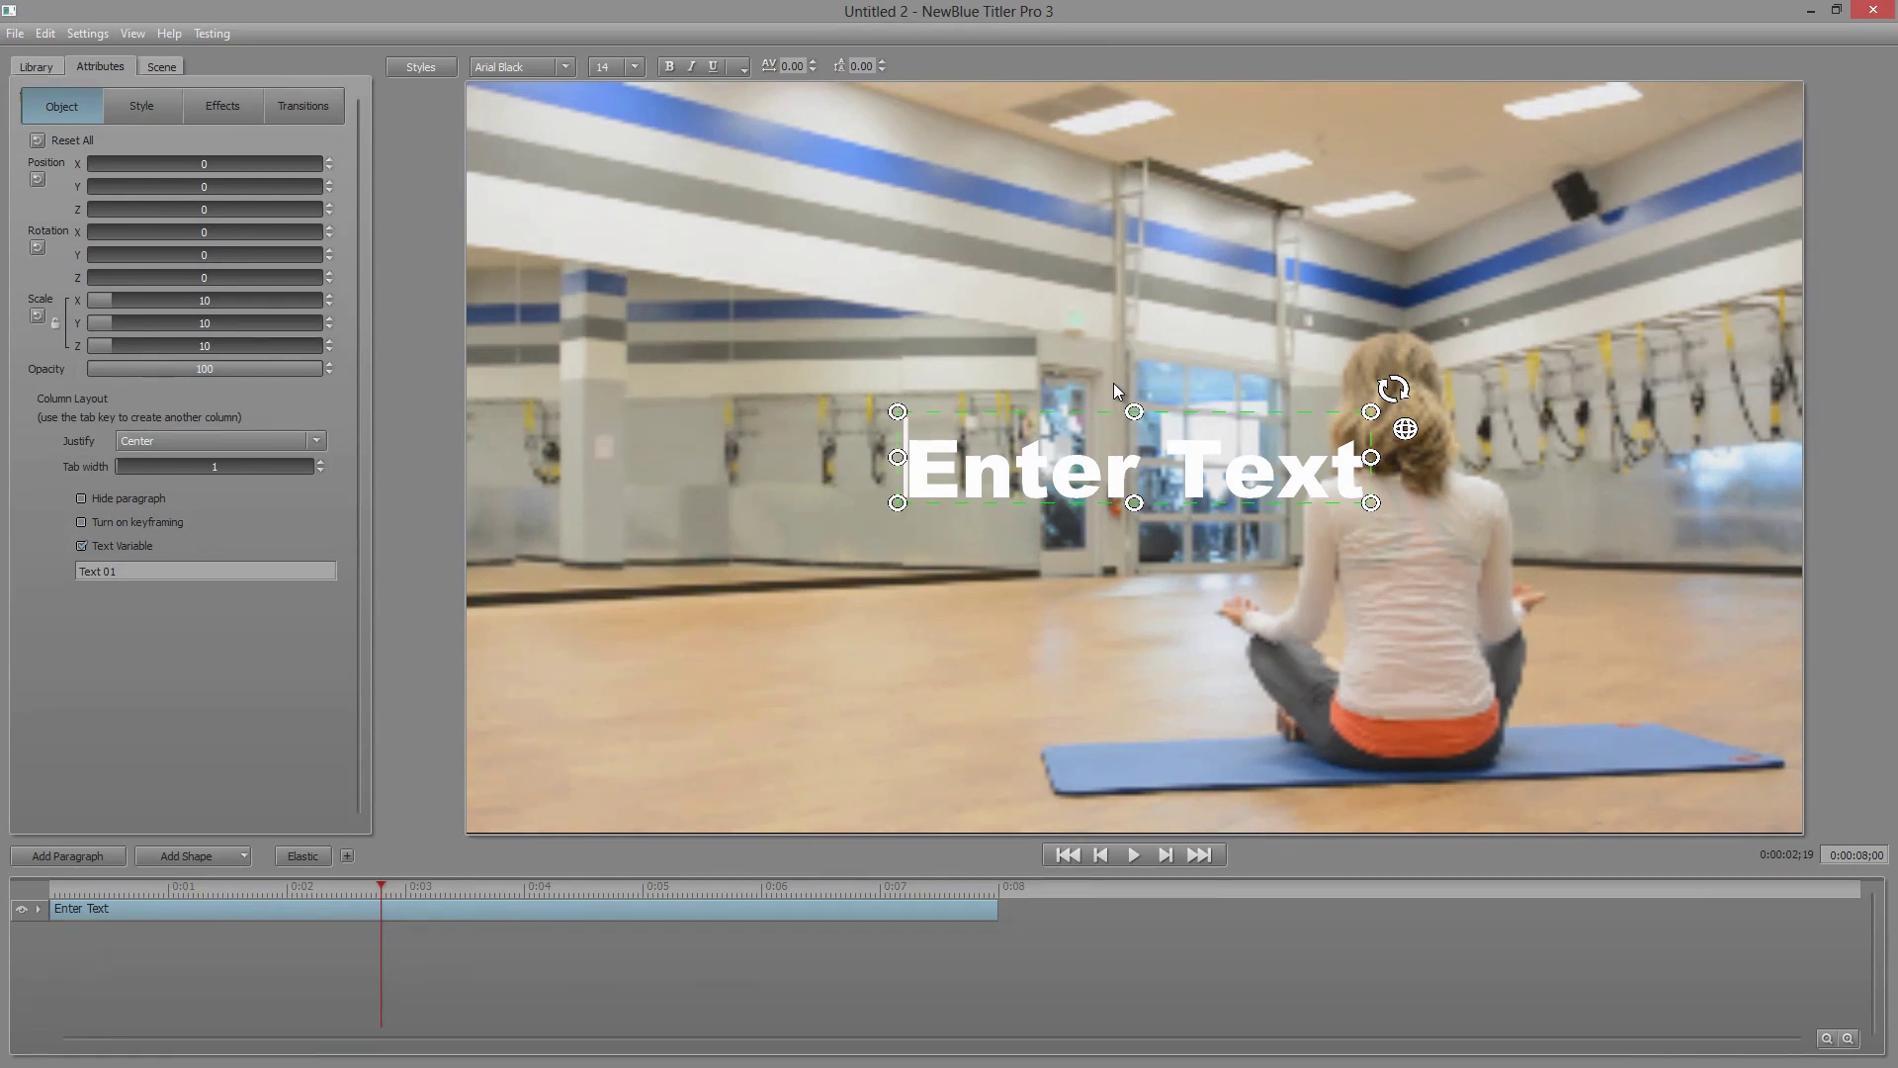
pyautogui.click(15, 32)
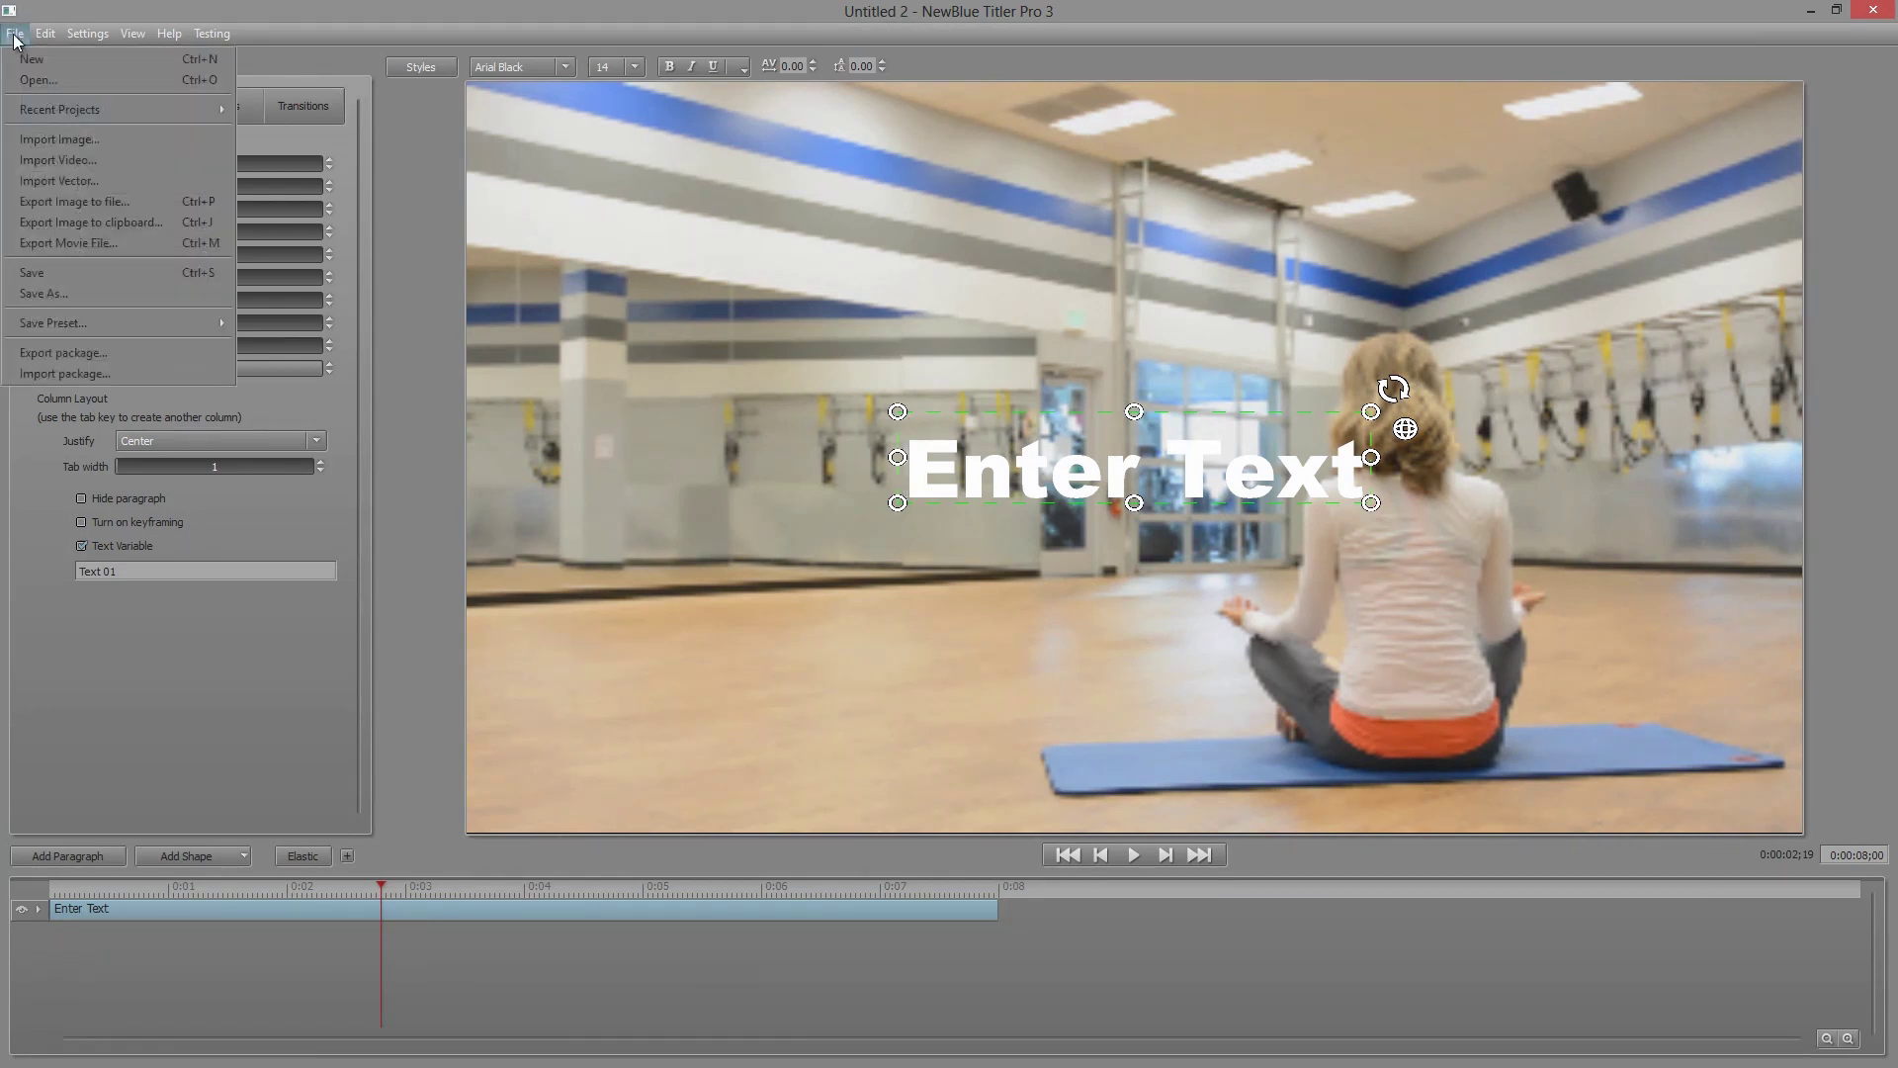
pyautogui.moveTo(105, 109)
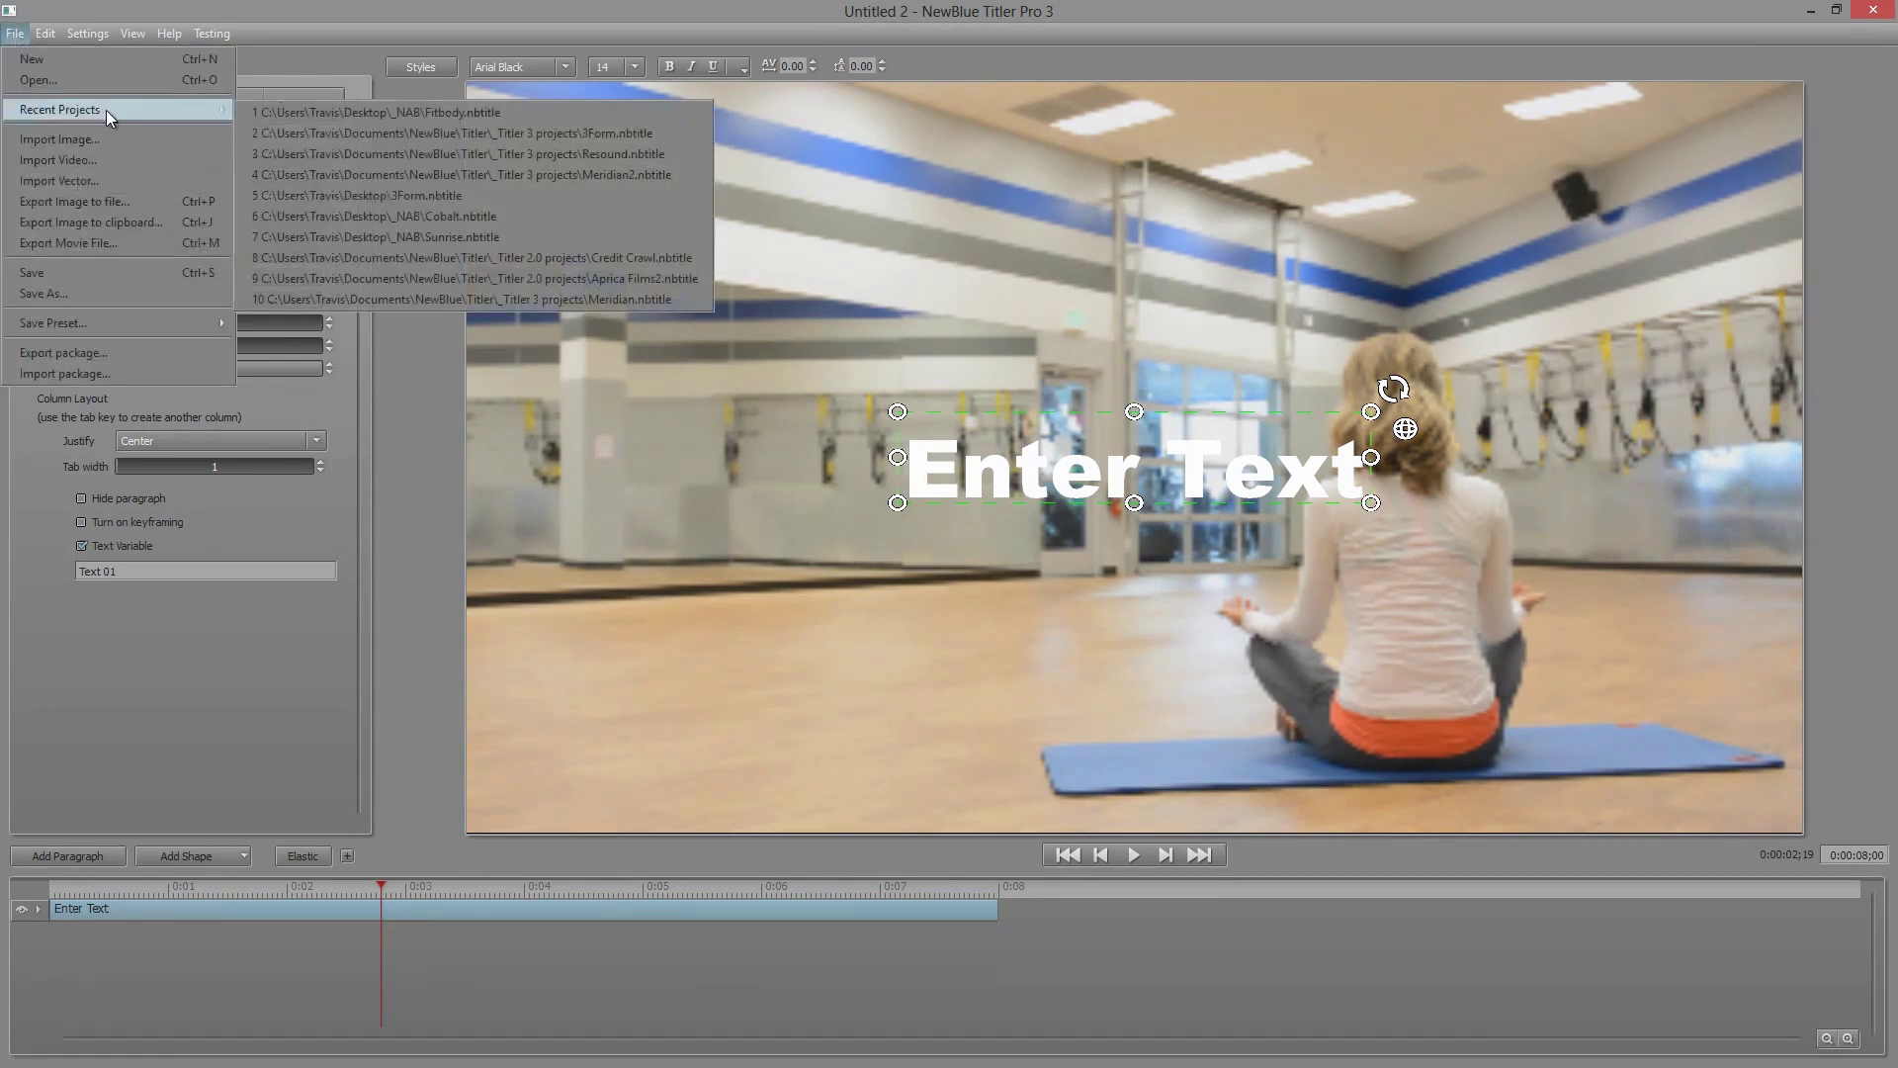
pyautogui.click(381, 119)
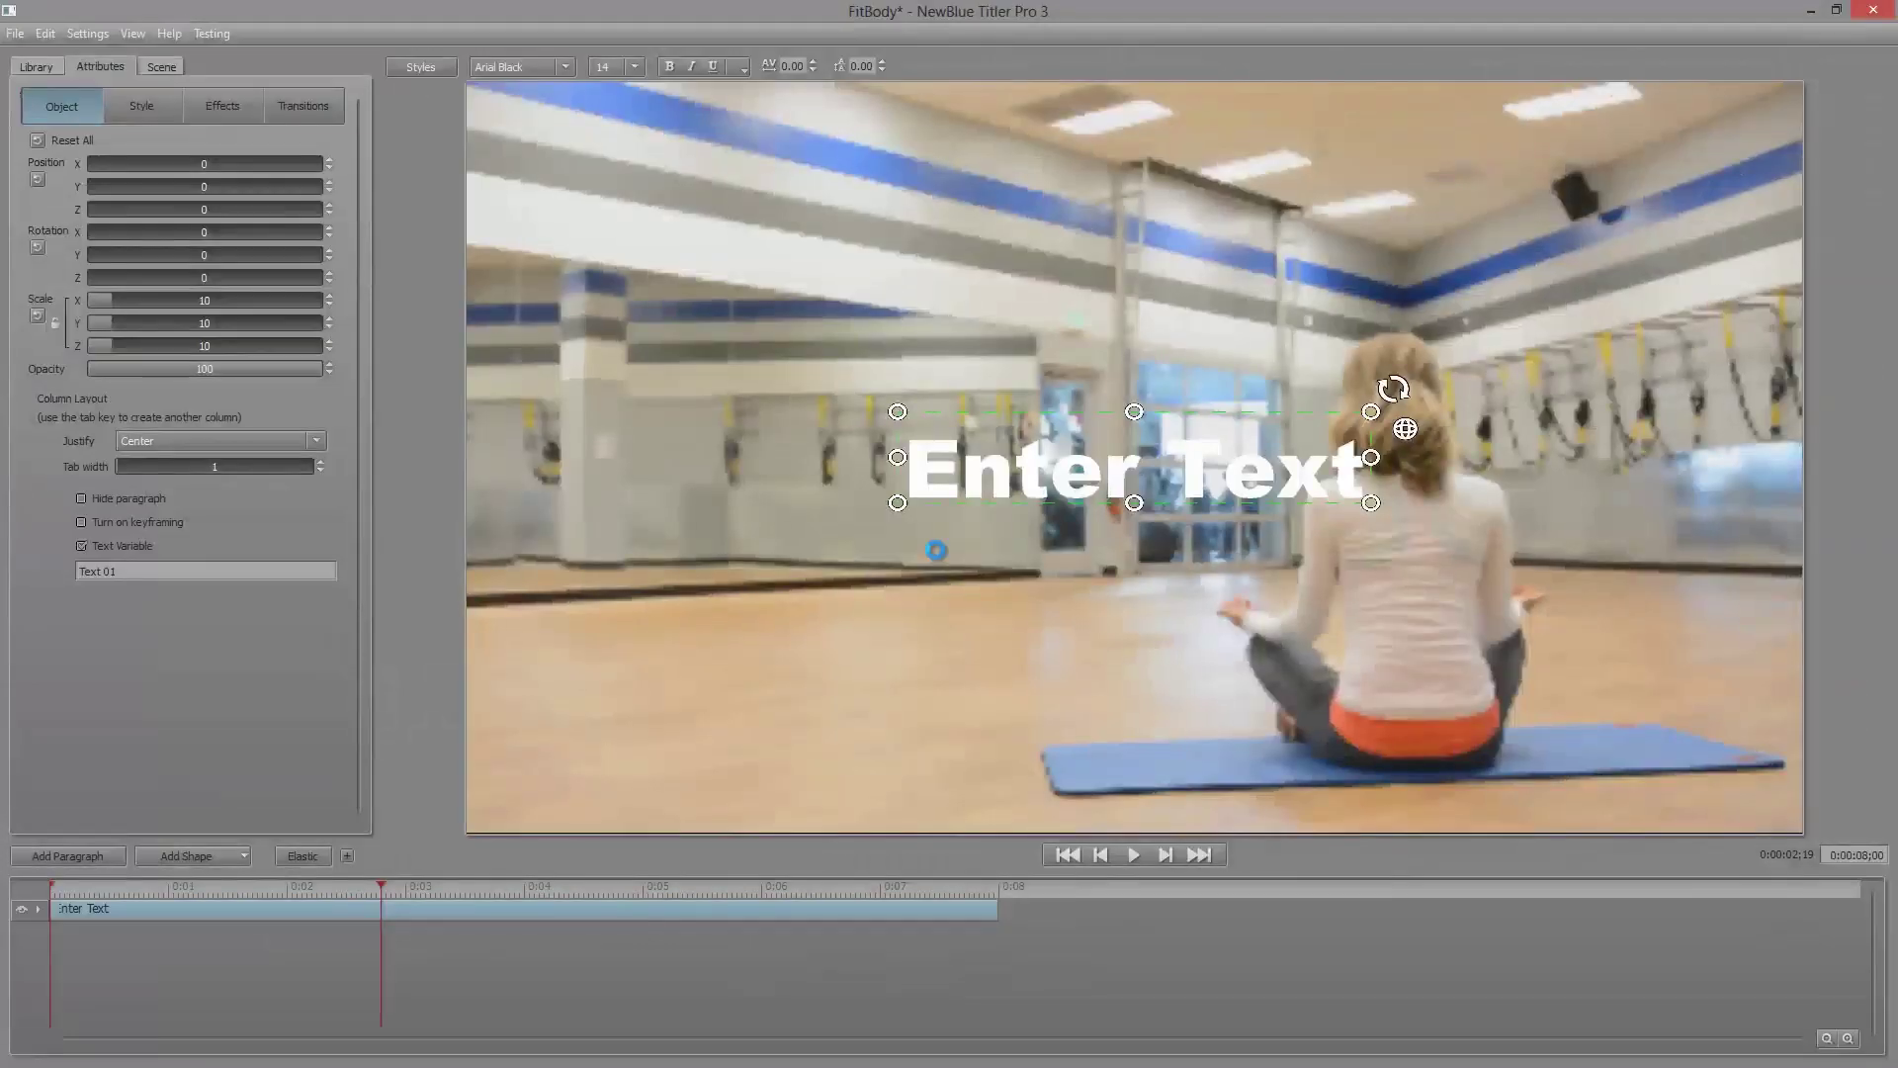
# Step: Preview the Fitbody title animation and briefly inspect the Fitbody layer
pyautogui.click(1135, 856)
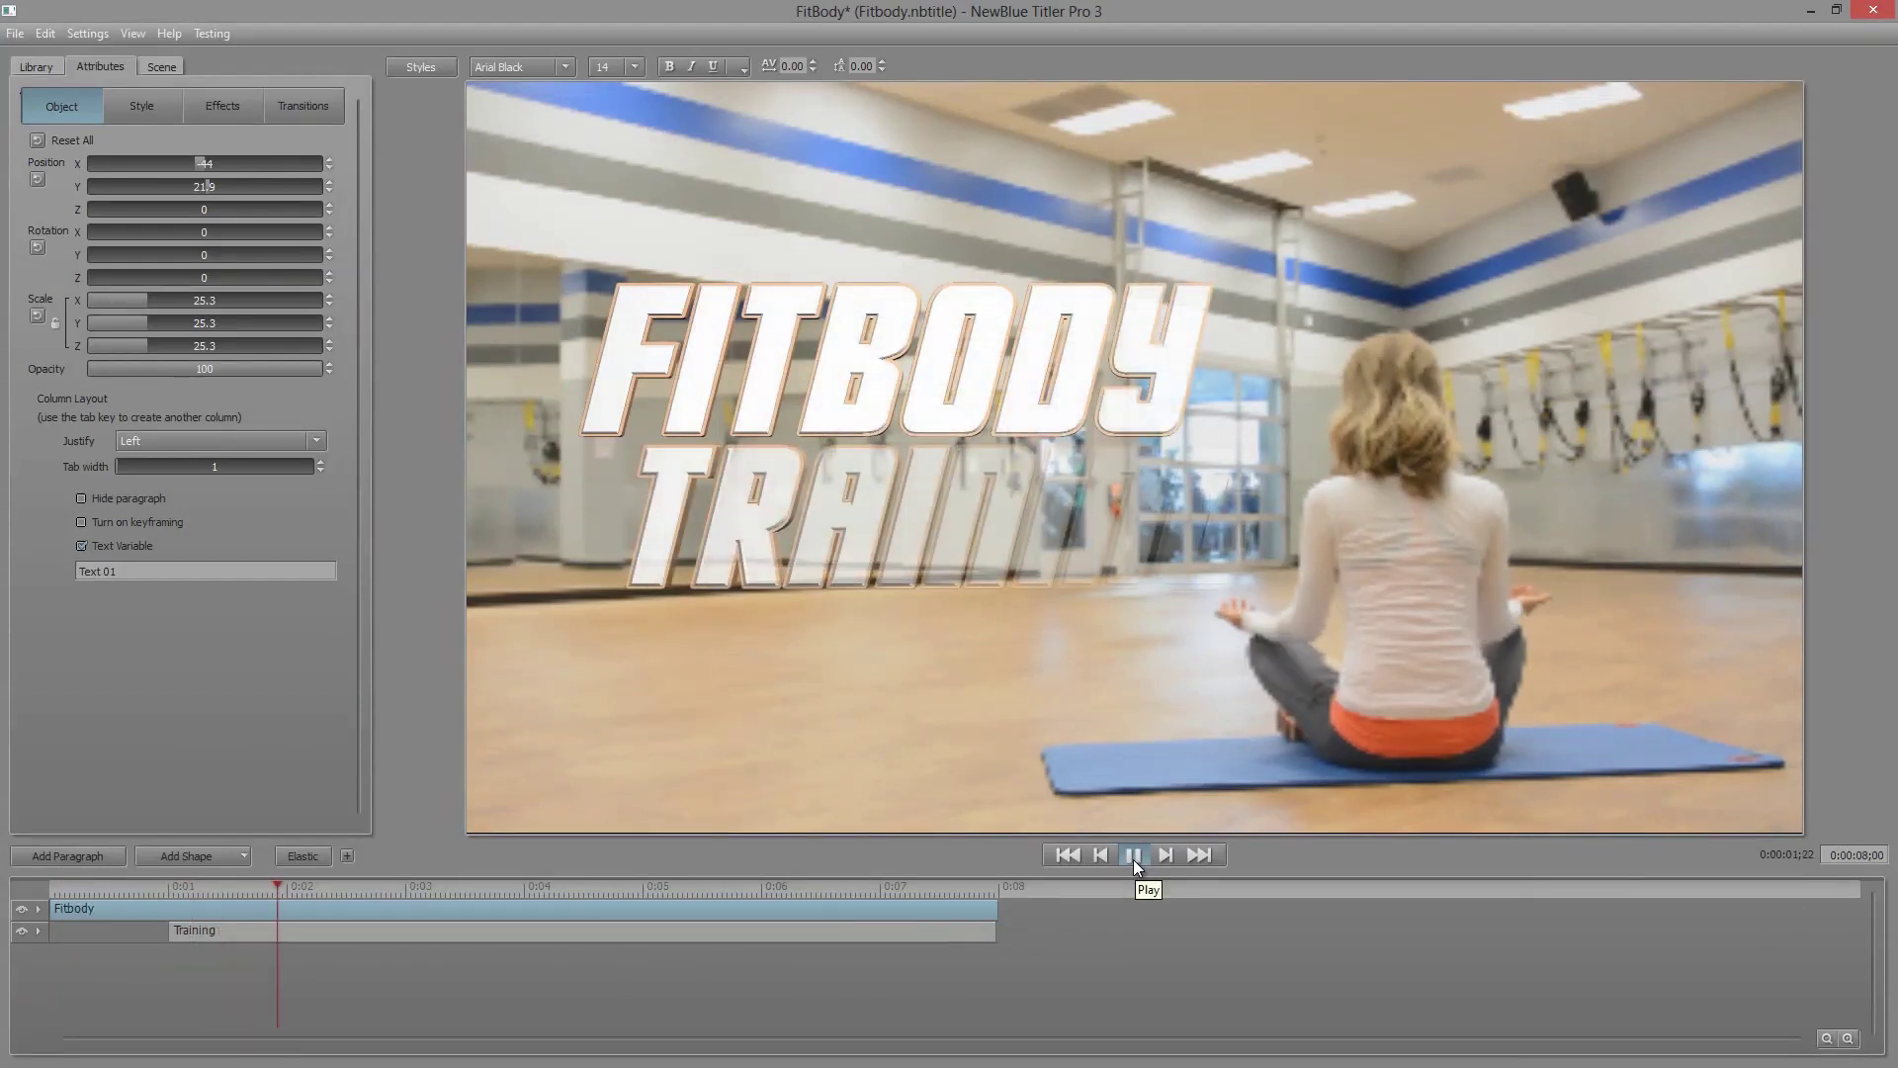
pyautogui.click(1133, 857)
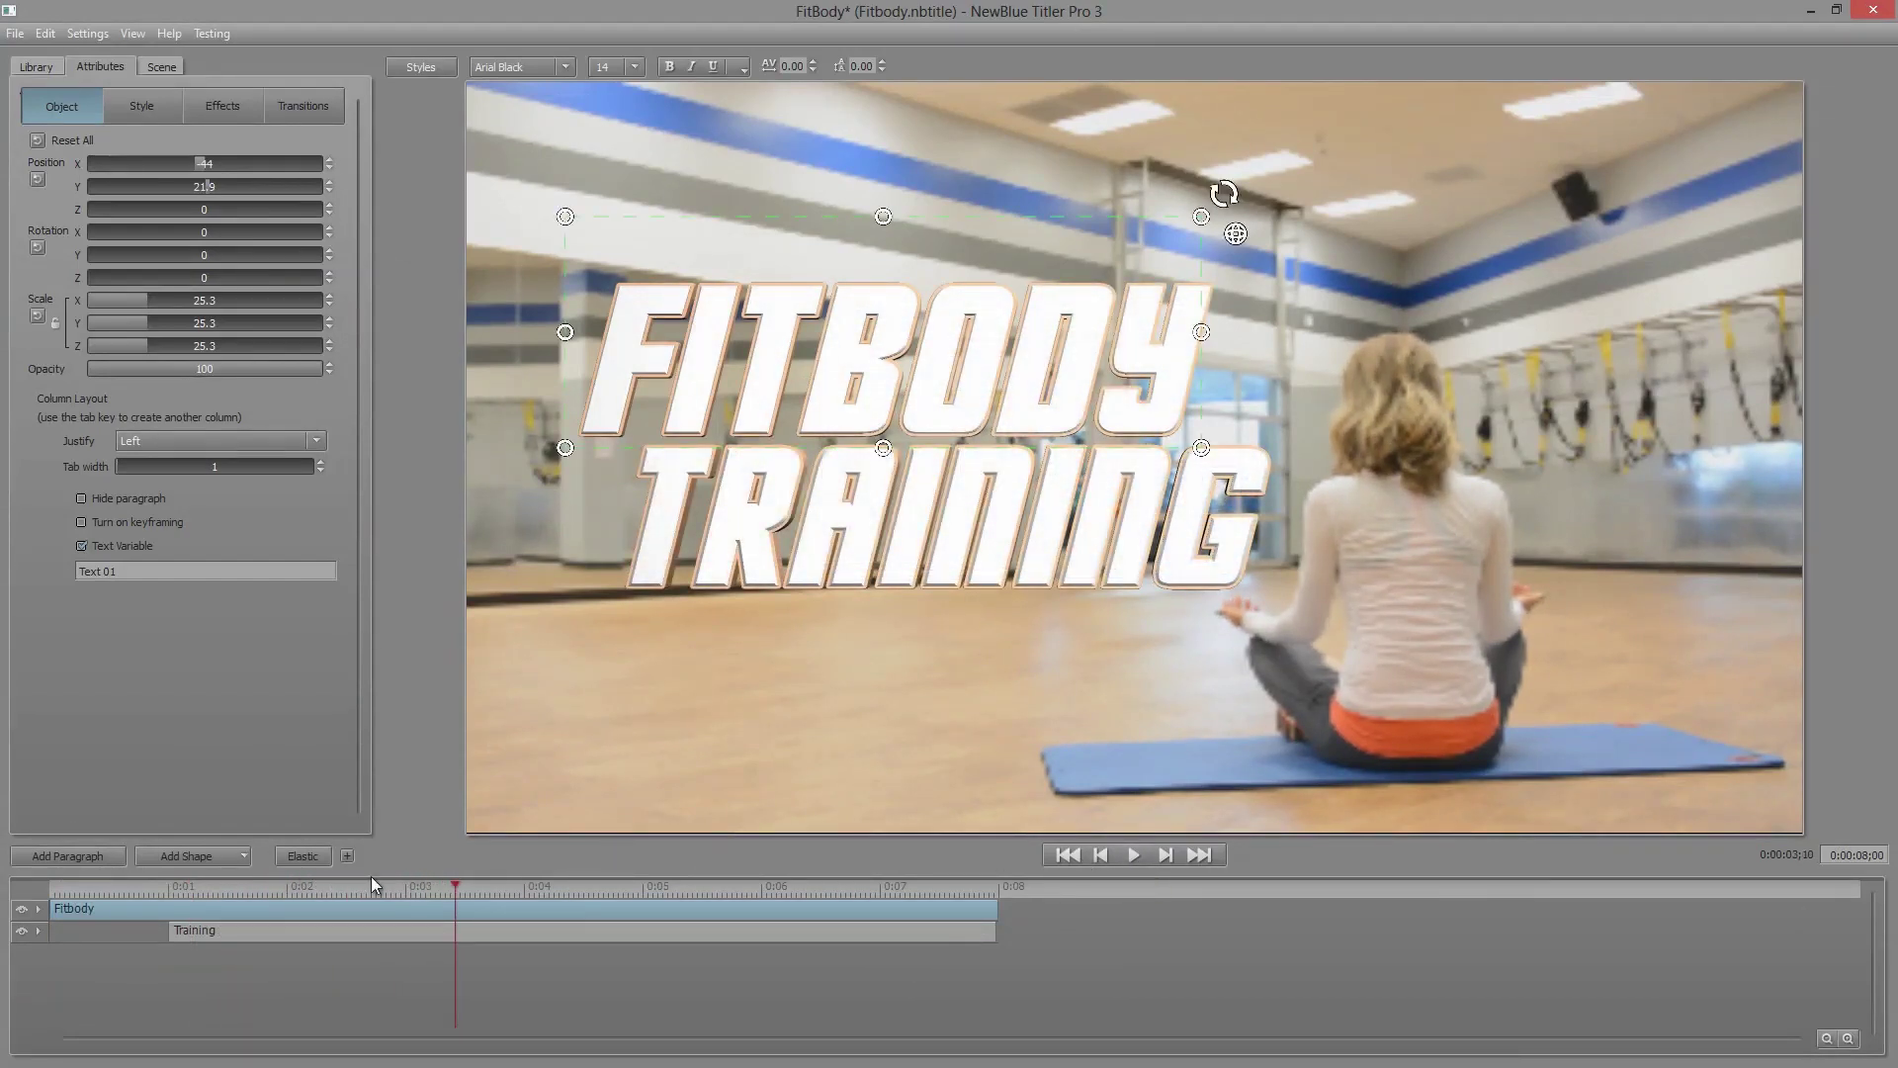
pyautogui.click(37, 907)
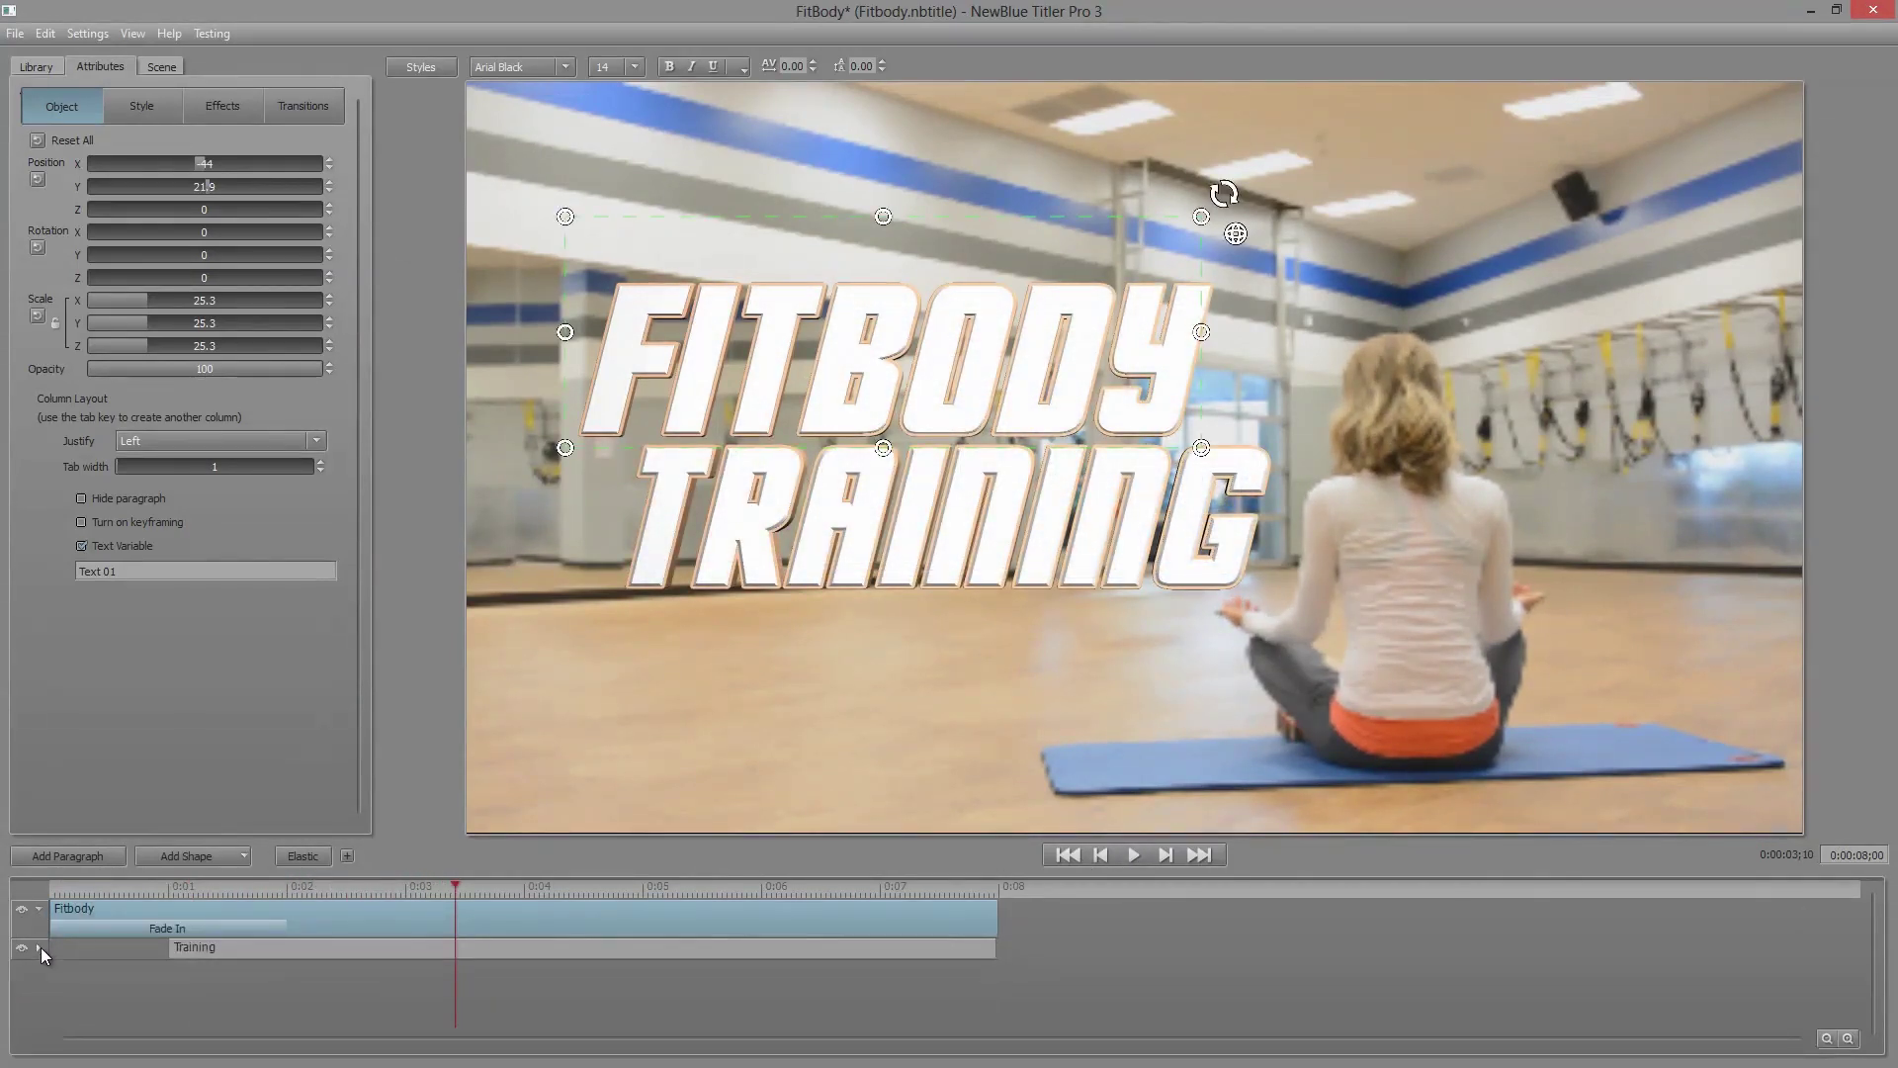
pyautogui.click(39, 909)
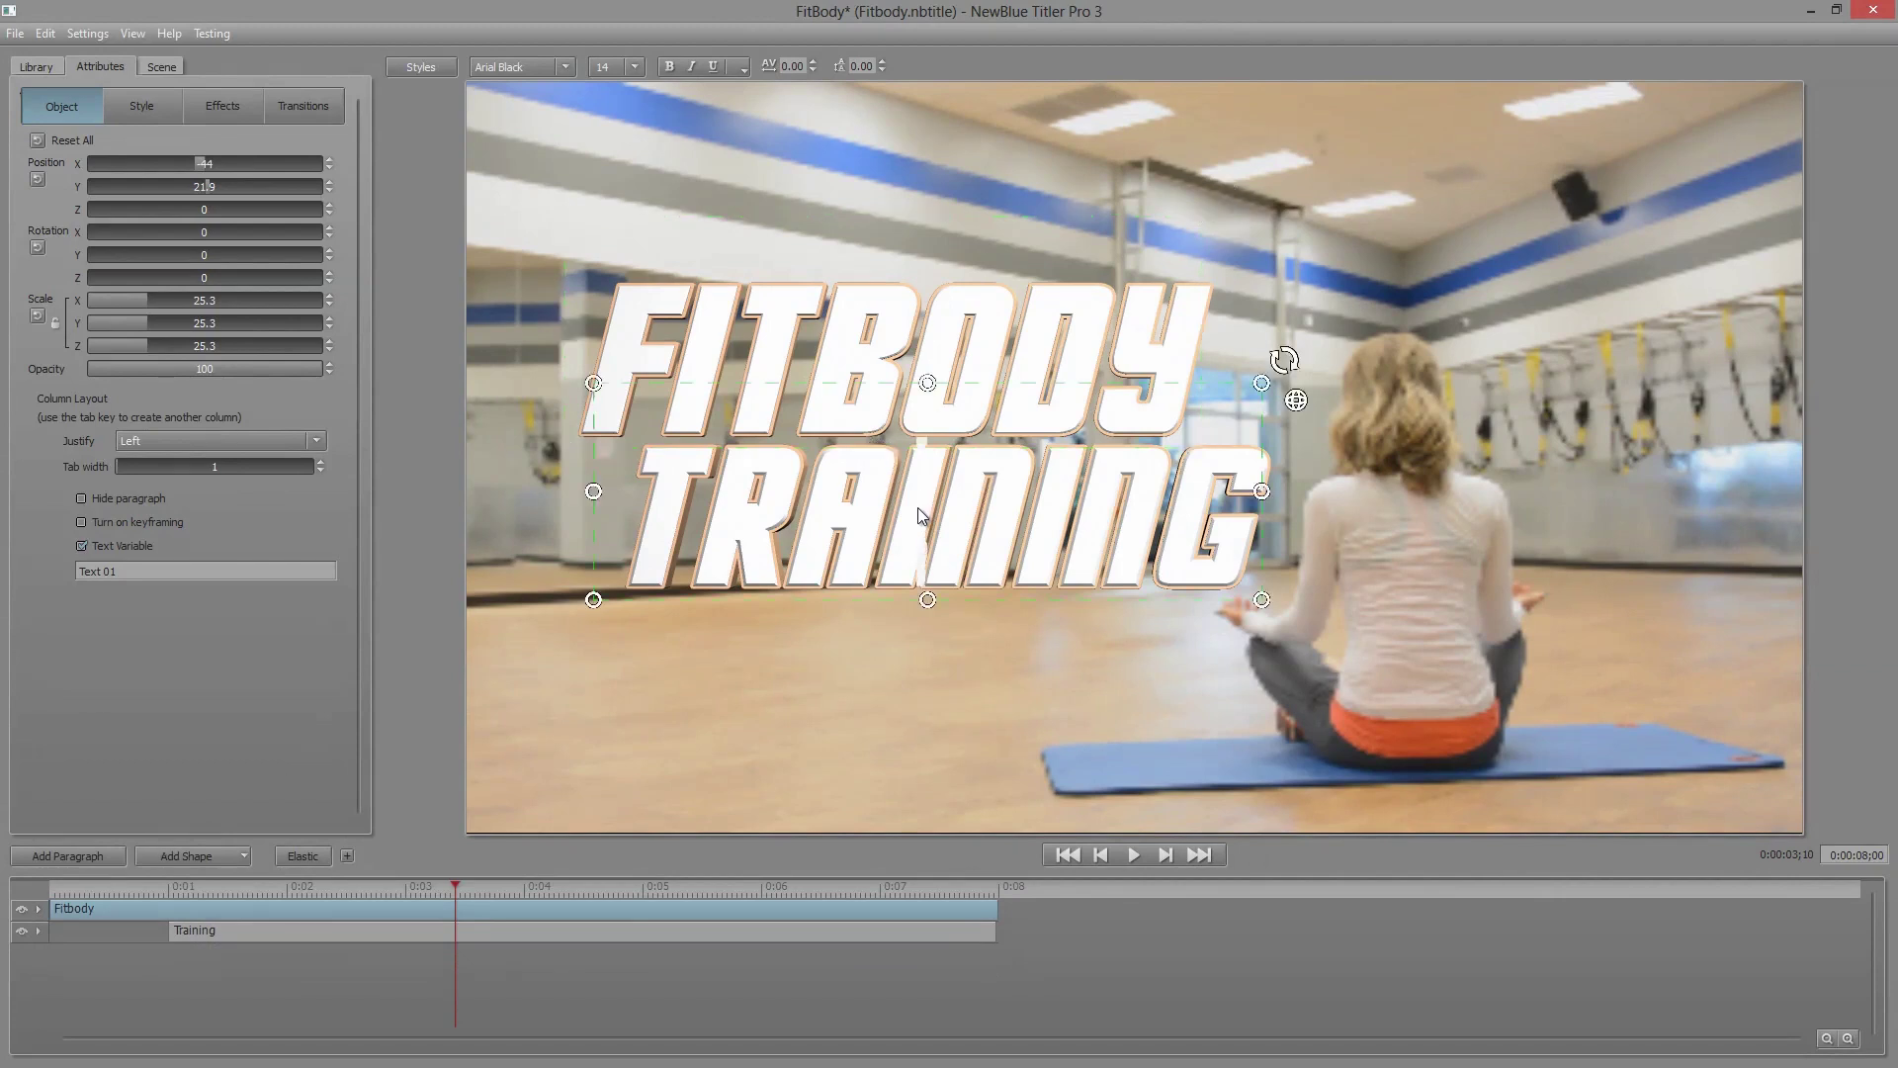
# Step: Rename the FITBODY and TRAINING text variables to Heading 1 and Heading 2, then close the designer
pyautogui.click(896, 348)
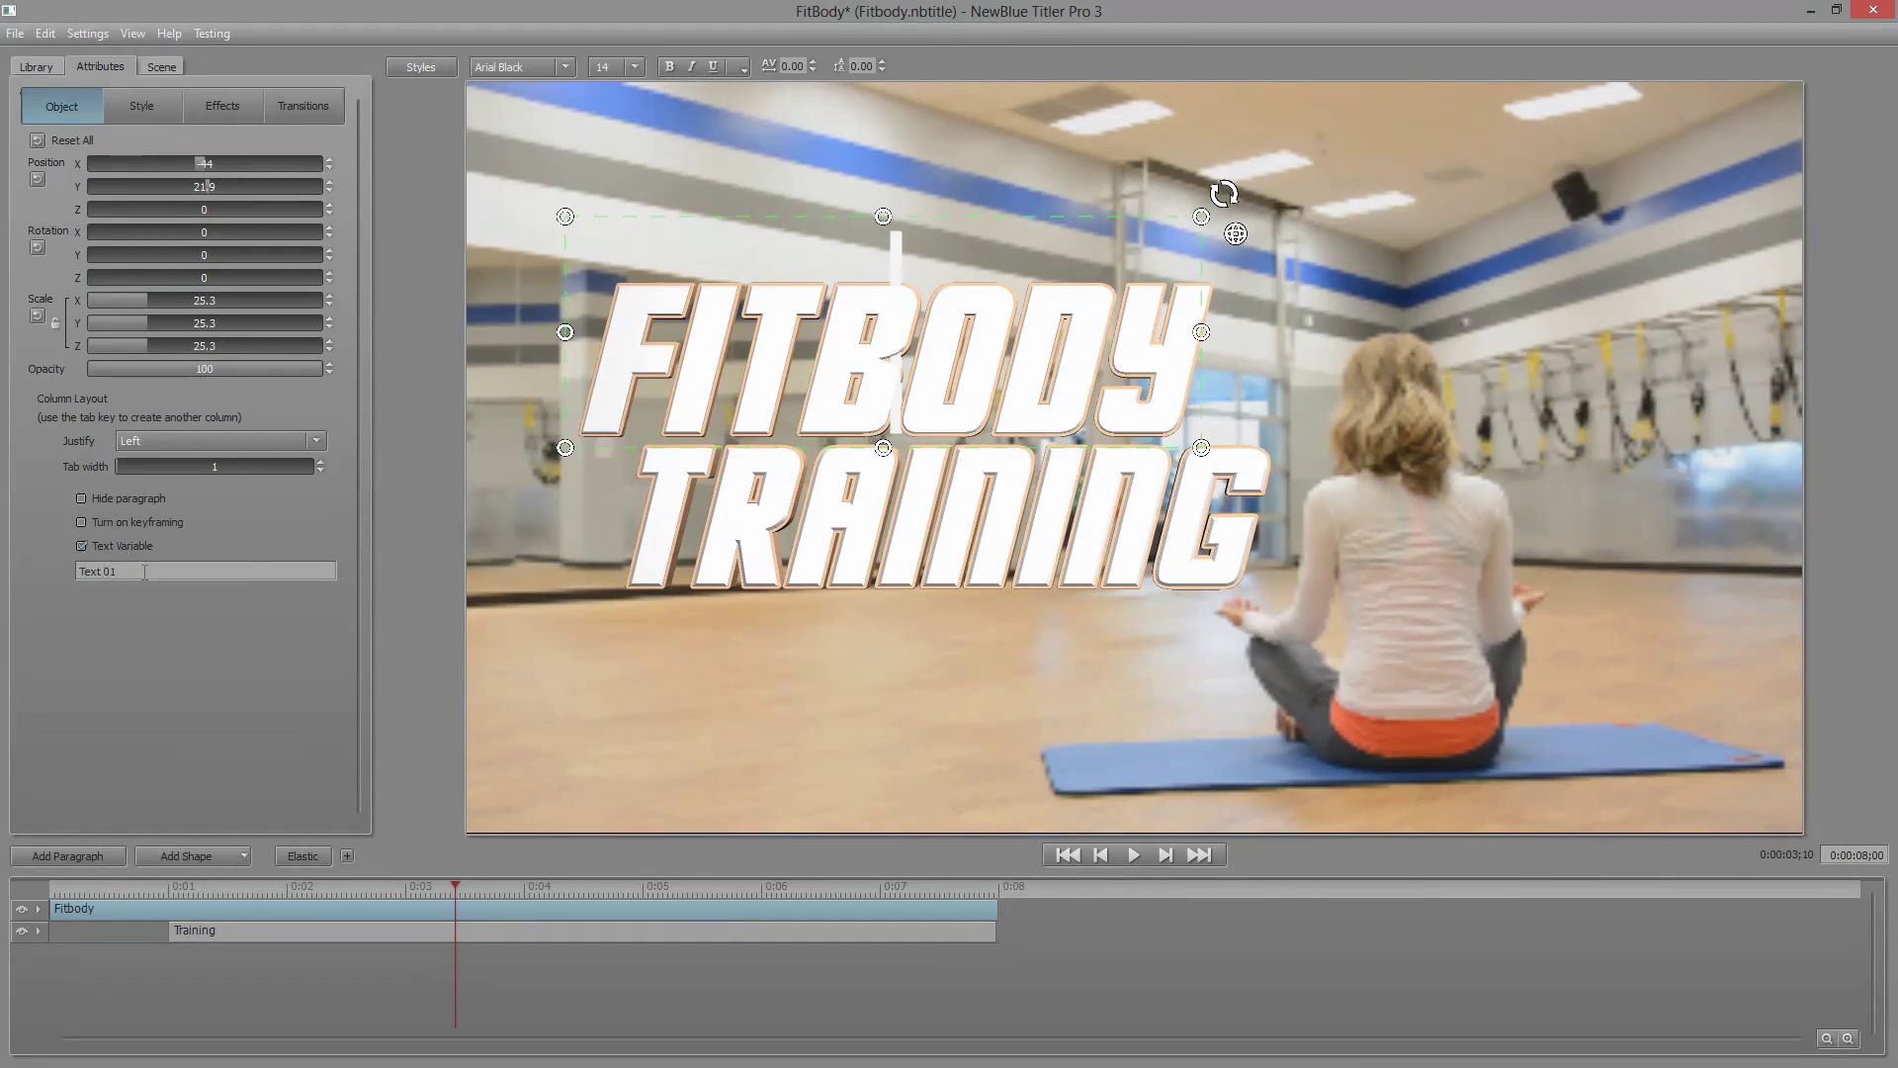
pyautogui.click(144, 571)
pyautogui.tripleClick(127, 570)
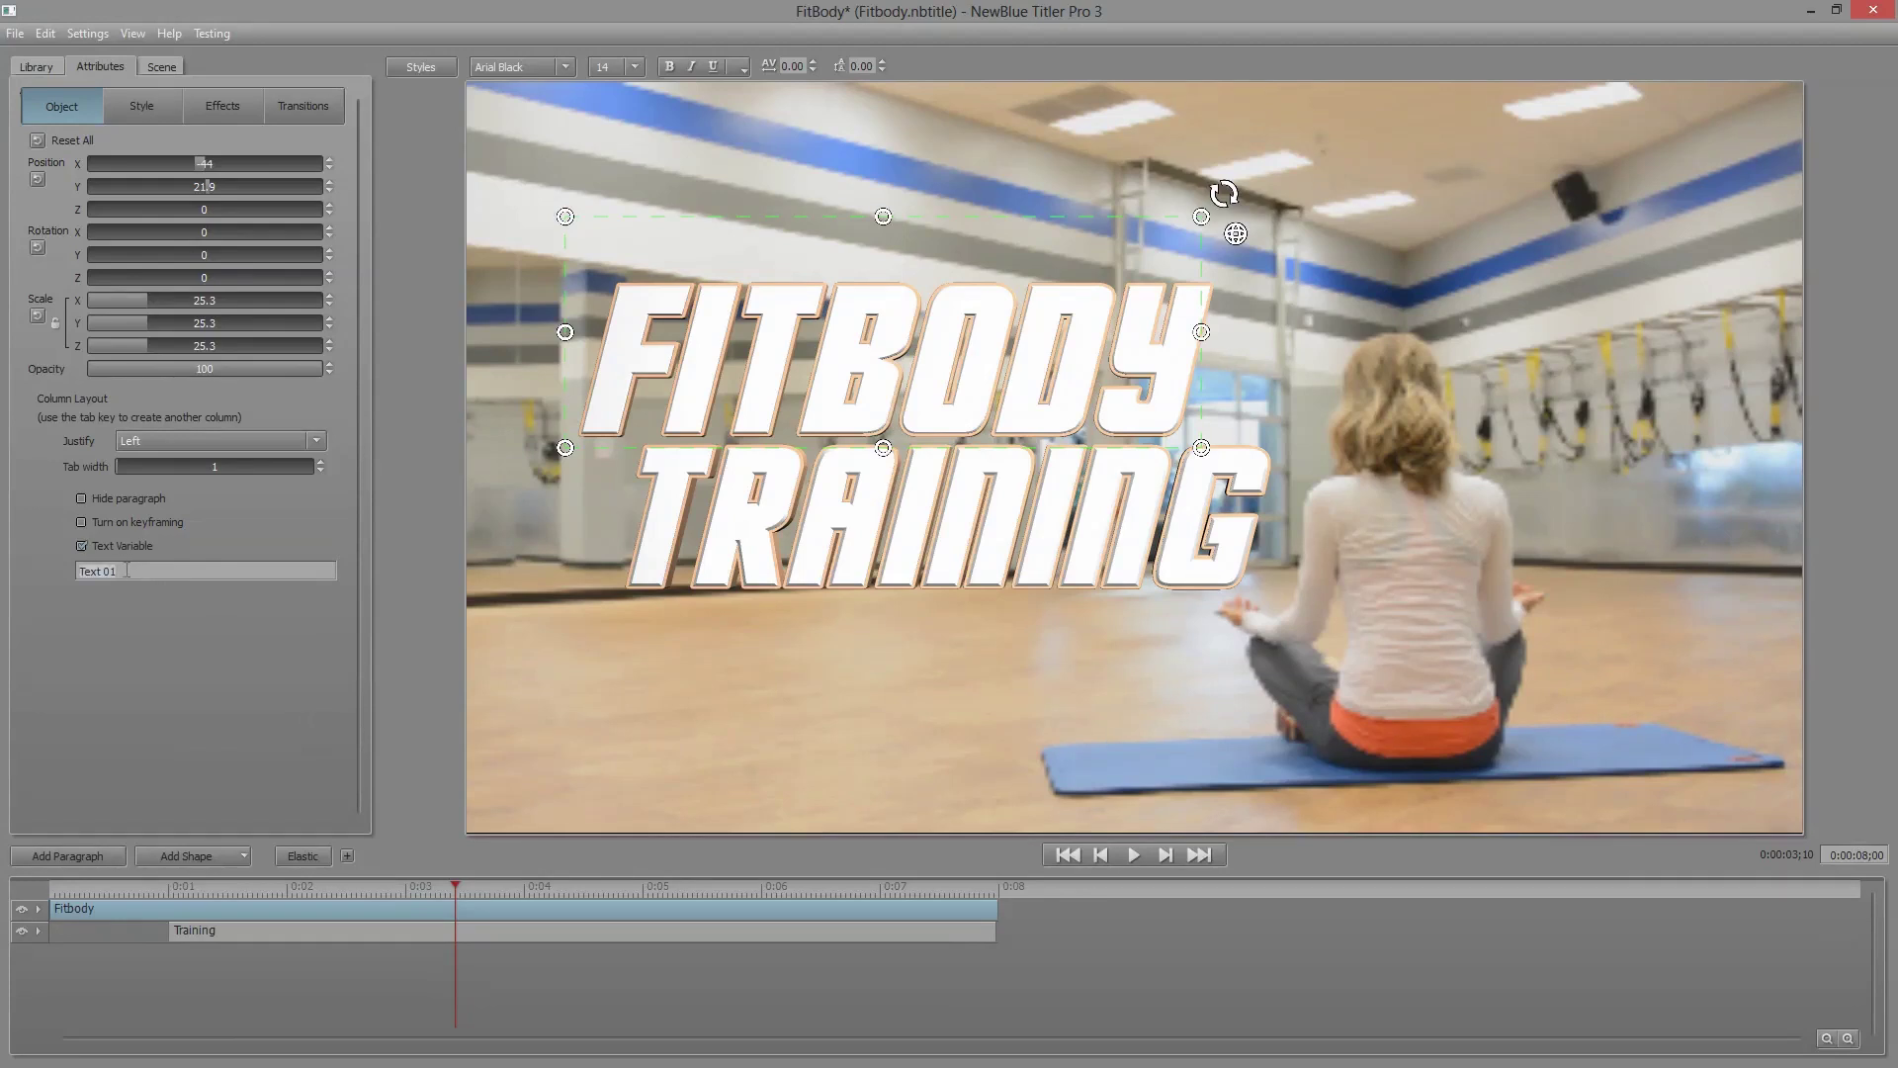
pyautogui.write('Head')
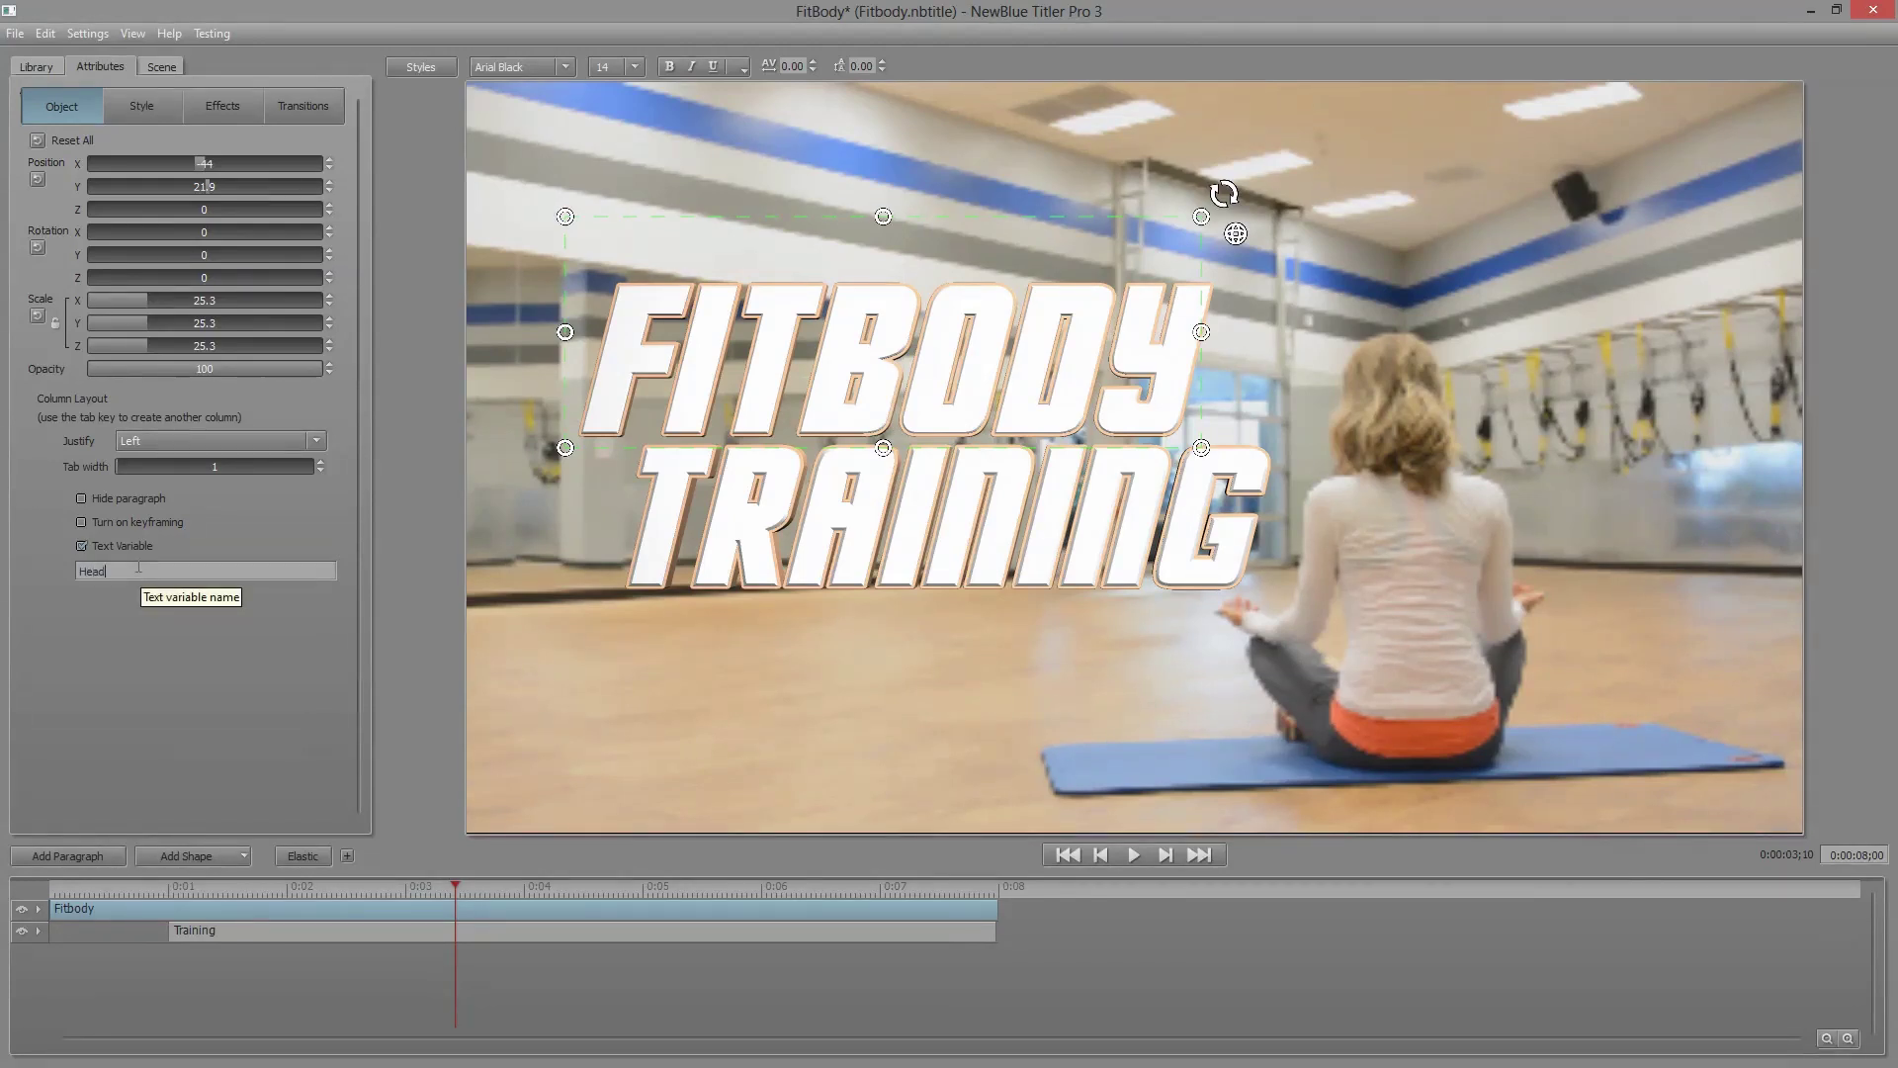
pyautogui.write('ing 1')
pyautogui.click(810, 548)
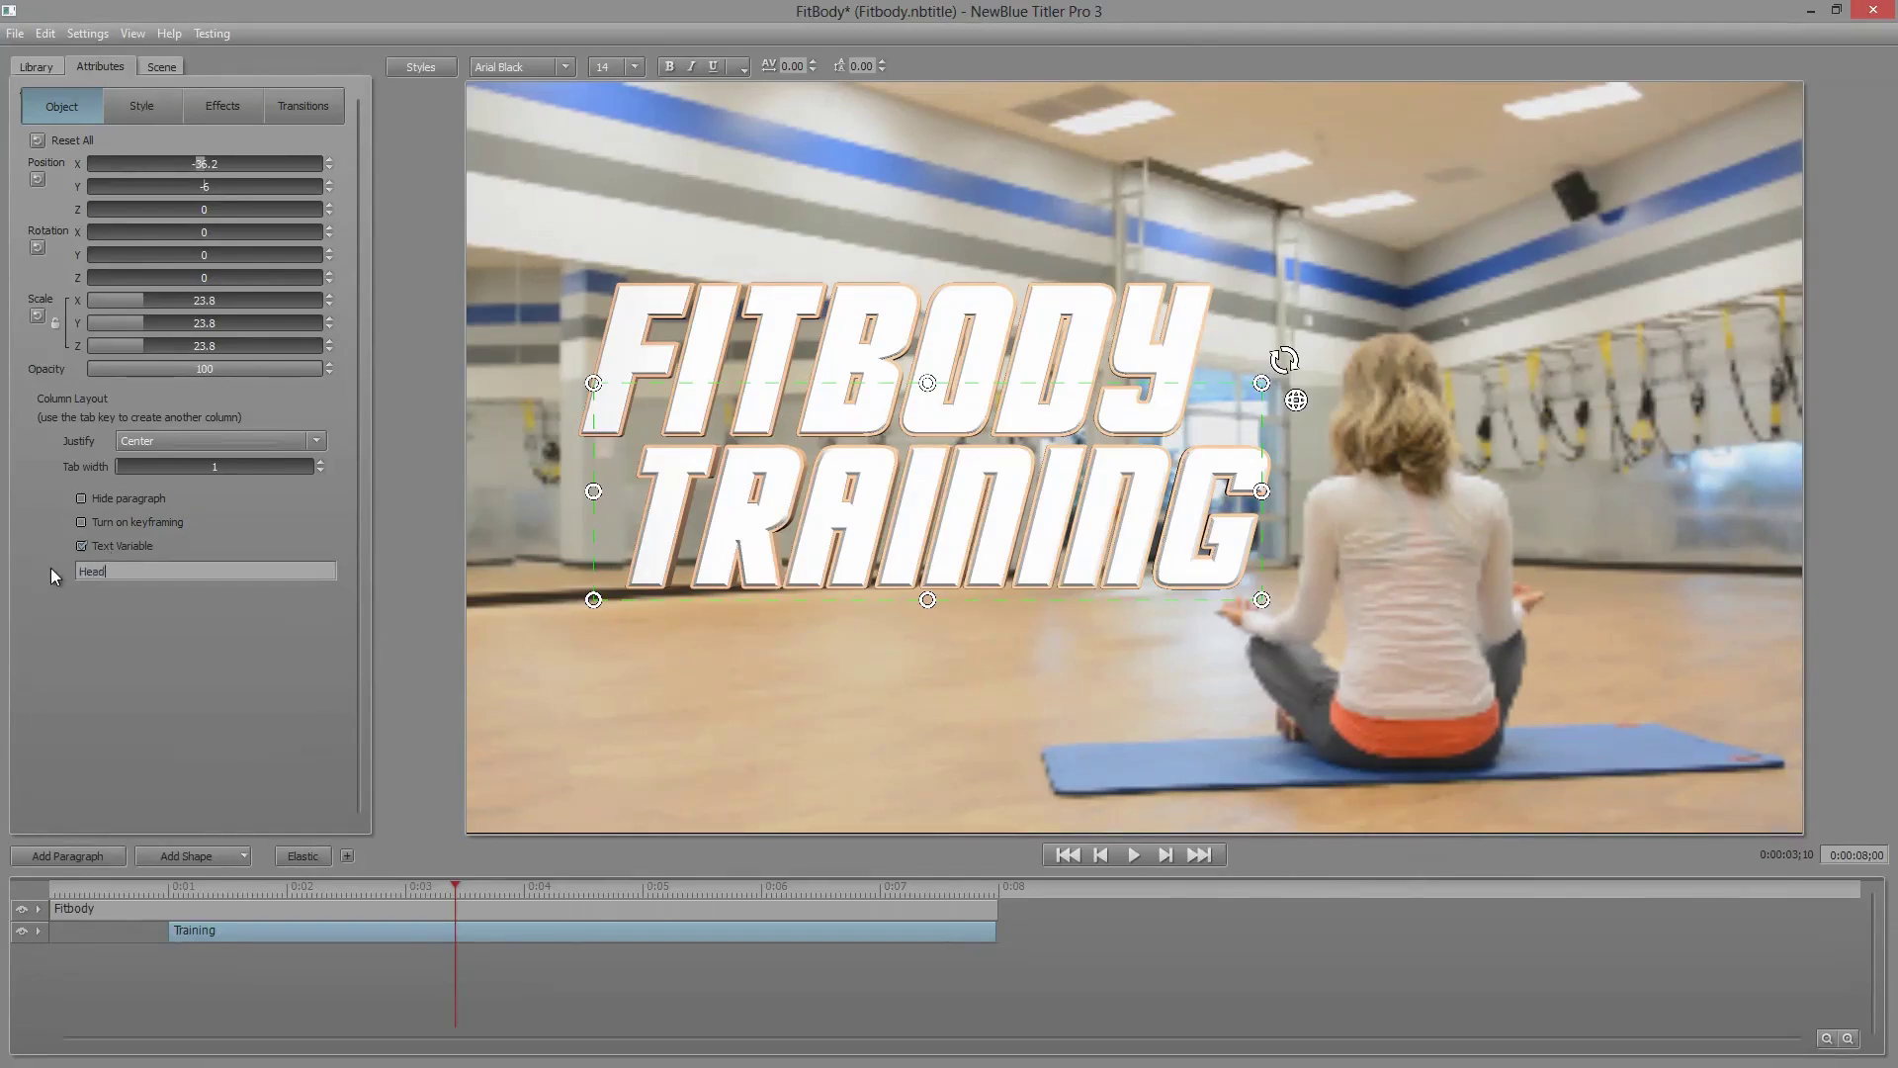
pyautogui.write('2')
pyautogui.click(1874, 12)
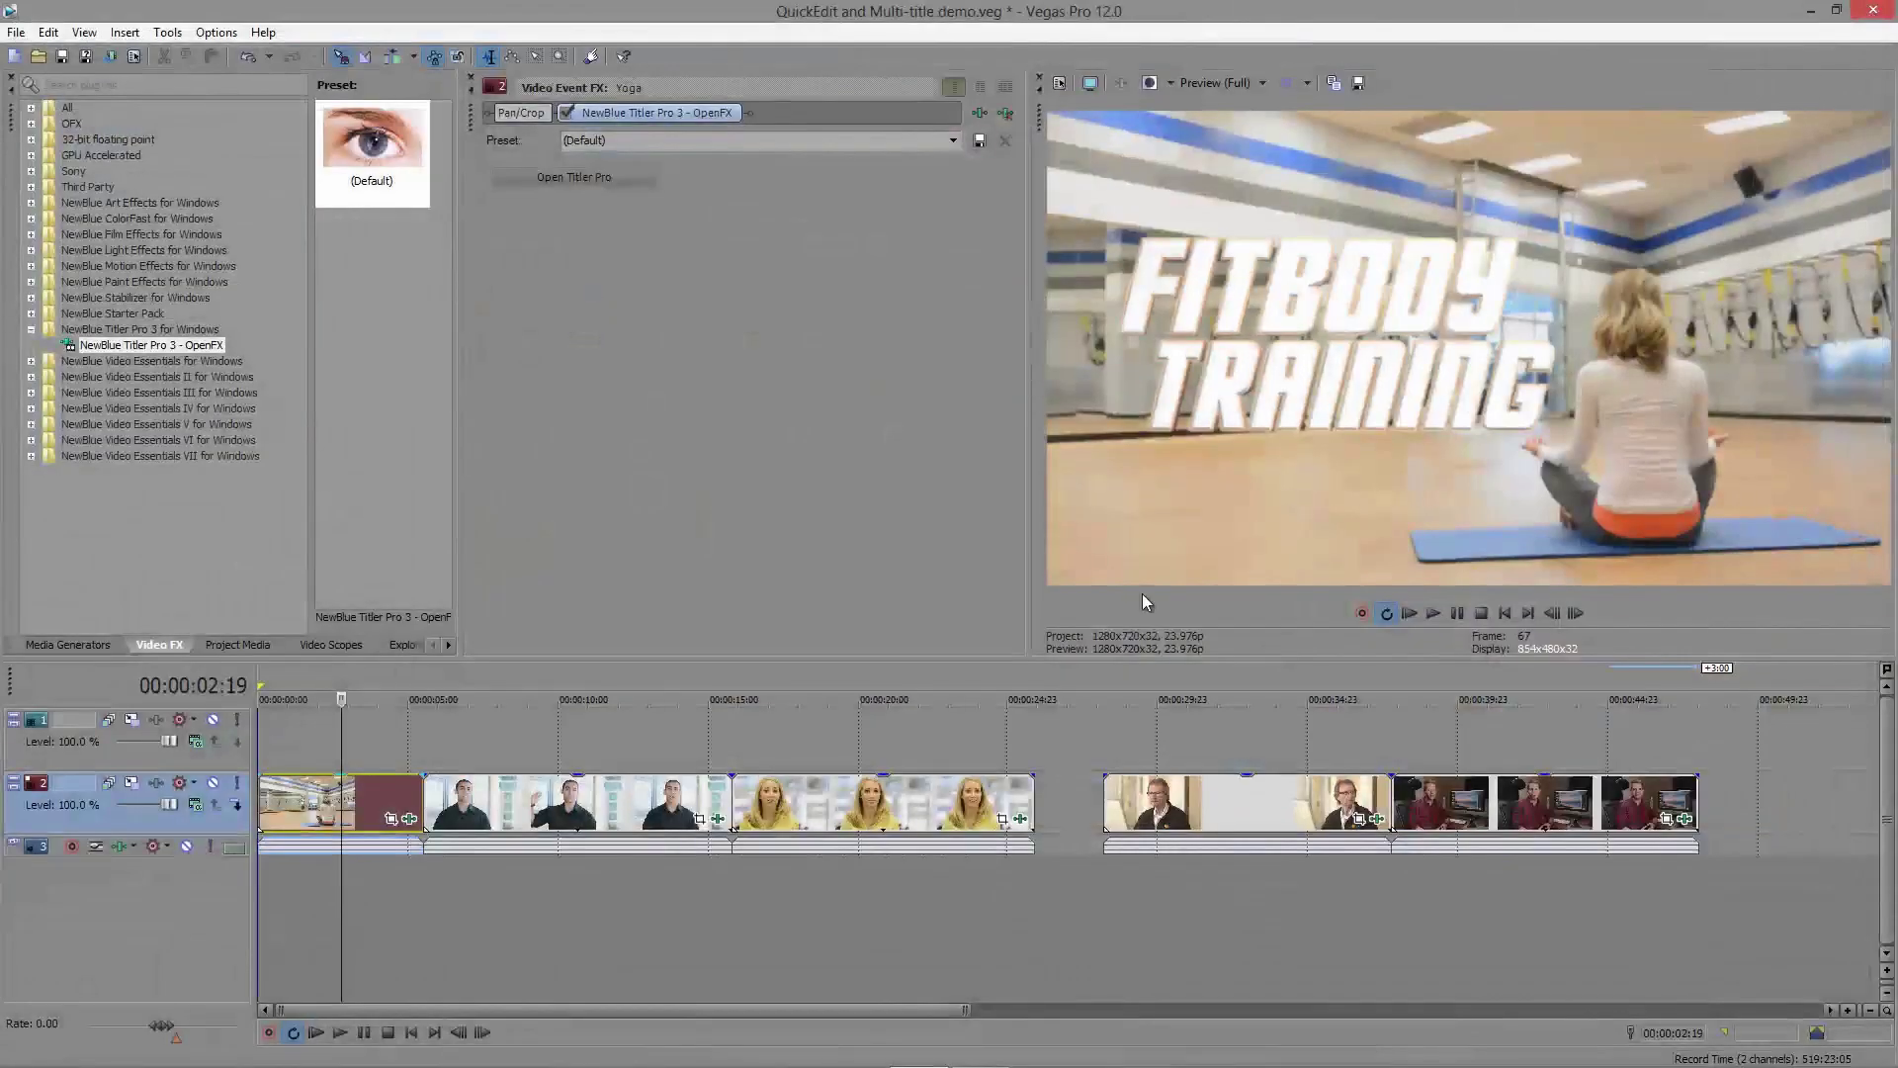
# Step: Preview the title animating in, then replace the Heading 1 text with La Mesa in Quick Edit
pyautogui.click(291, 810)
pyautogui.moveTo(291, 810)
pyautogui.mouseDown()
pyautogui.moveTo(358, 814)
pyautogui.moveTo(289, 815)
pyautogui.moveTo(327, 817)
pyautogui.mouseUp()
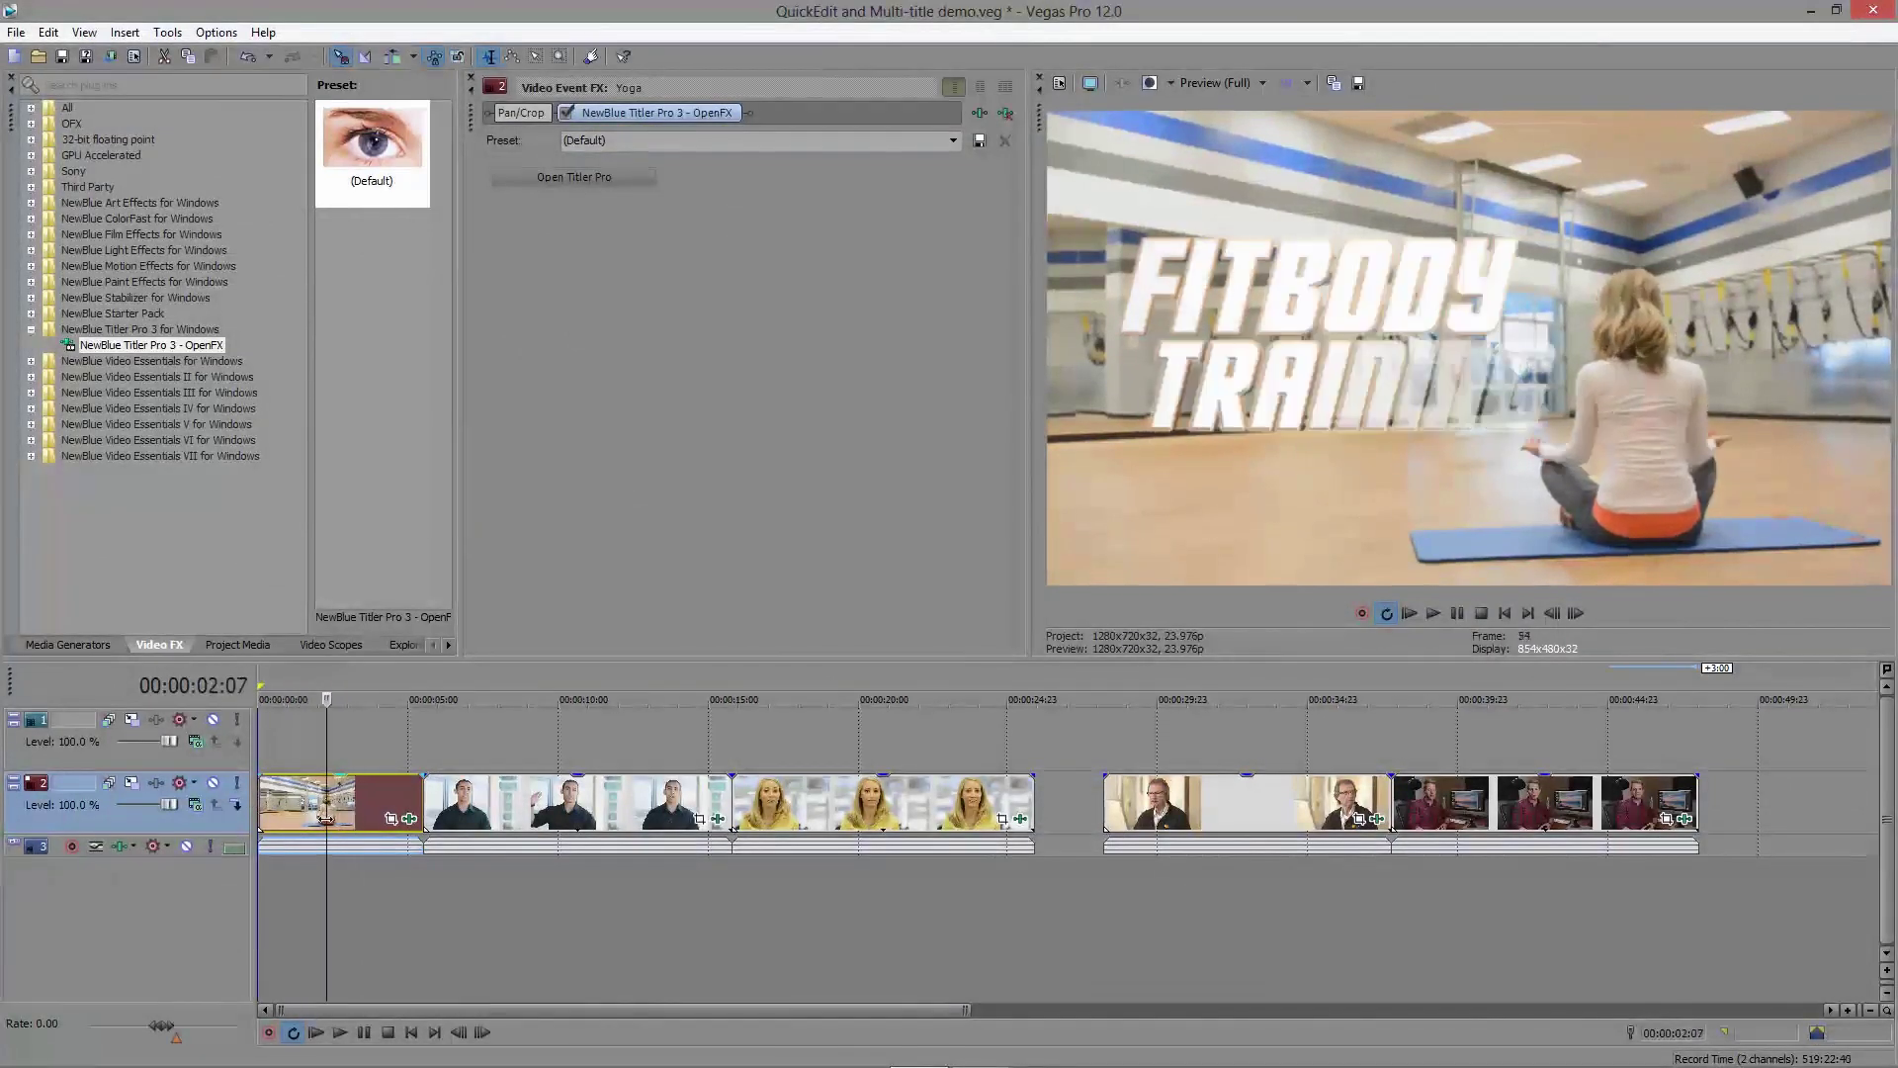
pyautogui.click(409, 819)
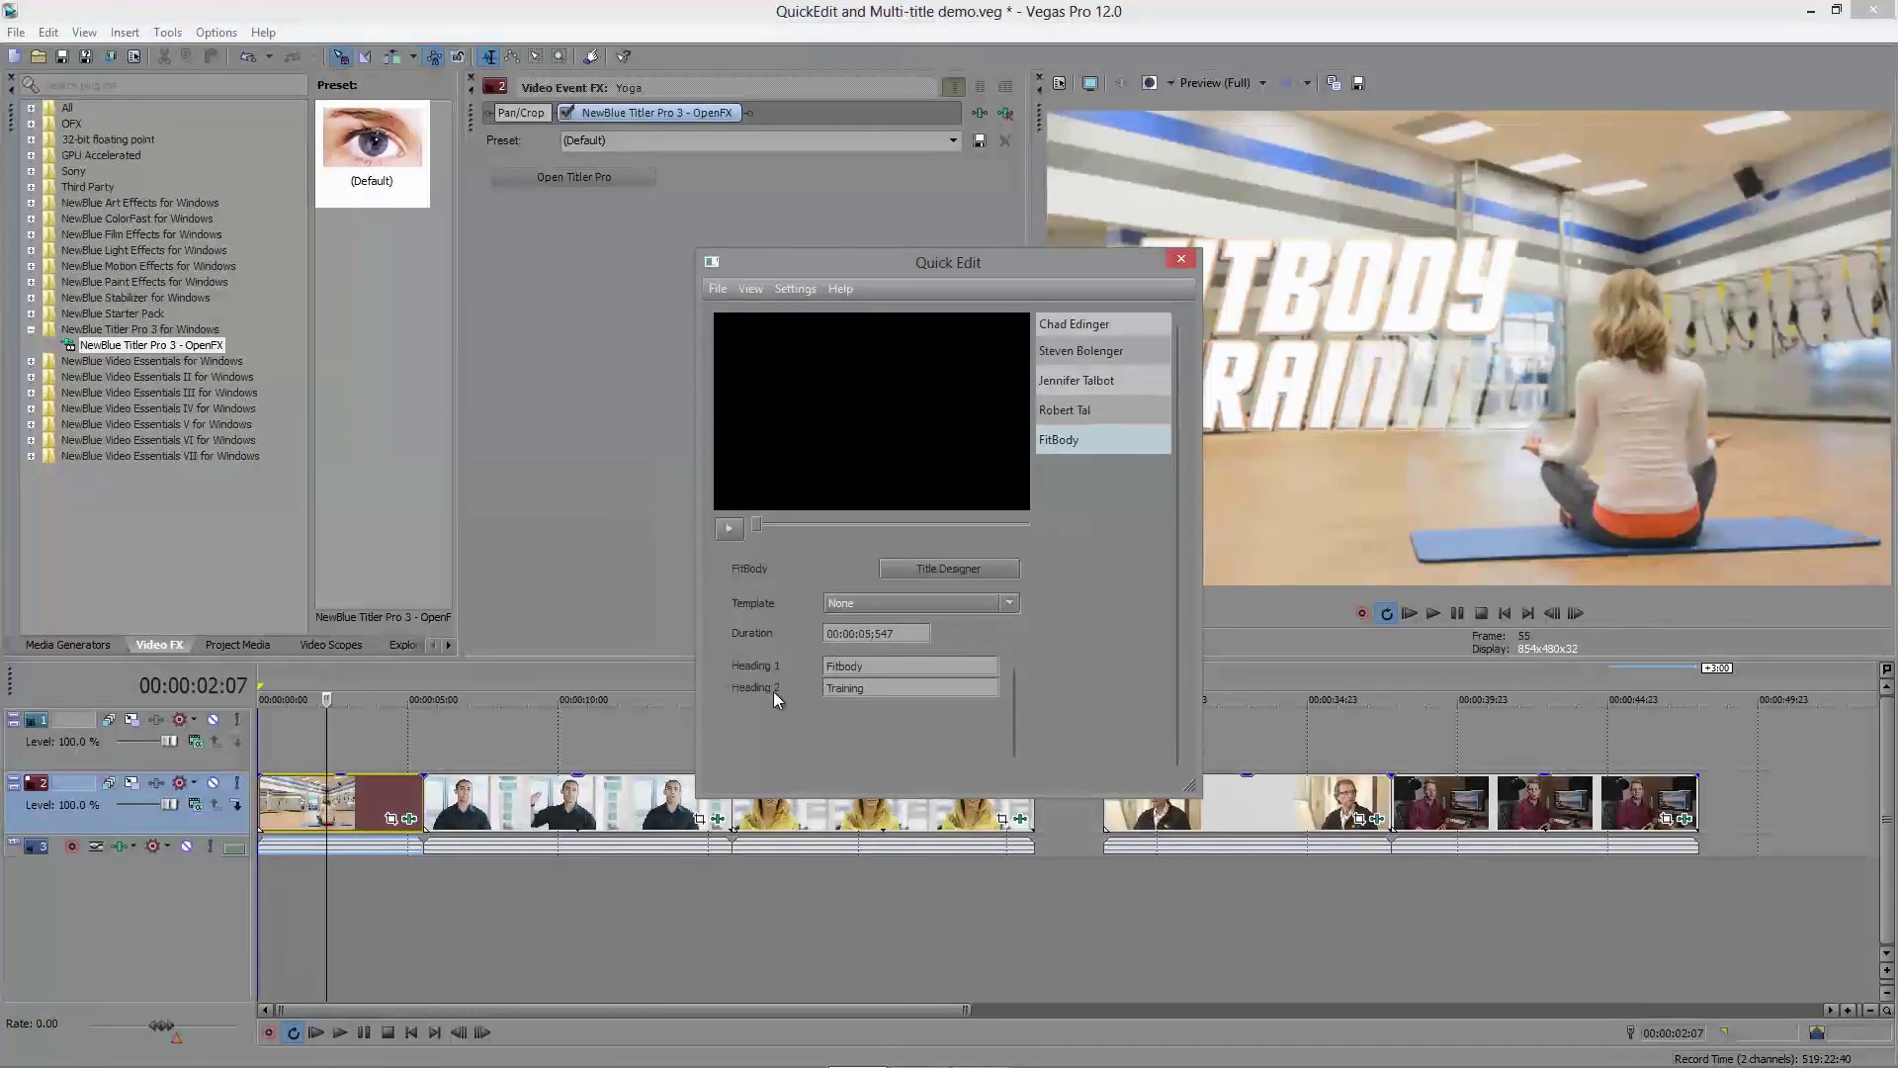
pyautogui.click(867, 667)
pyautogui.hotkey('ctrl', 'a')
pyautogui.write('La Mesa')
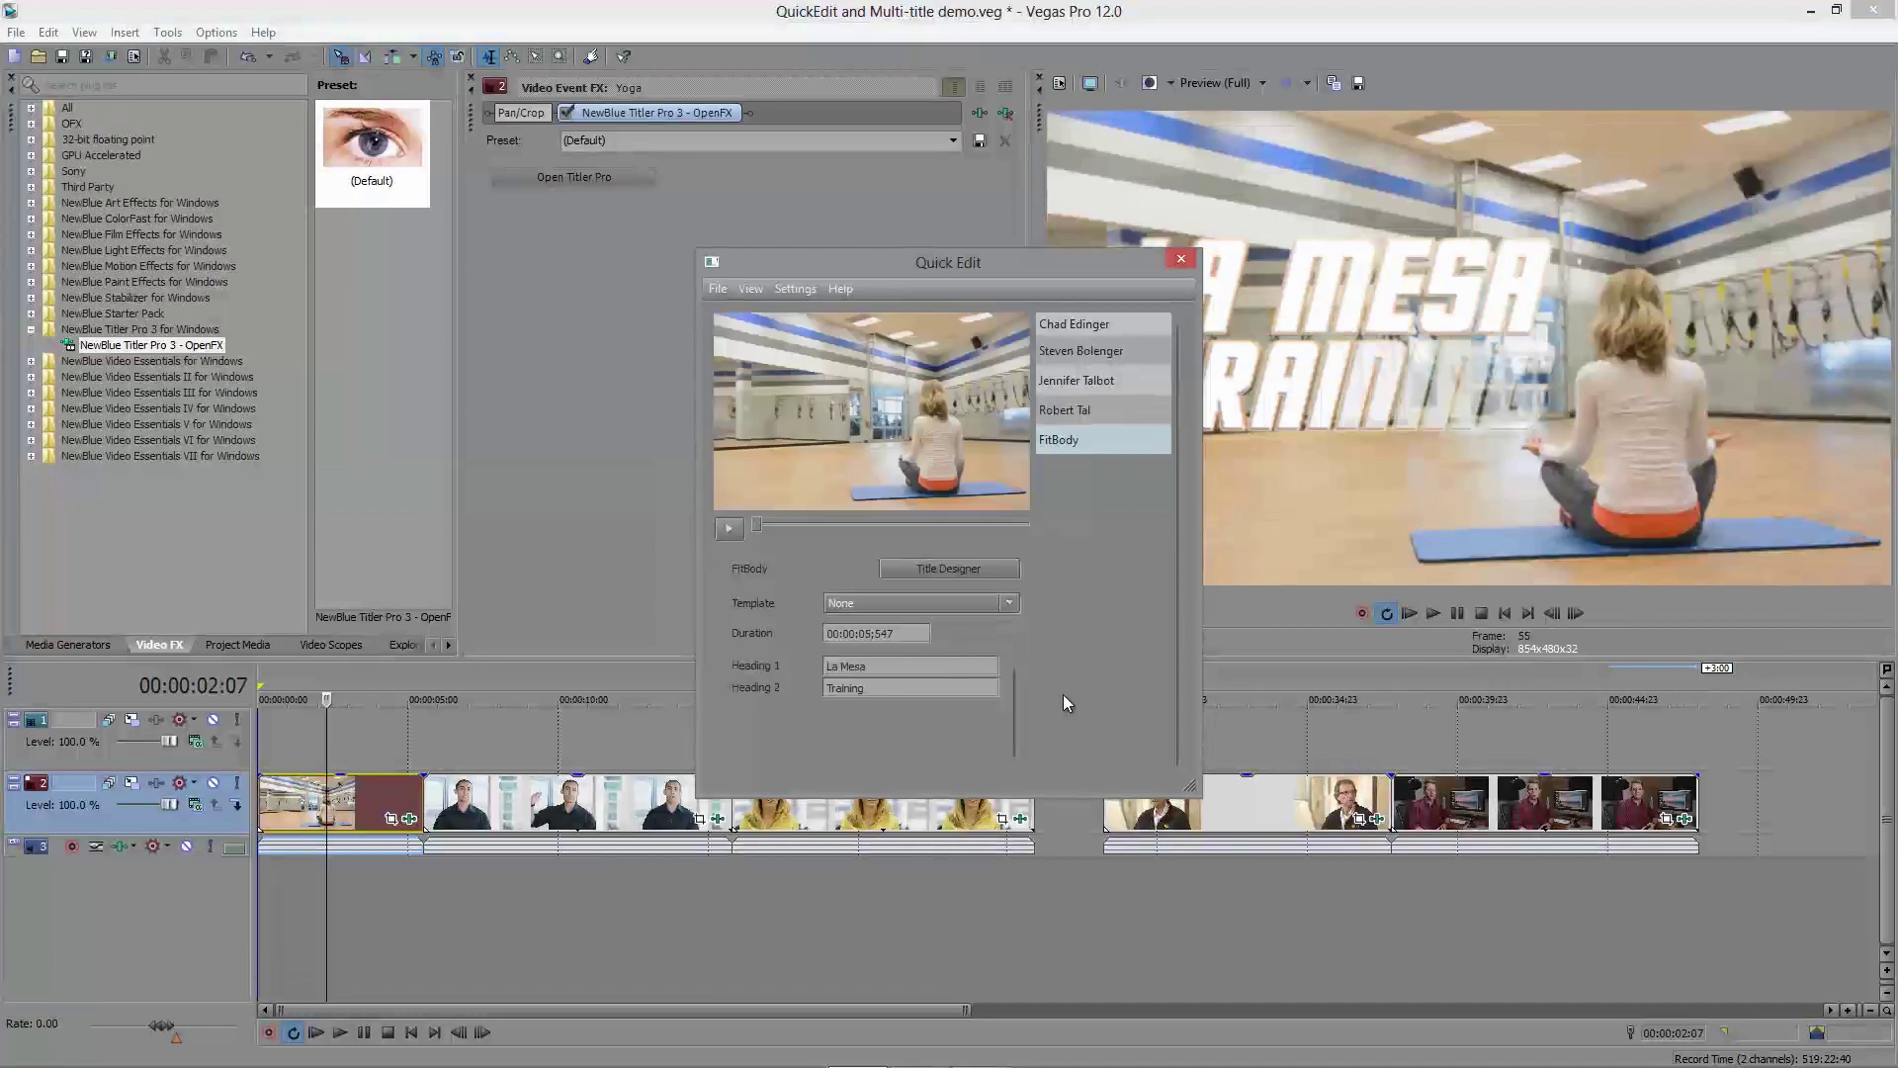
# Step: Preview the updated LA MESA TRAINING title at three seconds and beyond
pyautogui.moveTo(959, 257); pyautogui.dragTo(735, 166)
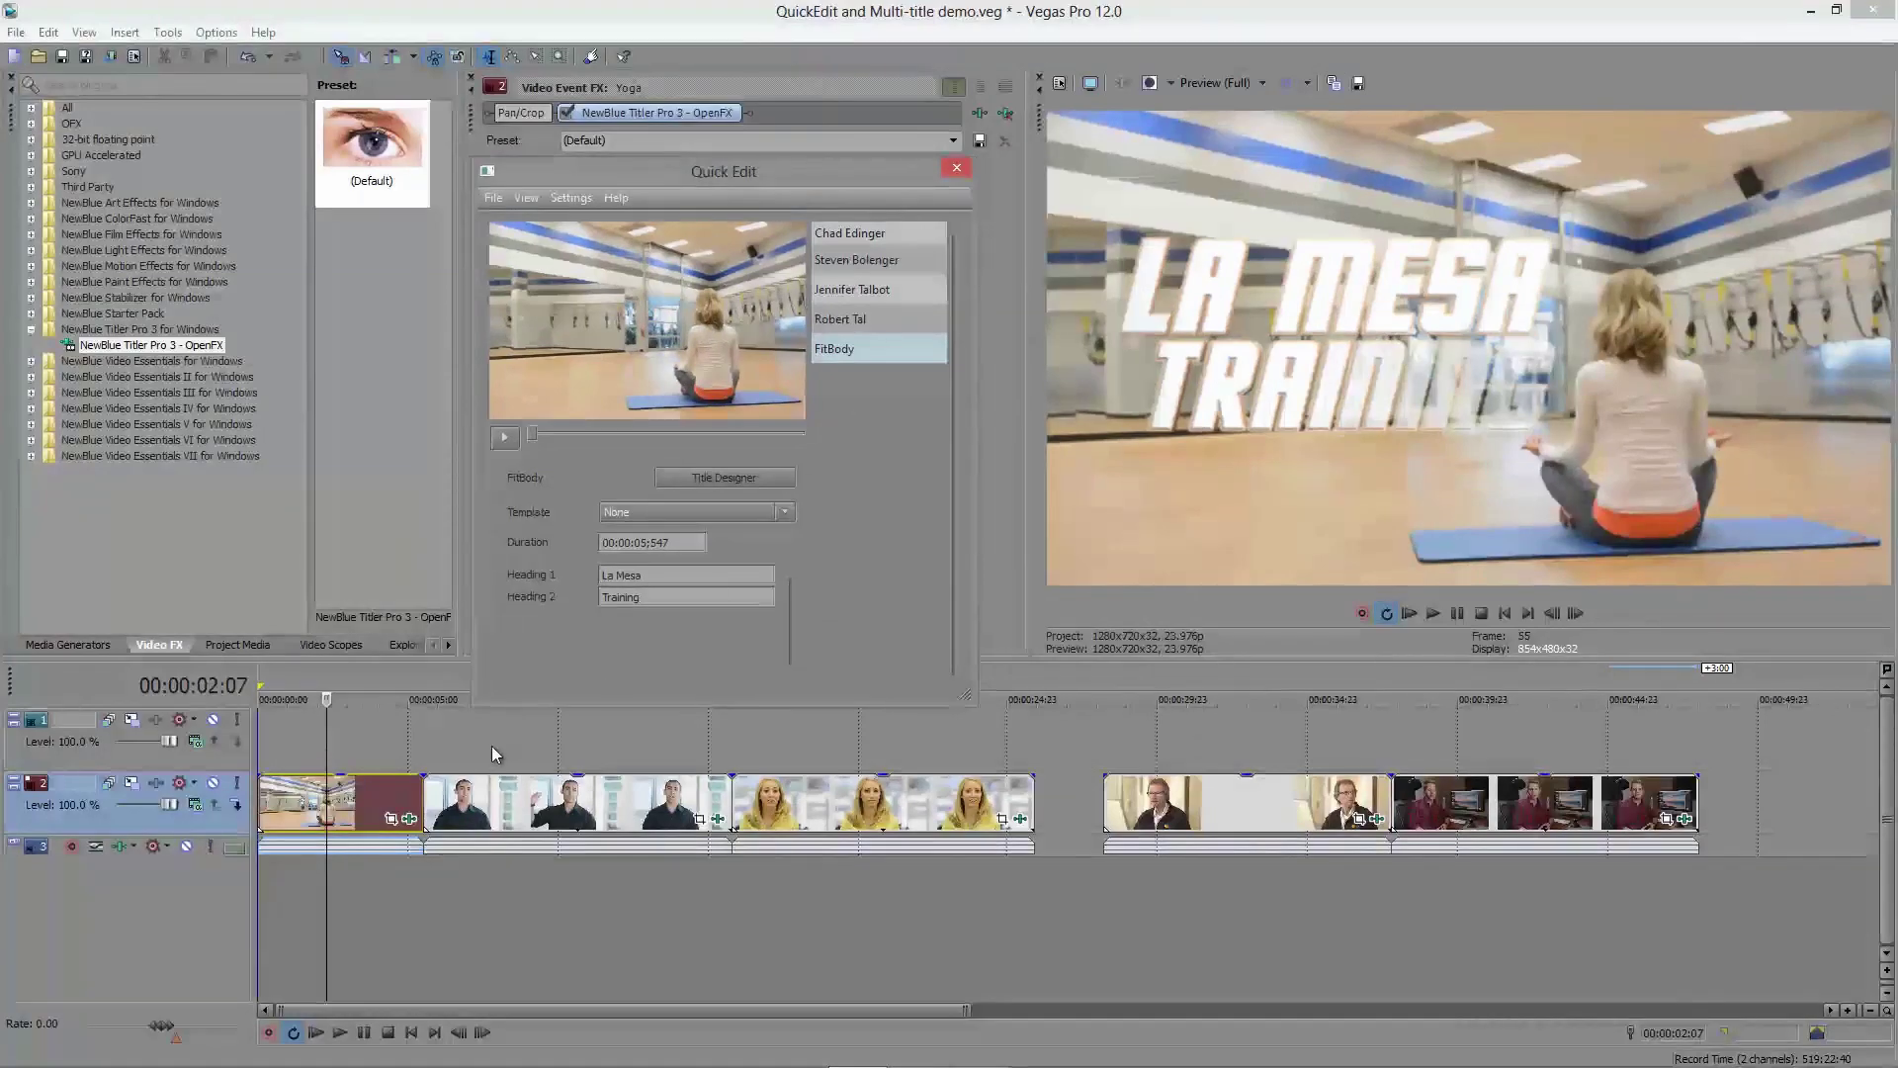
pyautogui.click(344, 802)
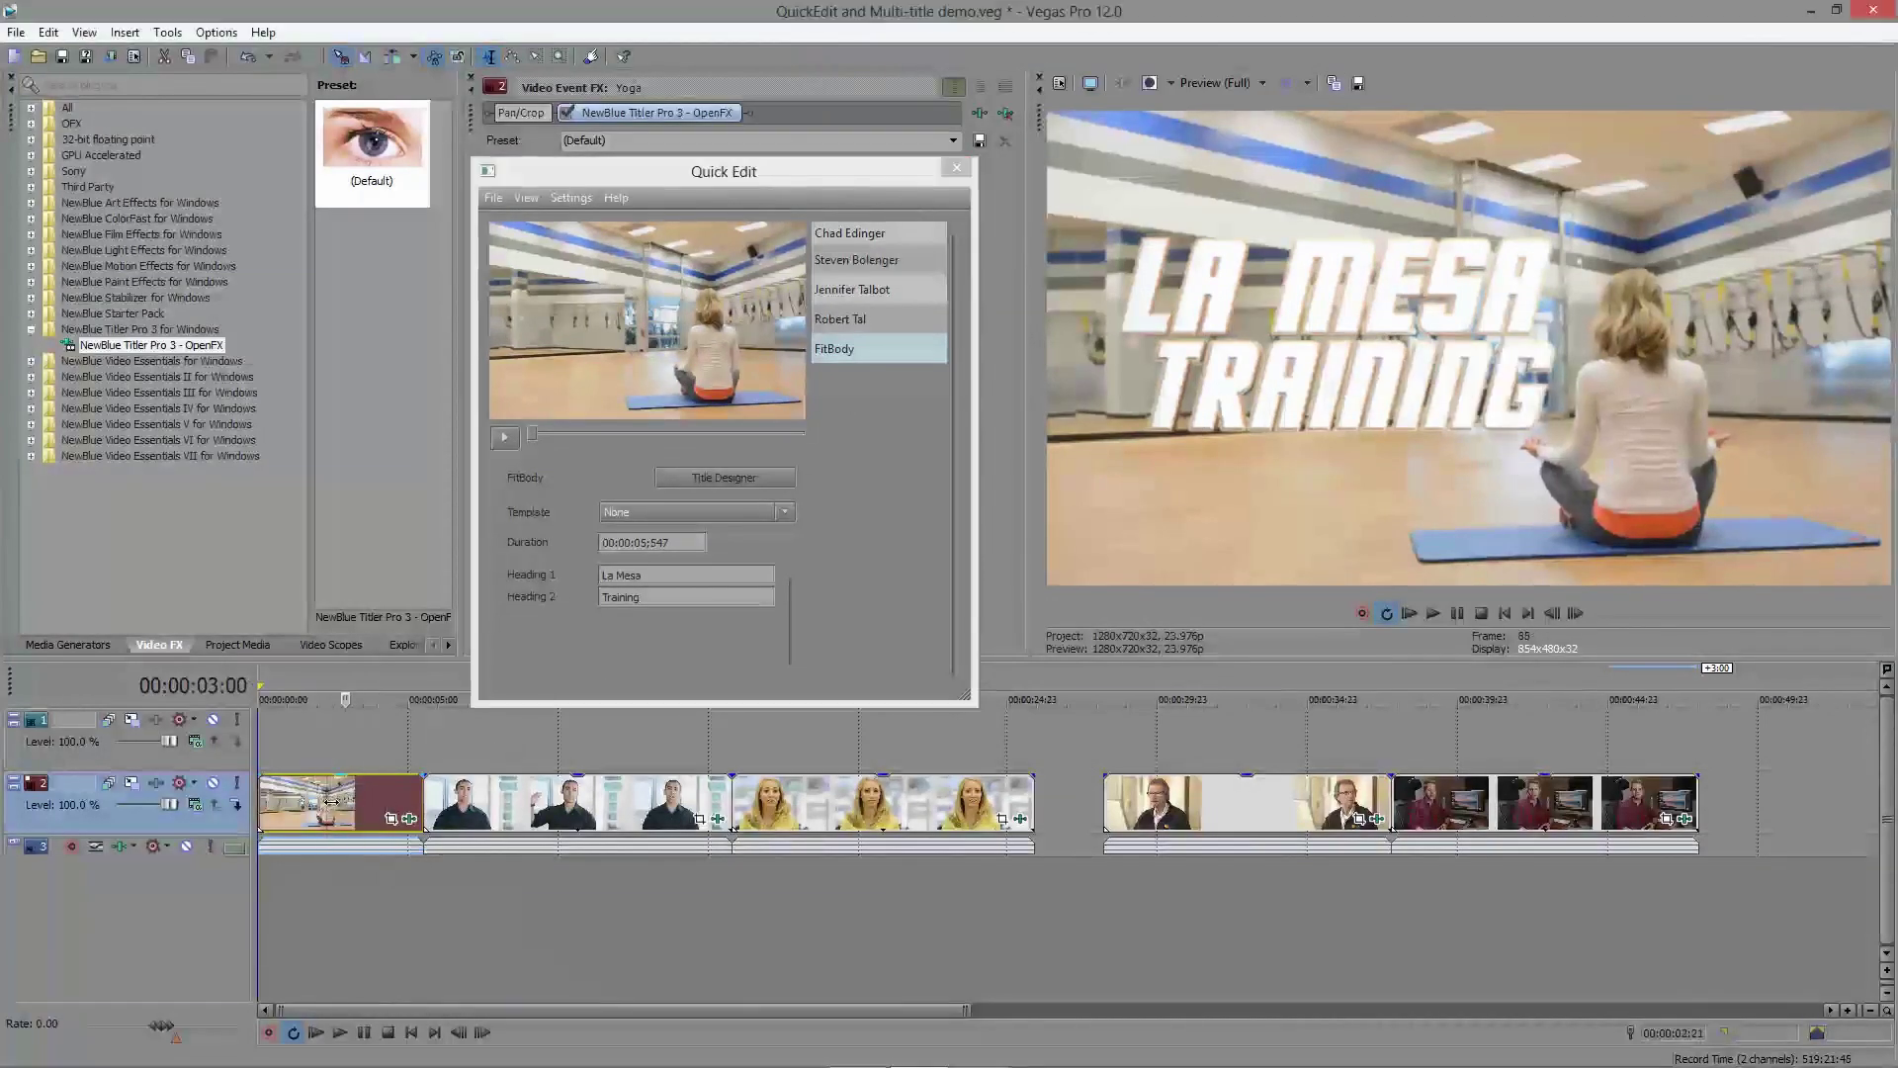
pyautogui.click(372, 803)
pyautogui.click(503, 439)
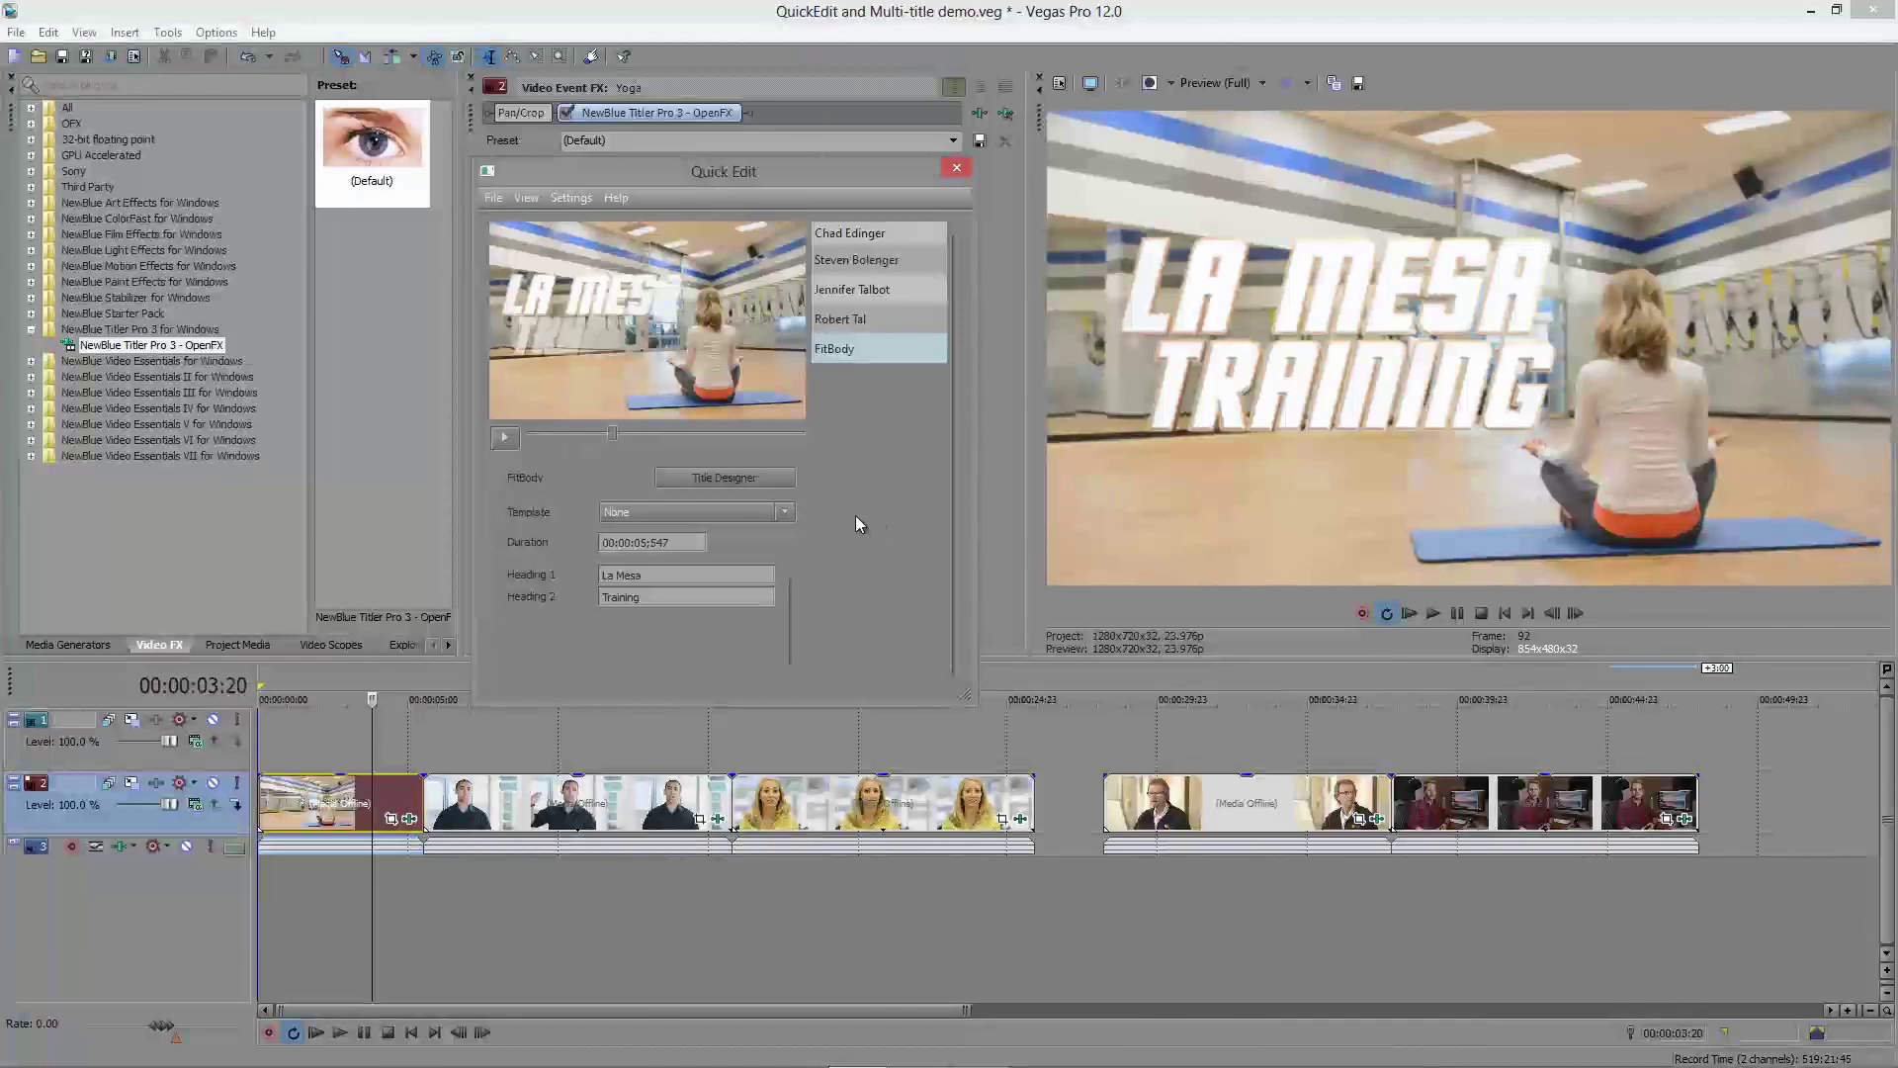
pyautogui.click(534, 806)
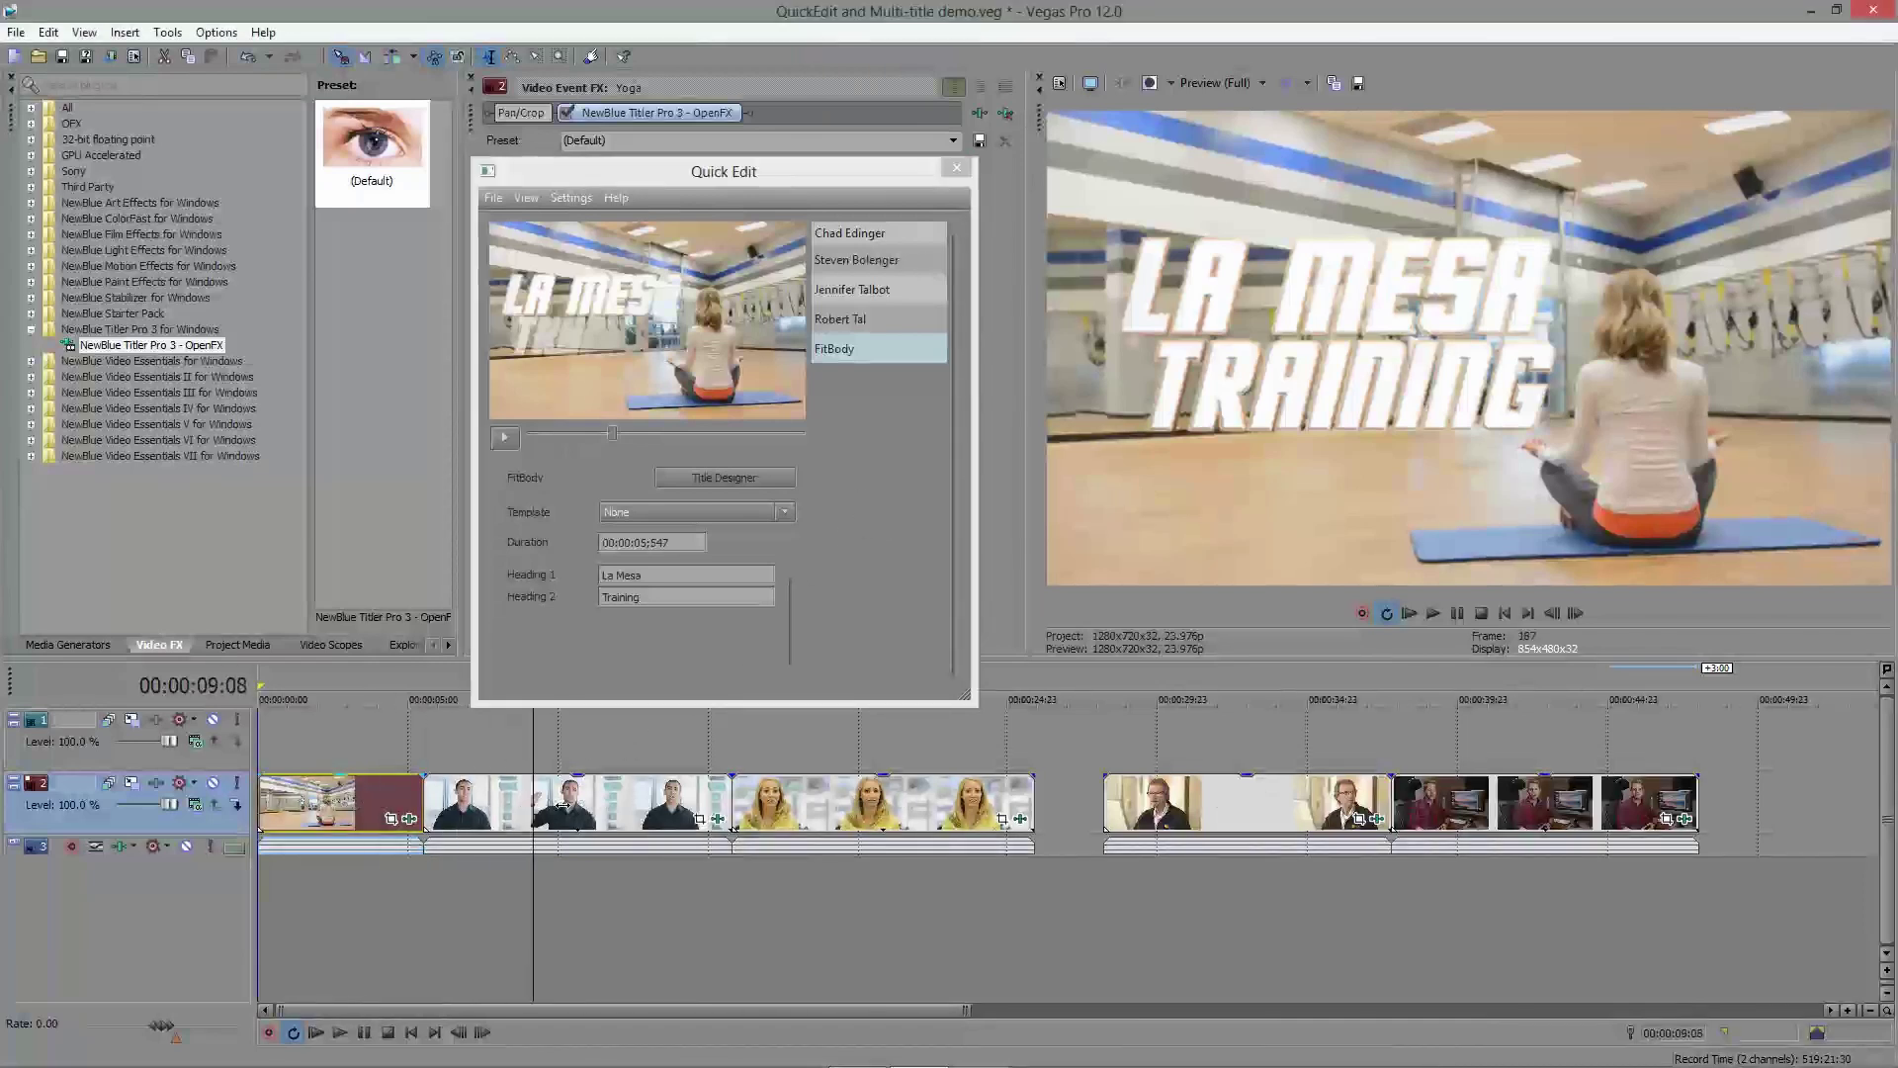
pyautogui.moveTo(563, 805); pyautogui.dragTo(609, 811)
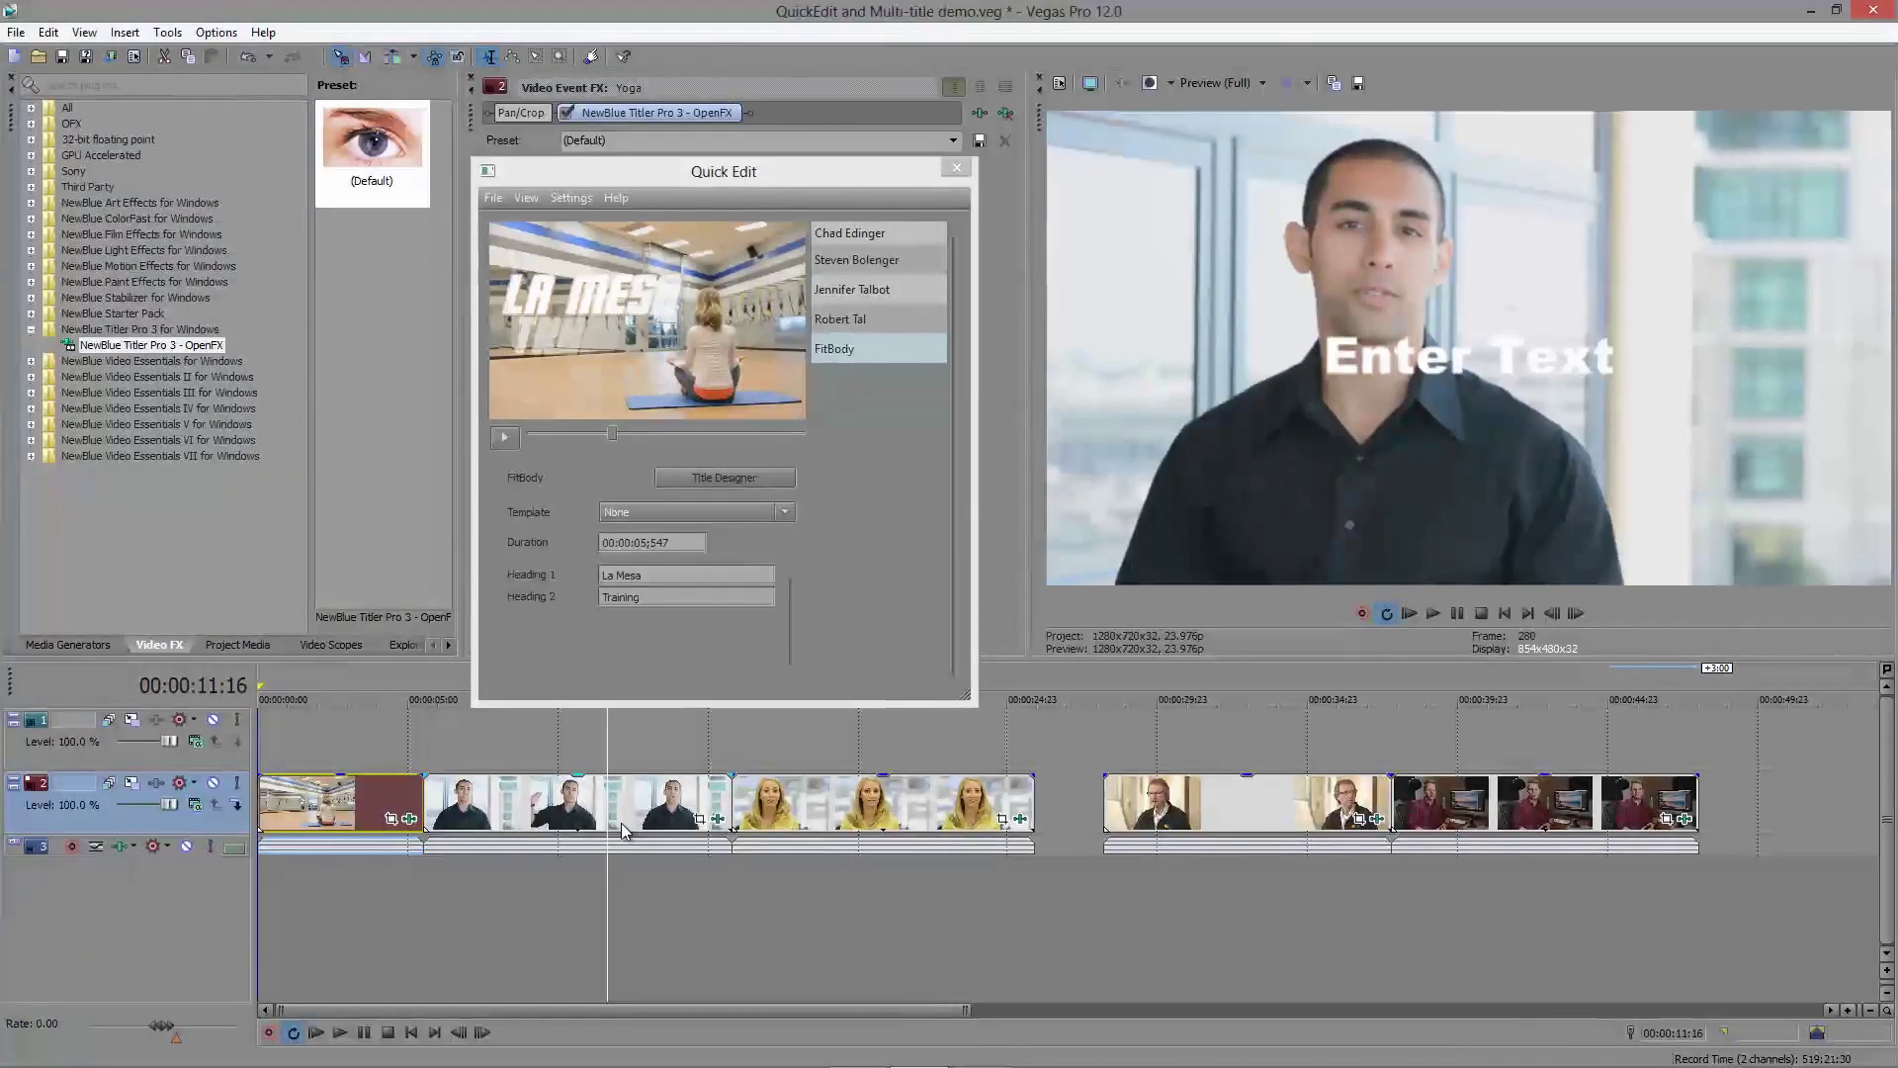
pyautogui.click(720, 825)
pyautogui.moveTo(941, 267); pyautogui.dragTo(898, 168)
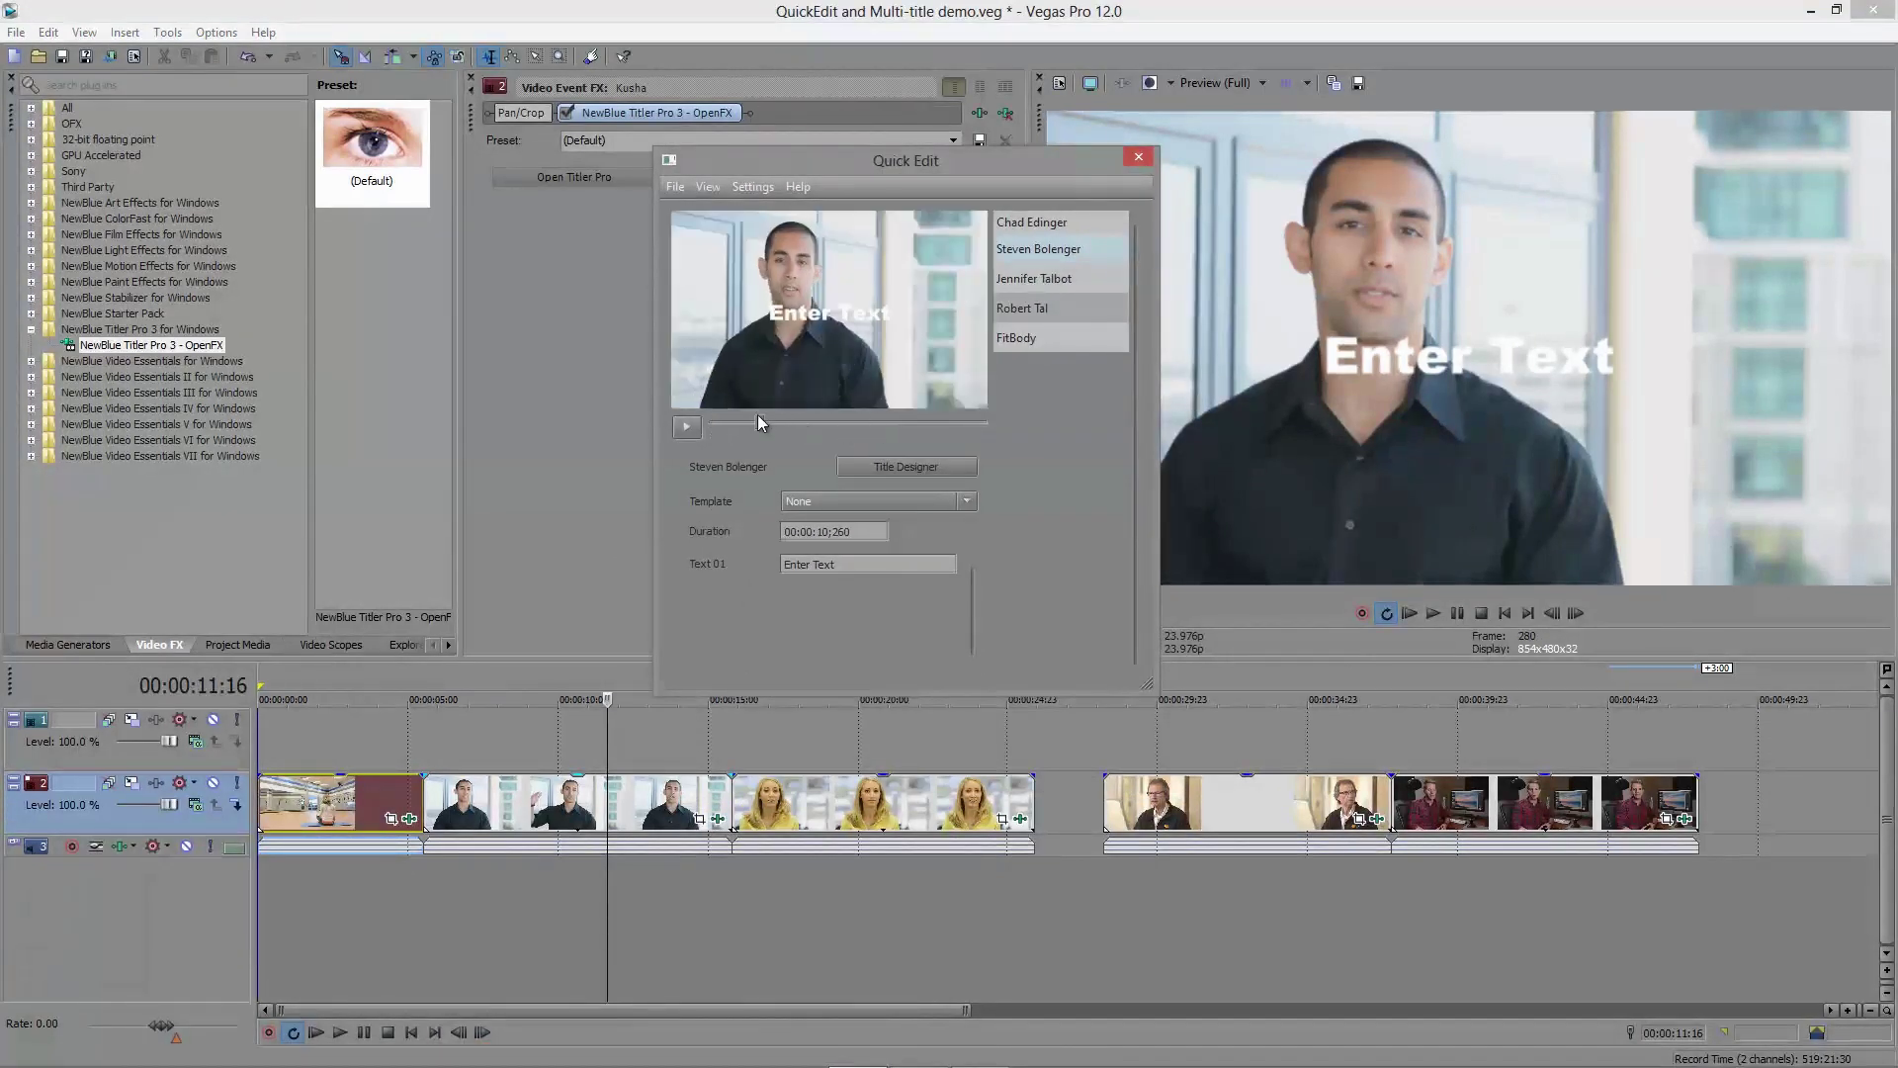
pyautogui.moveTo(757, 413); pyautogui.dragTo(833, 414)
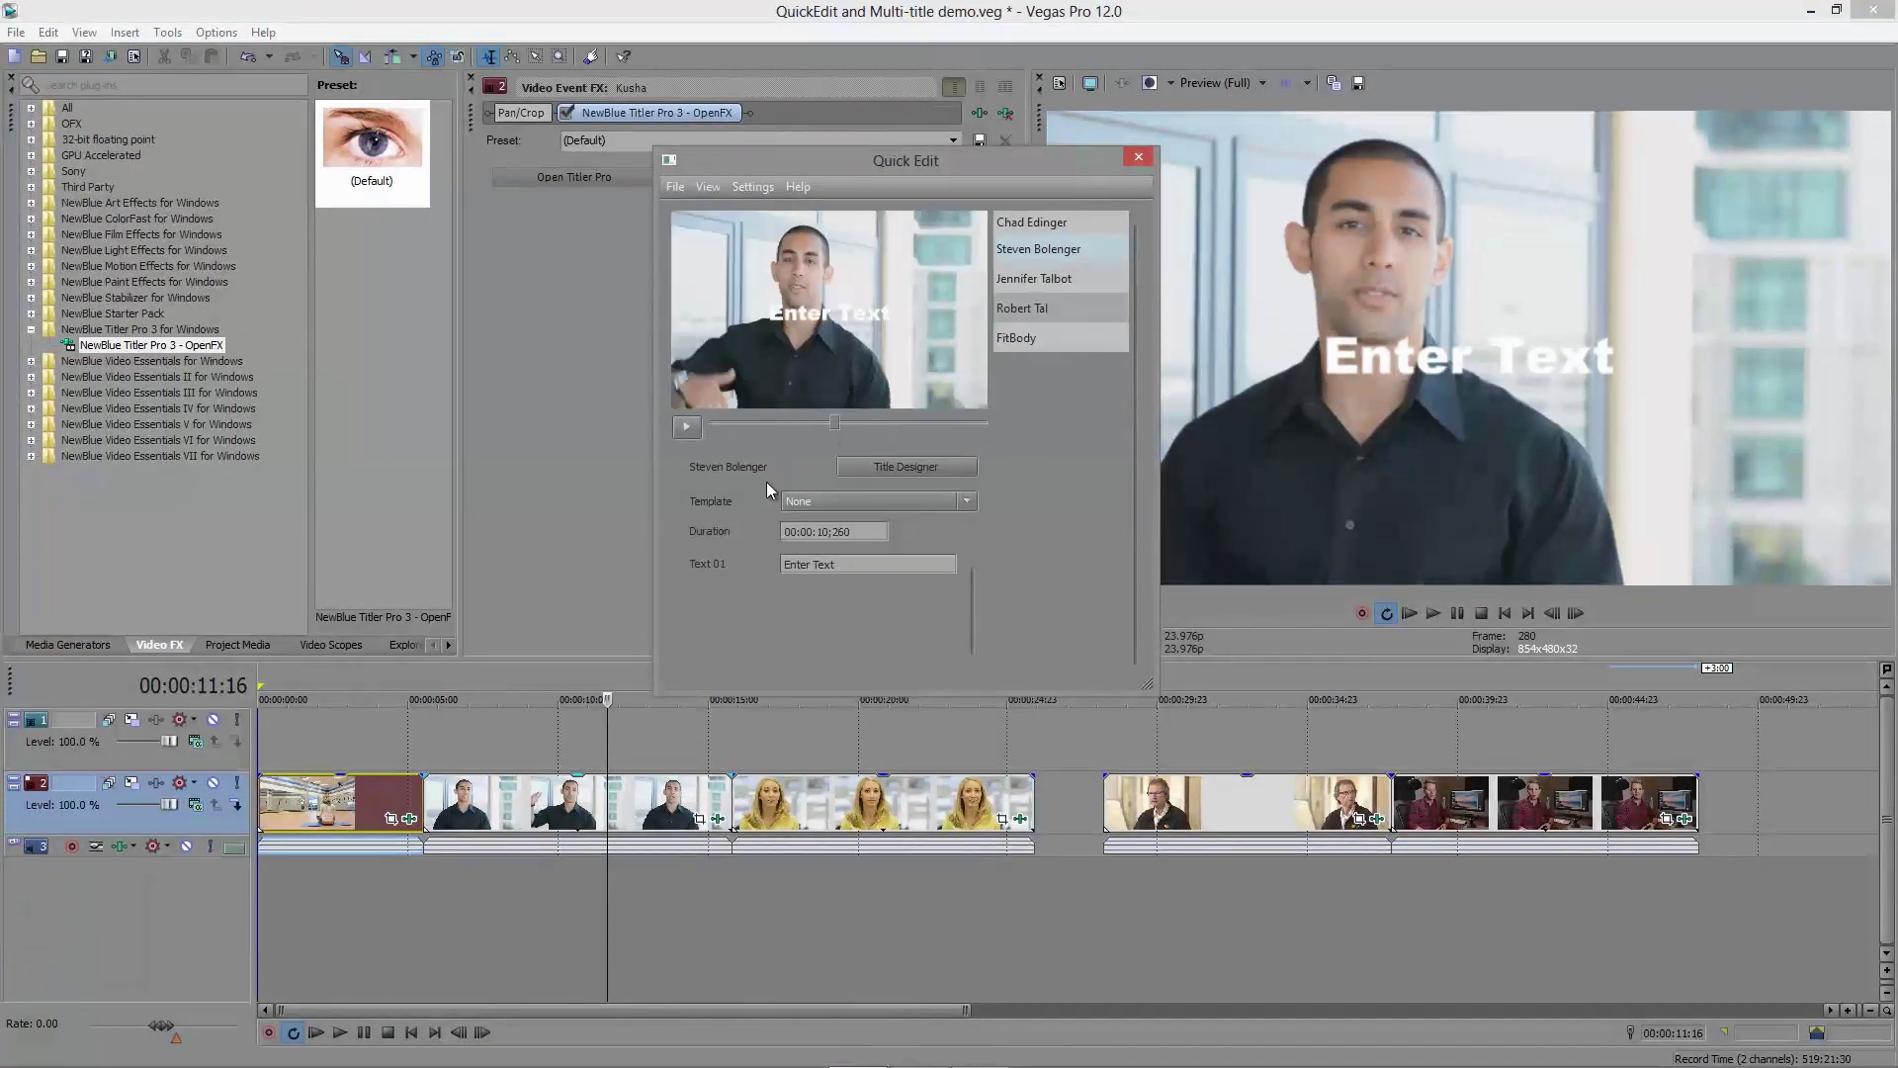
pyautogui.click(886, 500)
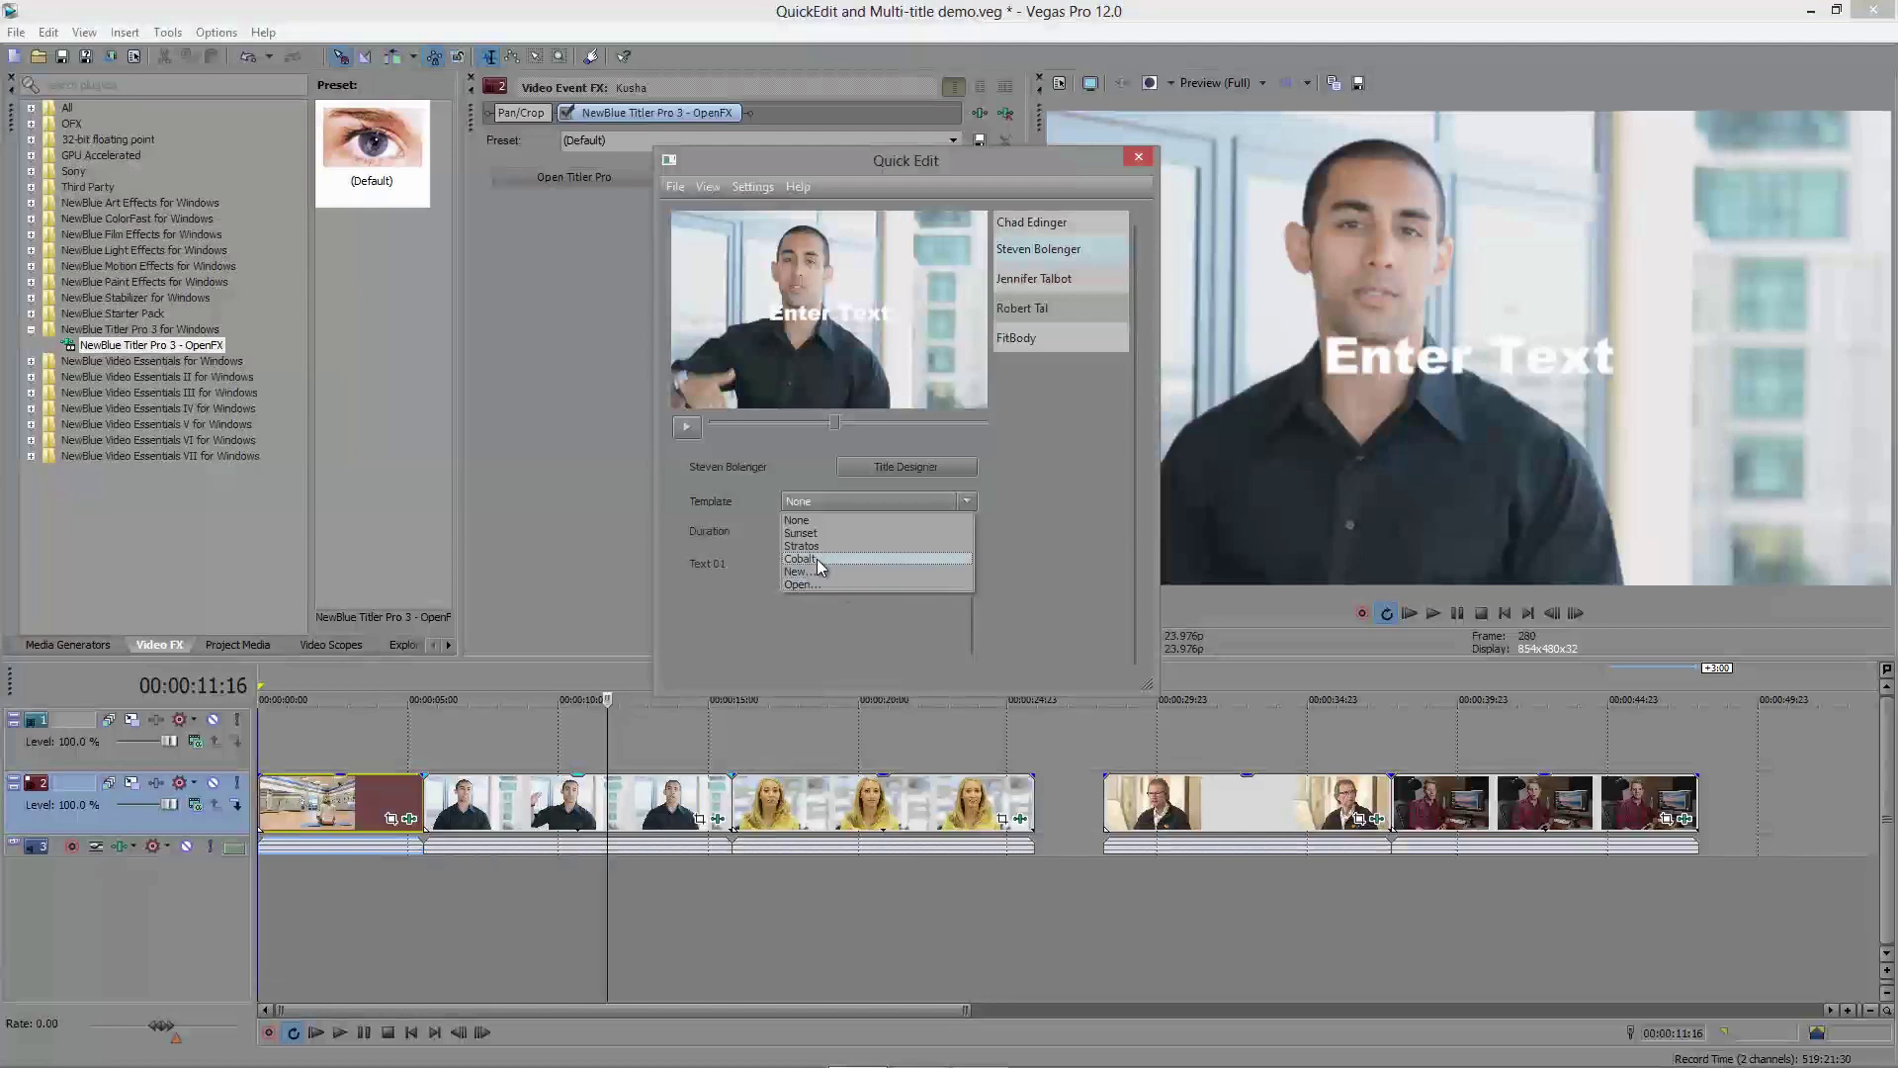
# Step: Apply the Cobalt lower-third template to the man's title and preview its animation
pyautogui.click(818, 559)
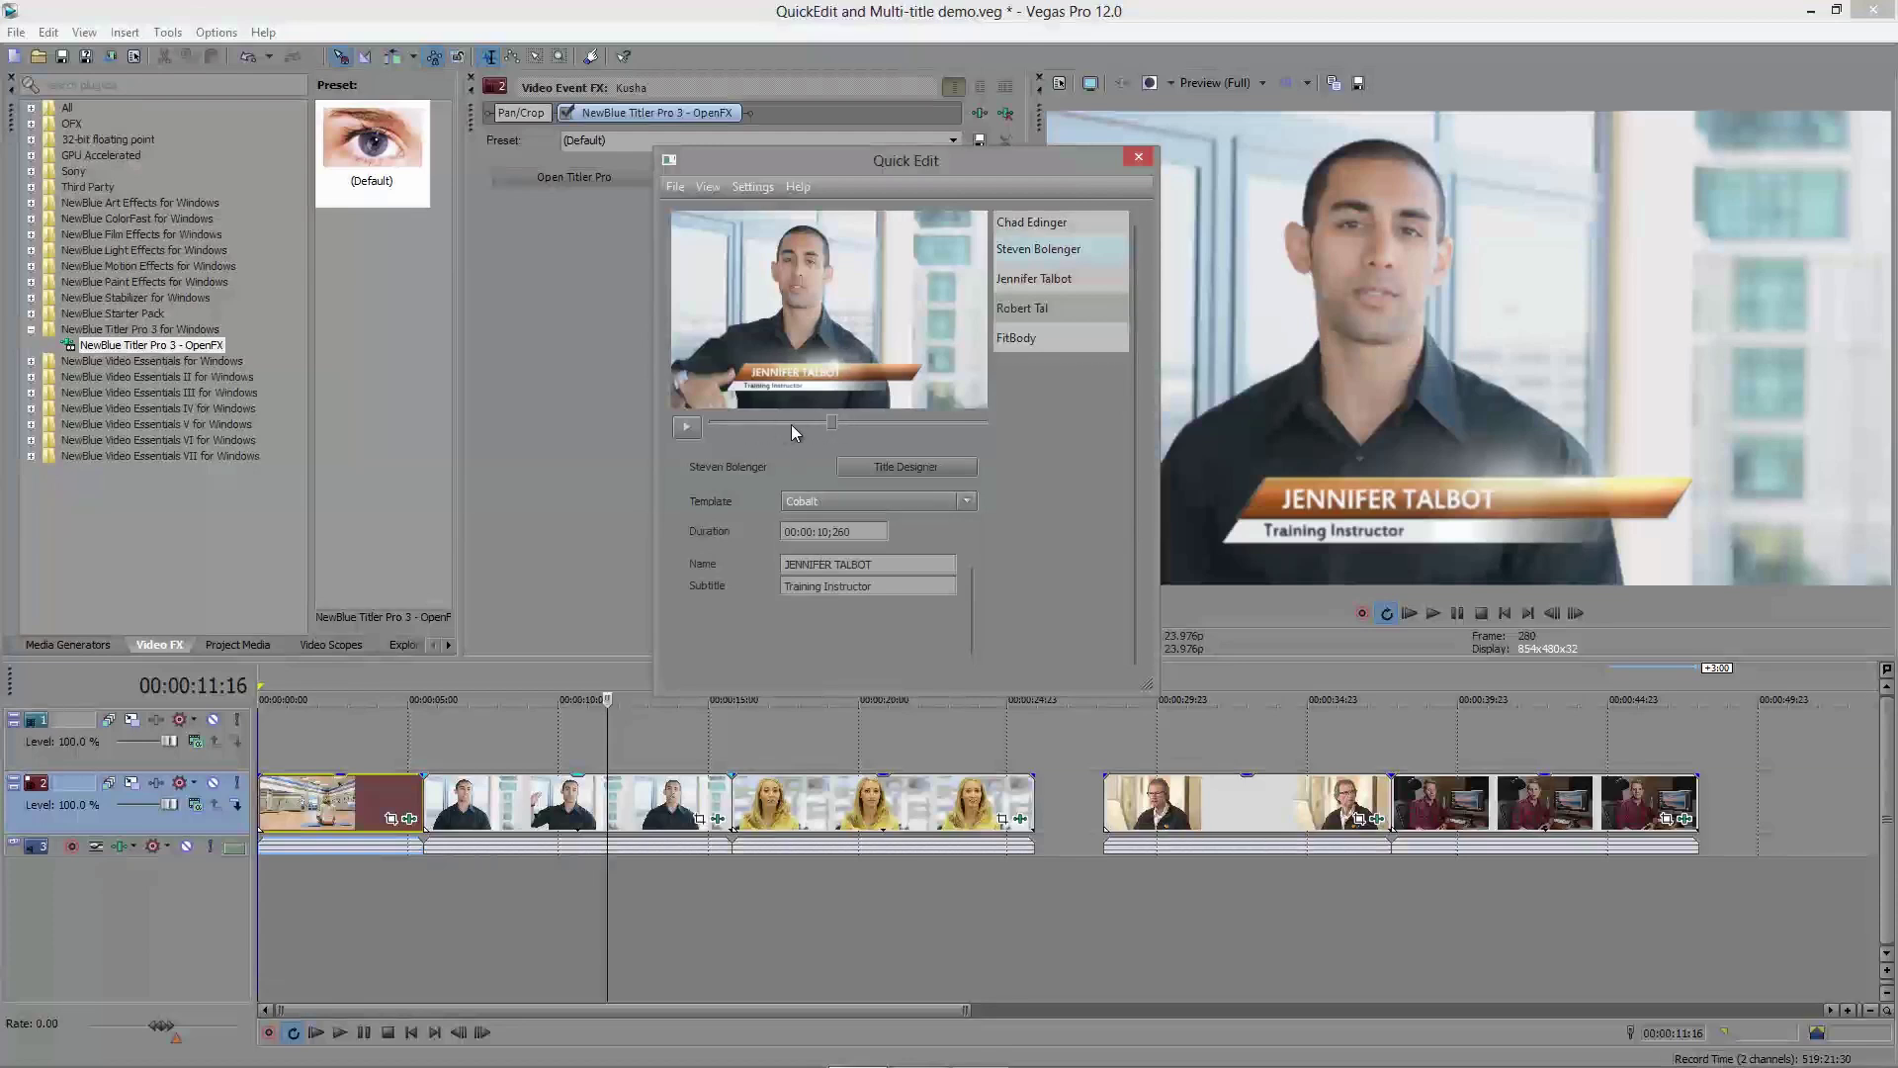
pyautogui.moveTo(831, 419); pyautogui.dragTo(770, 420)
pyautogui.click(686, 426)
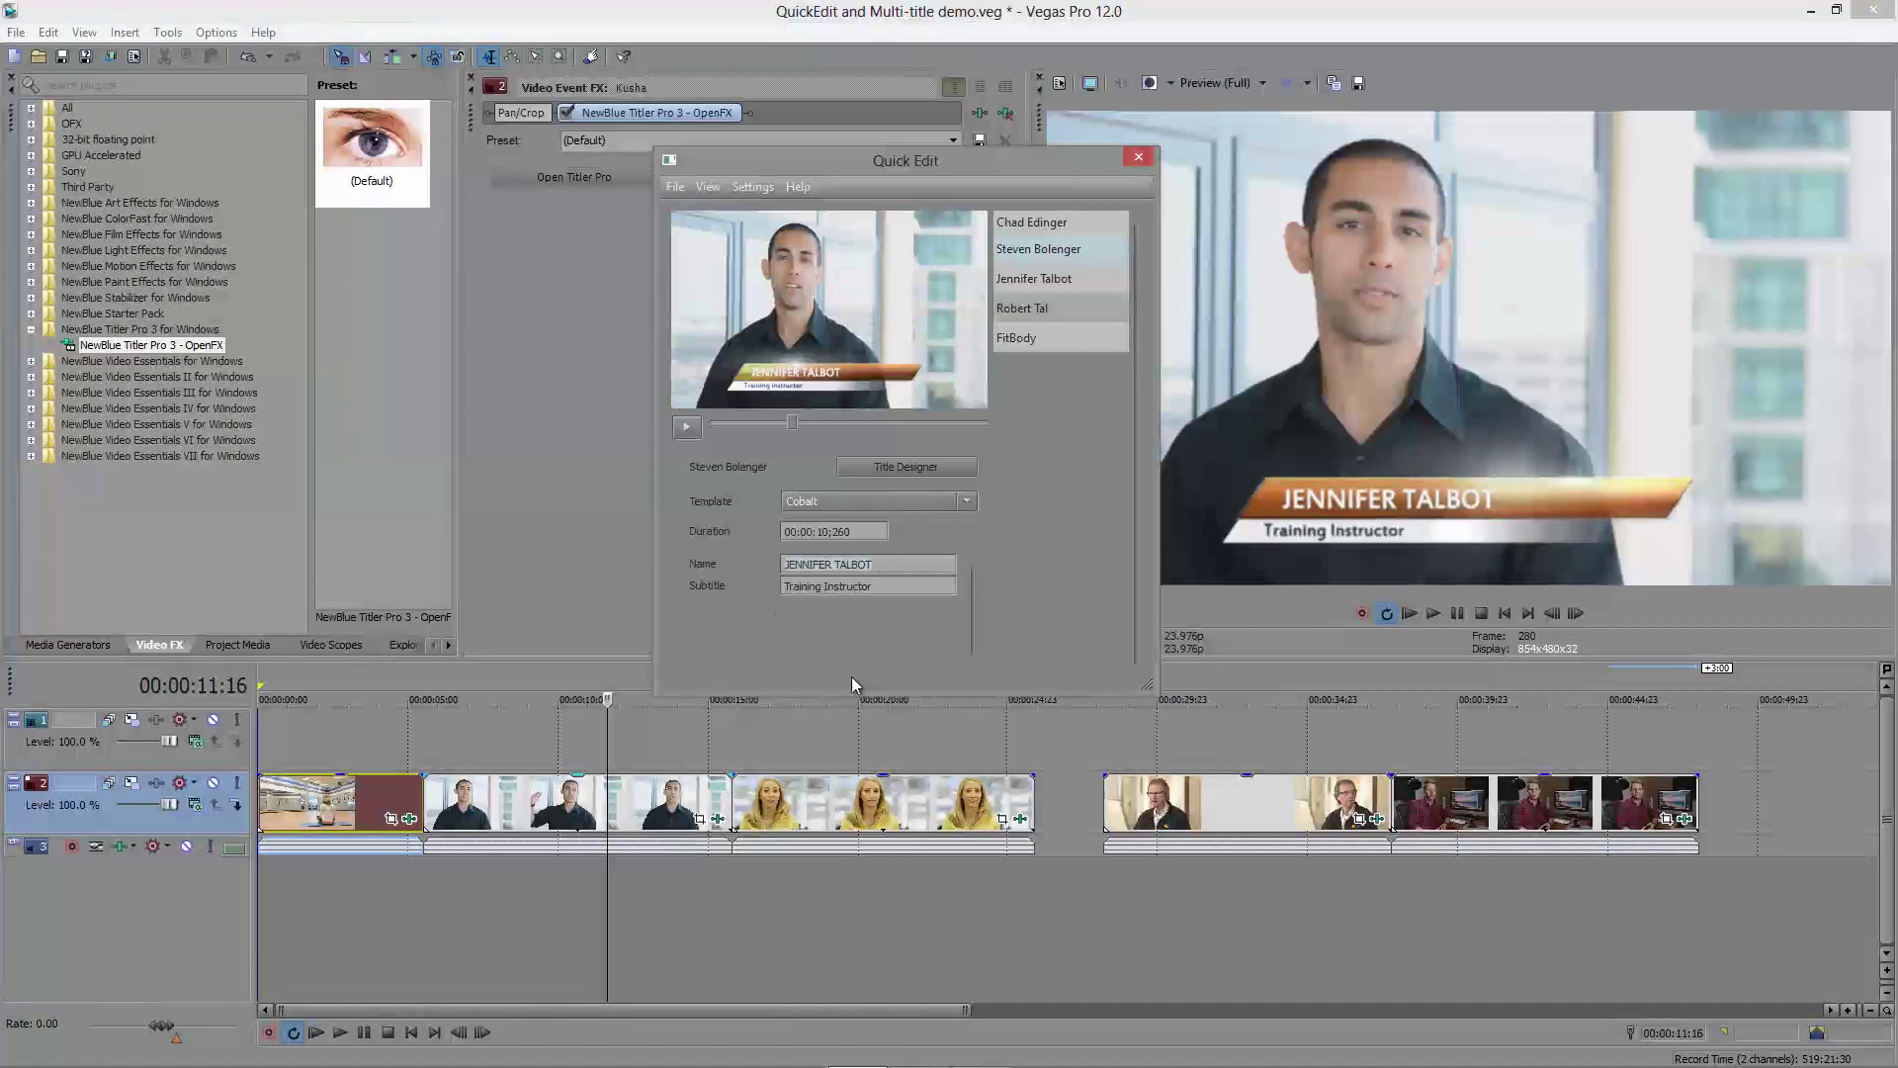
# Step: Replace the name with the man's full name and the subtitle with Training Supervisor
pyautogui.hotkey('ctrl', 'a')
pyautogui.write('SREVEN')
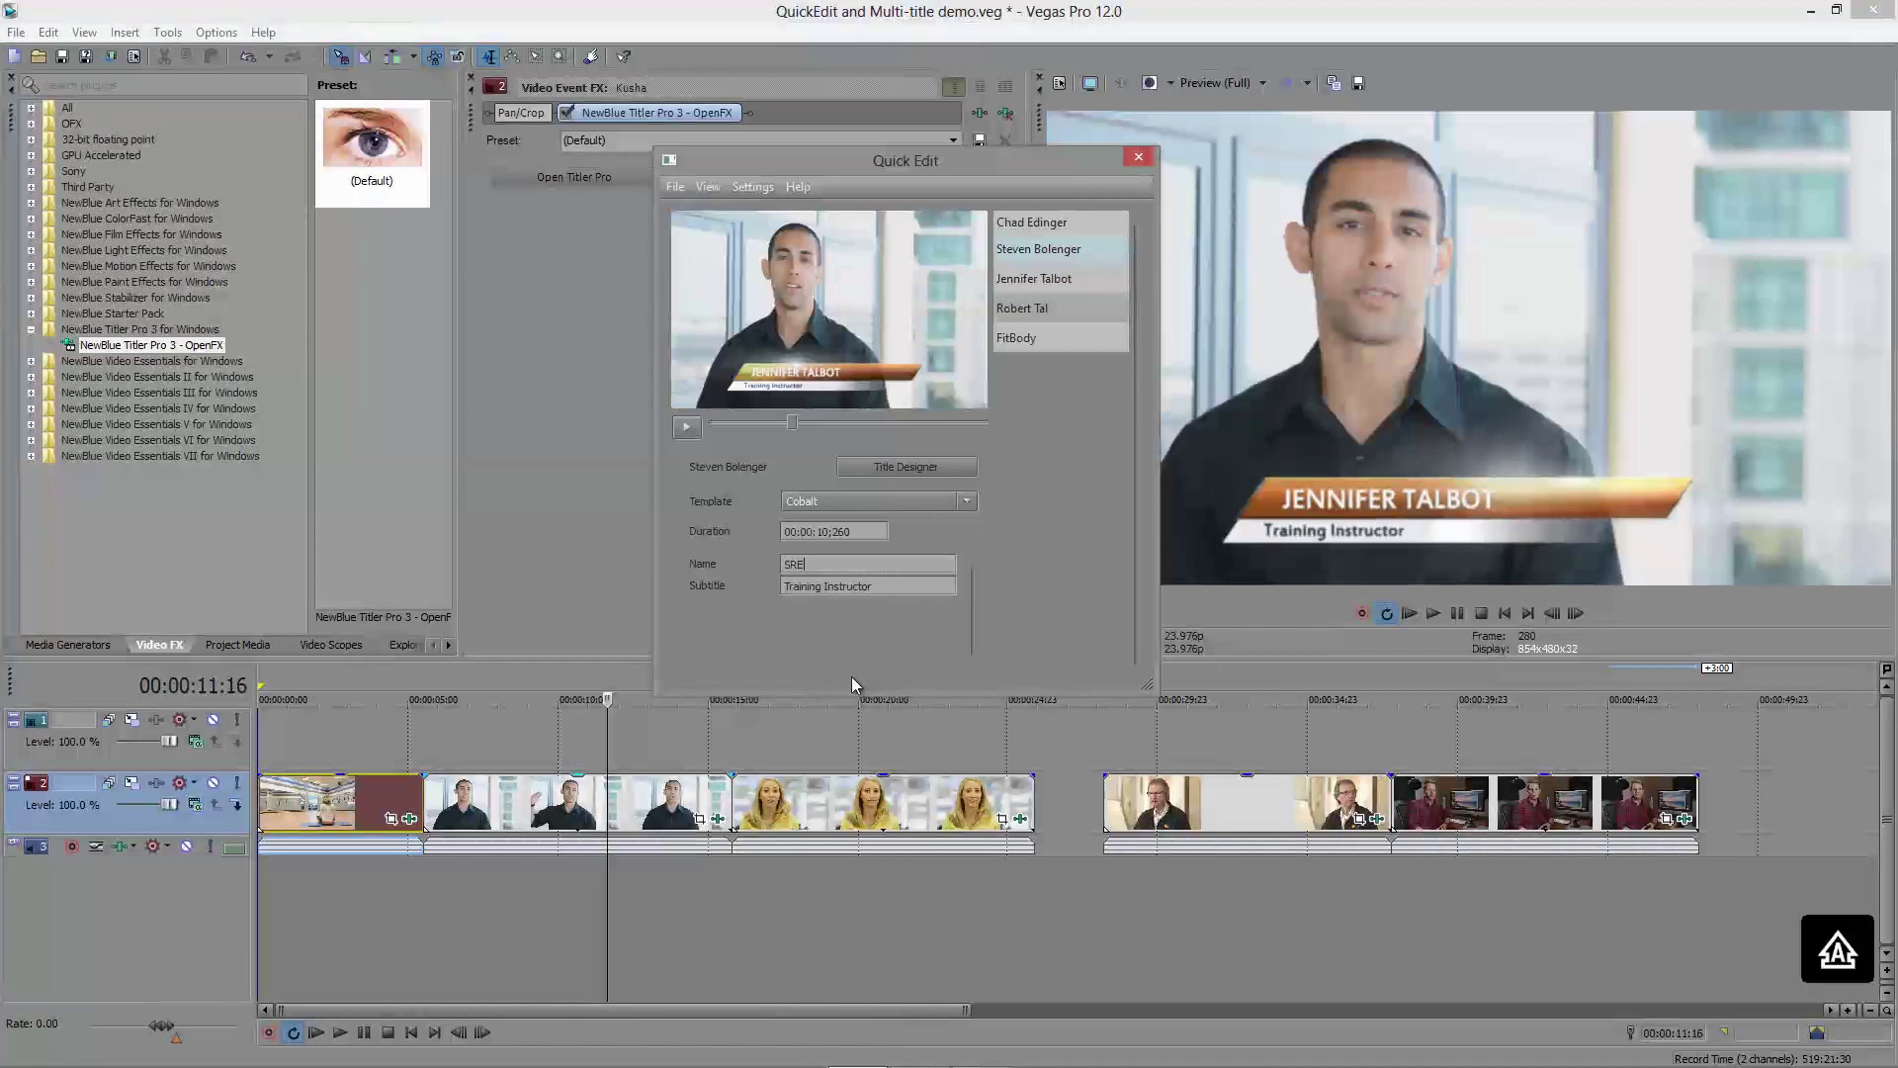
pyautogui.press('BackSpace')
pyautogui.press('BackSpace')
pyautogui.press('BackSpace')
pyautogui.press('BackSpace')
pyautogui.press('BackSpace')
pyautogui.click(845, 586)
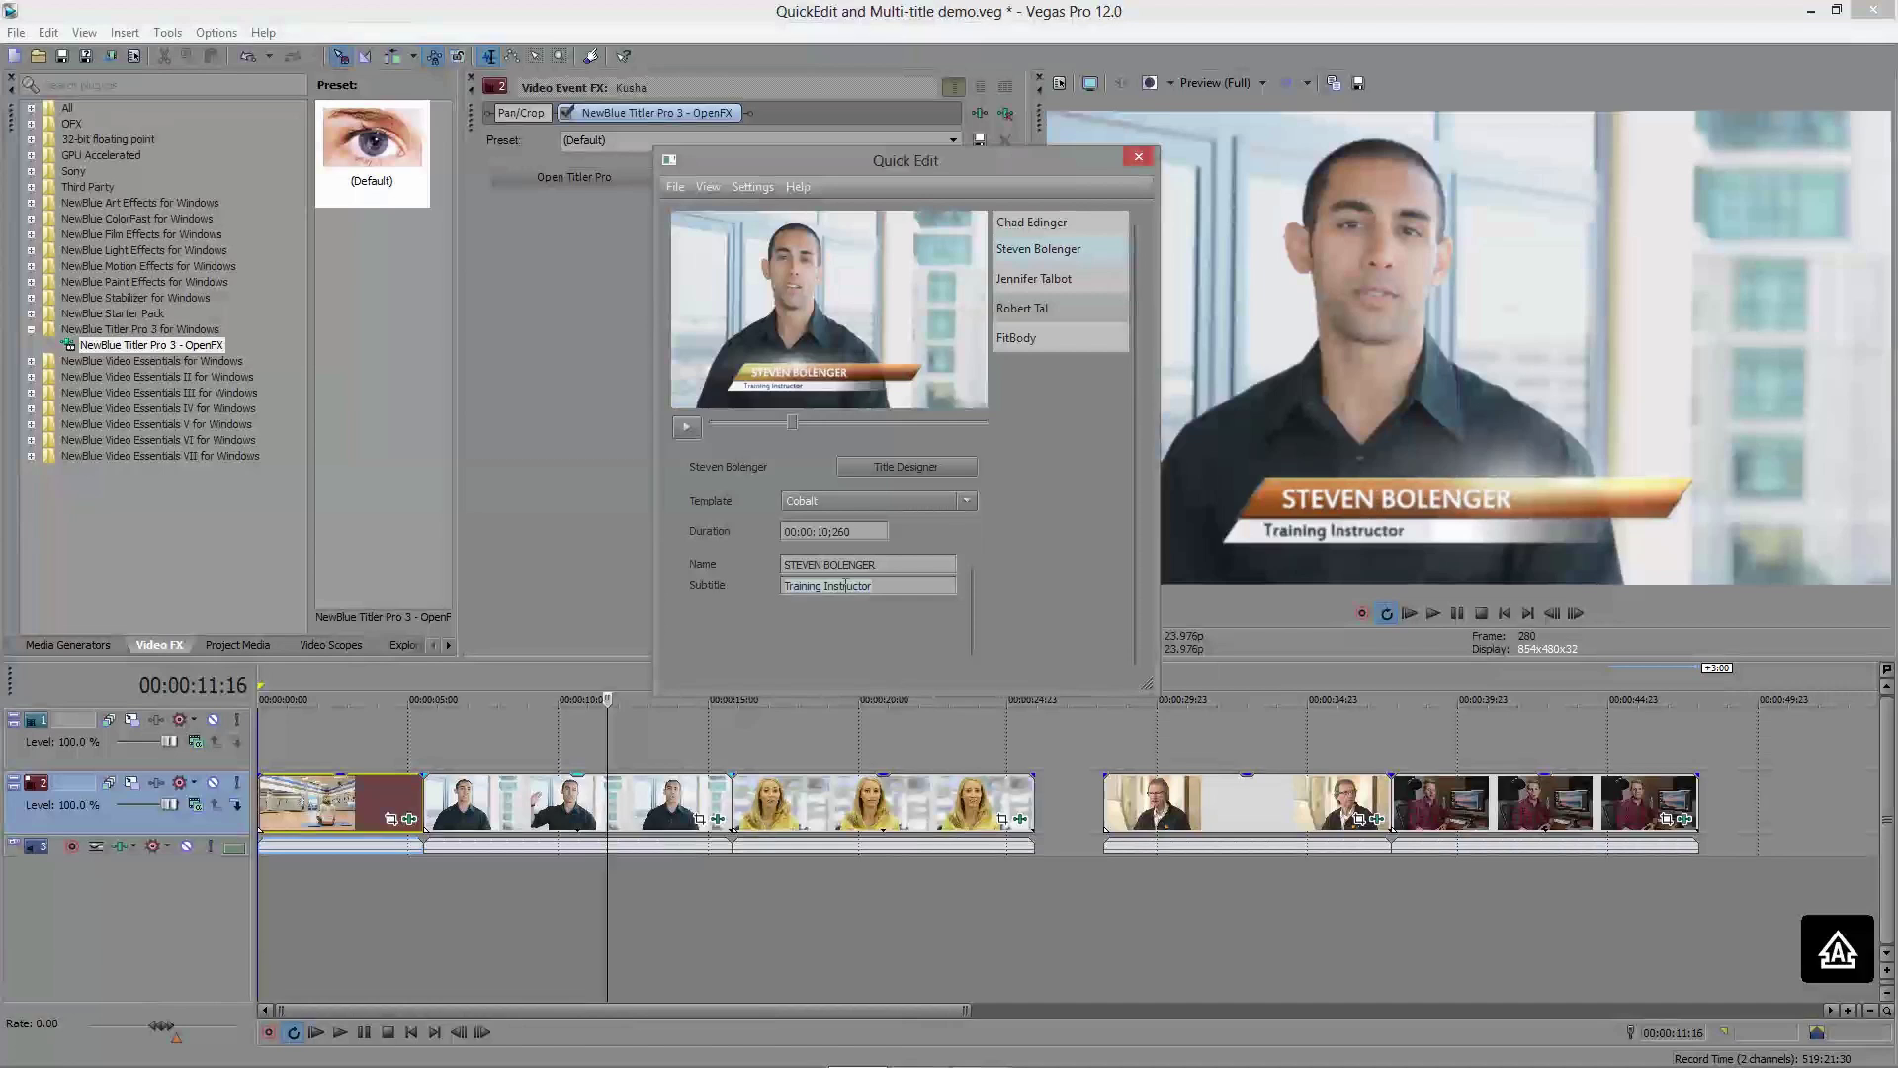
pyautogui.hotkey('ctrl', 'a')
pyautogui.write('Training Superviso')
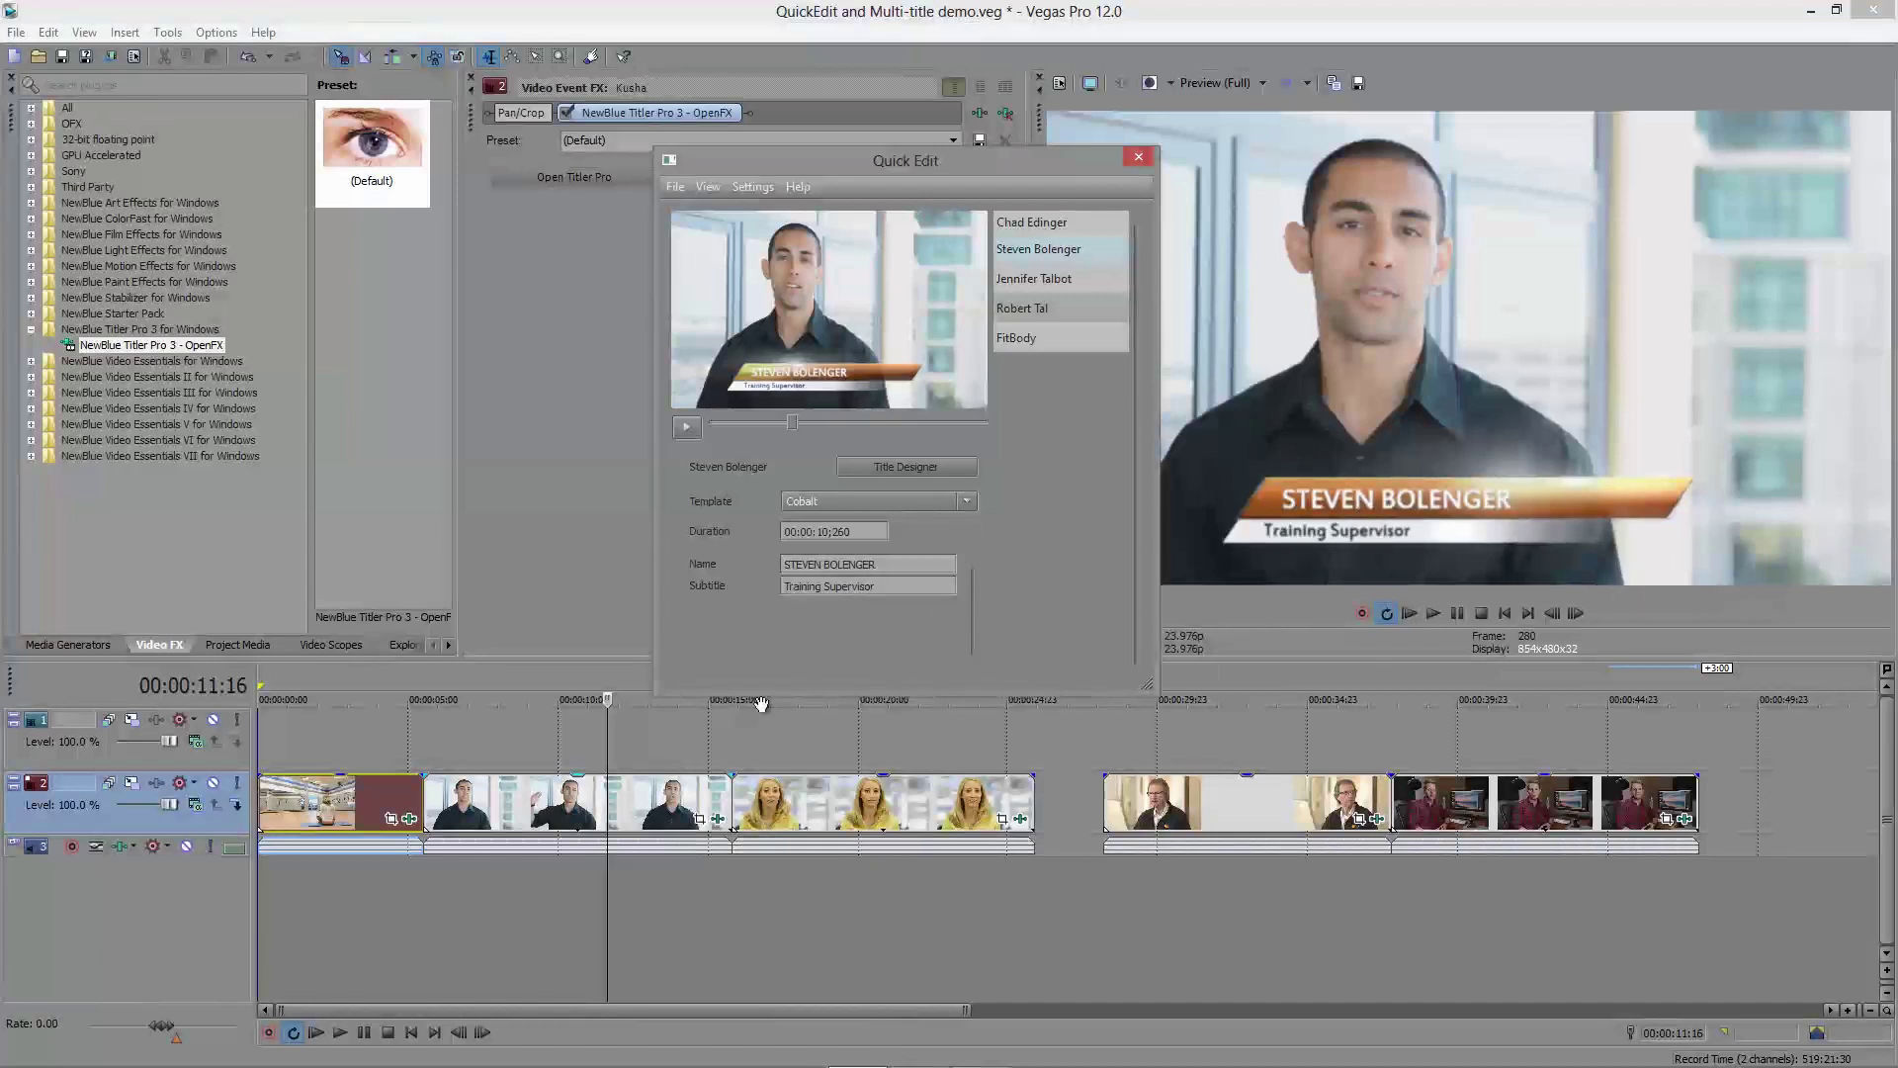
# Step: Advance the playhead into the woman's clip and bring up her title for quick editing
pyautogui.click(725, 803)
pyautogui.press('space')
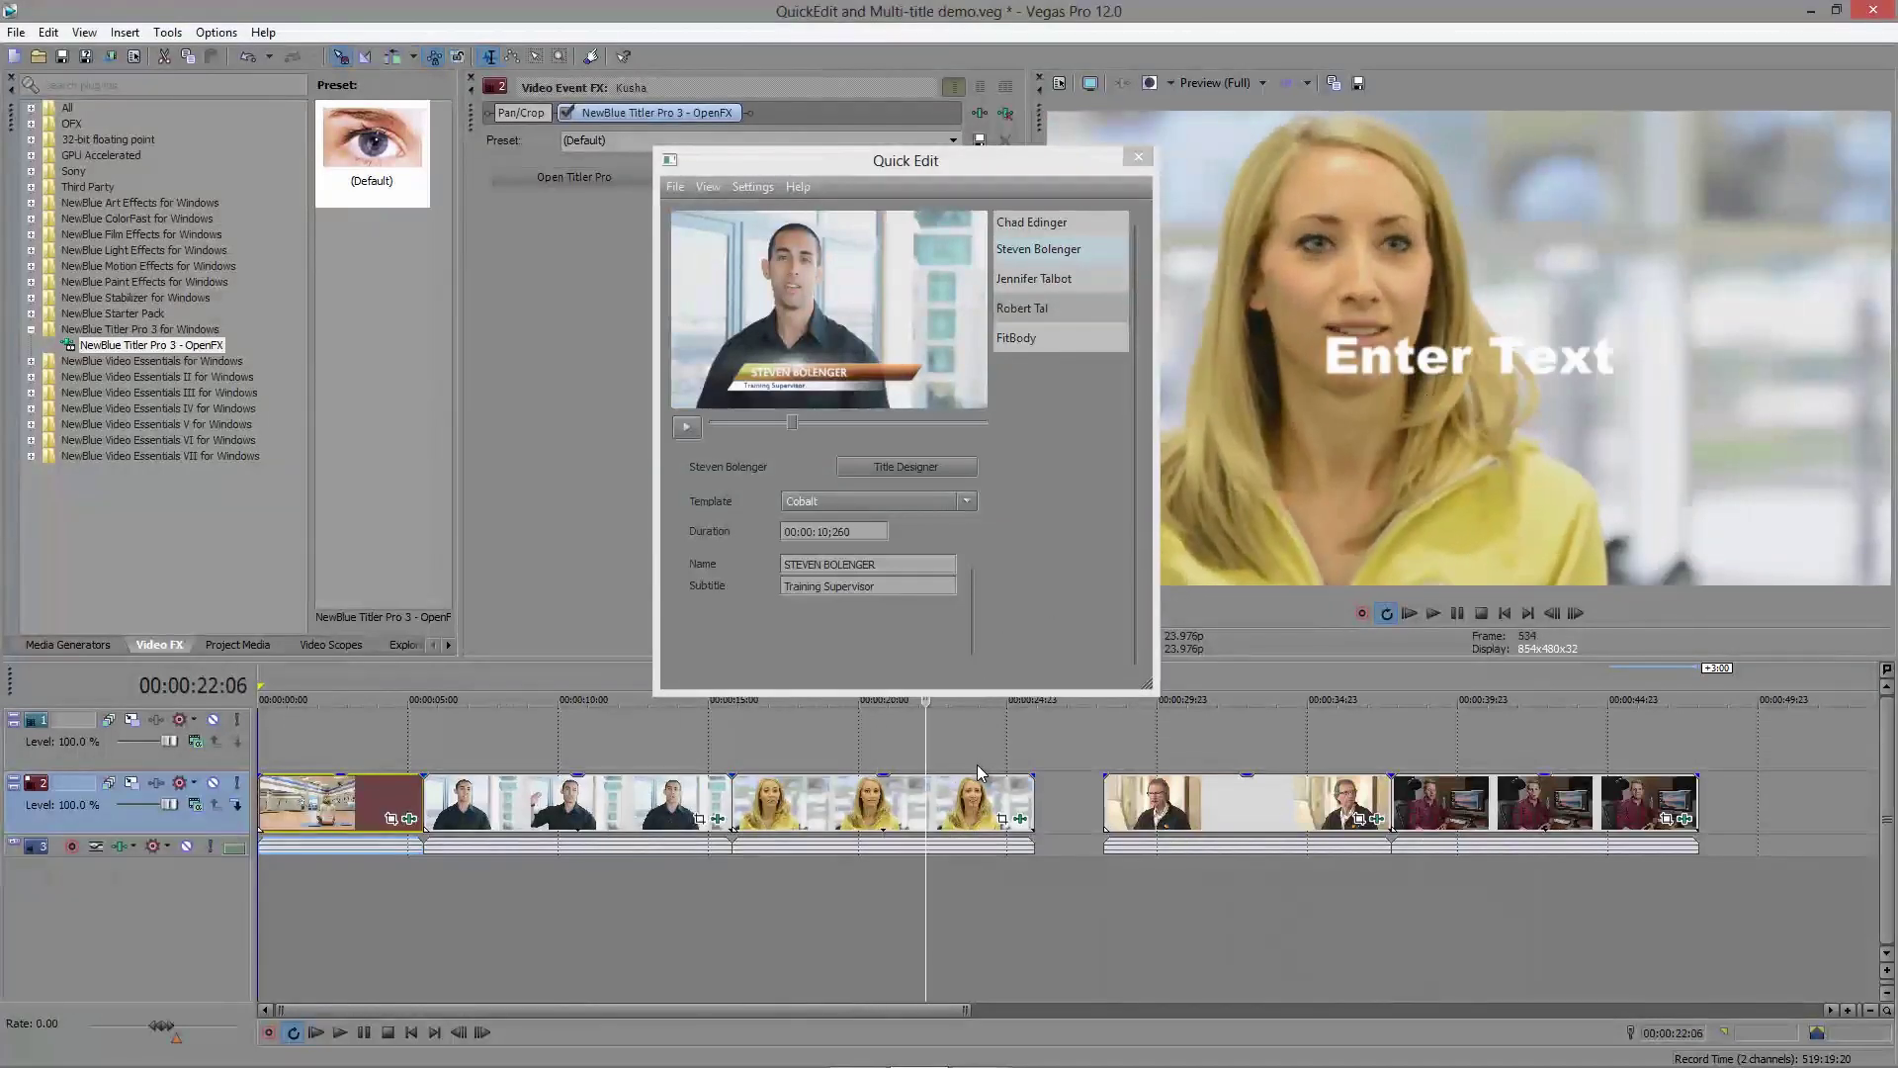
pyautogui.click(1029, 820)
# Step: Apply the Cobalt template to the woman's title
pyautogui.moveTo(922, 263); pyautogui.dragTo(817, 162)
pyautogui.moveTo(651, 423); pyautogui.dragTo(734, 423)
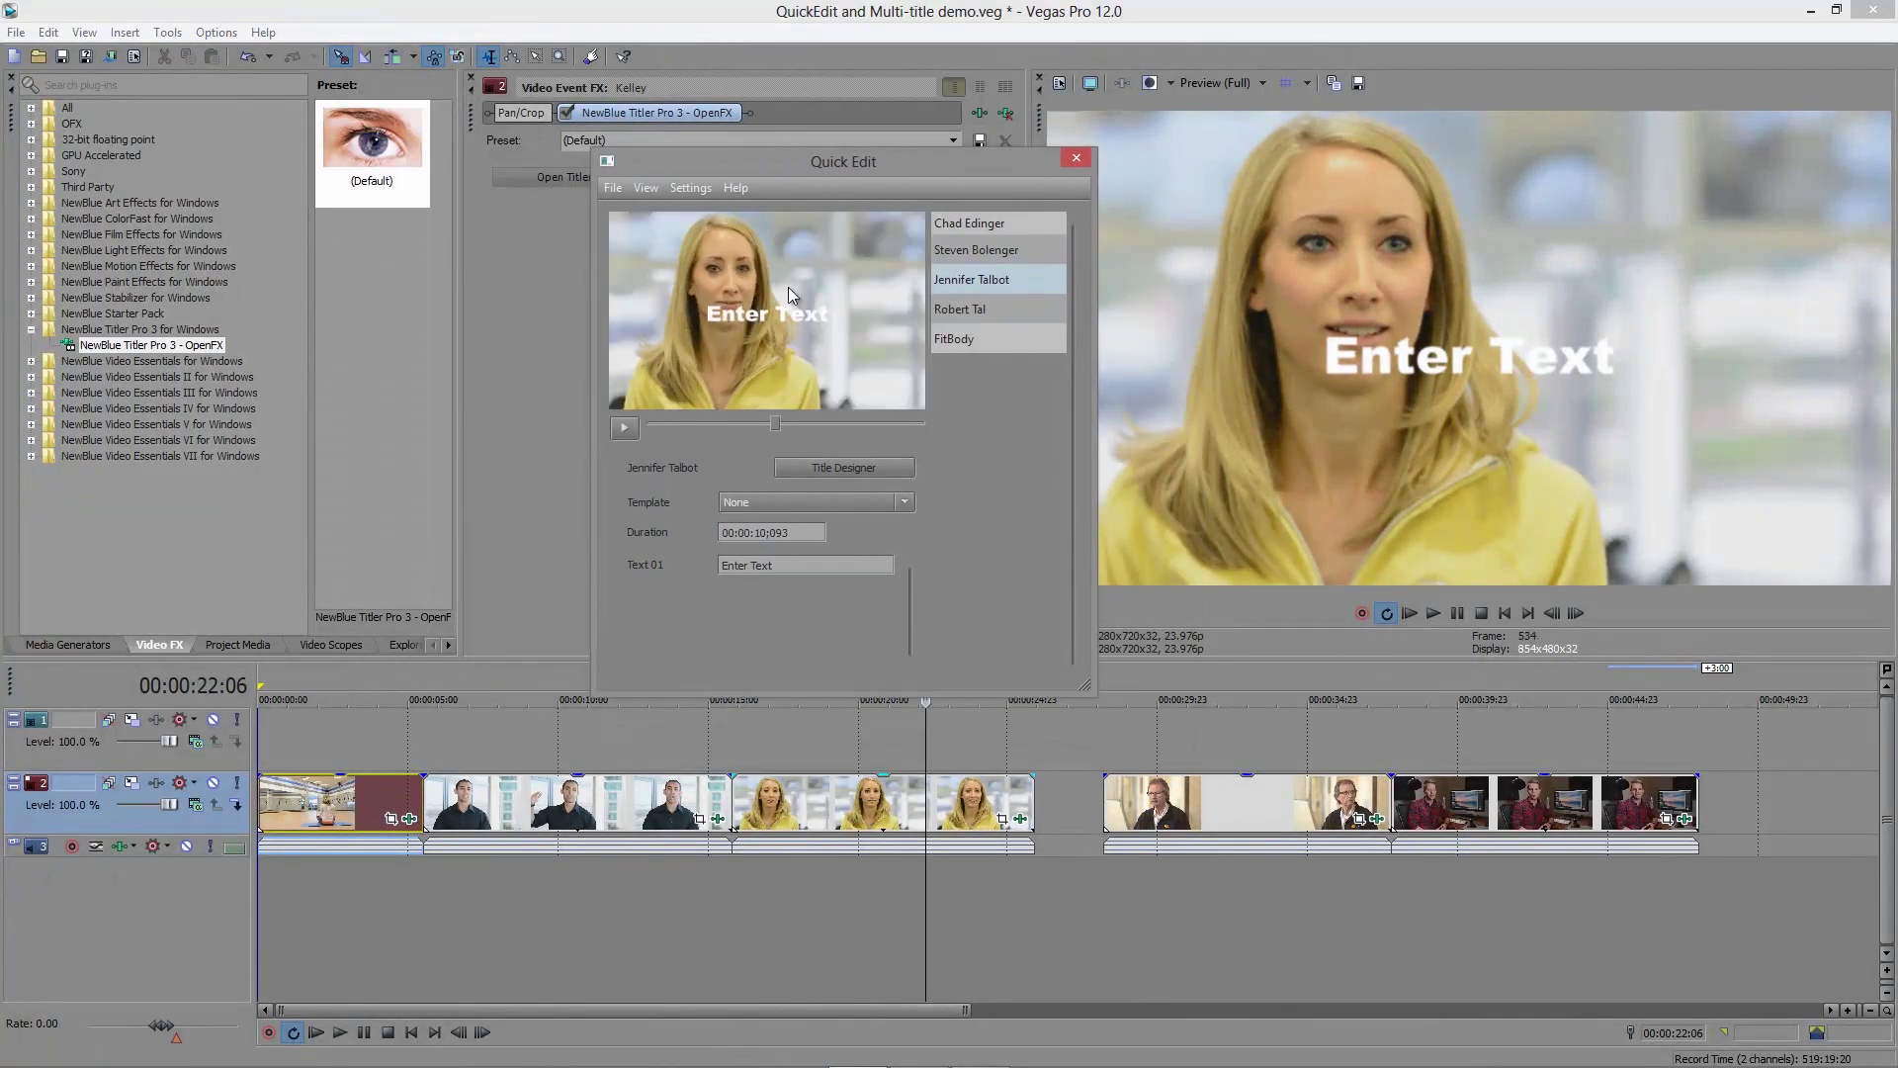
pyautogui.click(753, 501)
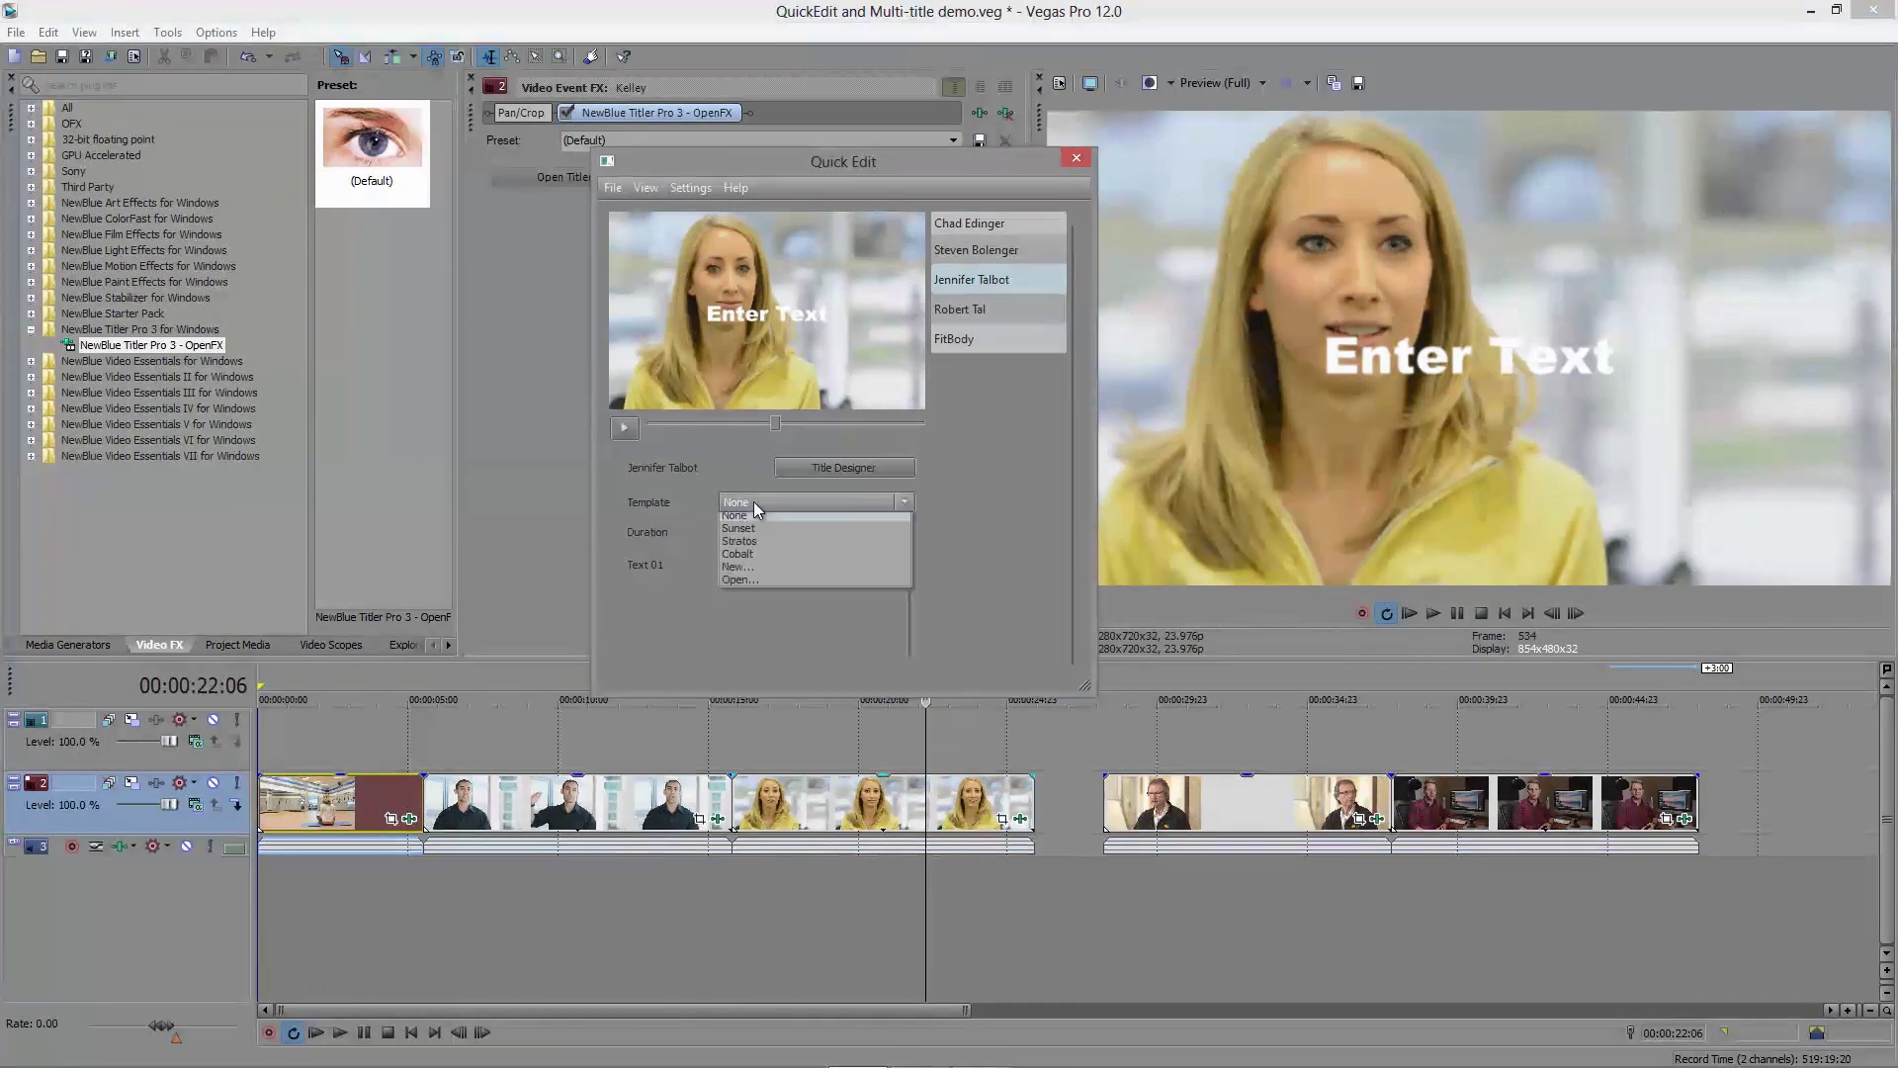
pyautogui.click(763, 558)
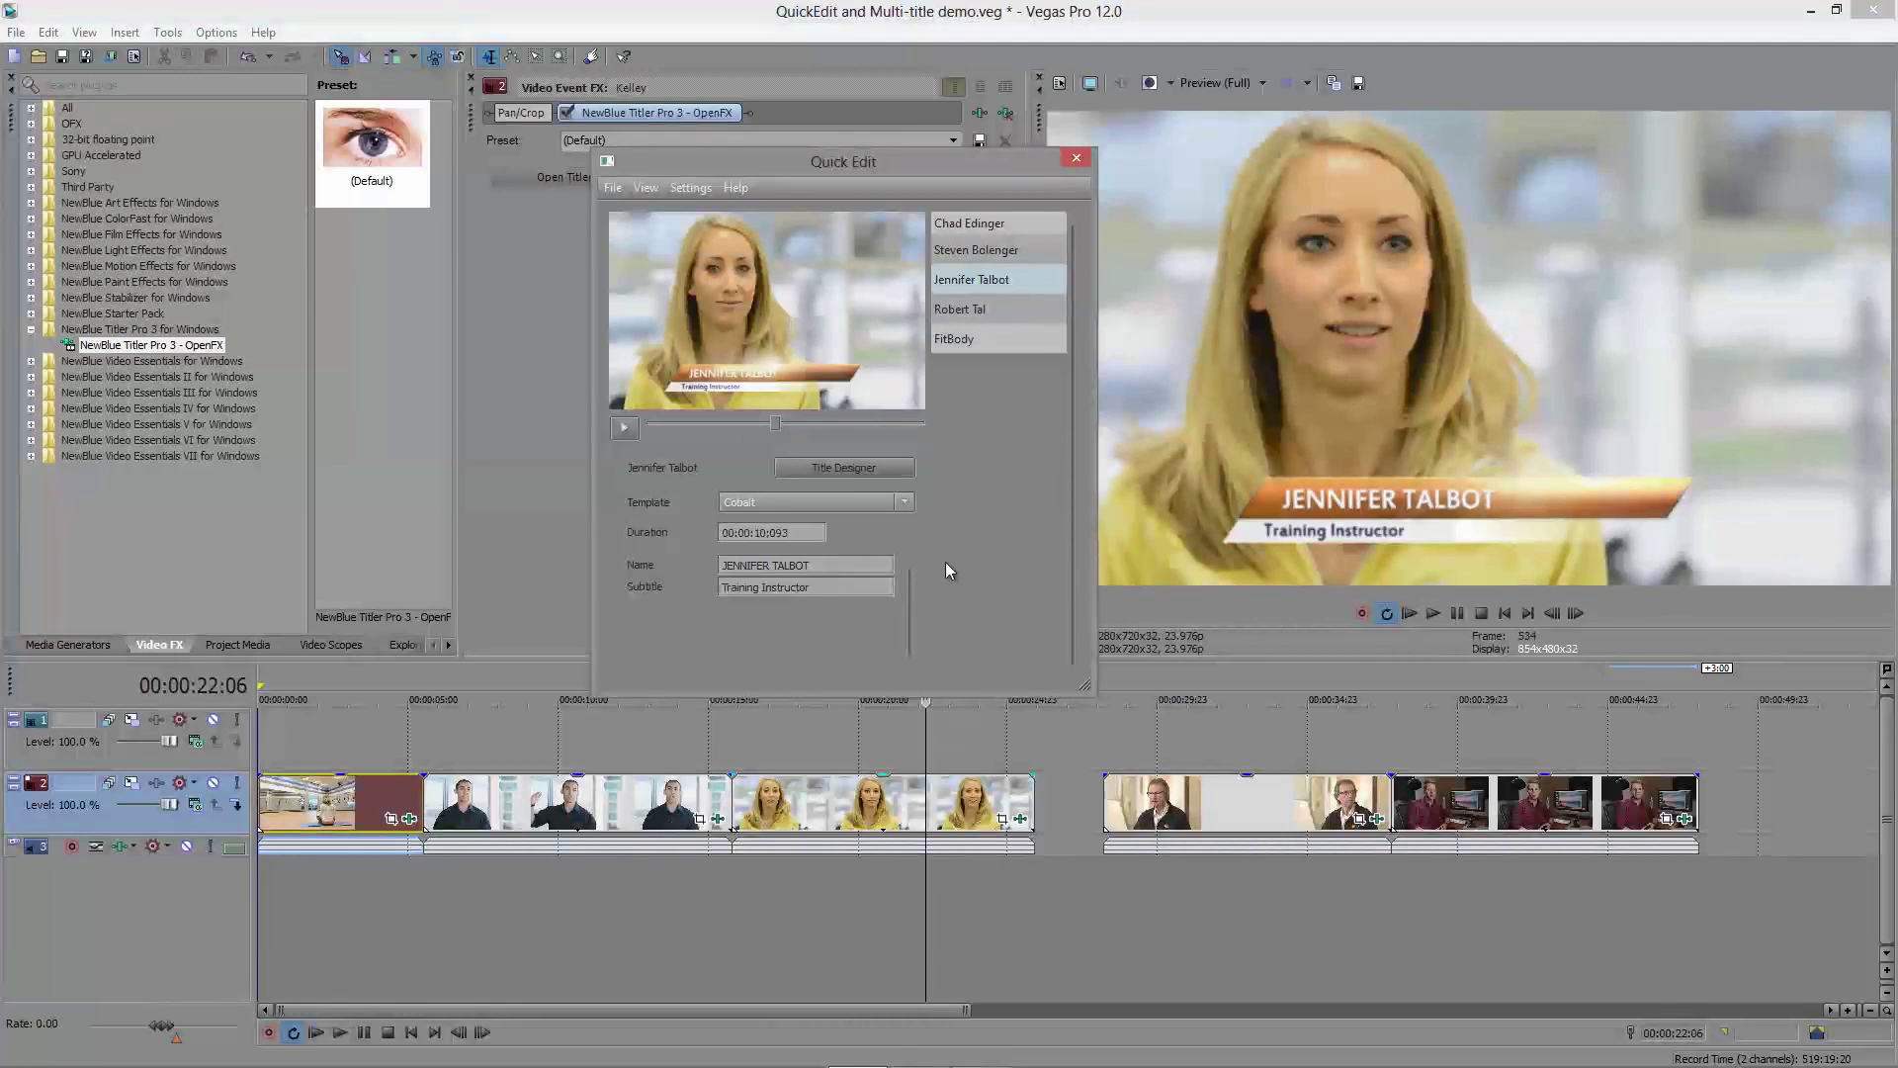
# Step: Review her name, keep the Training Instructor subtitle, and open the title in the full designer
pyautogui.click(821, 568)
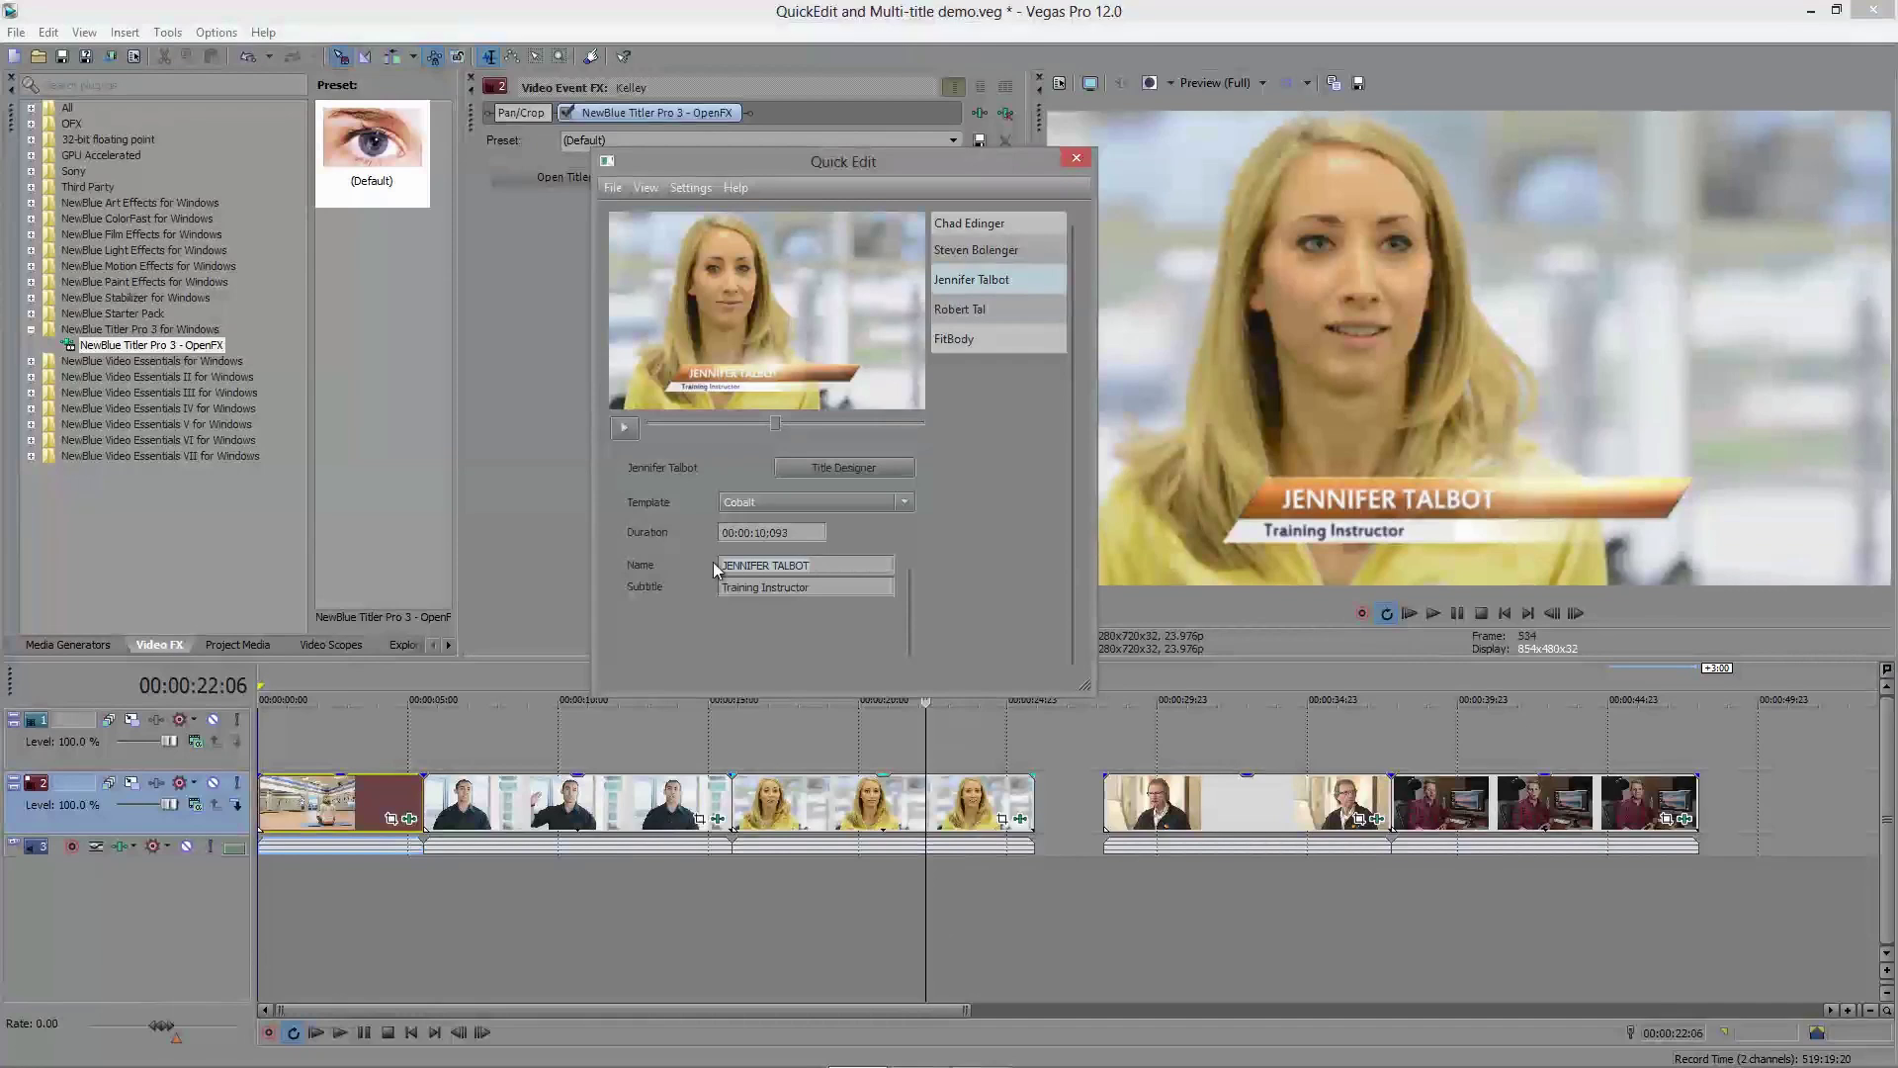
pyautogui.tripleClick(746, 564)
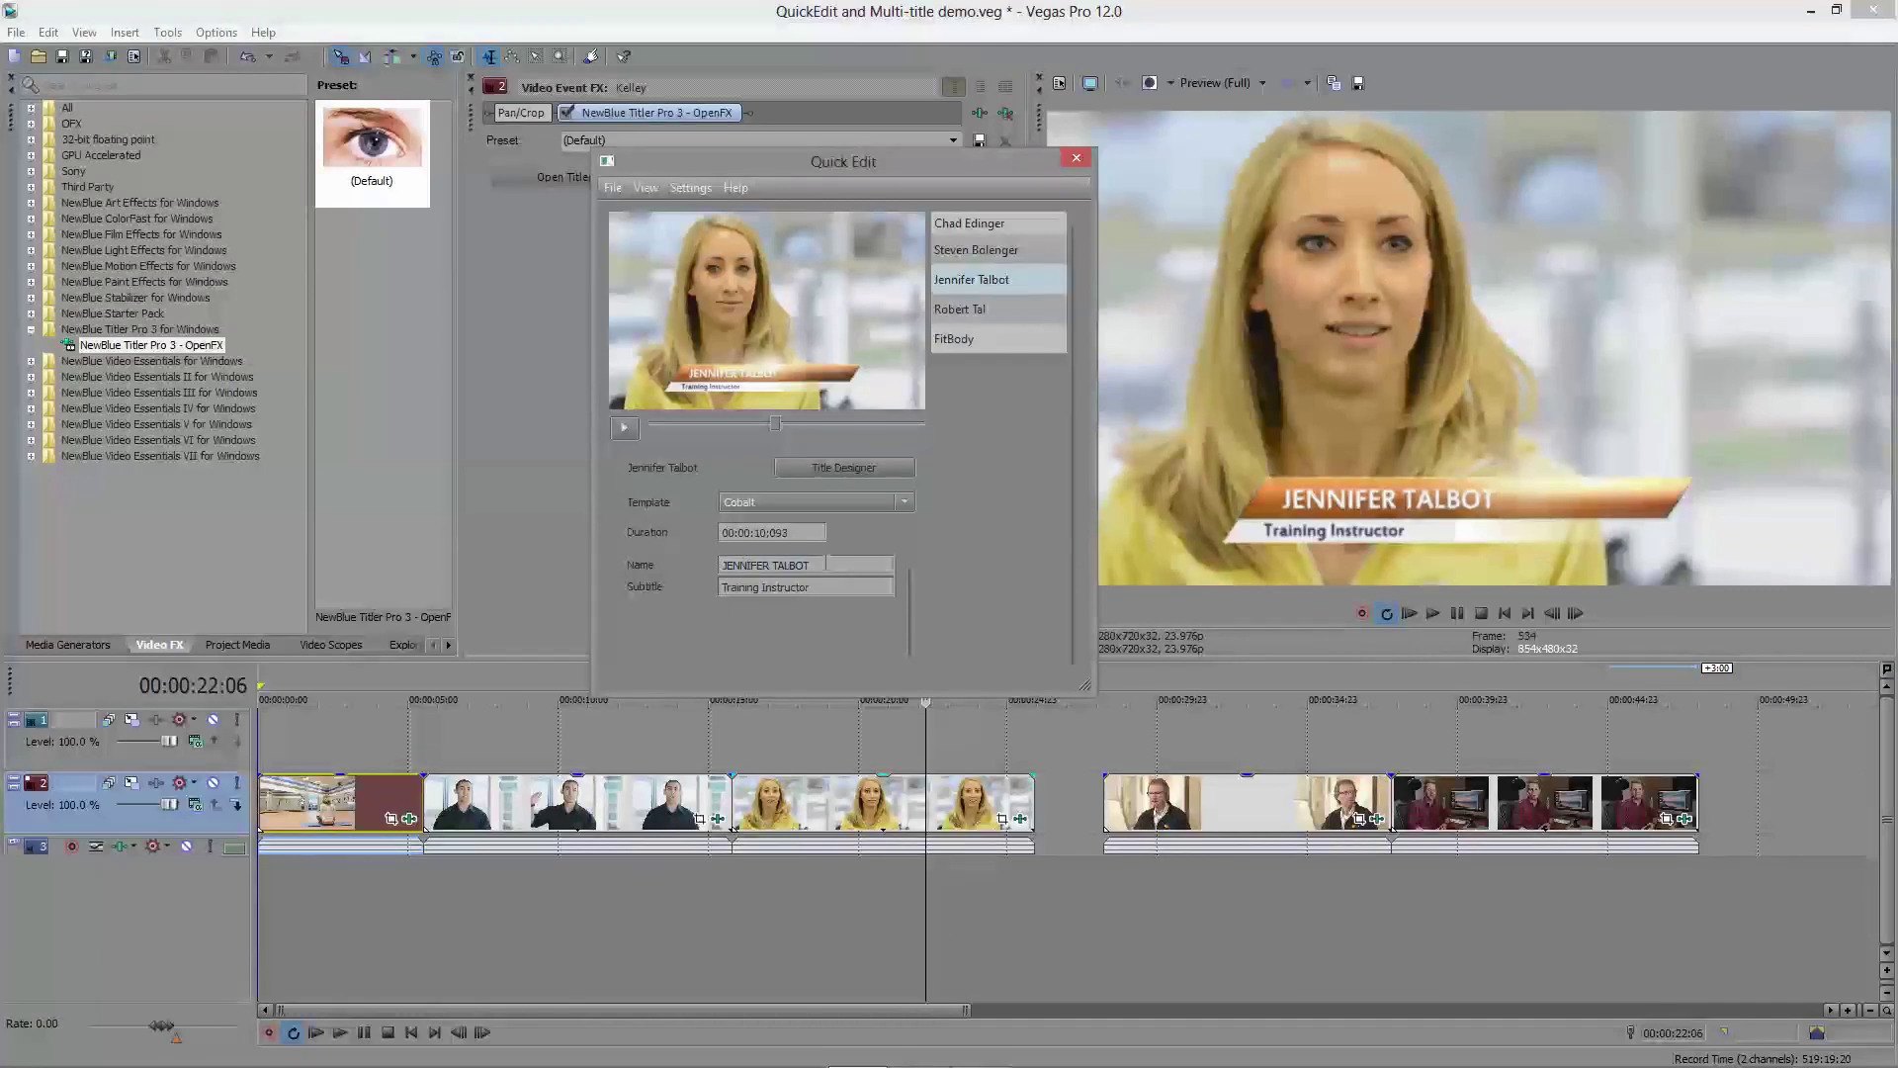
pyautogui.press('Home')
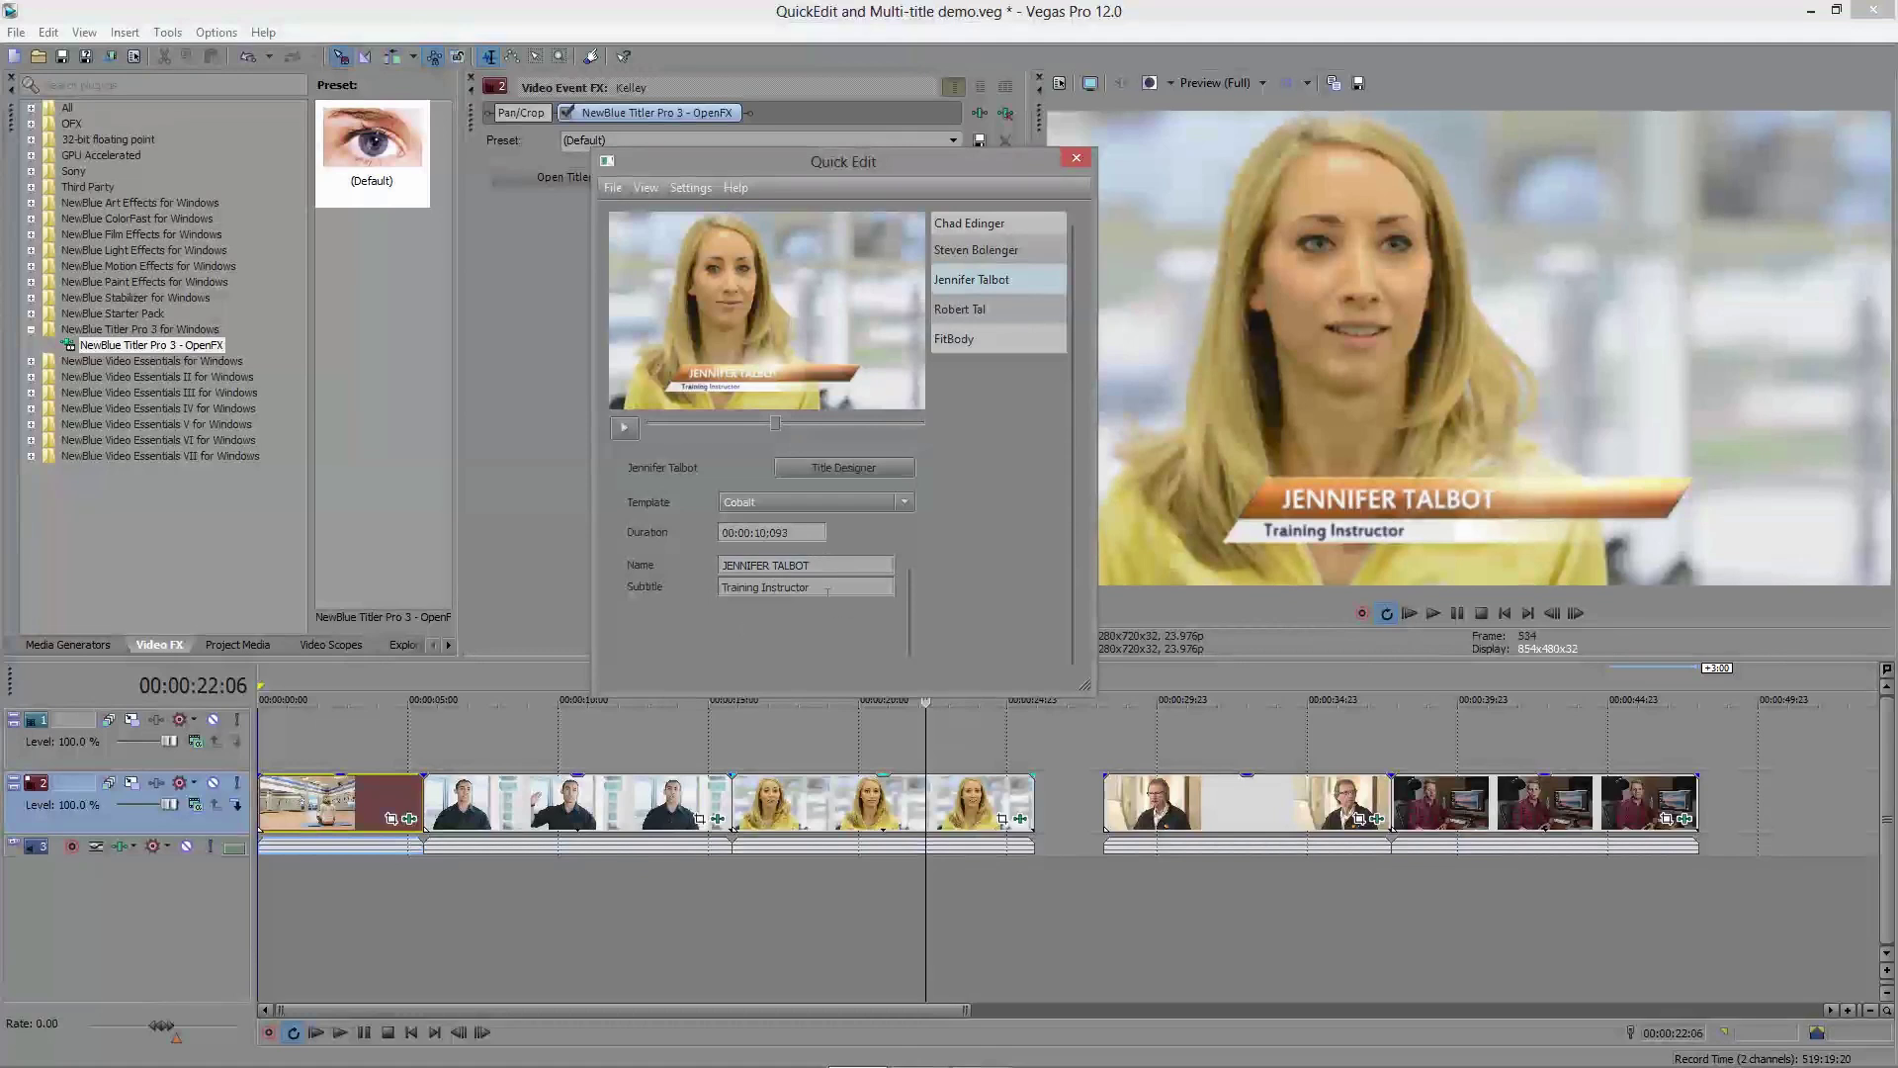
pyautogui.moveTo(723, 587); pyautogui.dragTo(834, 634)
pyautogui.click(823, 588)
pyautogui.click(857, 465)
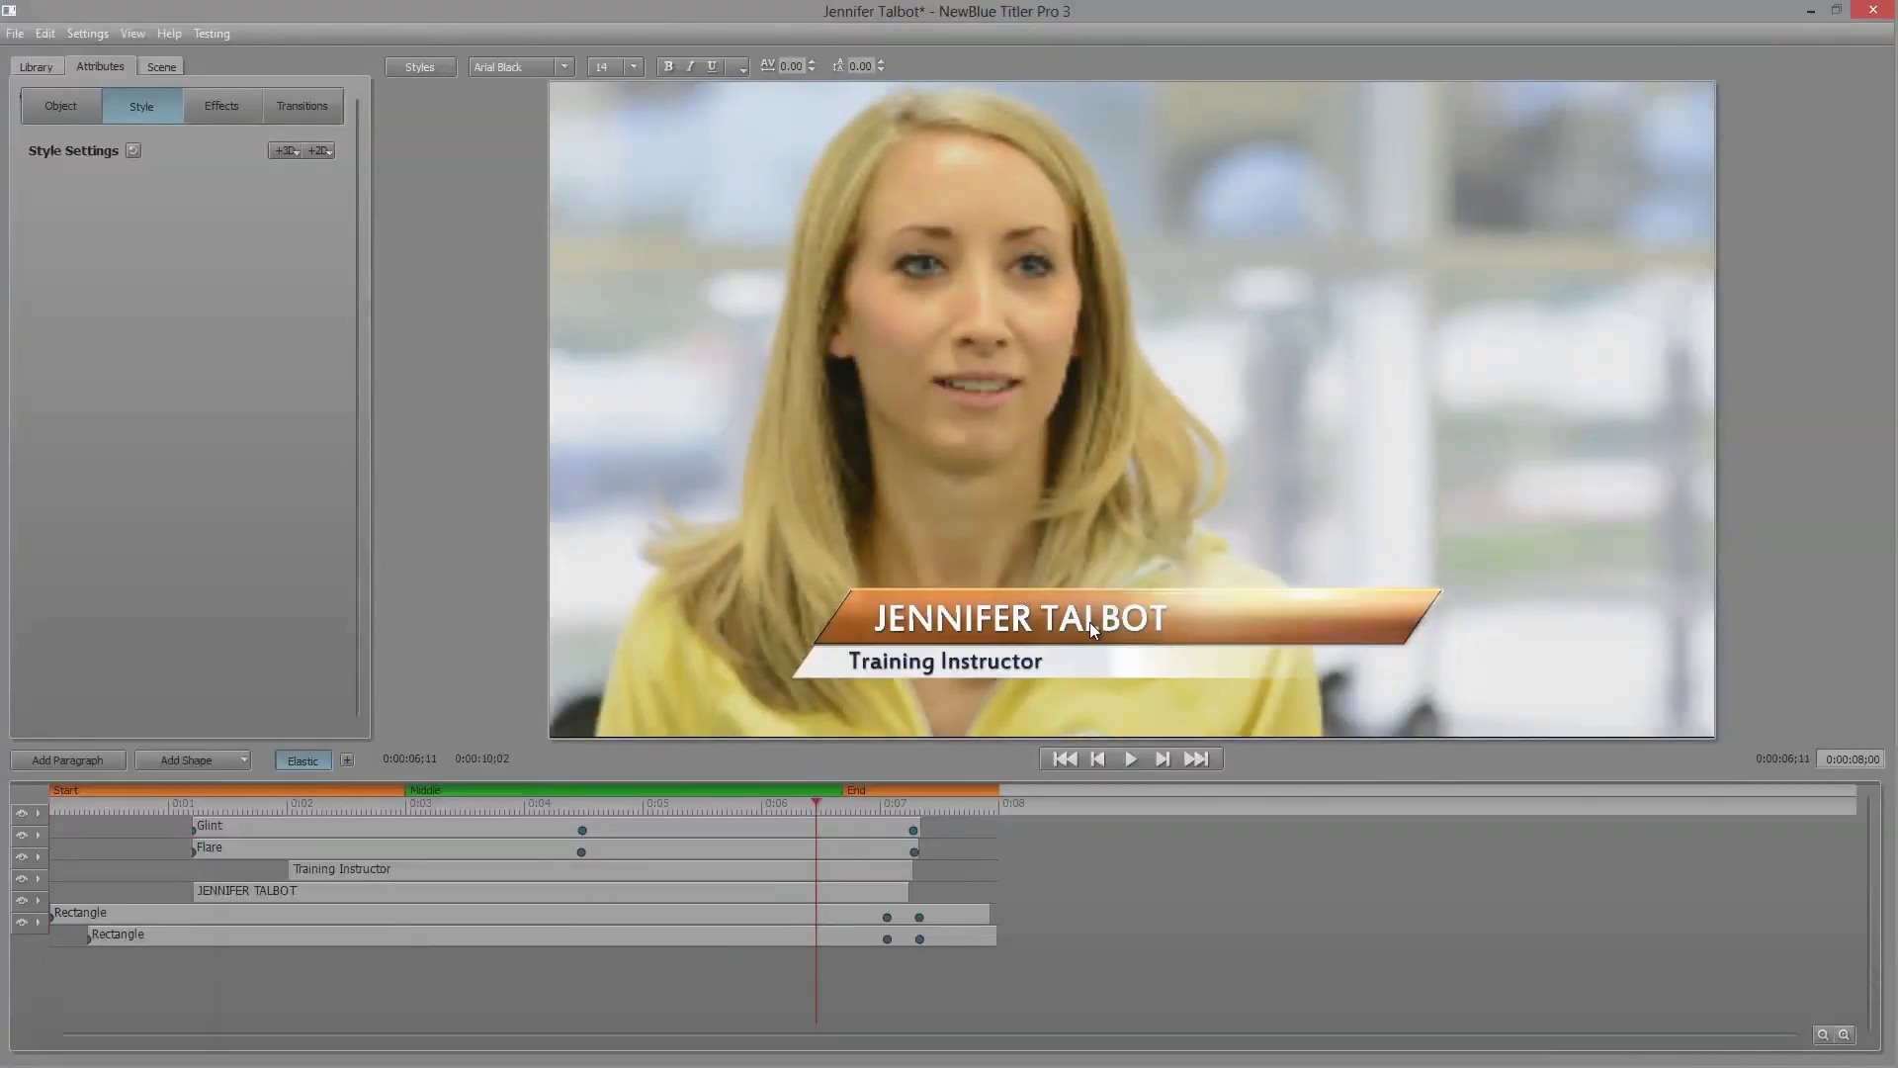
# Step: Select the lower-third background bar and expand its 3D Face style settings
pyautogui.click(1380, 676)
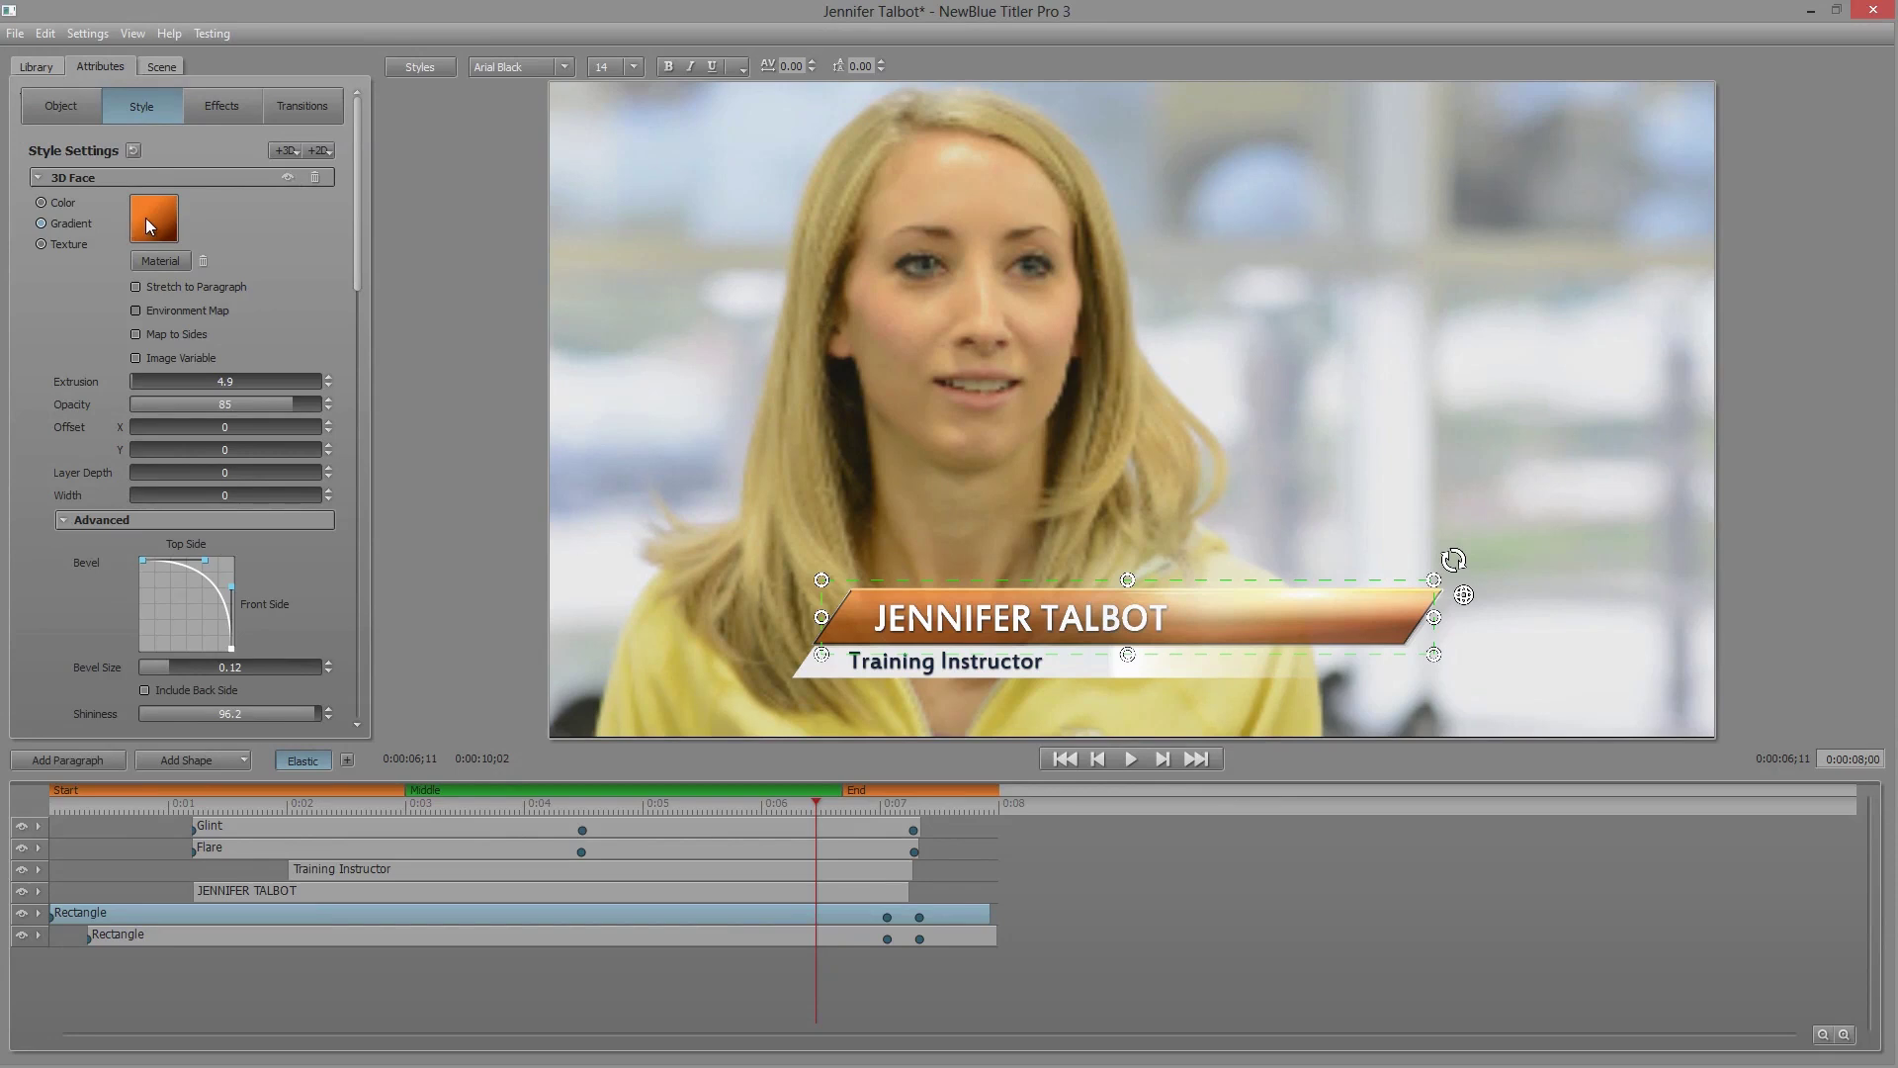
pyautogui.click(39, 176)
pyautogui.click(38, 205)
pyautogui.click(37, 230)
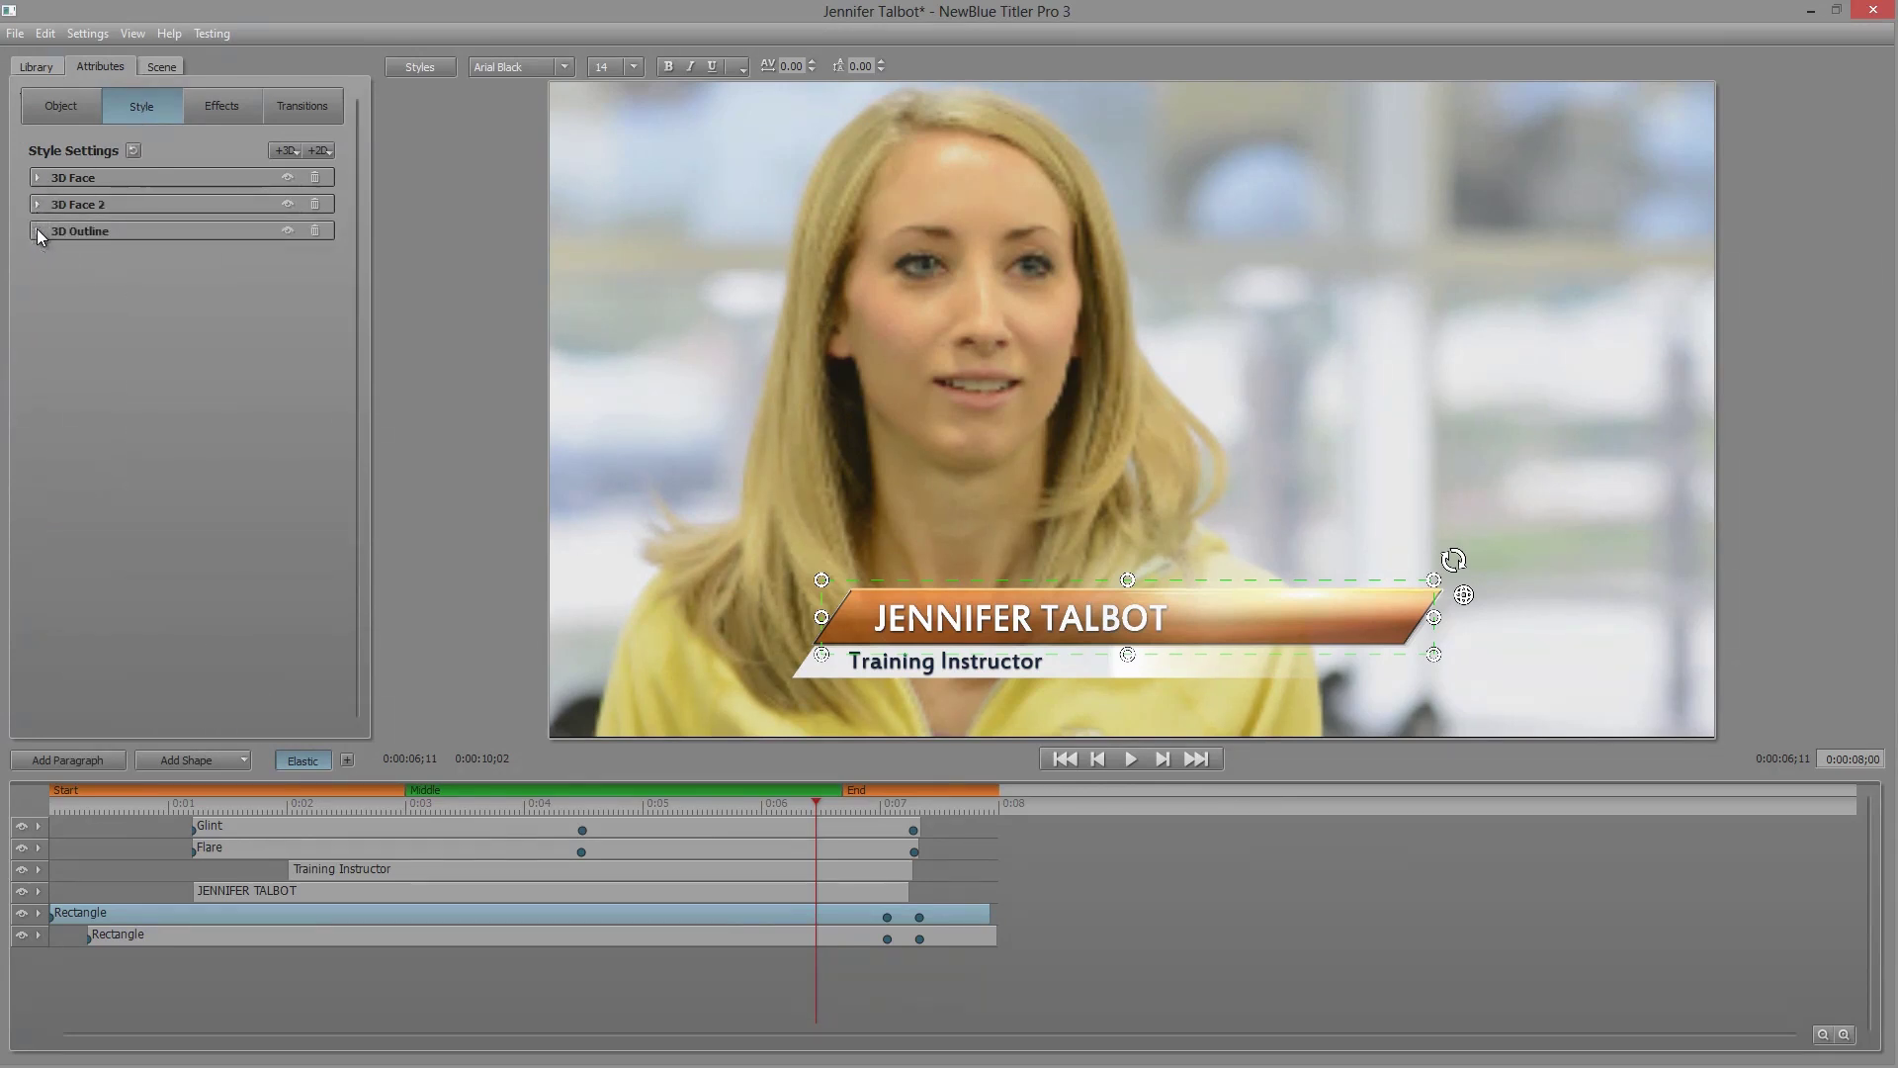
pyautogui.click(38, 177)
# Step: Set the bar face gradient stops to blue and navy, confirm, and close the designer
pyautogui.click(145, 217)
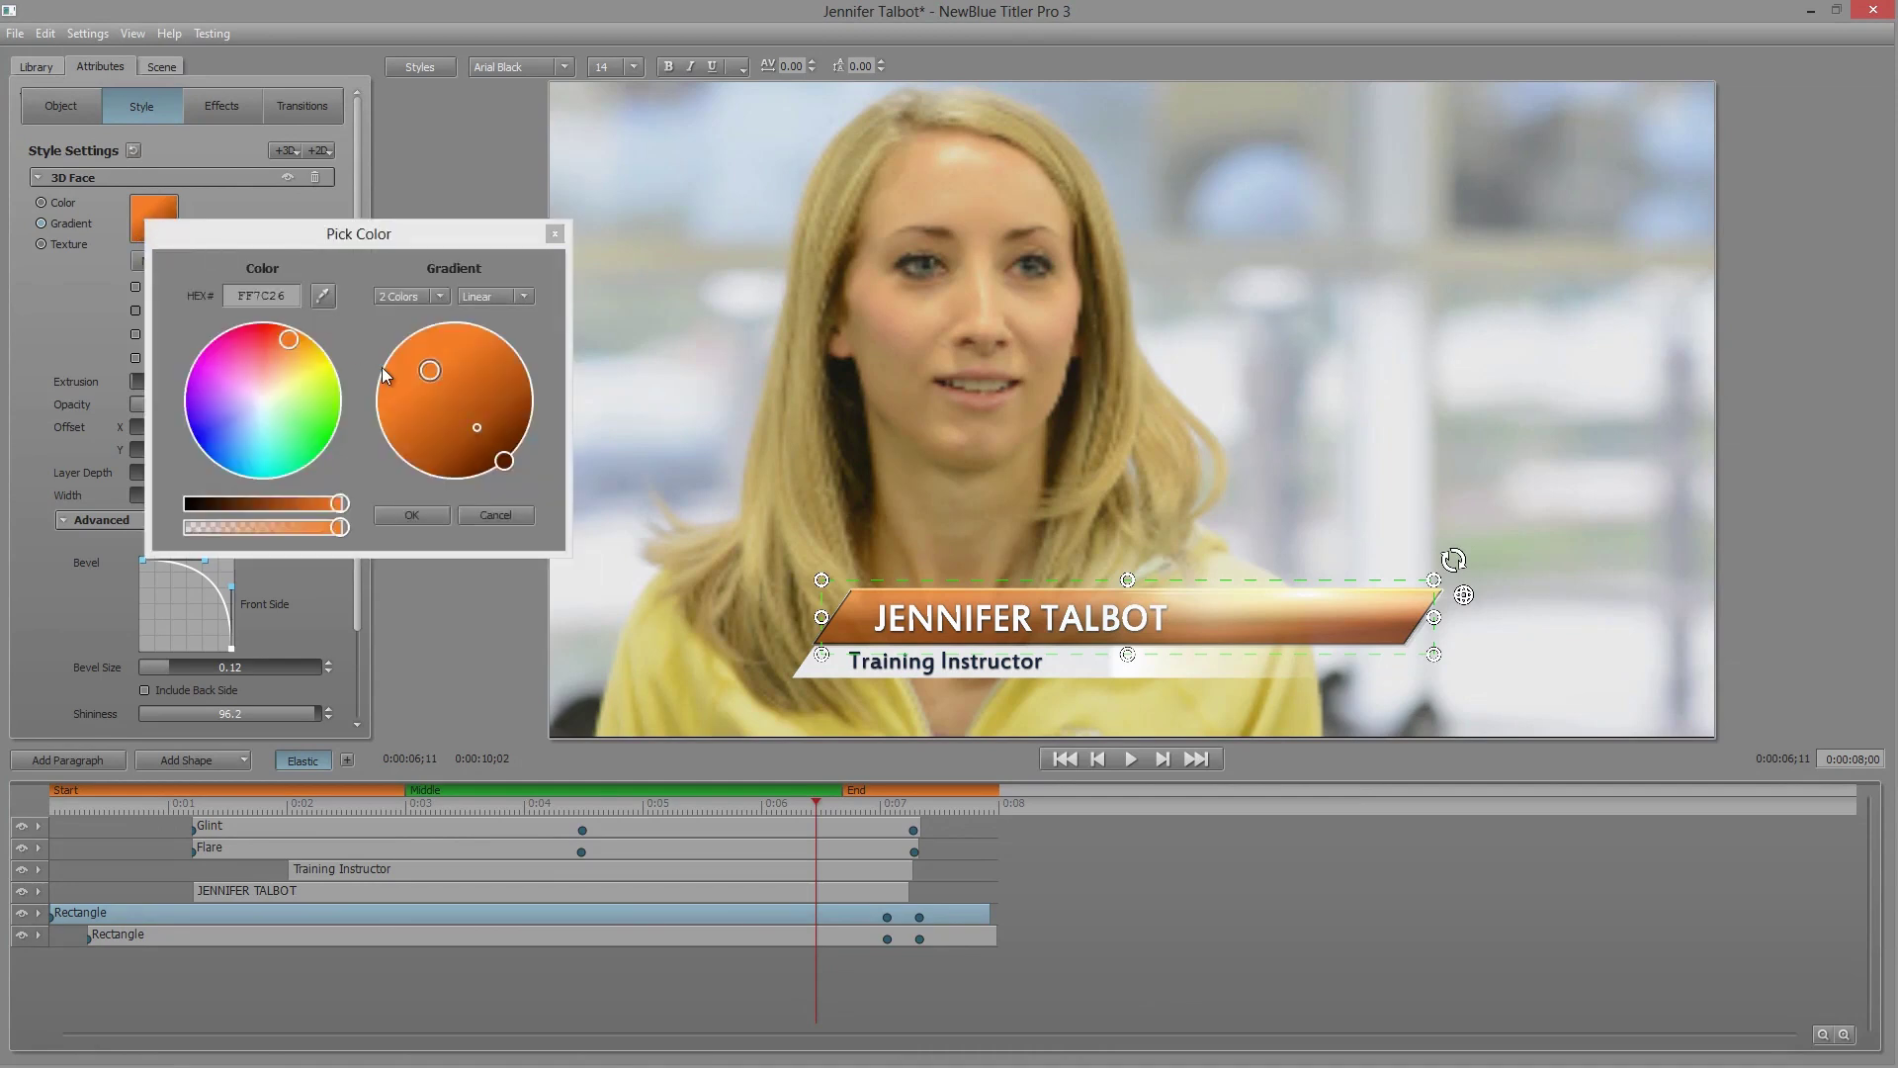
pyautogui.moveTo(289, 358); pyautogui.dragTo(218, 459)
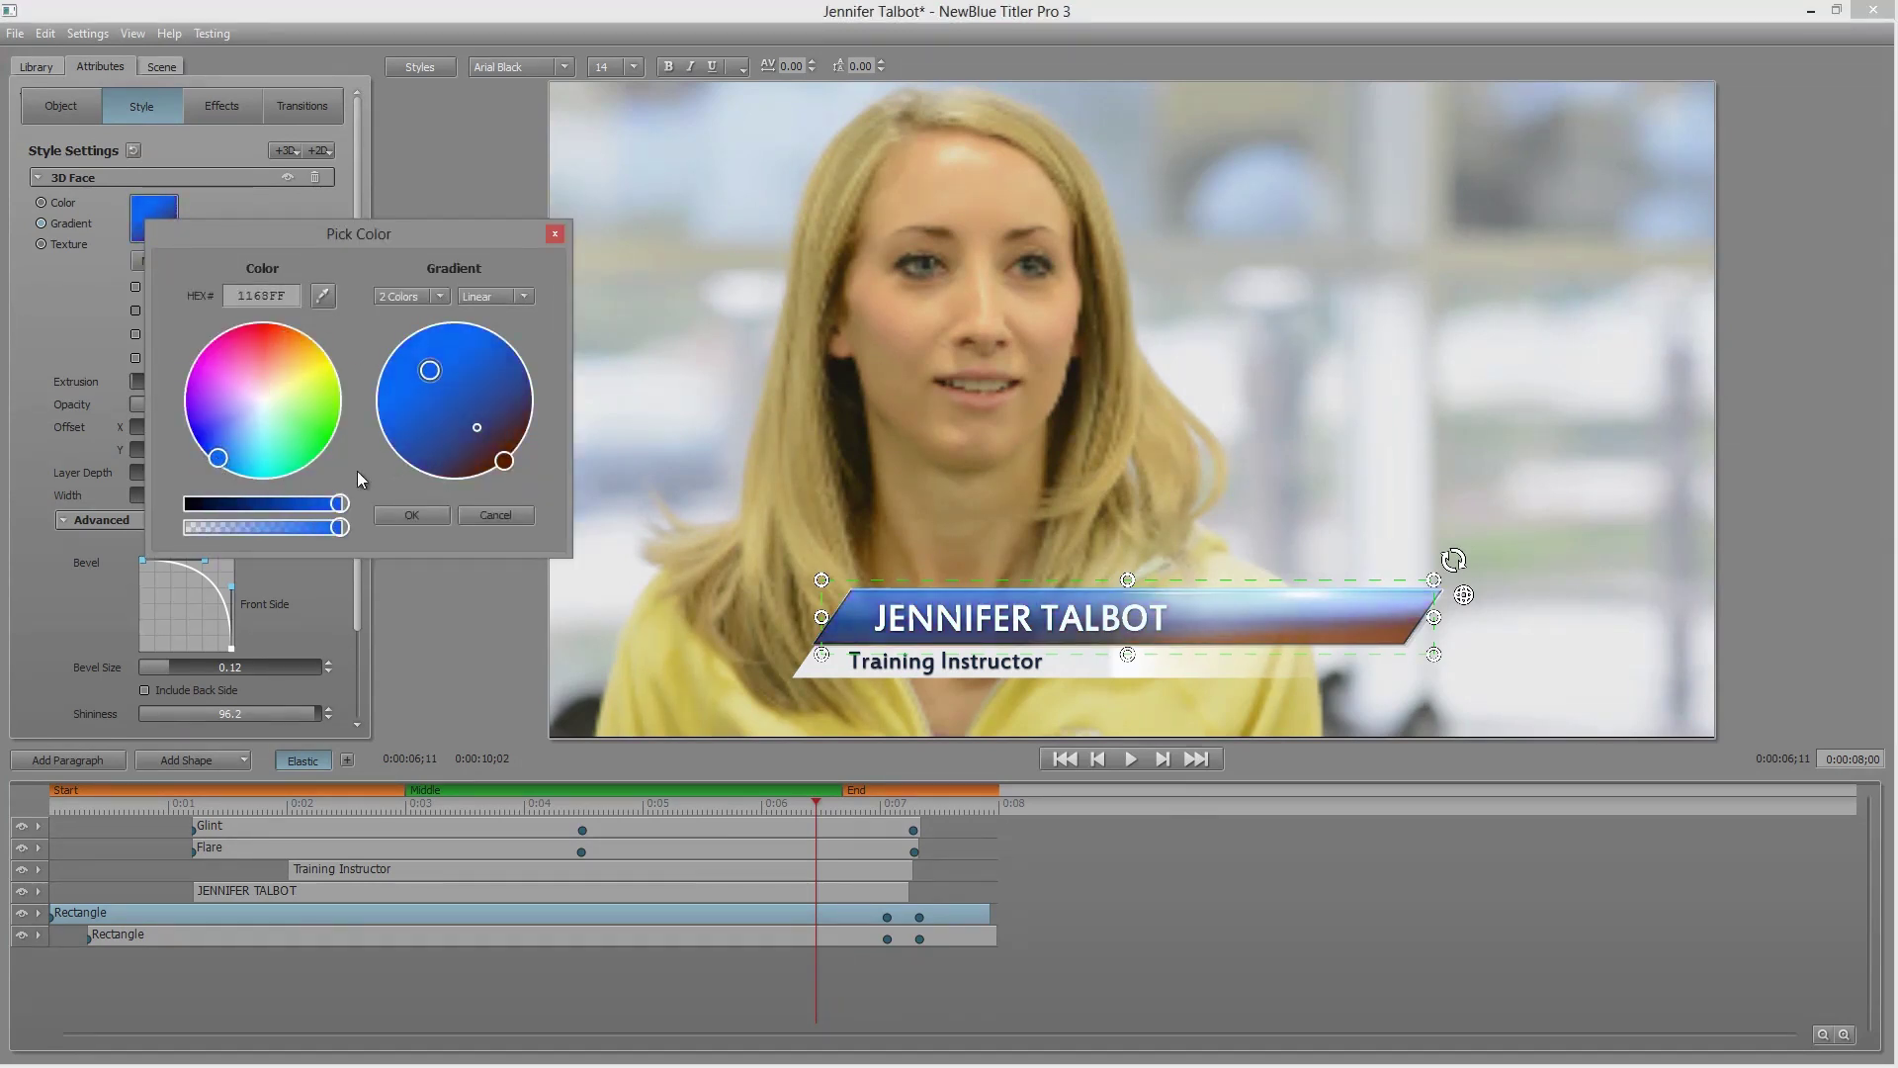
pyautogui.click(504, 461)
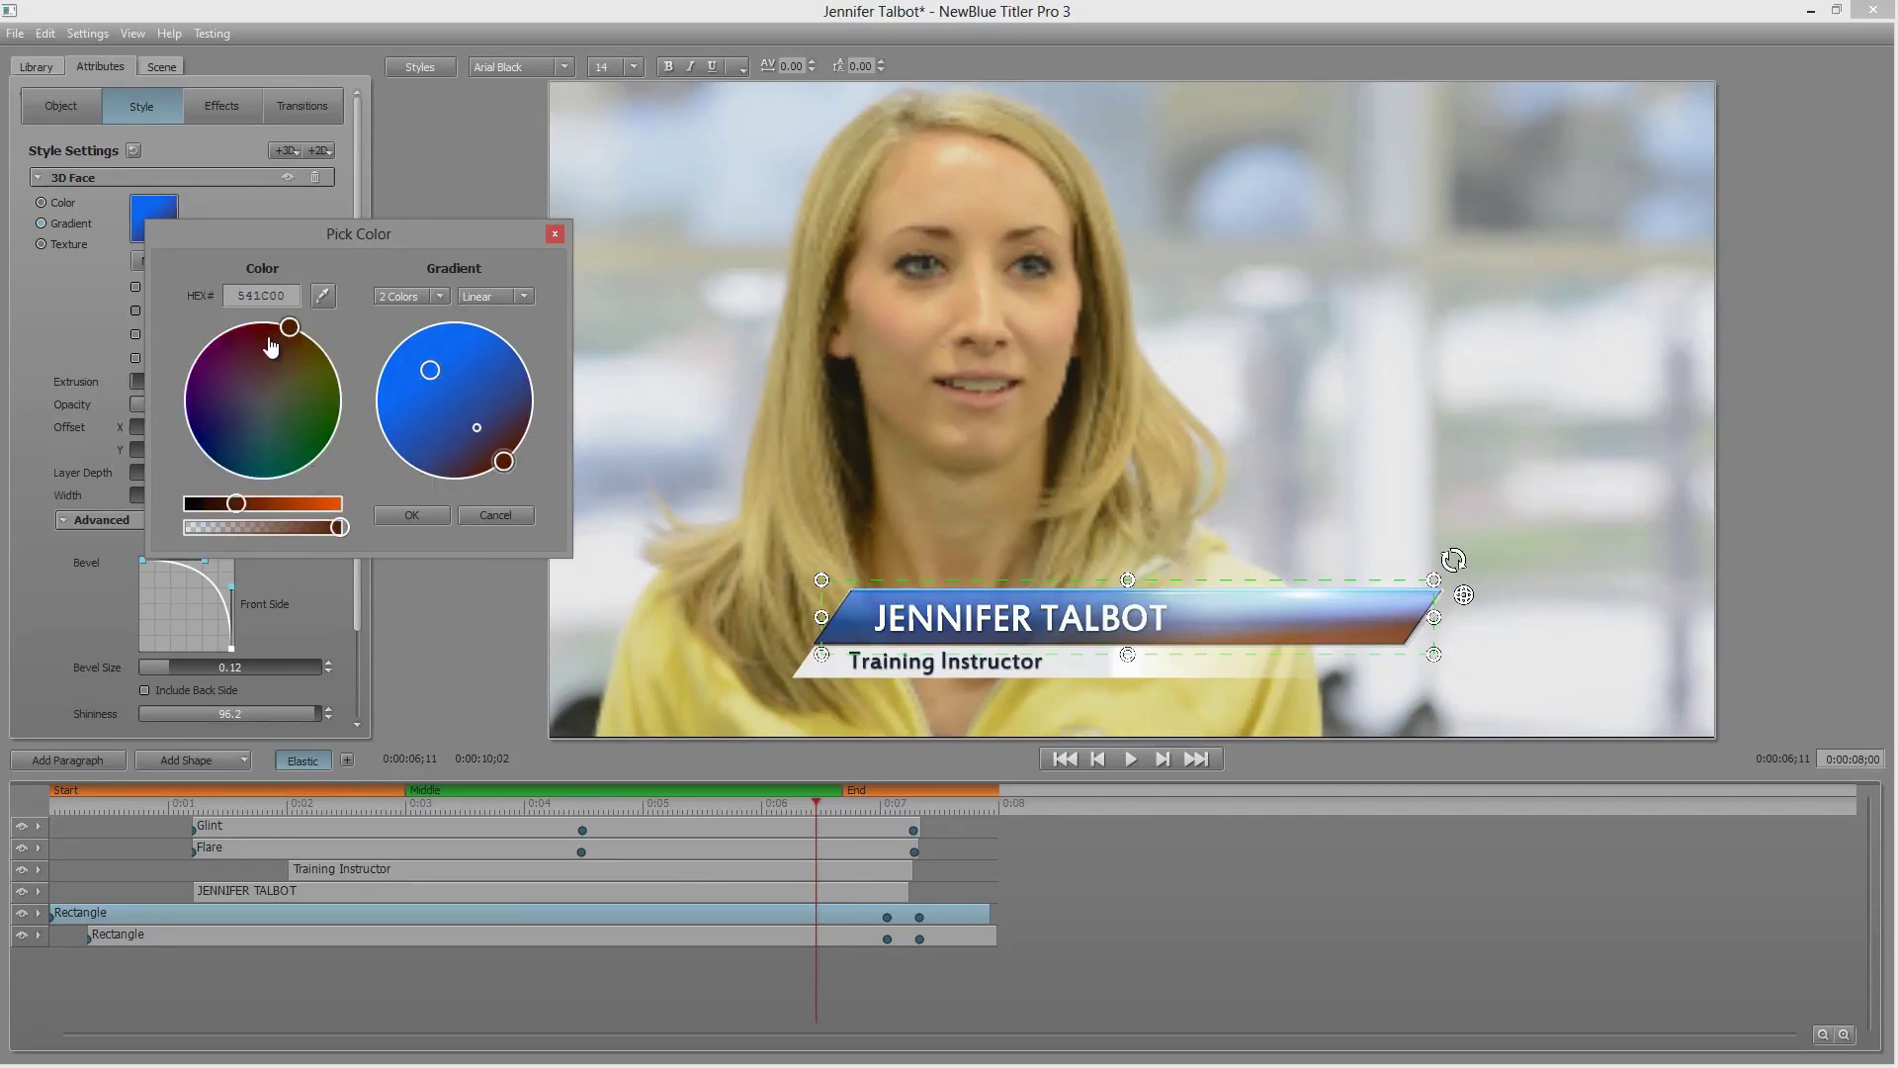
pyautogui.moveTo(271, 346); pyautogui.dragTo(204, 457)
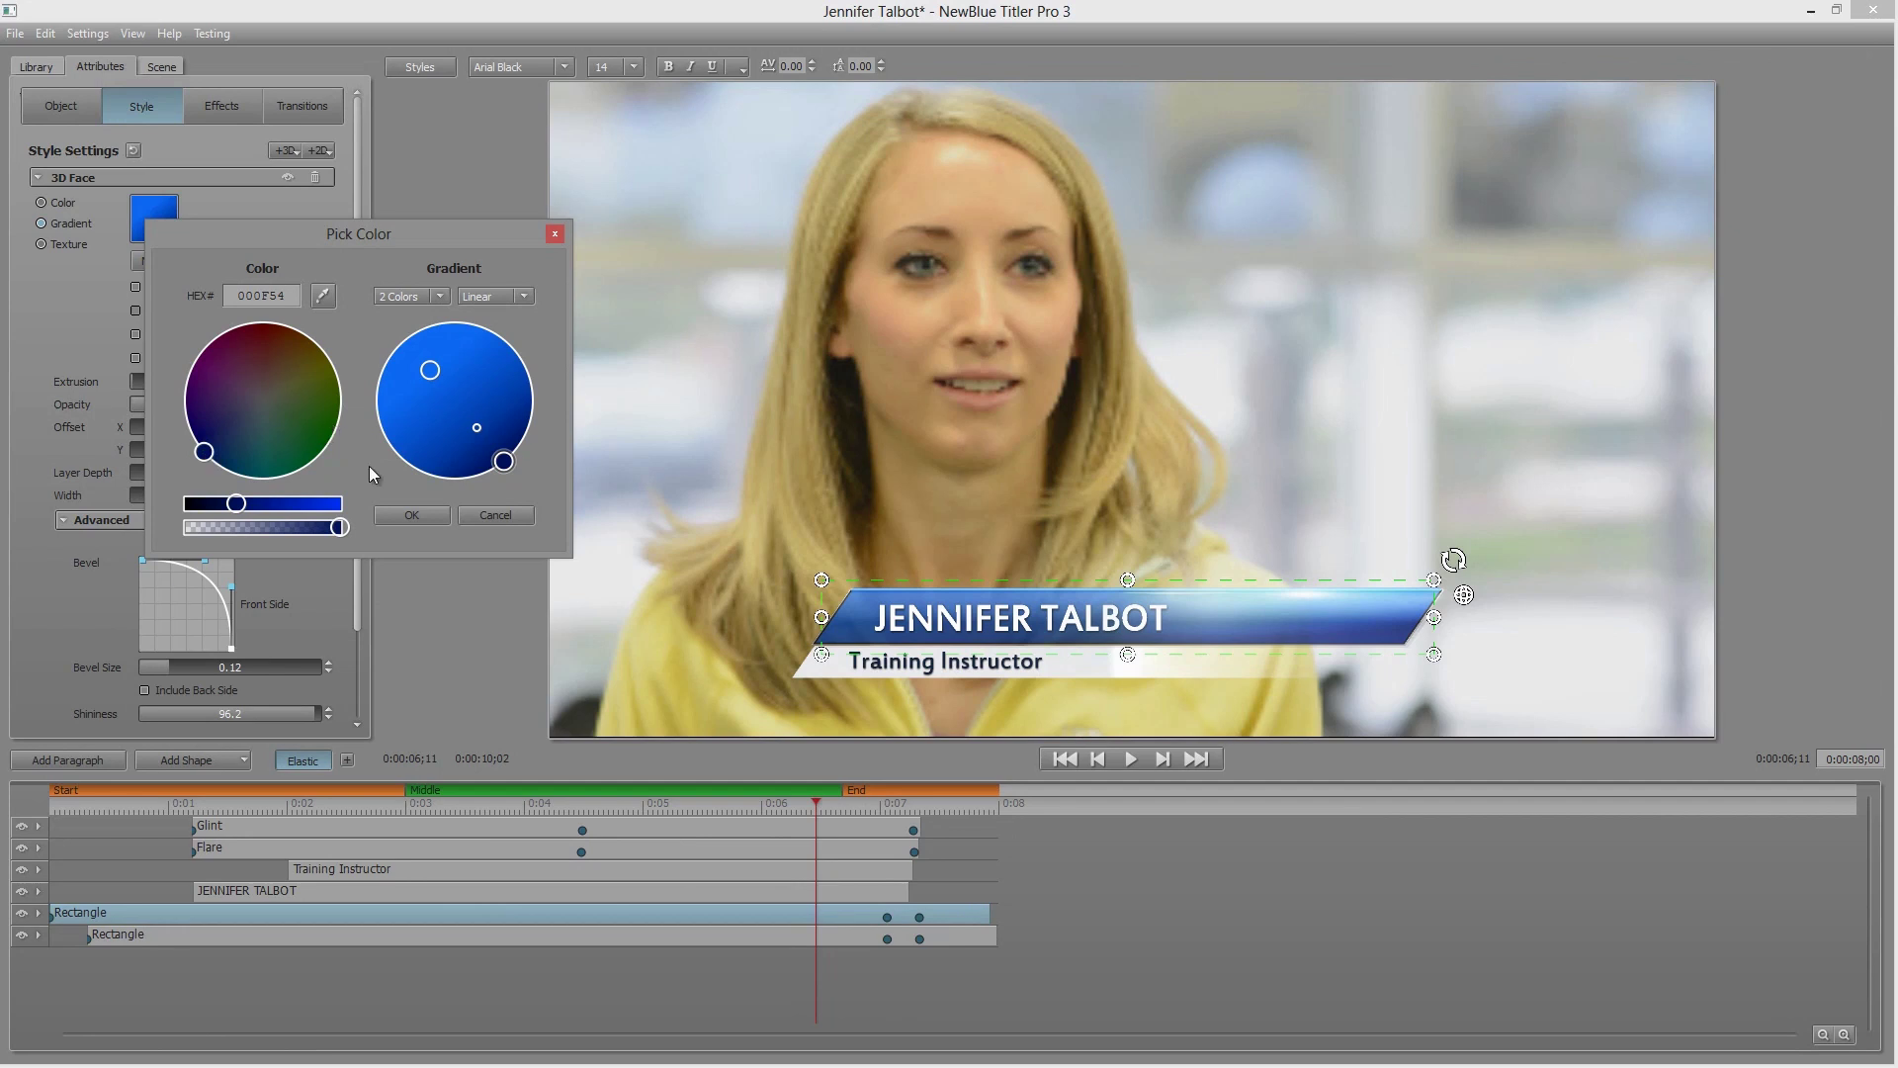
pyautogui.click(413, 515)
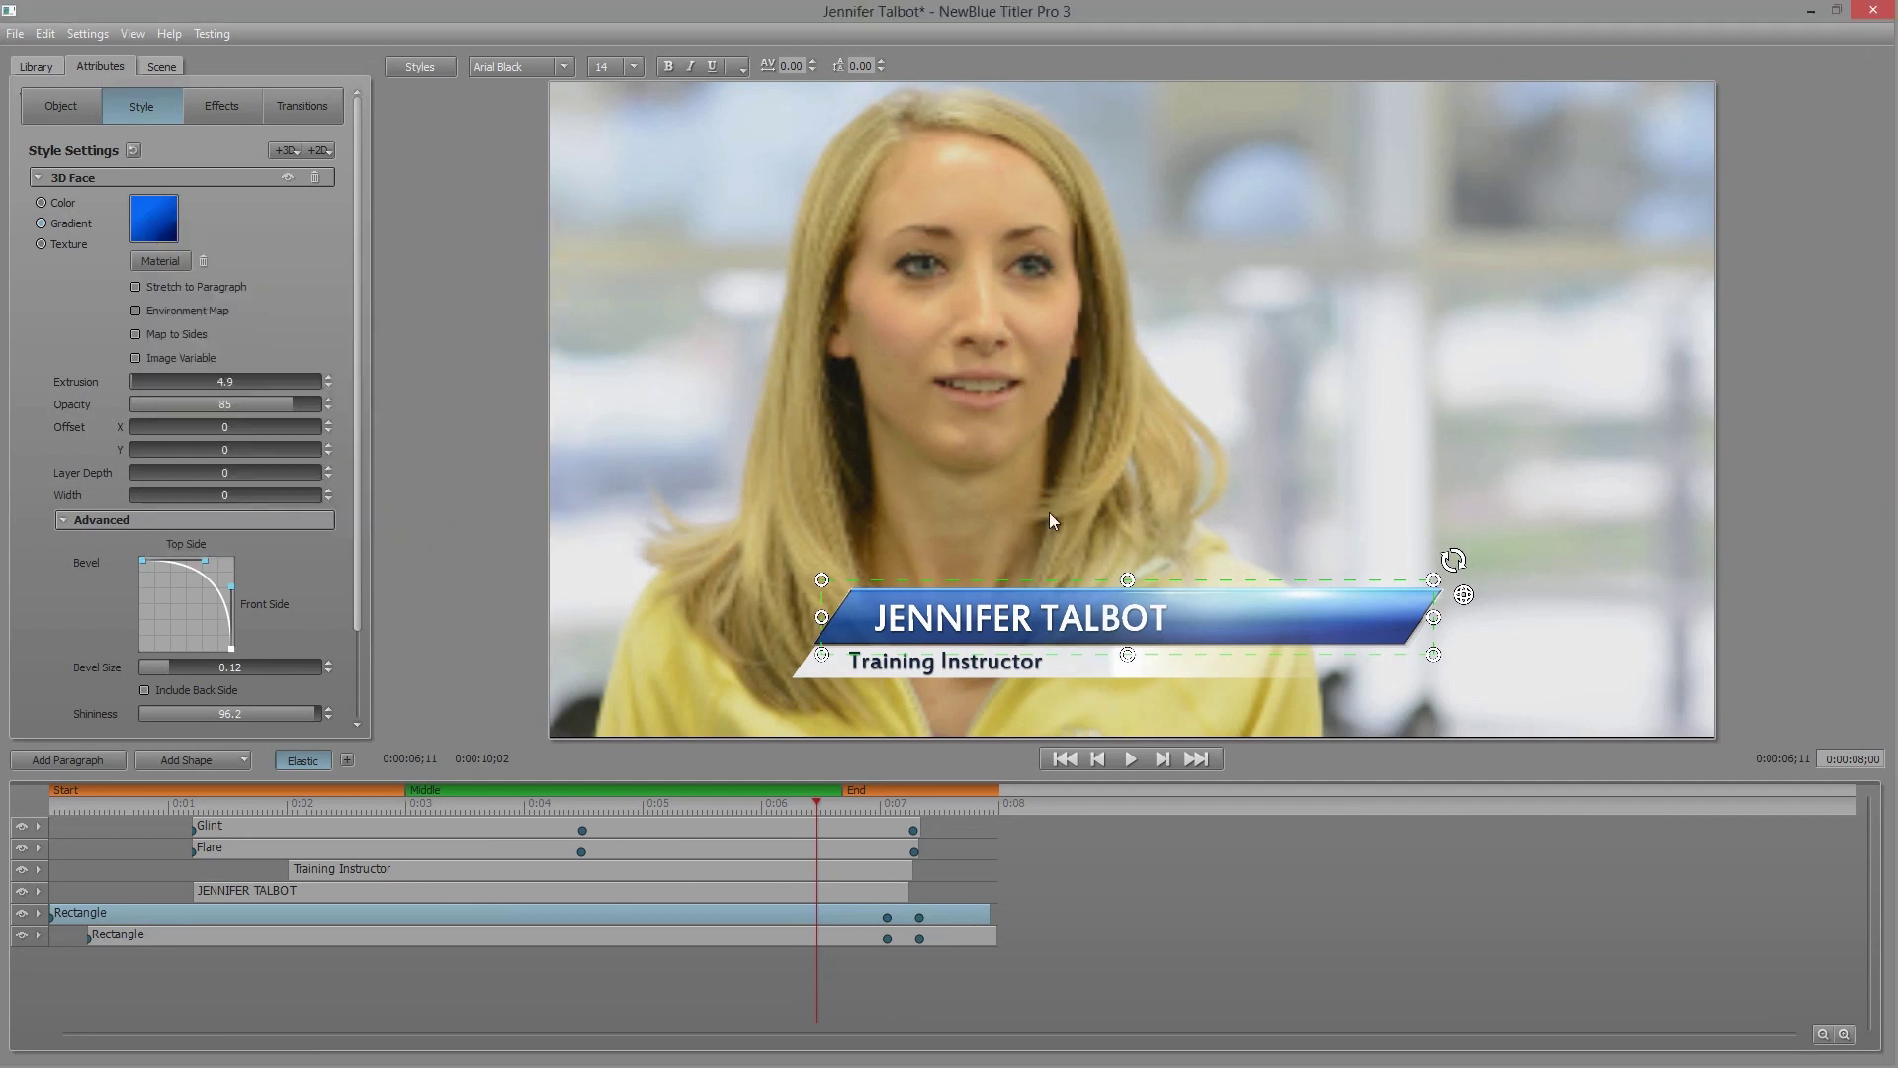
pyautogui.click(1876, 14)
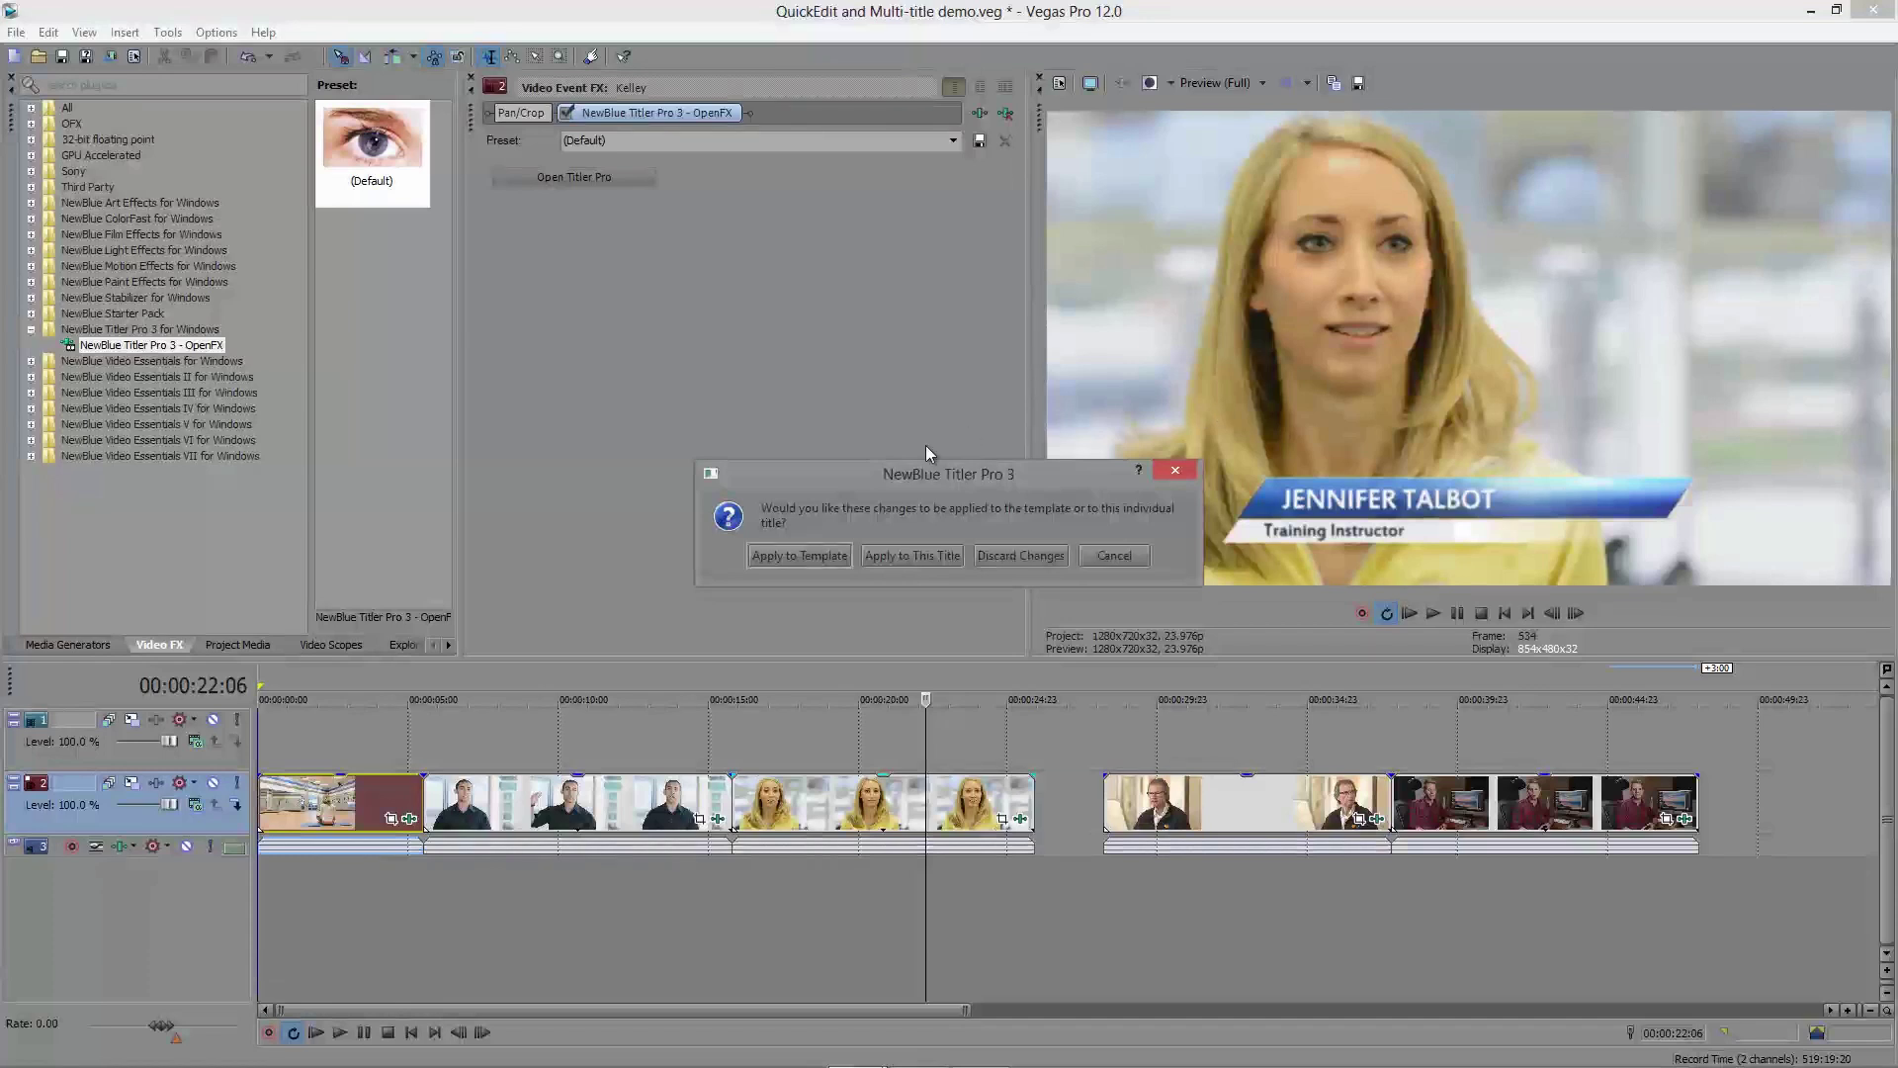
# Step: Choose how the colour change is applied in the prompt and move Quick Edit aside
pyautogui.click(822, 555)
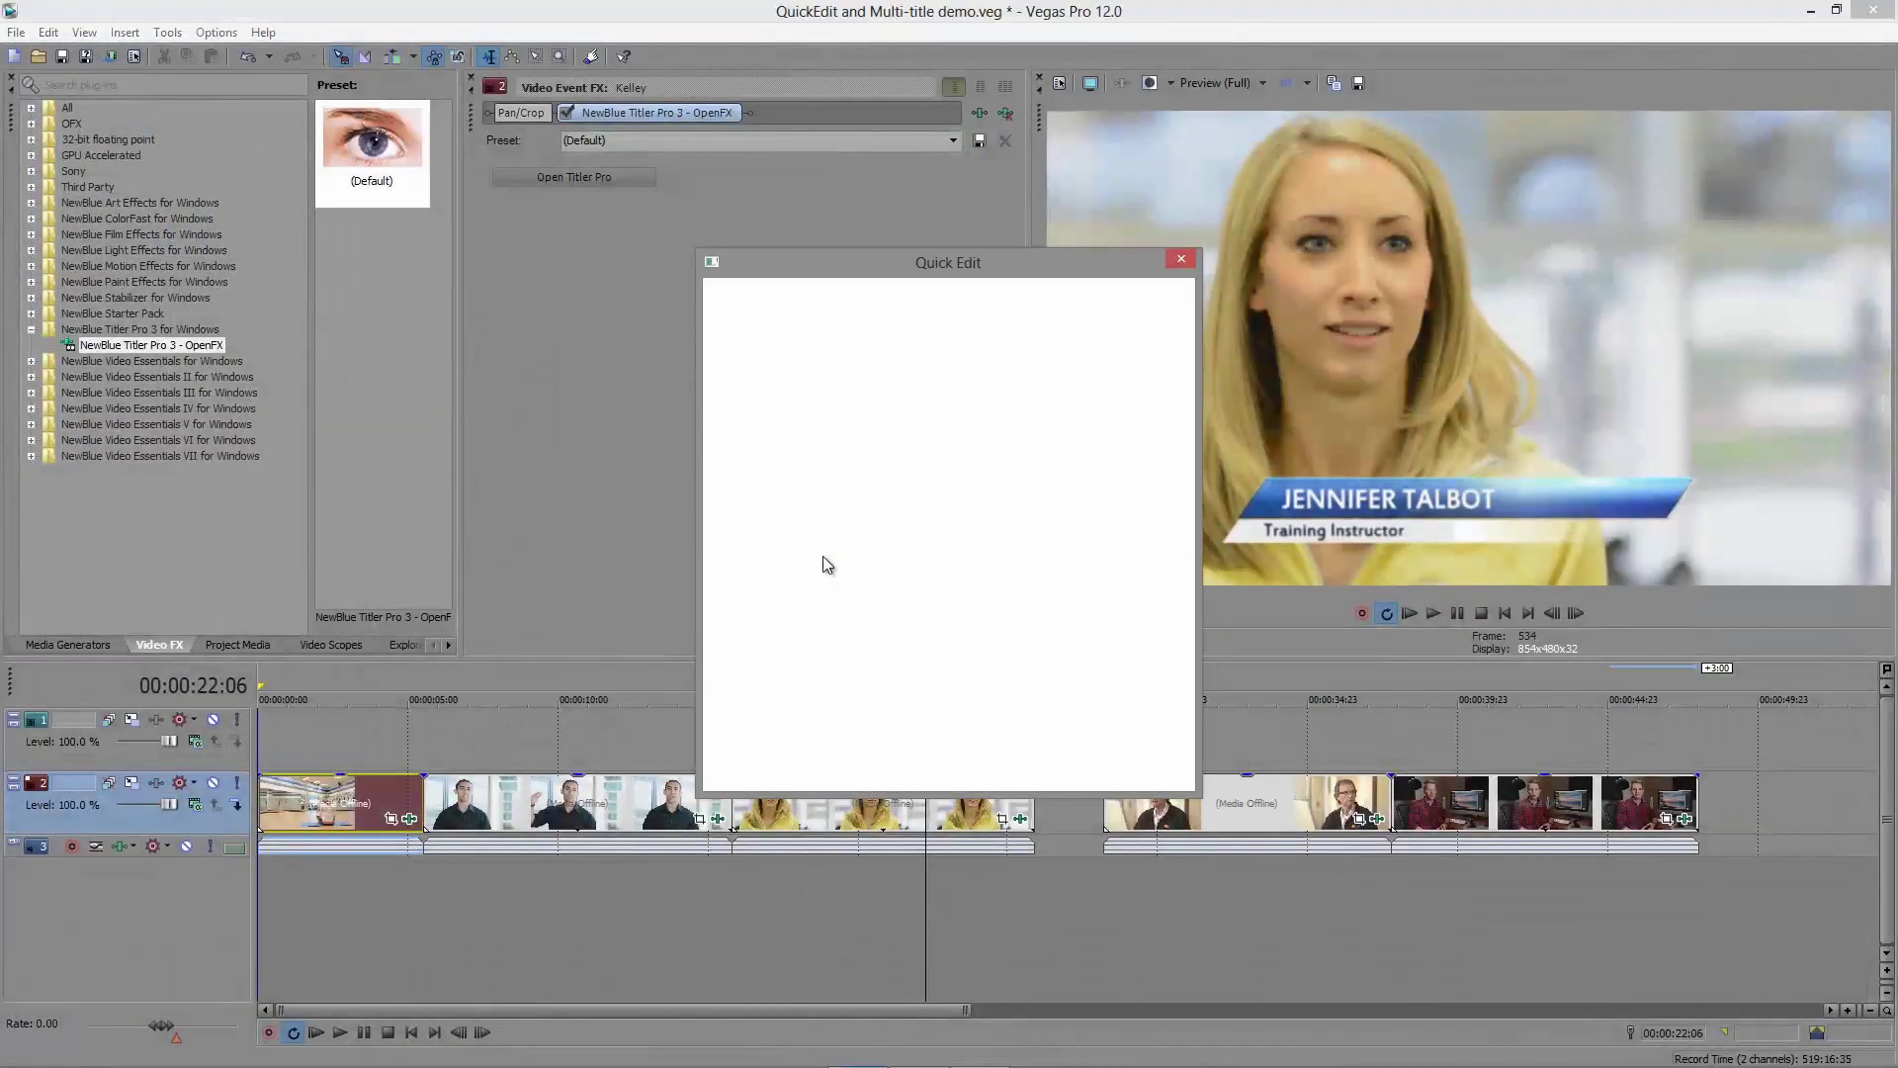
pyautogui.moveTo(934, 269); pyautogui.dragTo(878, 203)
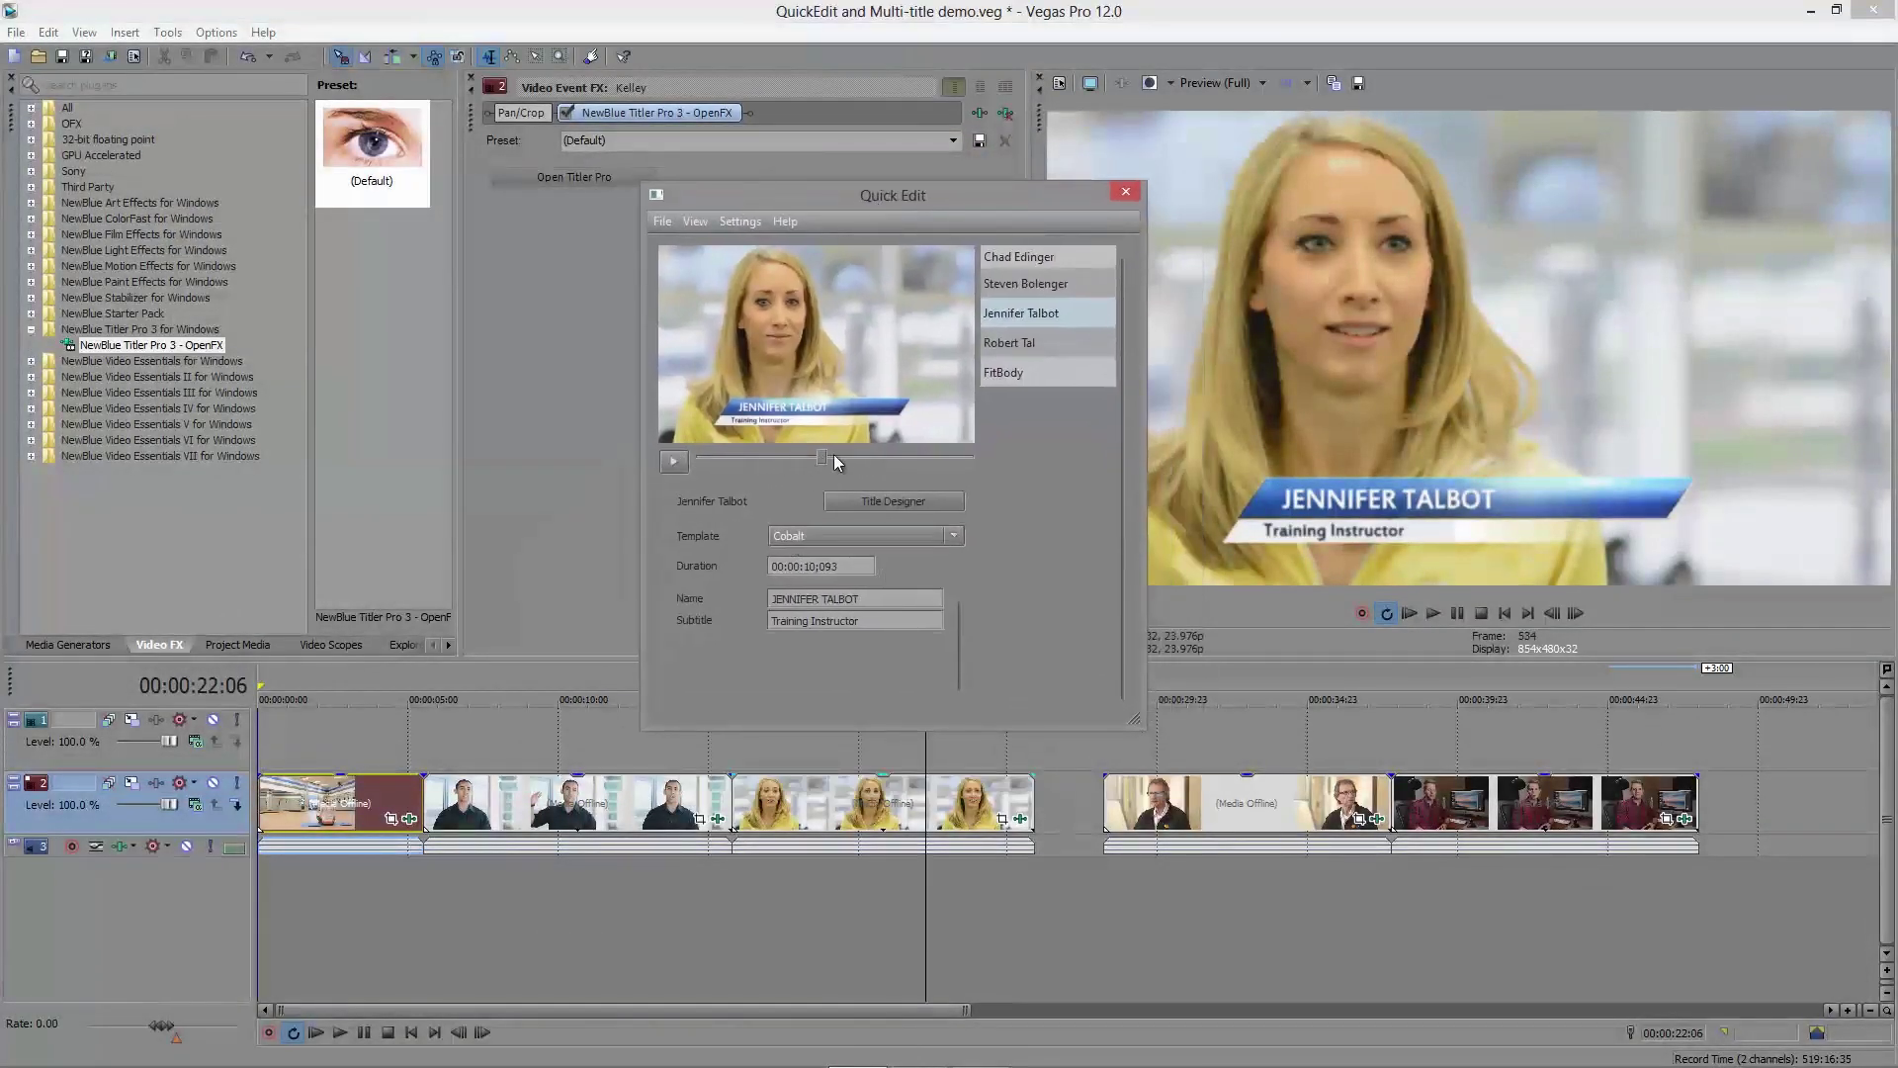
# Step: Scrub the woman's title, then jump to the desk presenter's clip and play it
pyautogui.moveTo(834, 454); pyautogui.dragTo(870, 460)
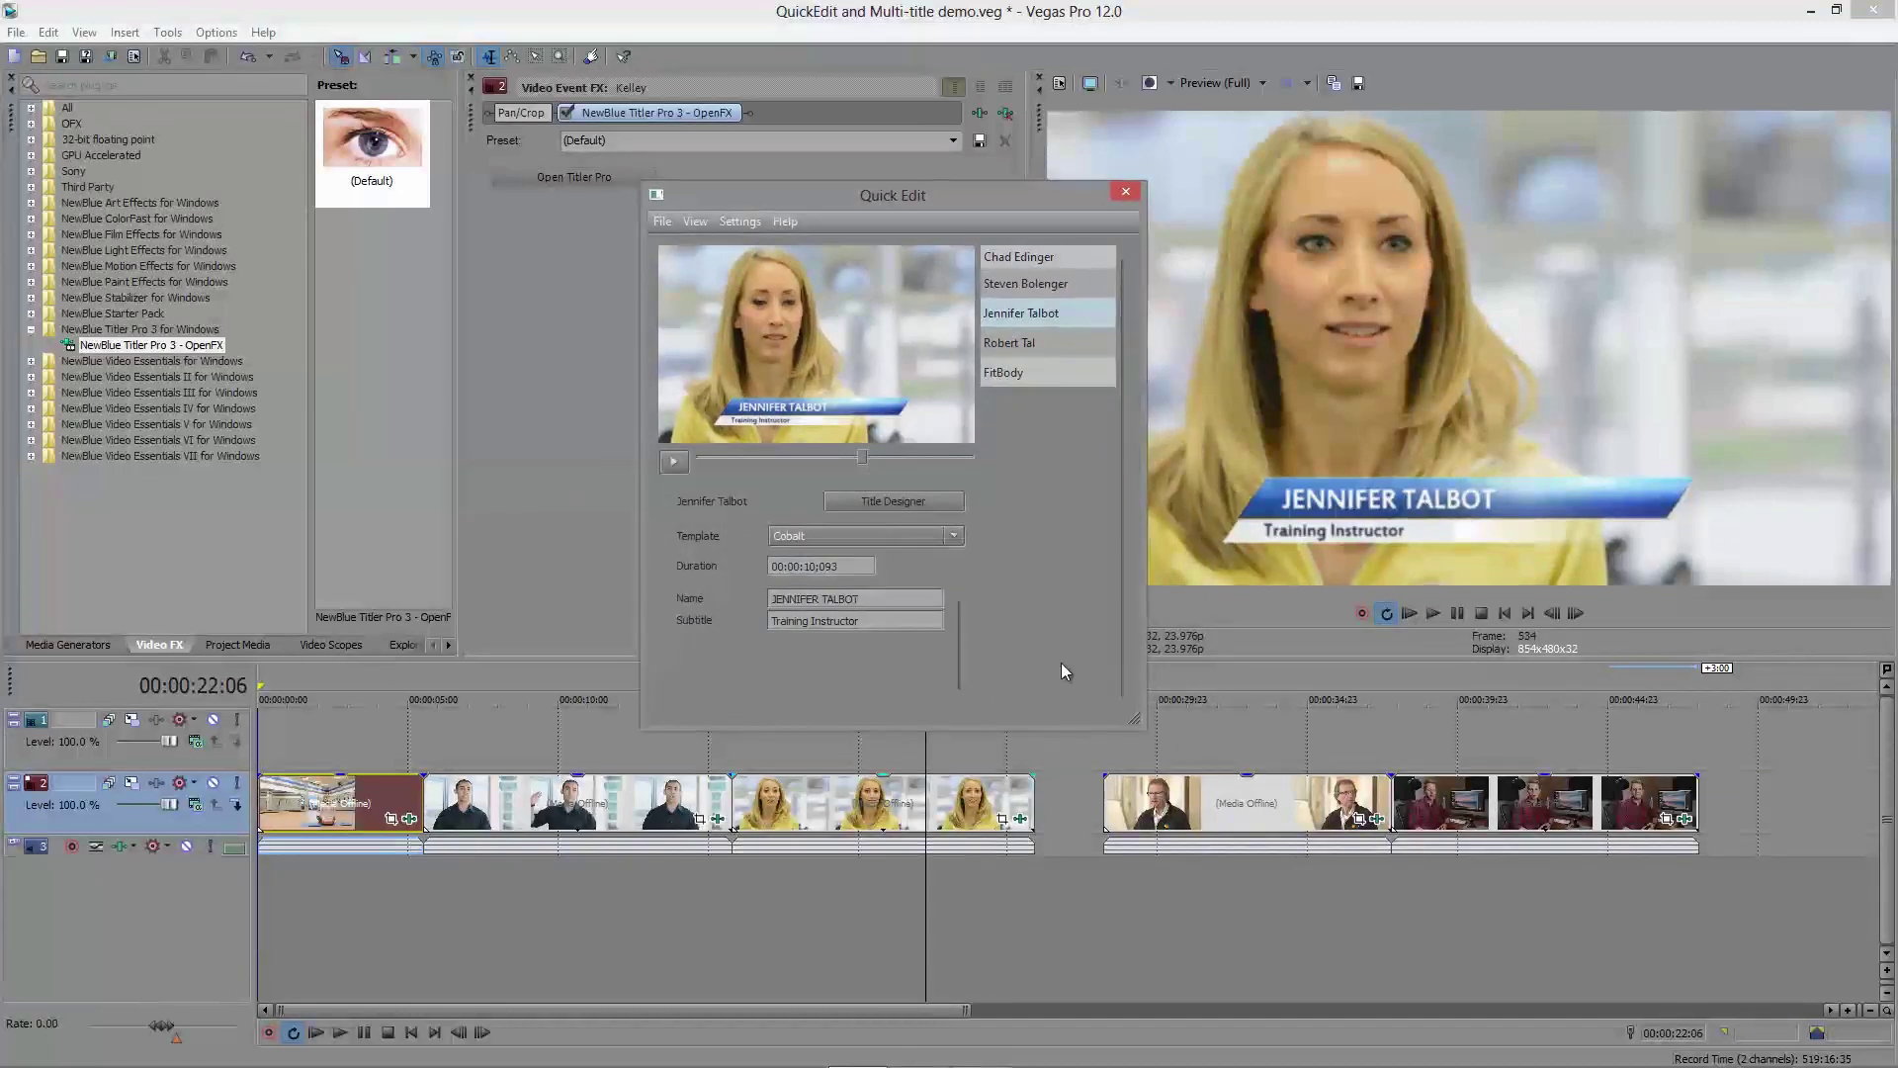
pyautogui.click(948, 809)
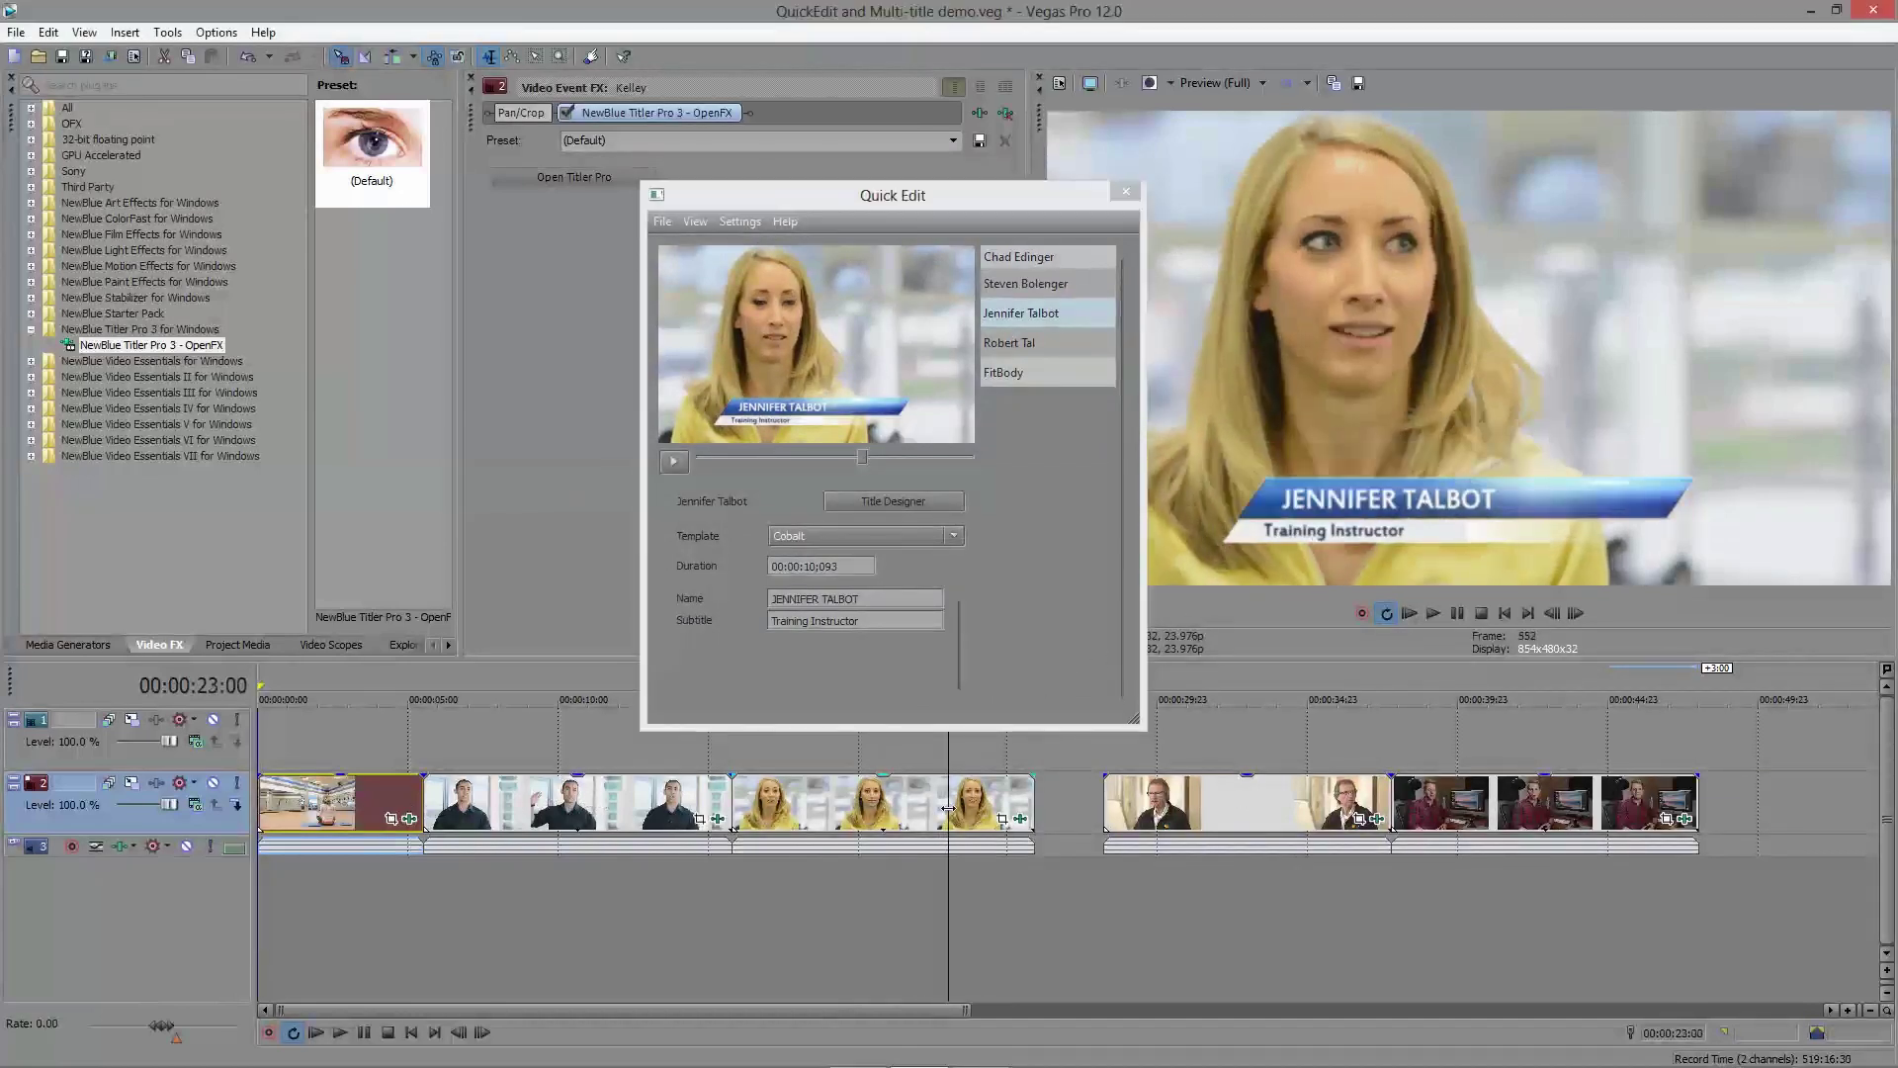
pyautogui.click(567, 797)
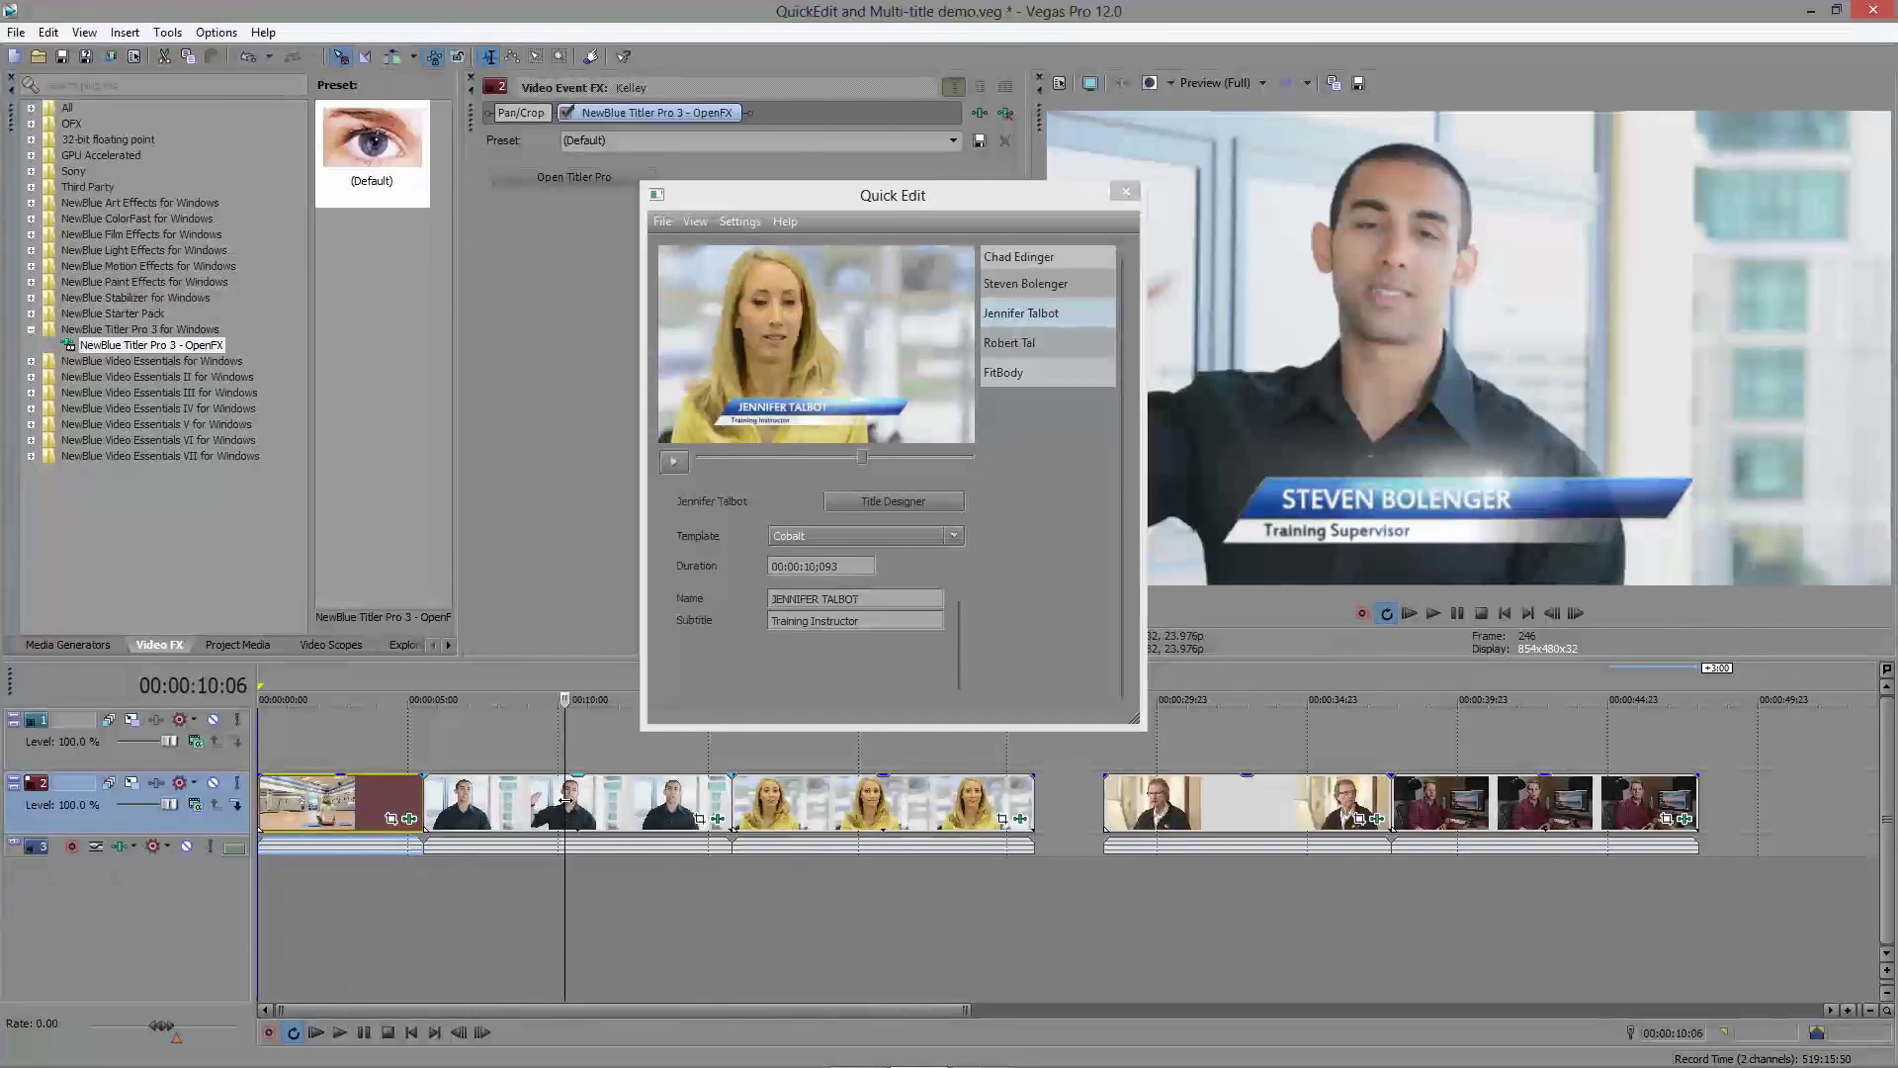
pyautogui.click(1321, 811)
pyautogui.click(1441, 812)
pyautogui.press('space')
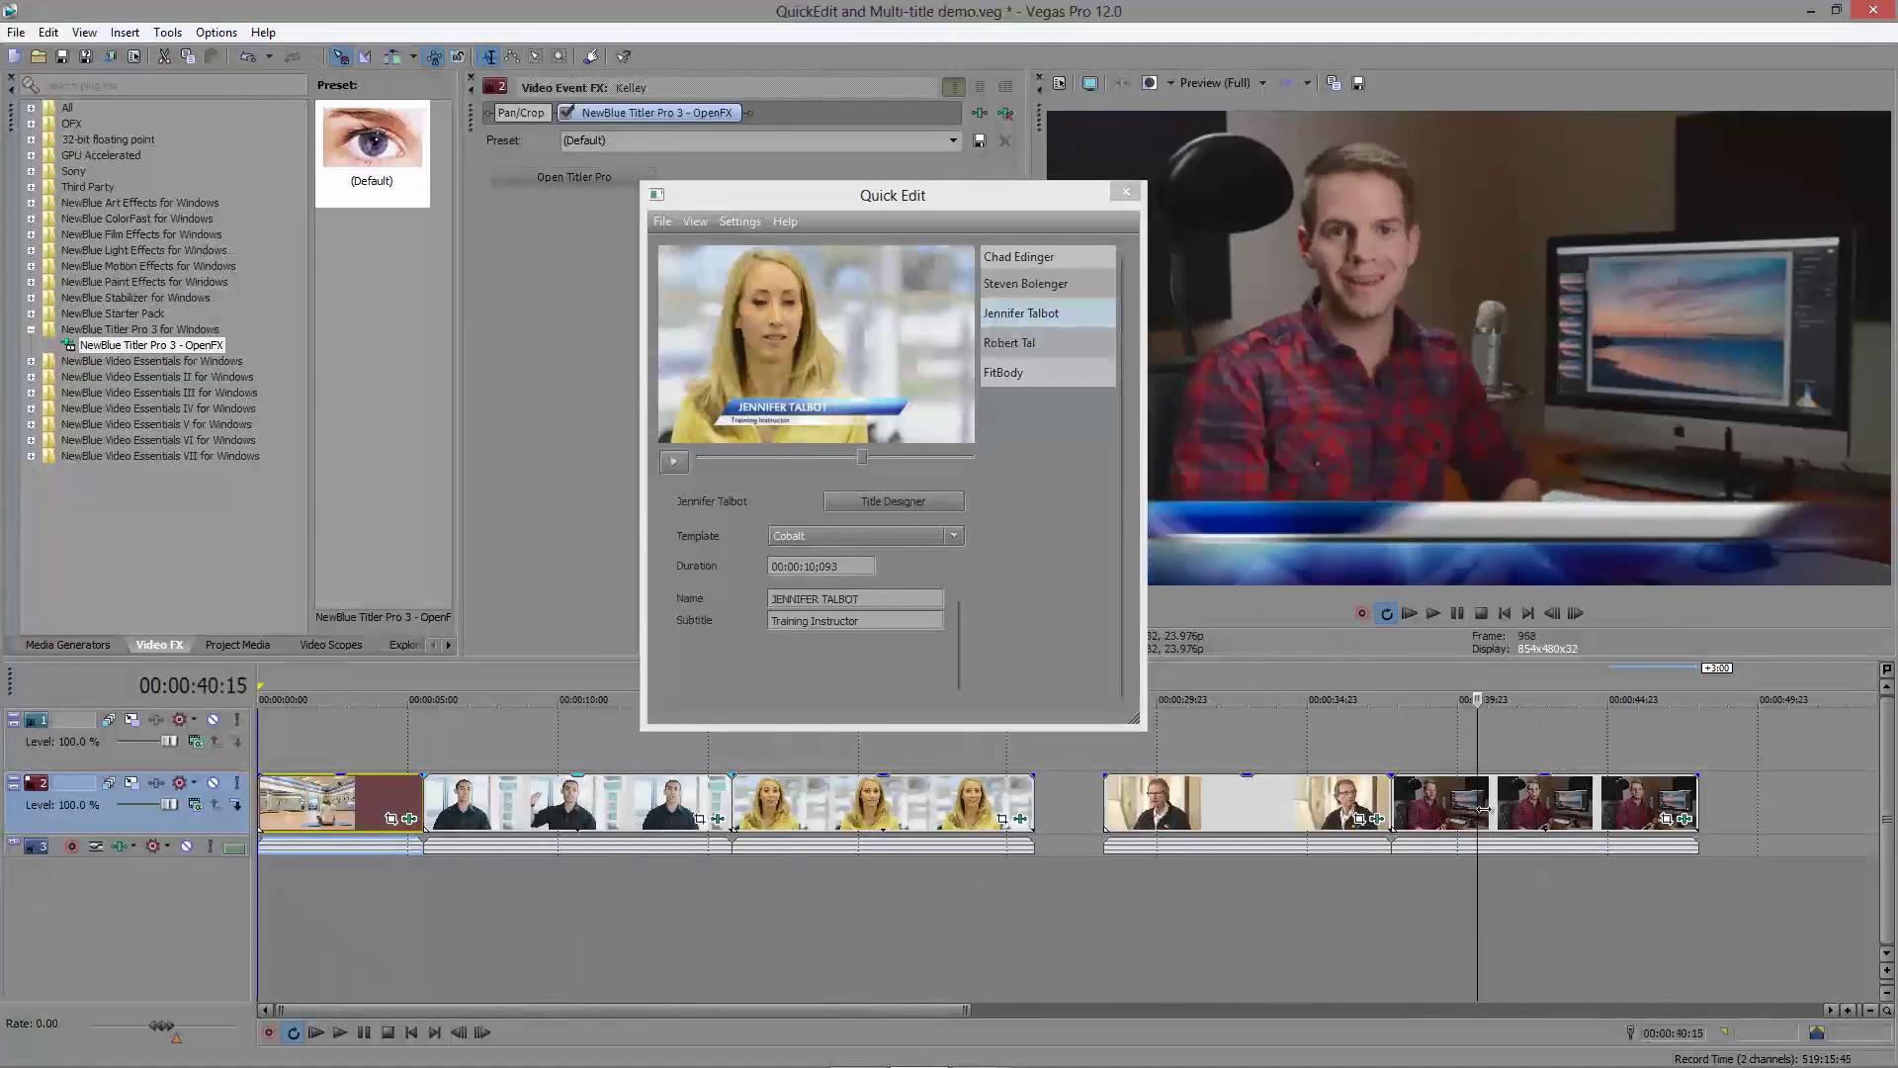
# Step: Load the desk presenter's Stratos title in Quick Edit and preview its animation
pyautogui.moveTo(993, 192); pyautogui.dragTo(860, 149)
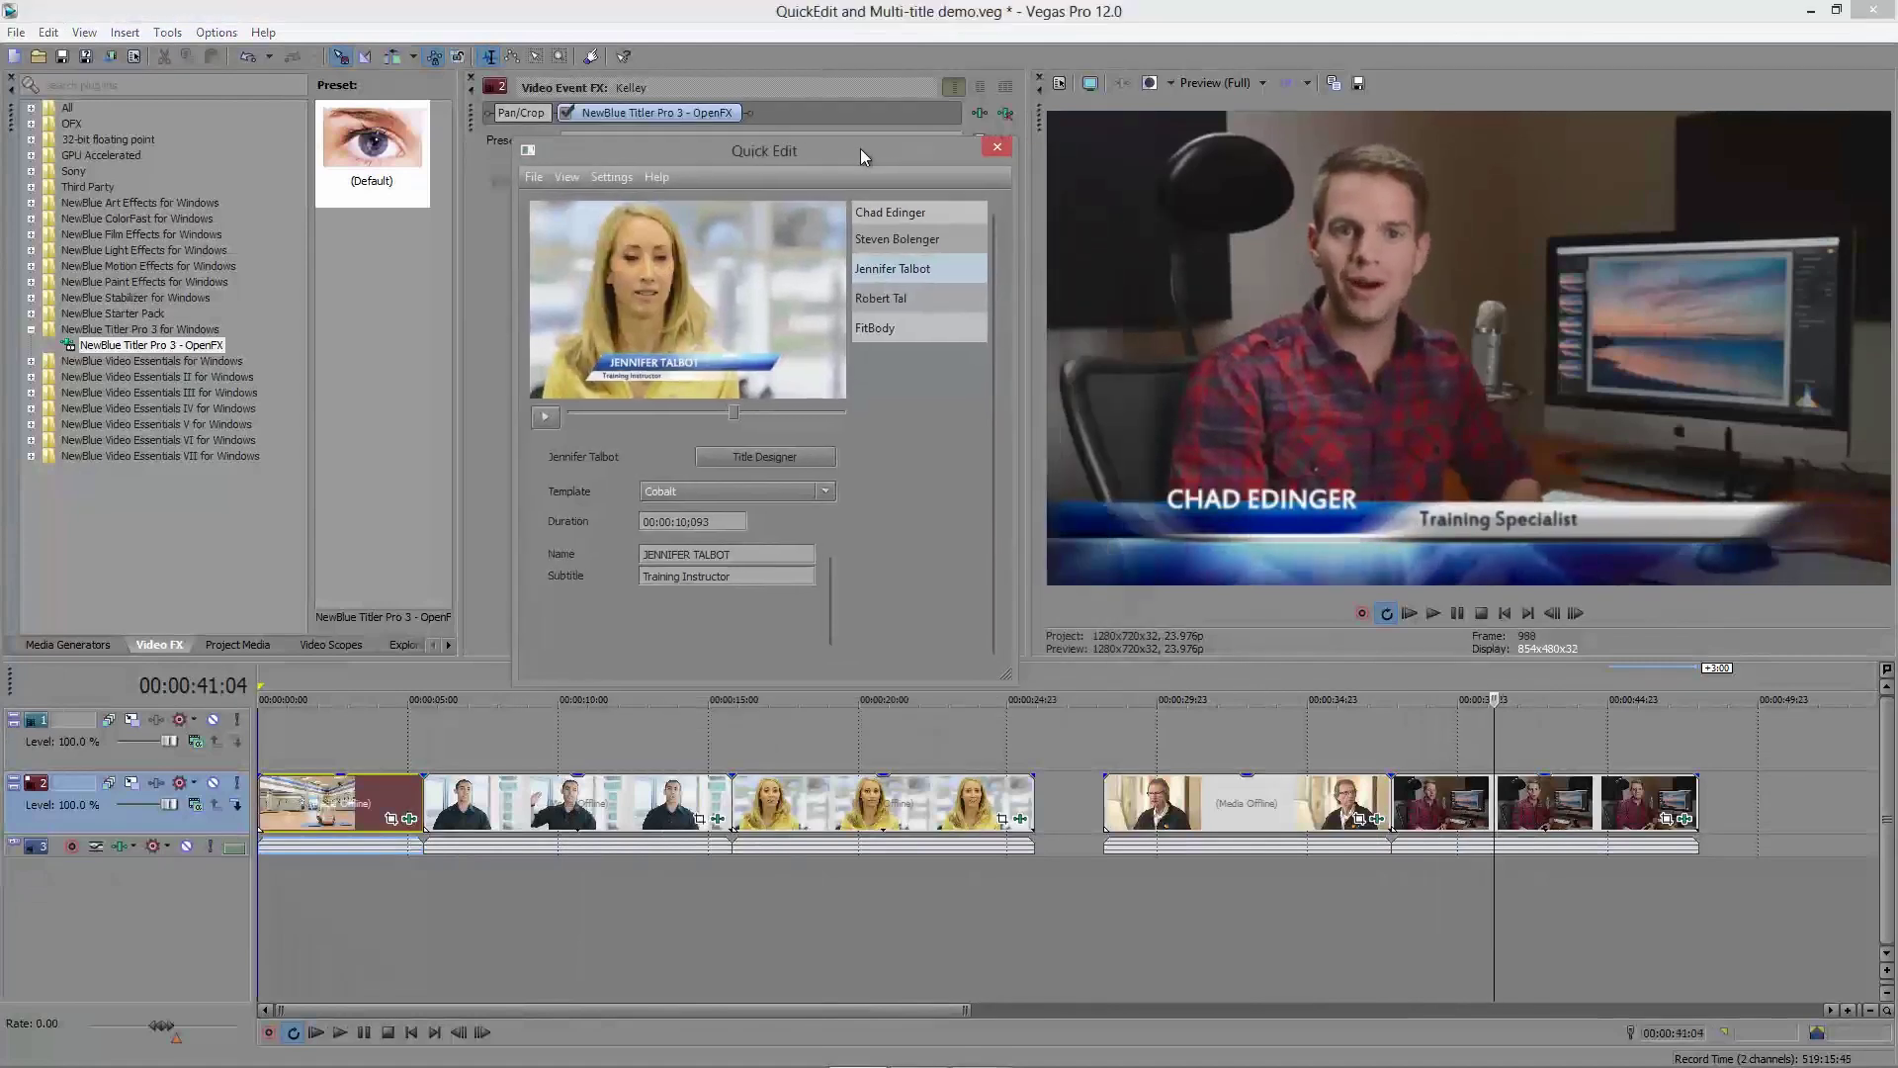
pyautogui.click(874, 215)
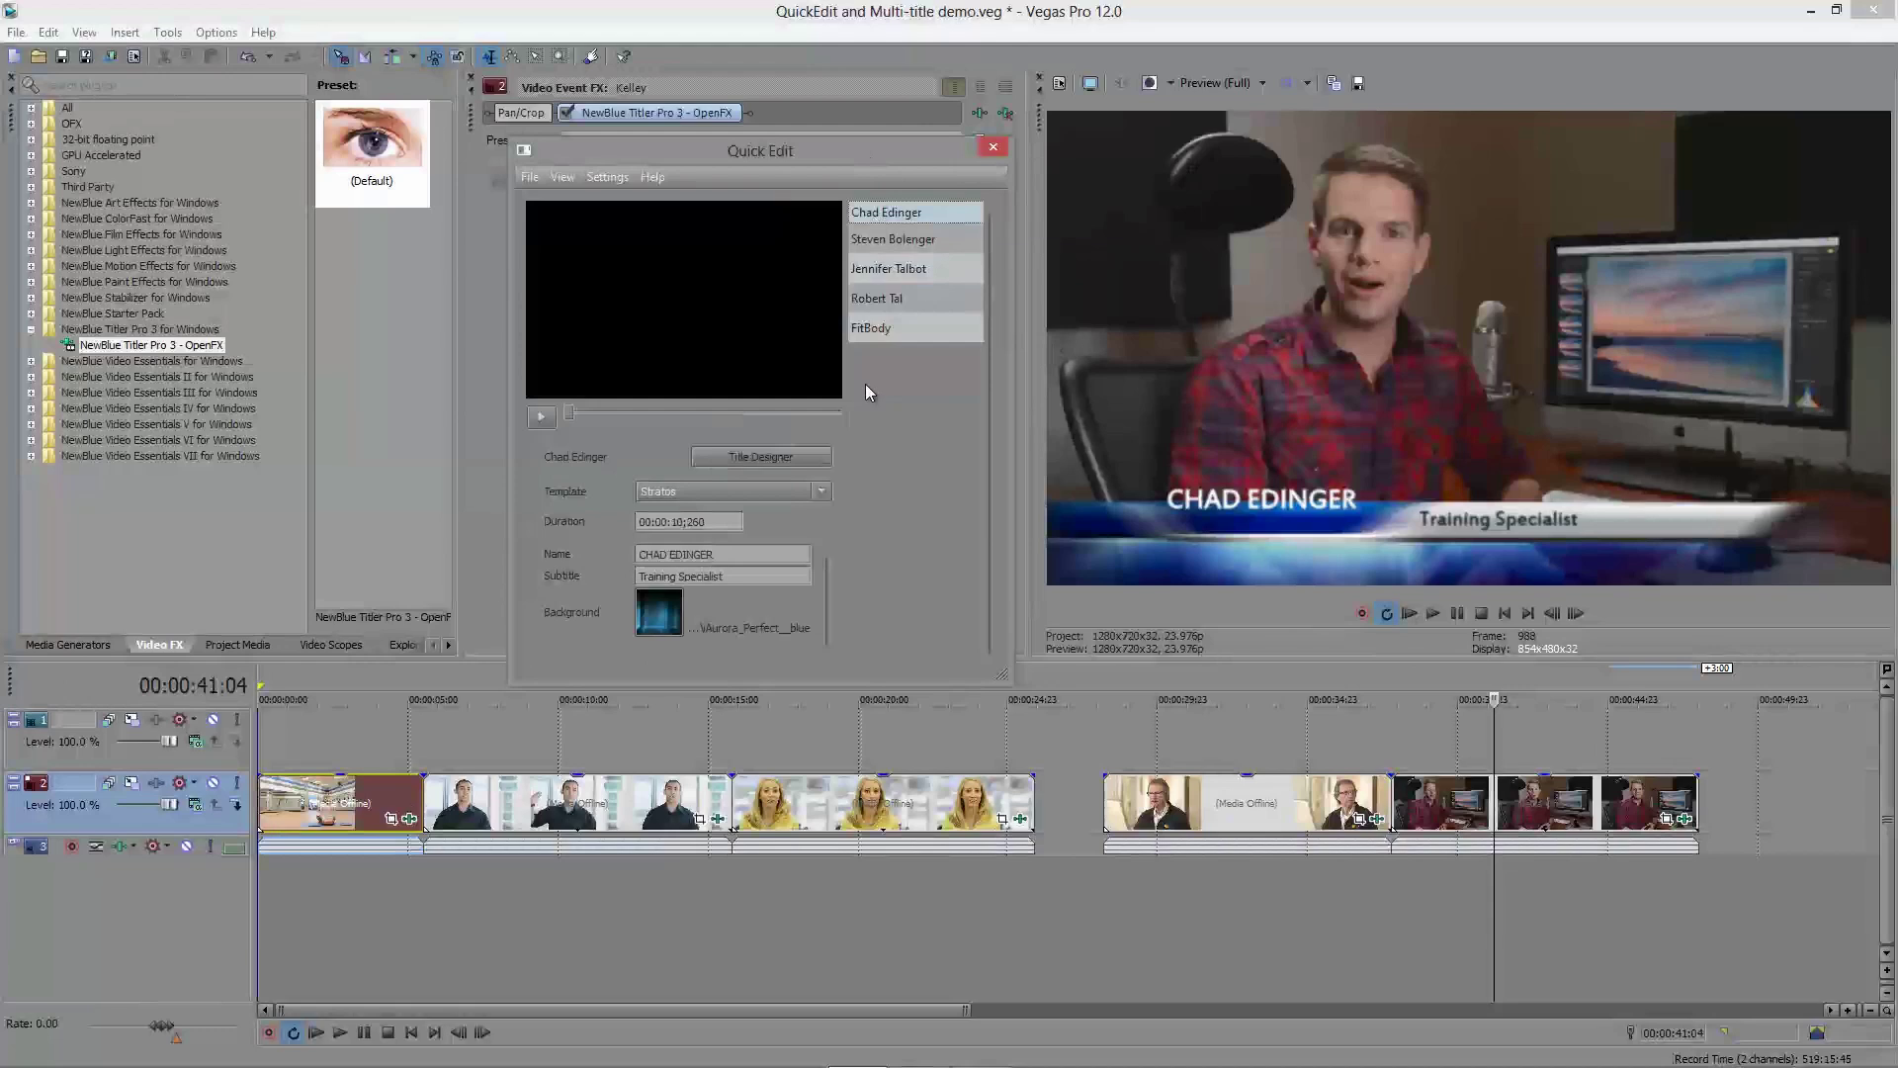
pyautogui.click(541, 421)
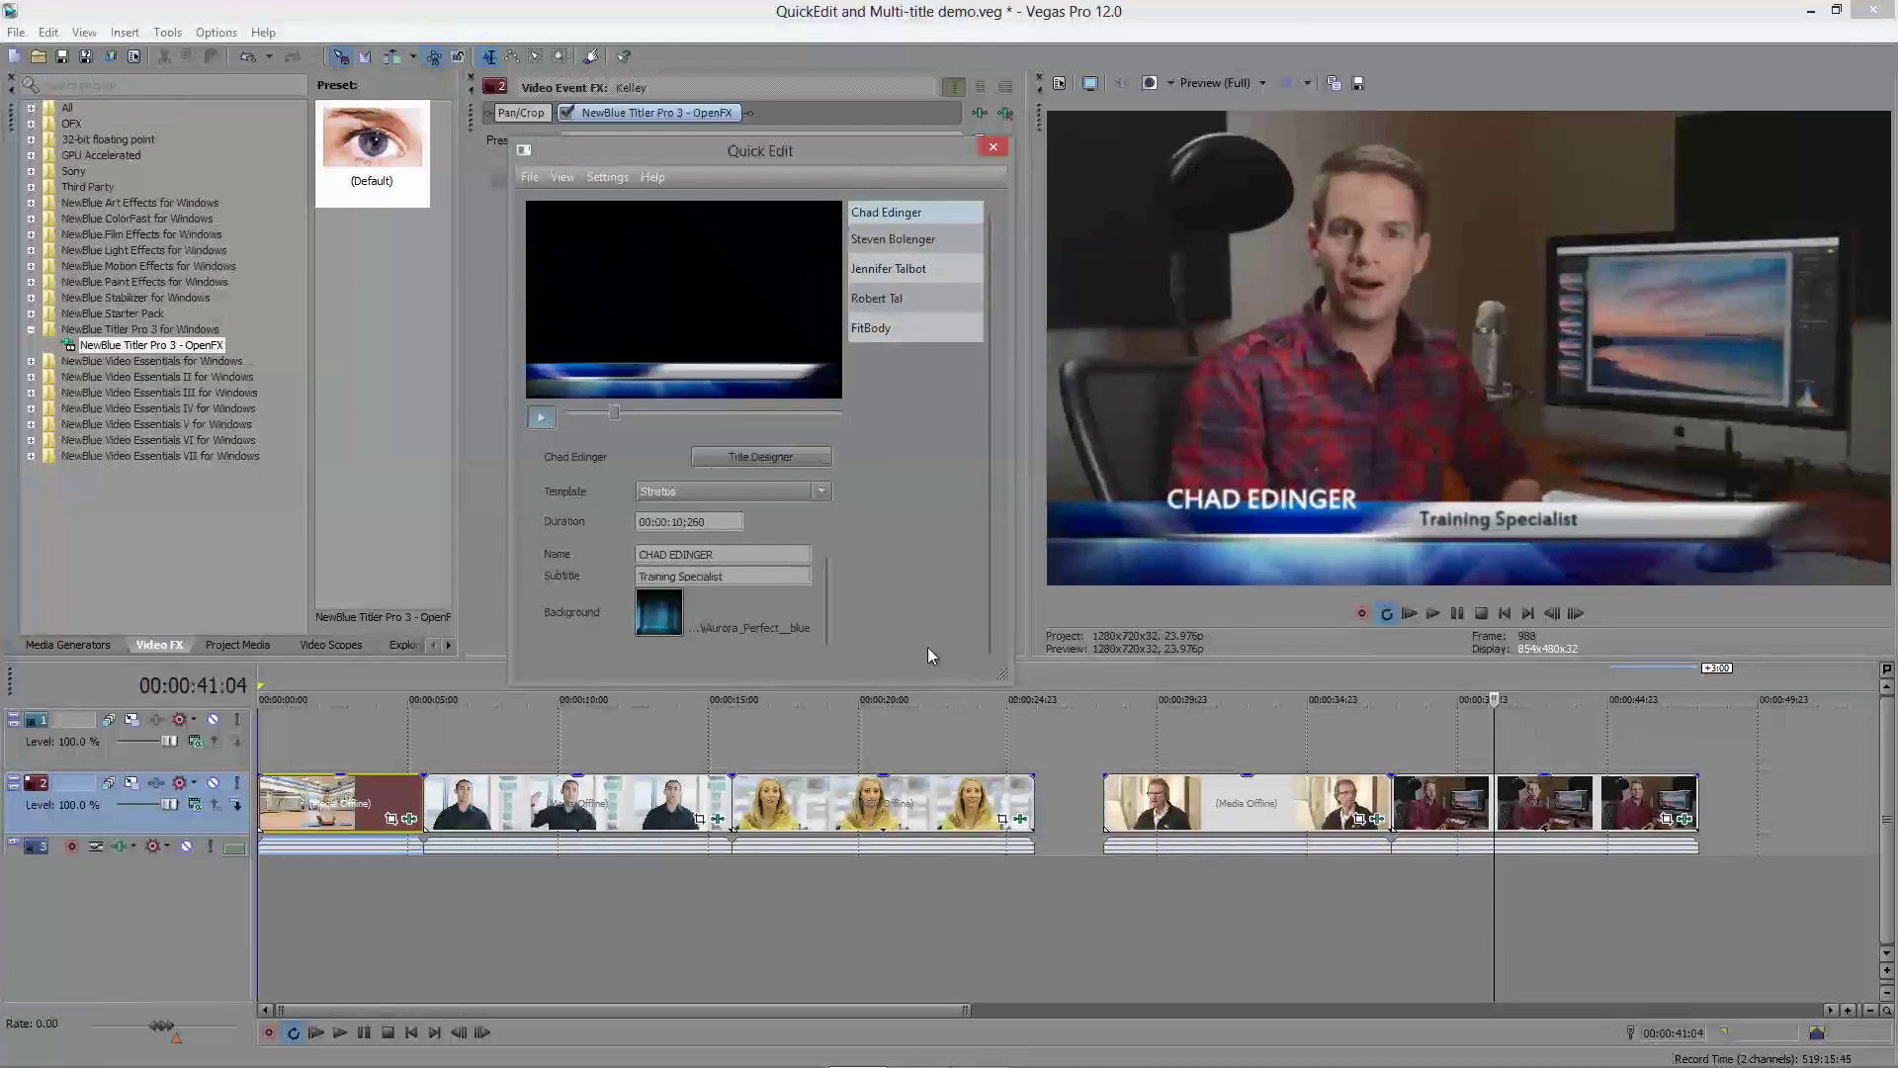
pyautogui.click(1685, 819)
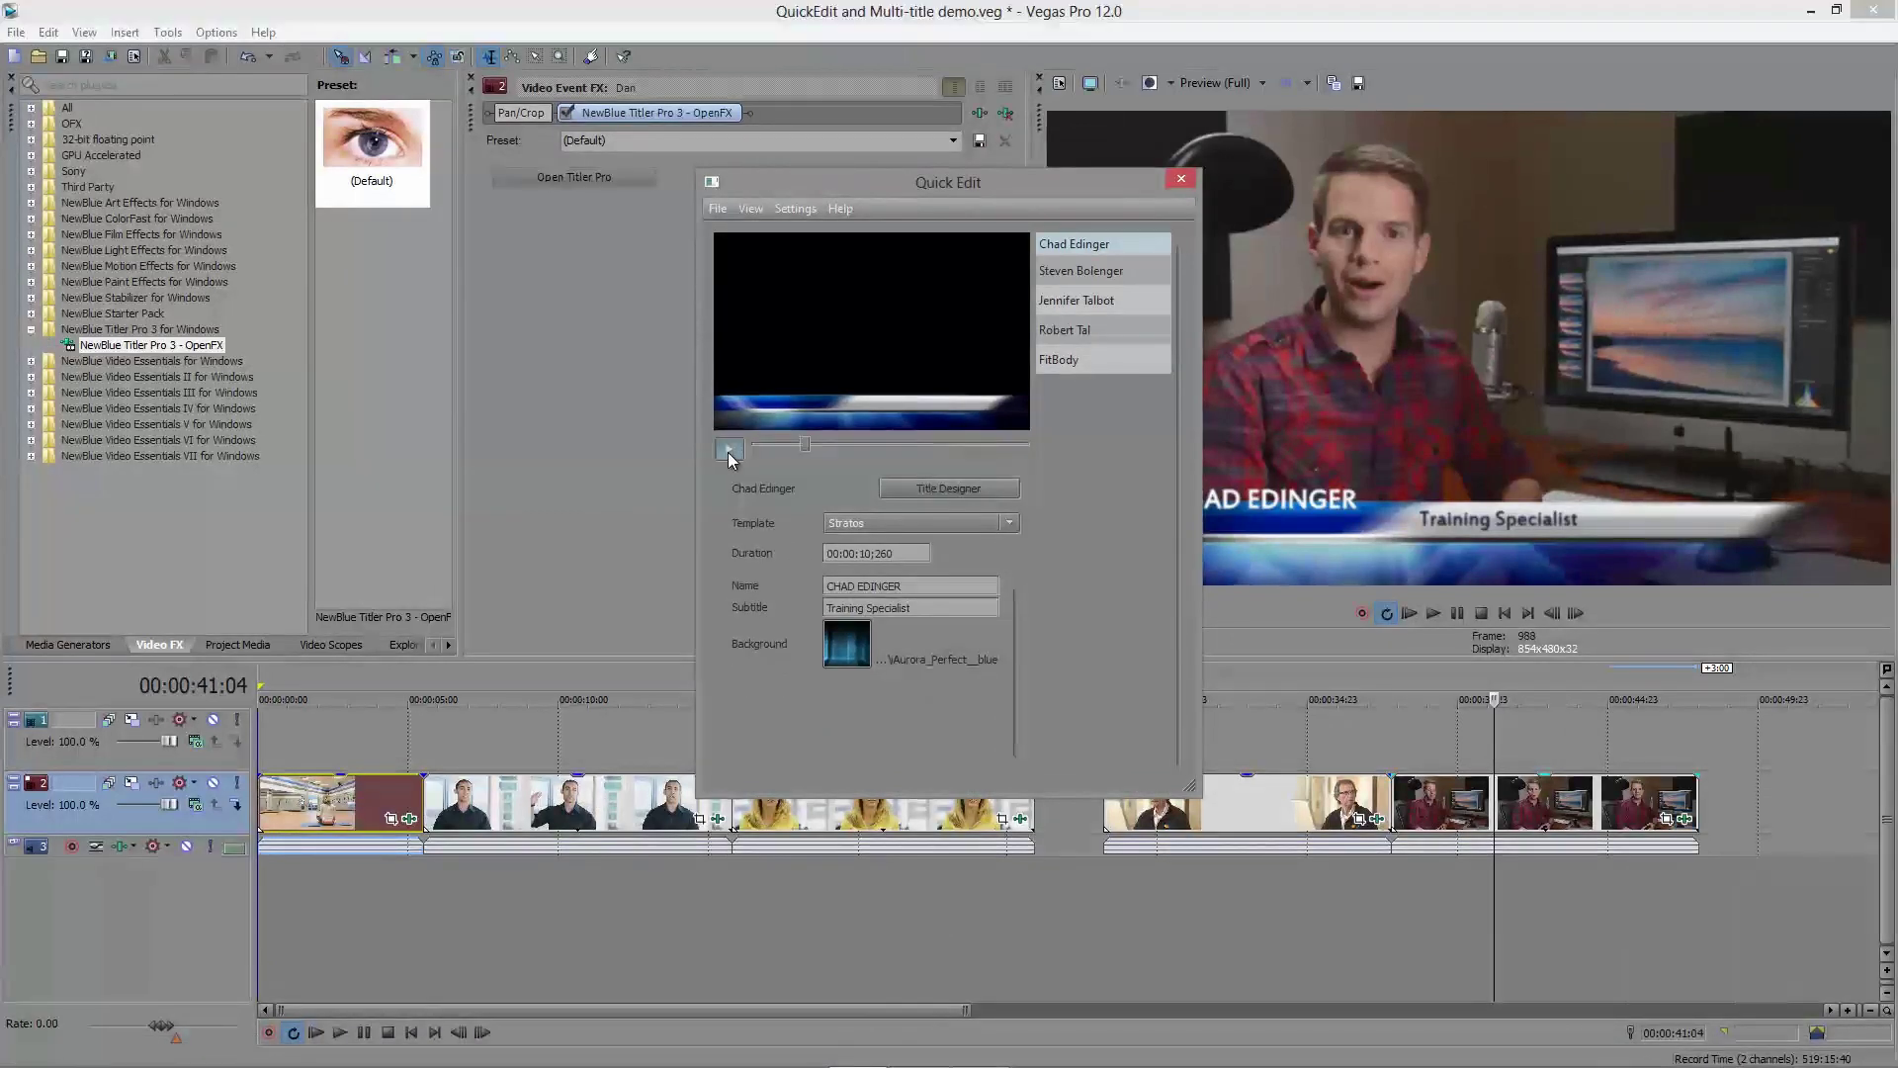
pyautogui.click(728, 451)
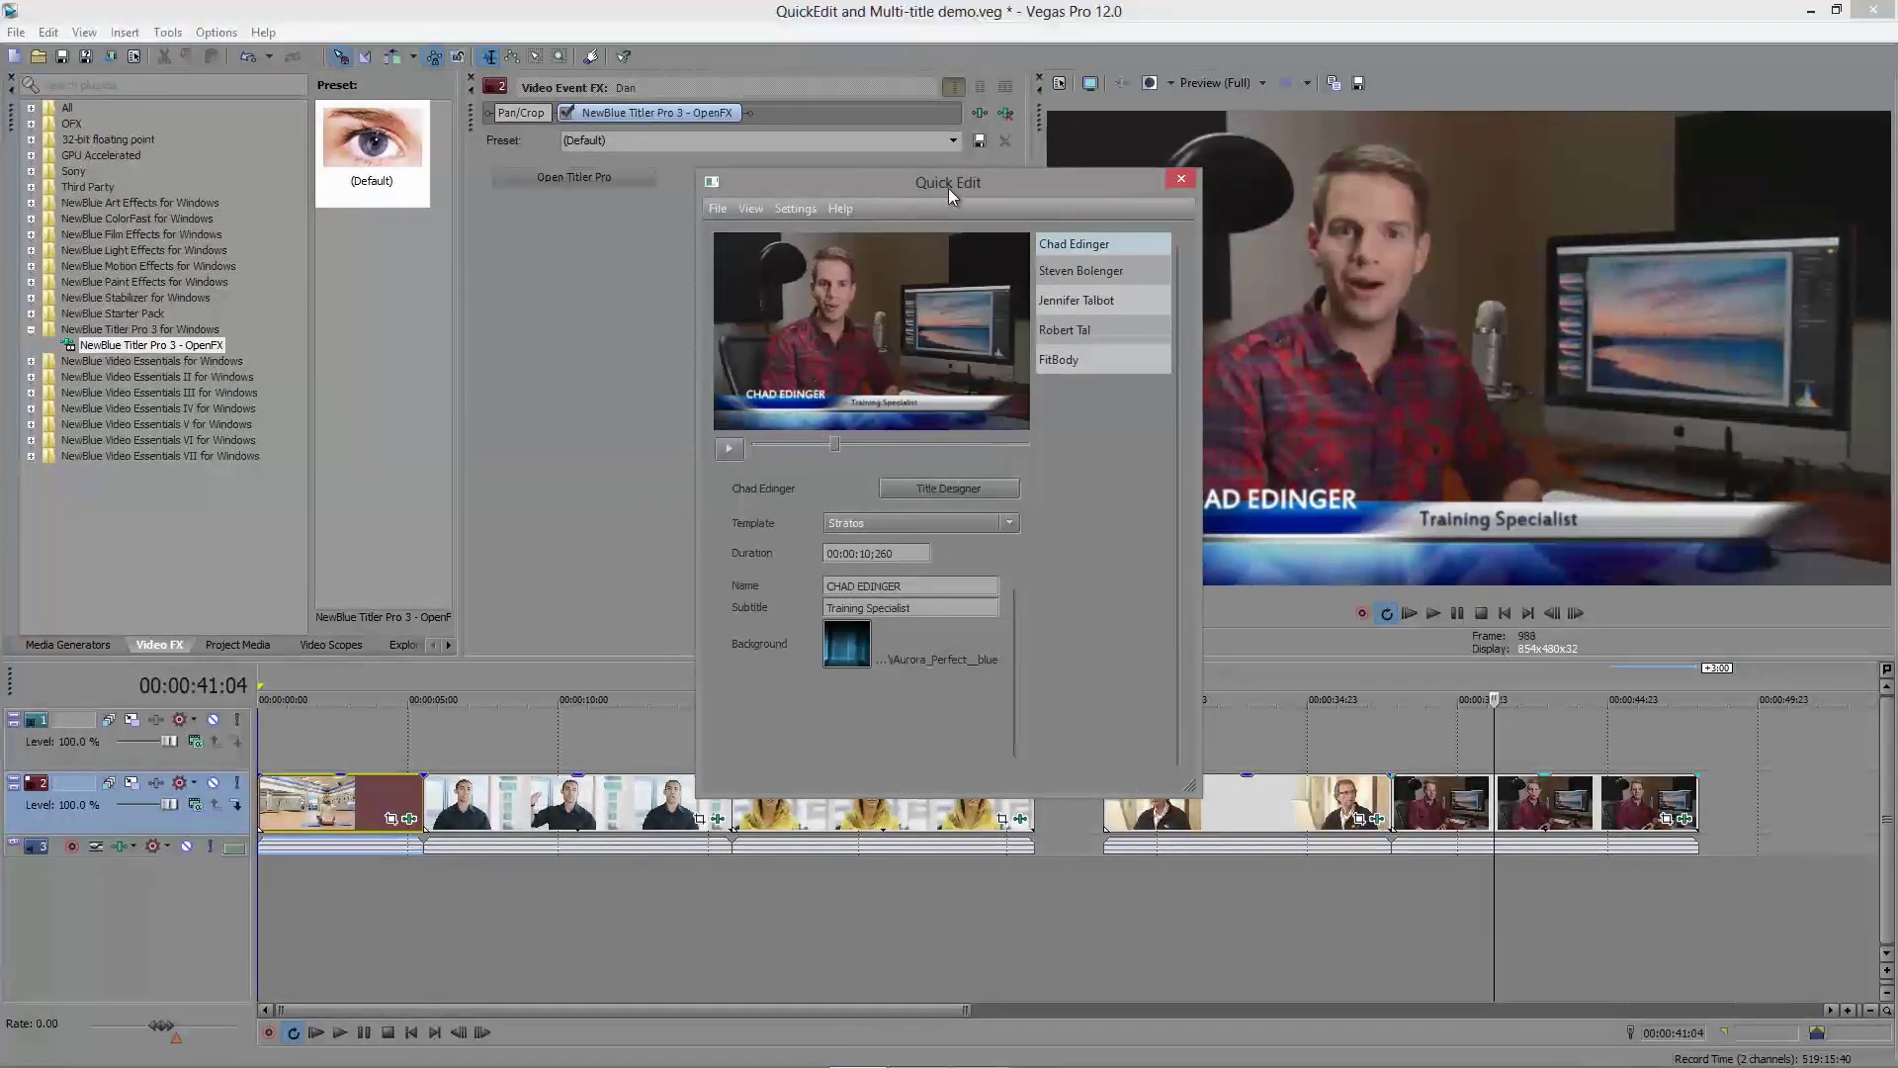
# Step: Review the Template list and open the presenter's title in the full designer
pyautogui.moveTo(947, 190); pyautogui.dragTo(775, 163)
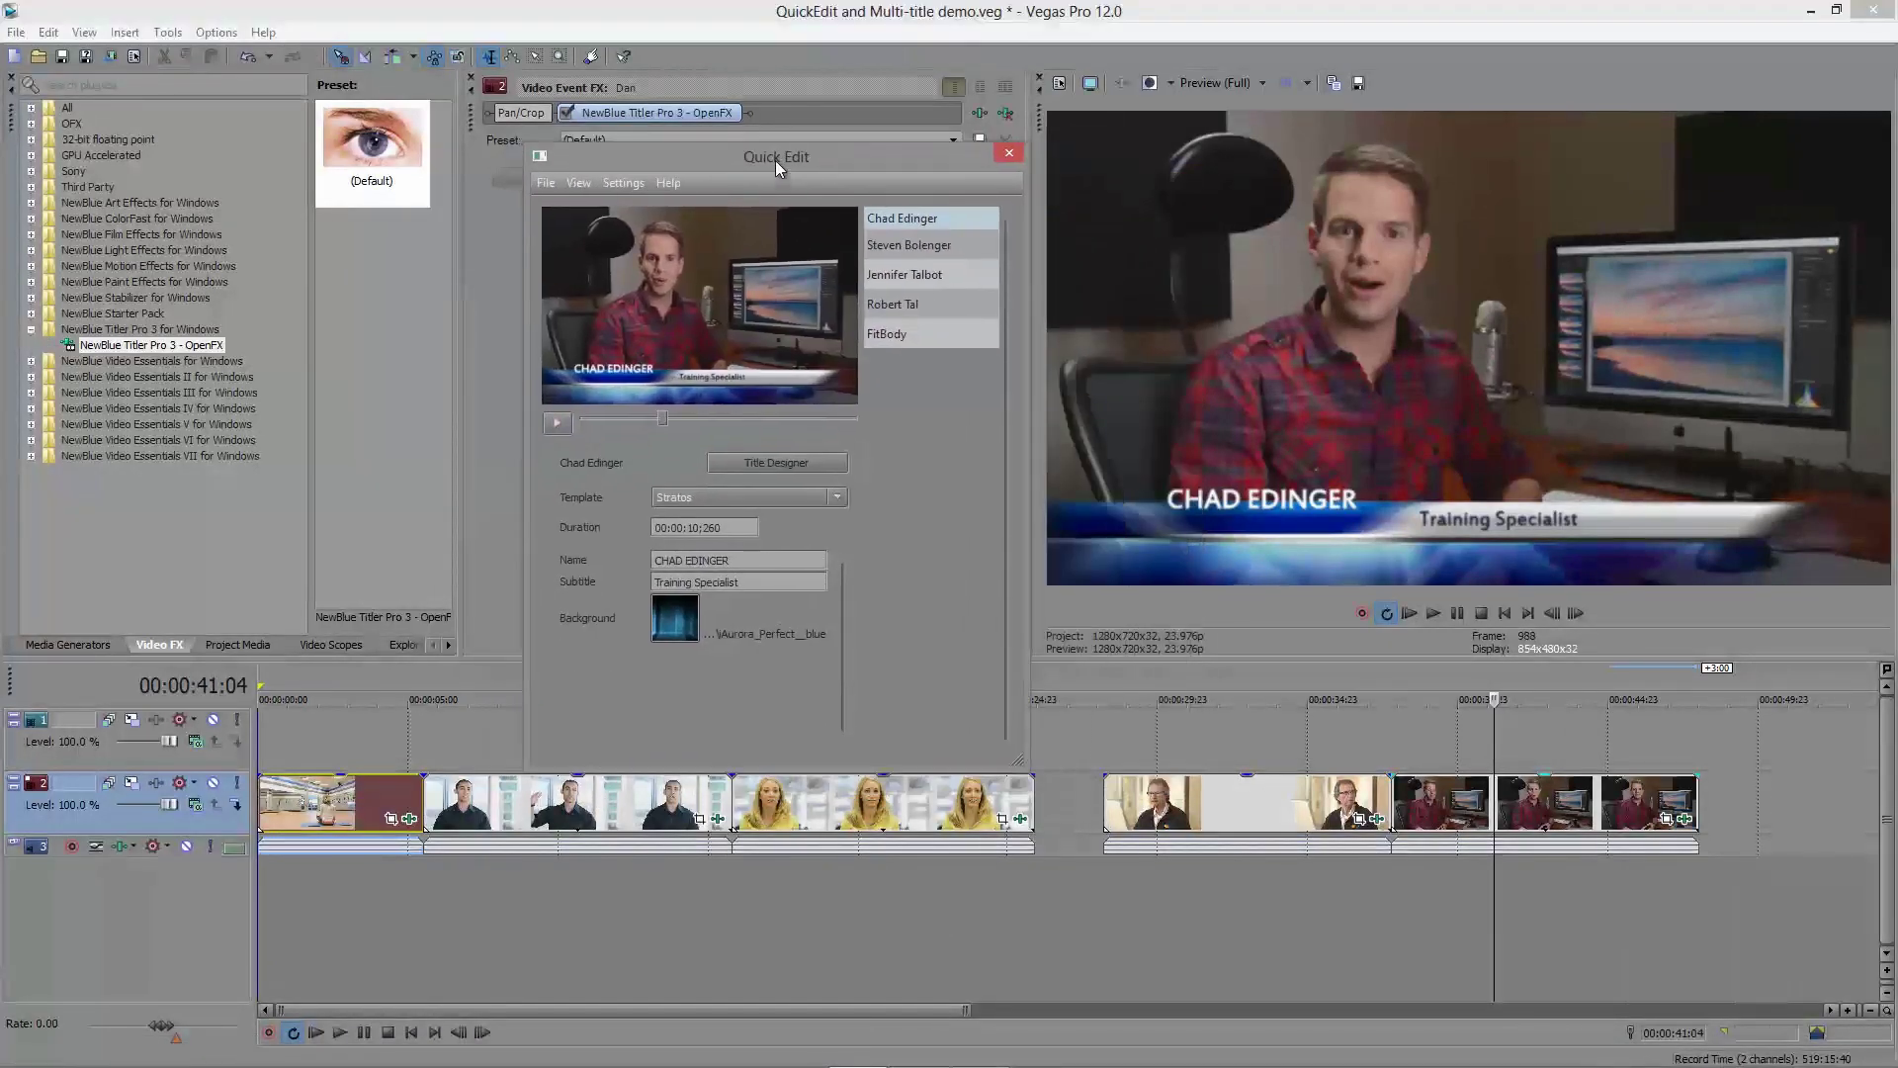
pyautogui.click(704, 497)
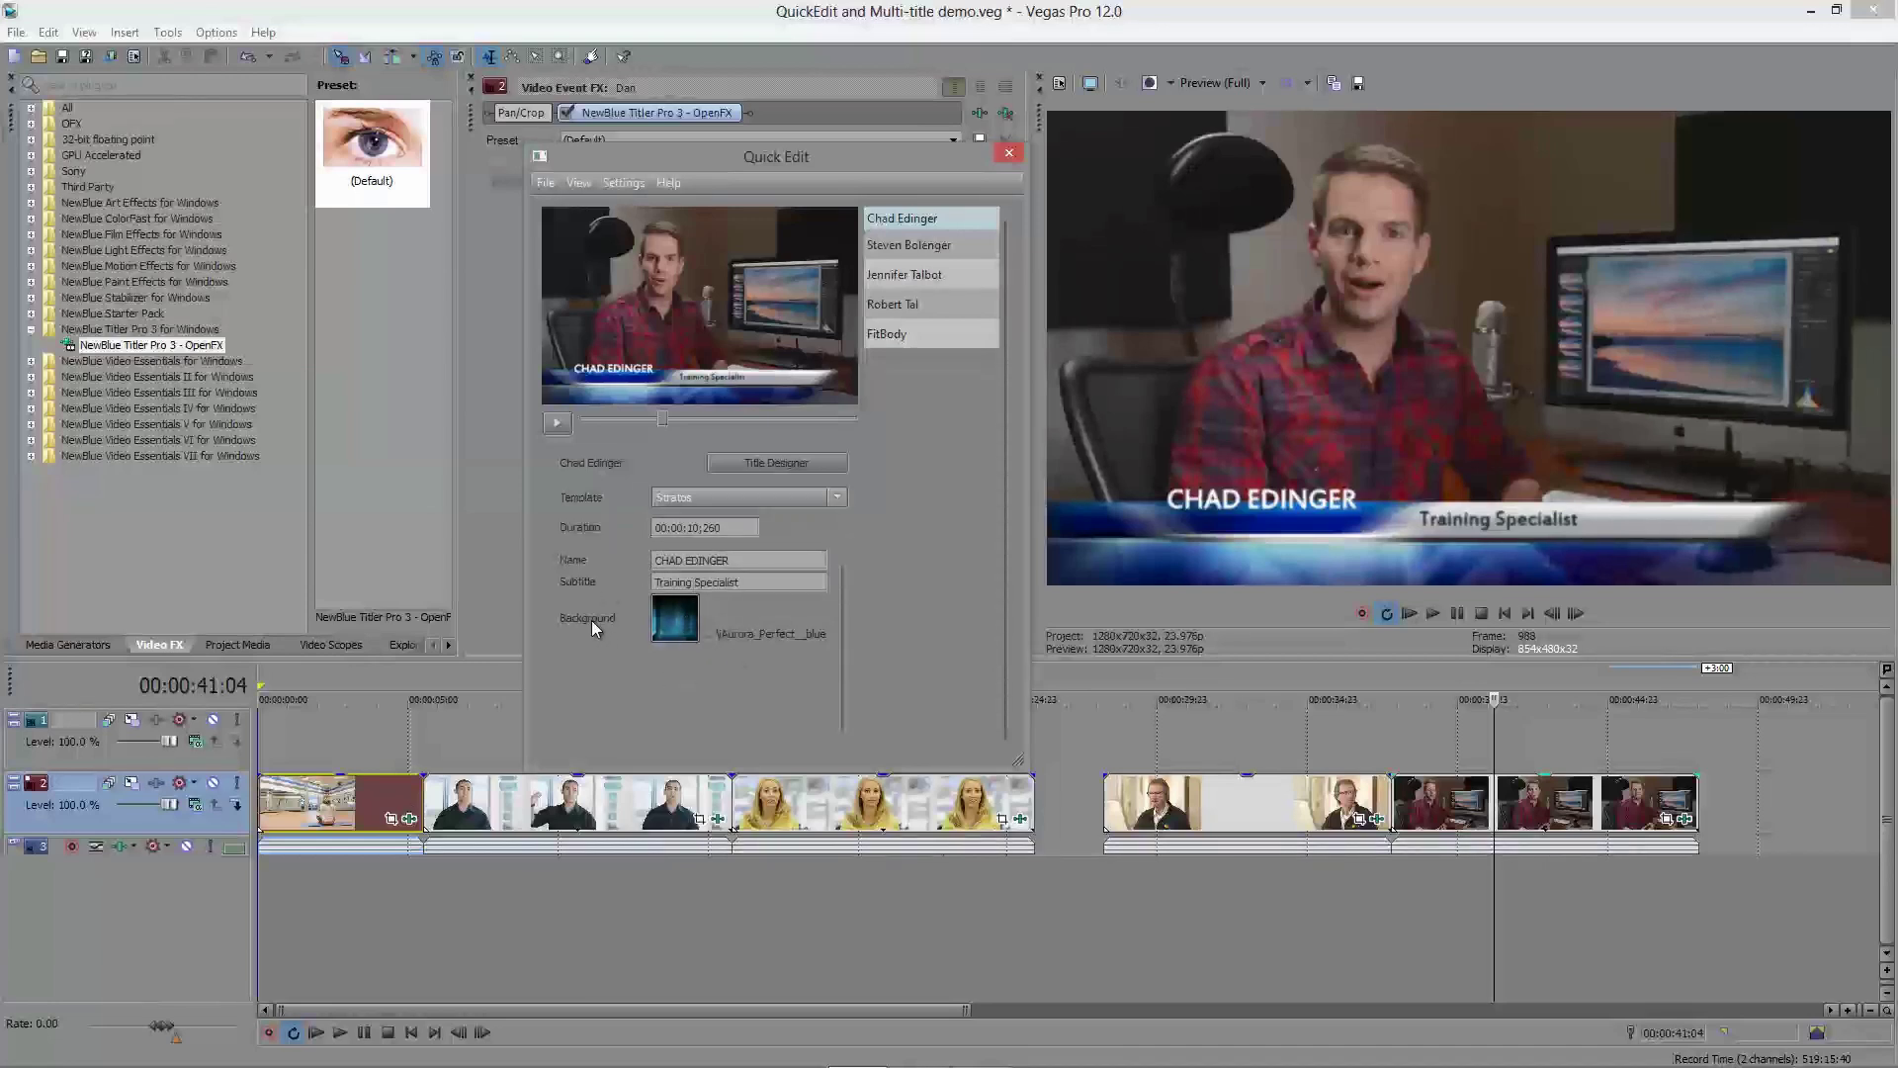
pyautogui.click(747, 464)
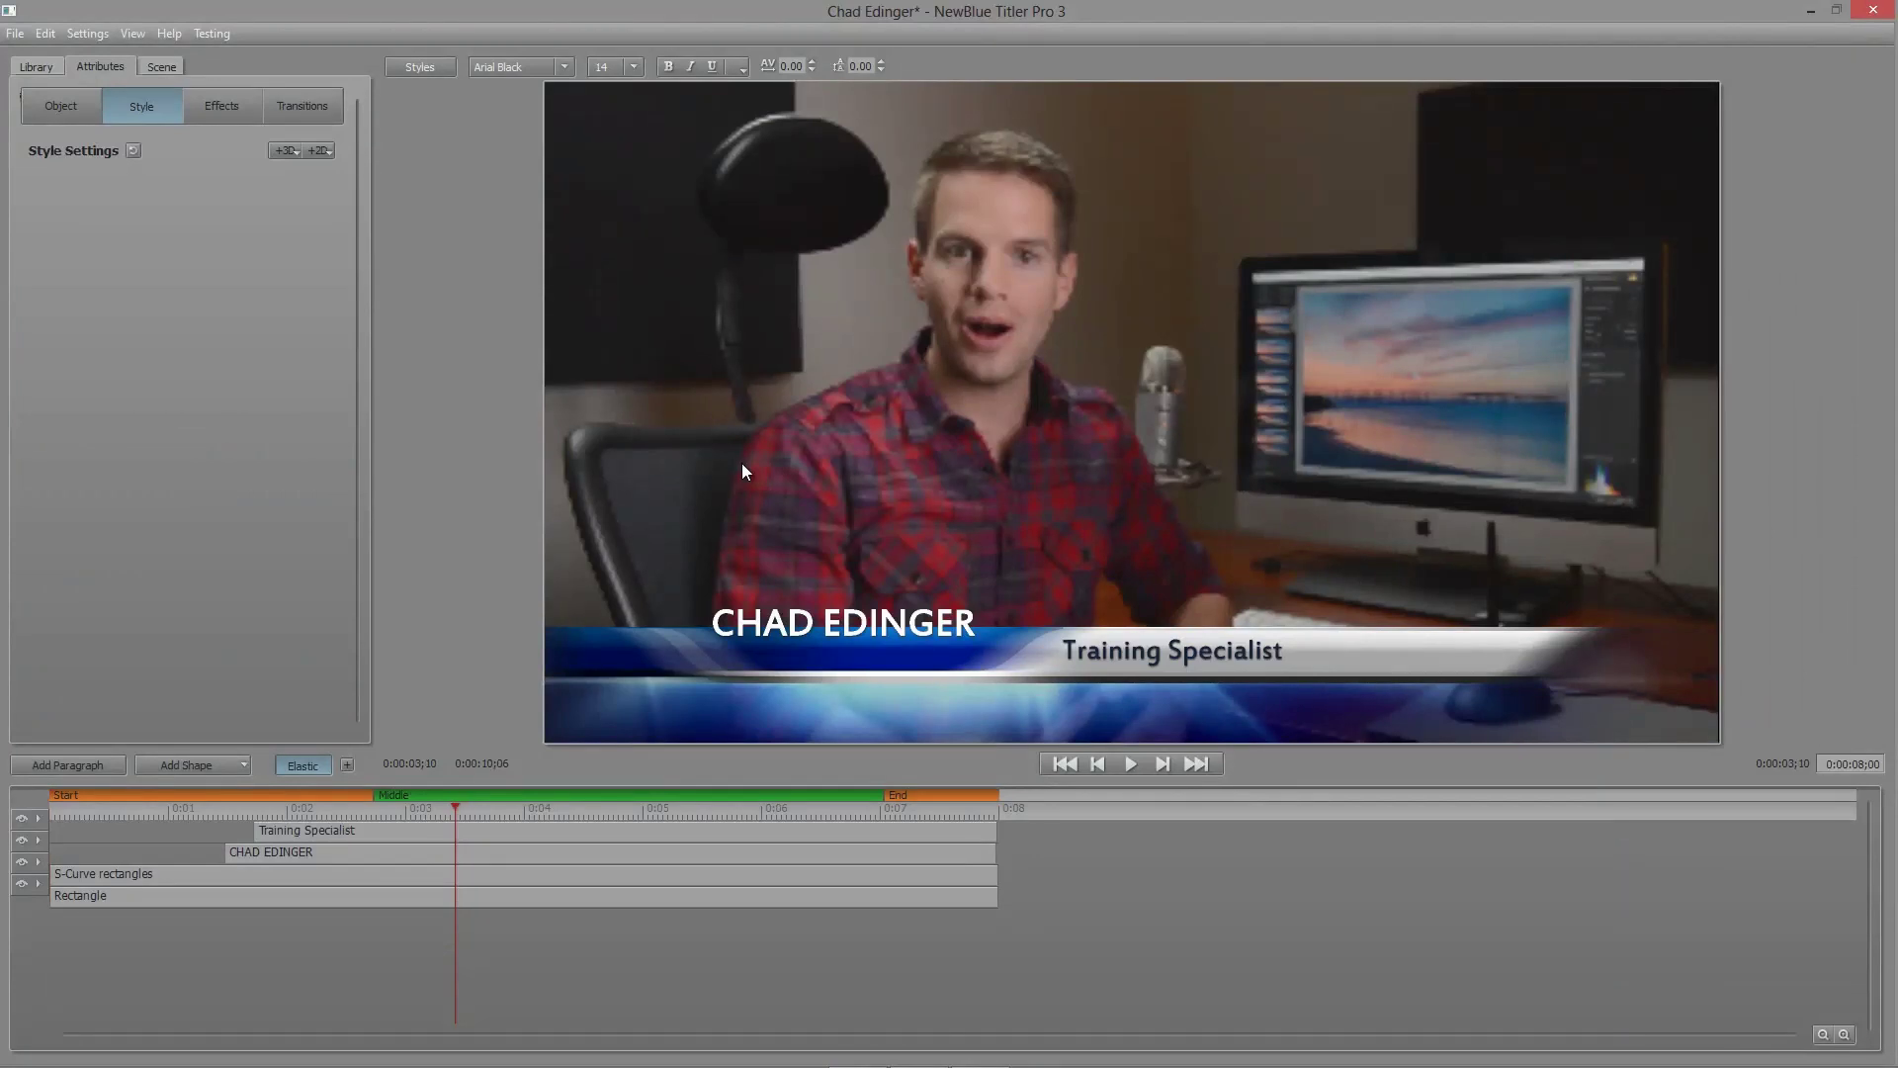
pyautogui.click(344, 851)
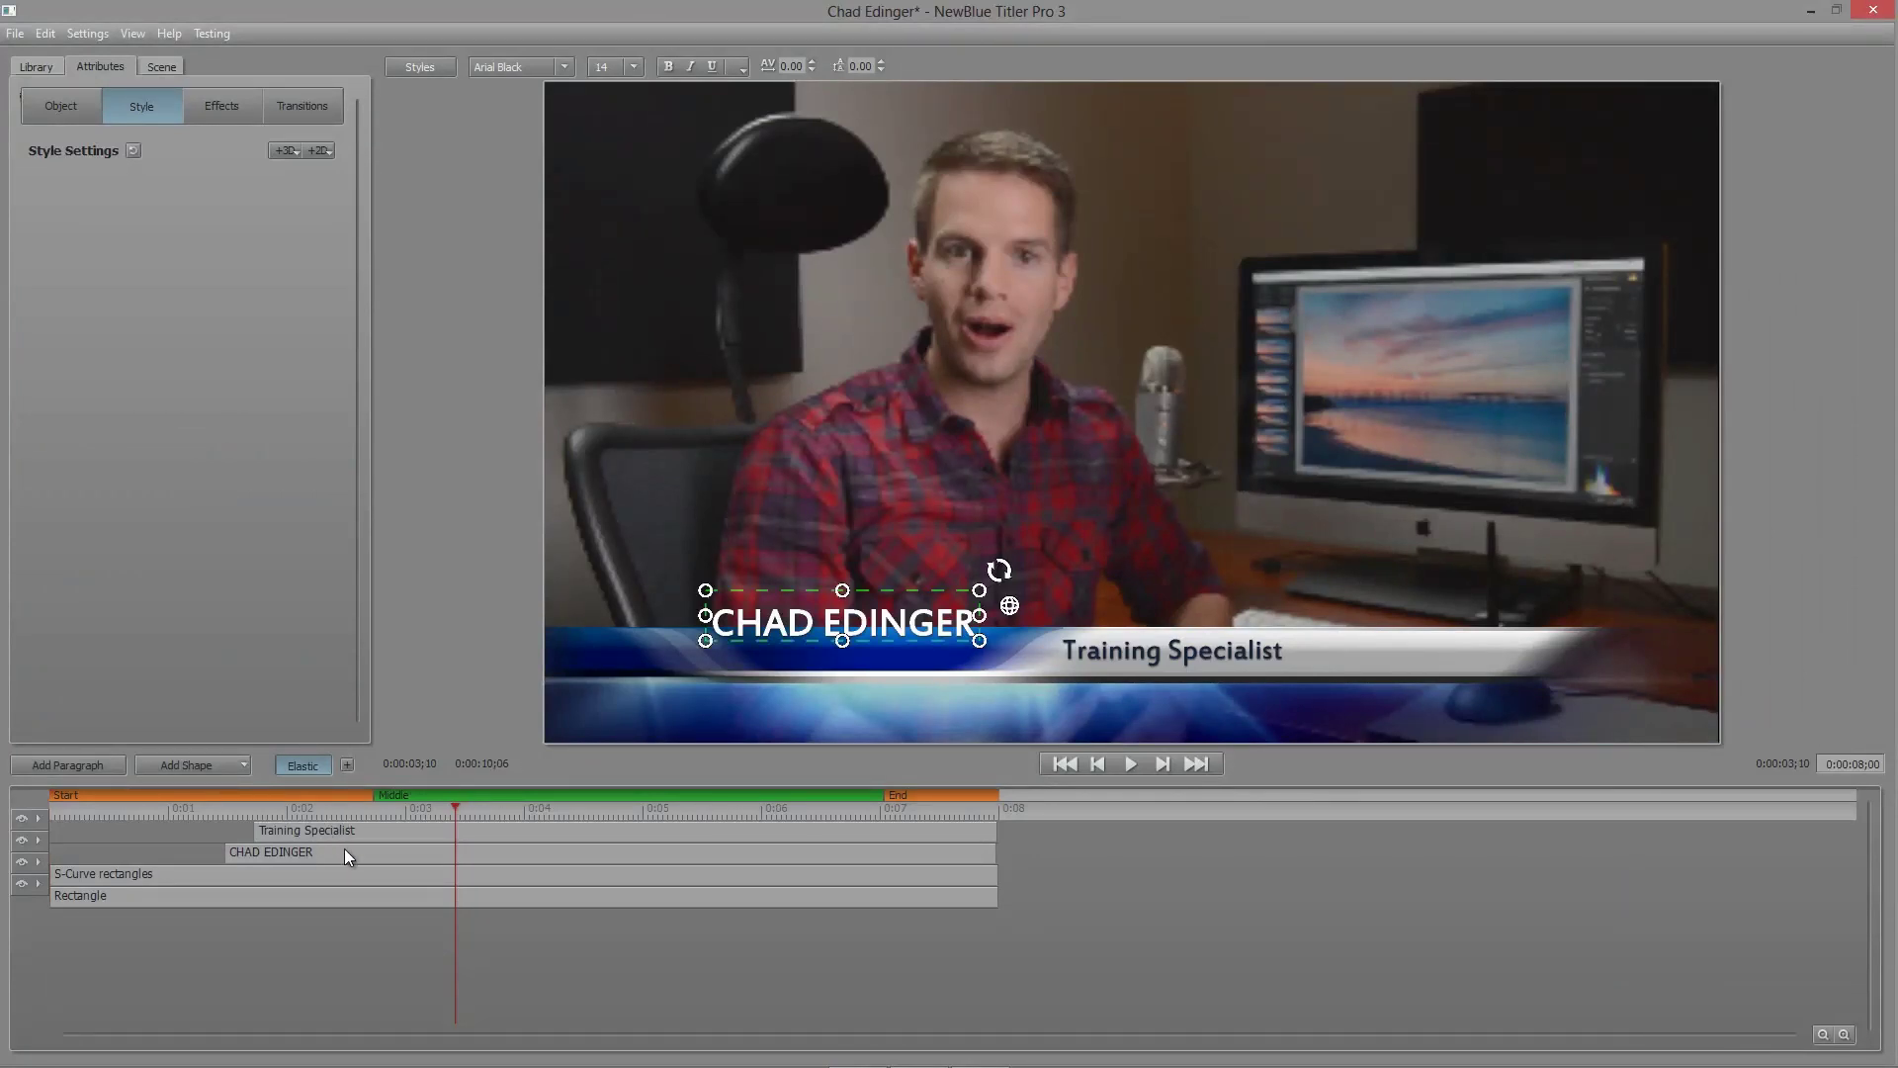
pyautogui.click(50, 105)
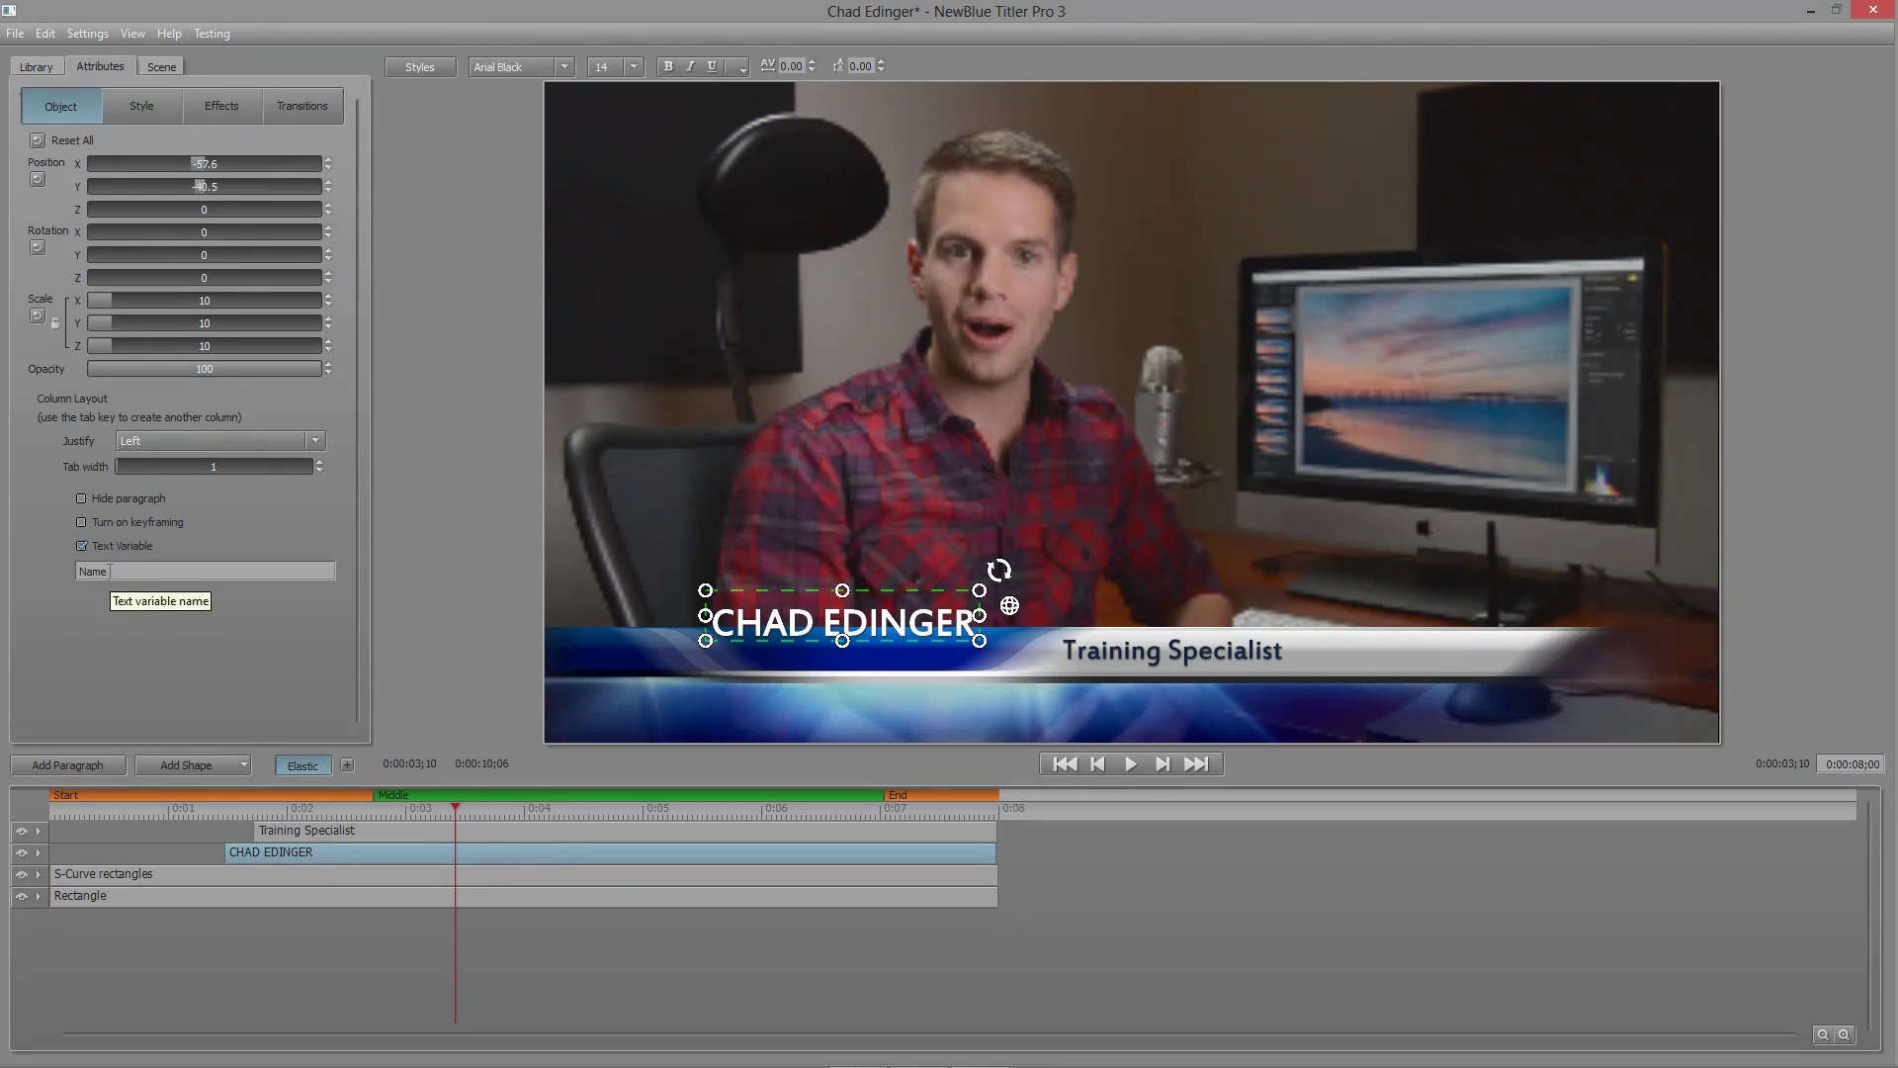
pyautogui.click(351, 829)
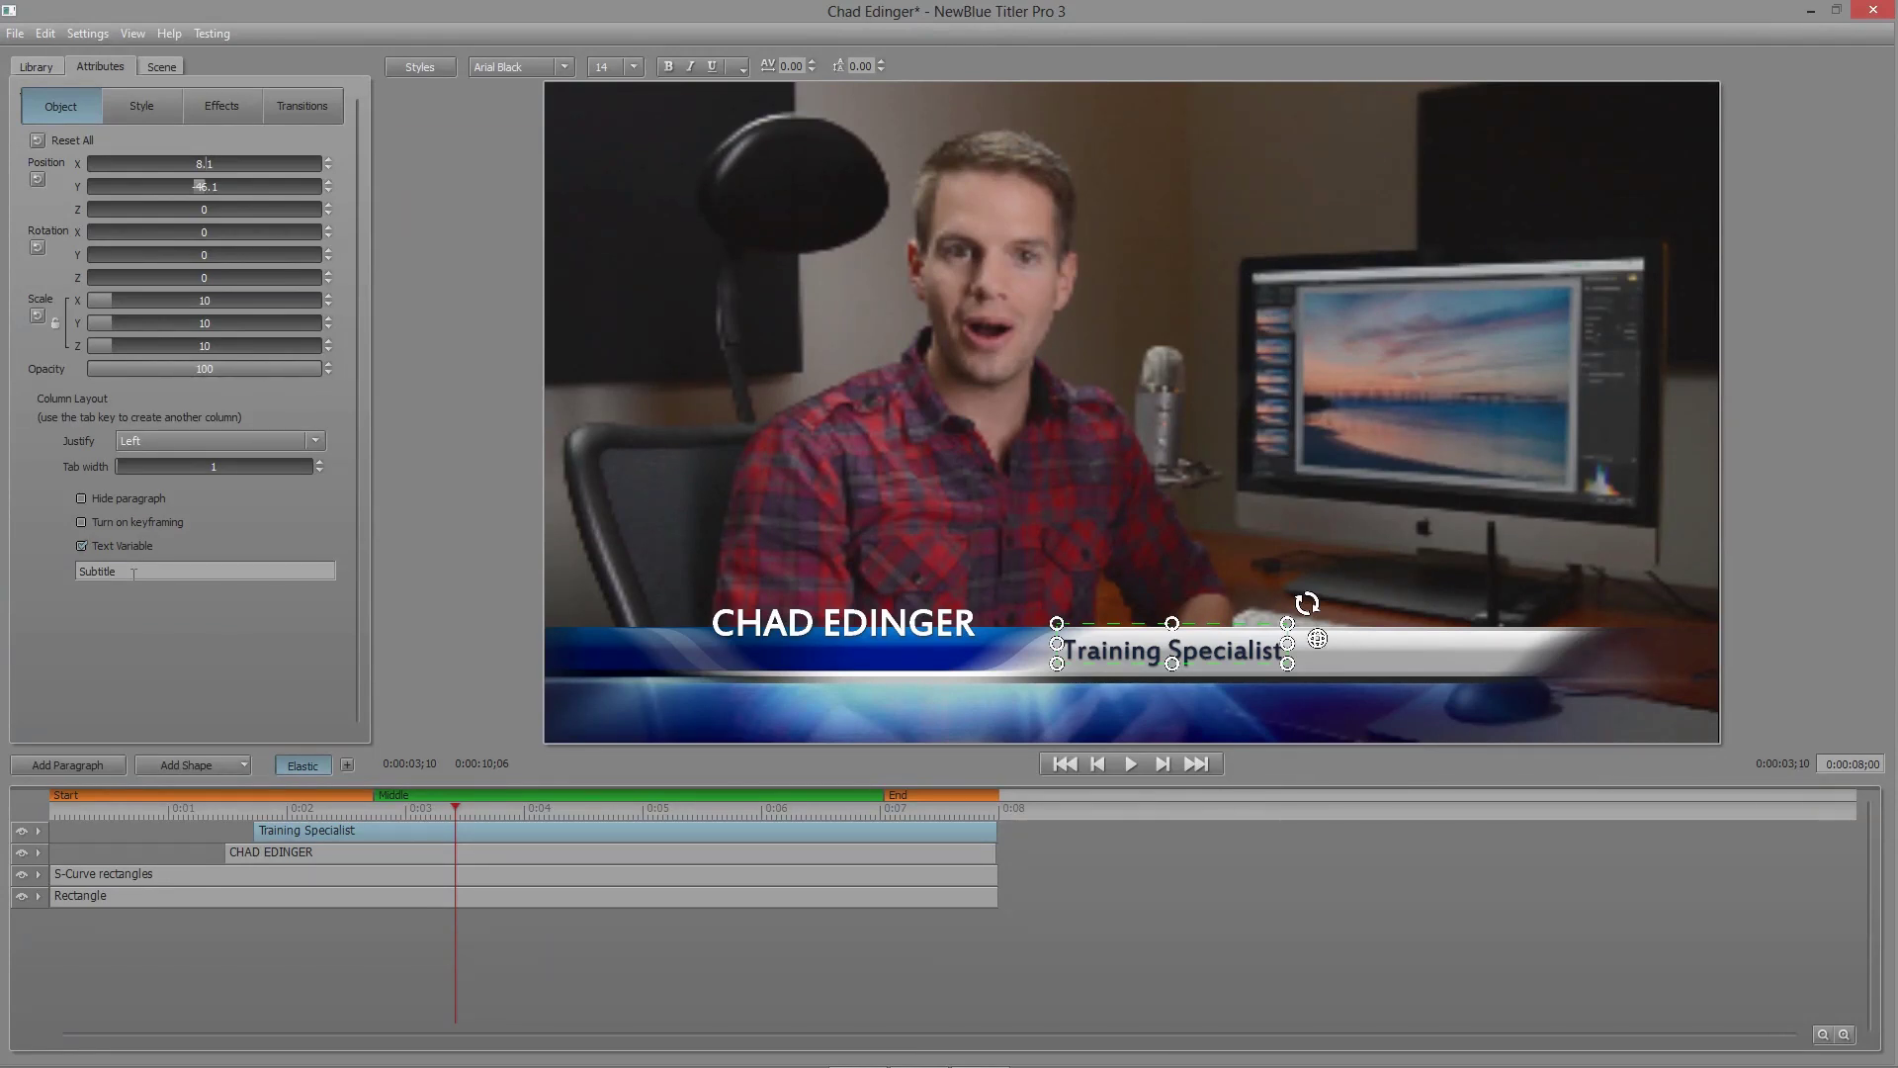
pyautogui.click(139, 105)
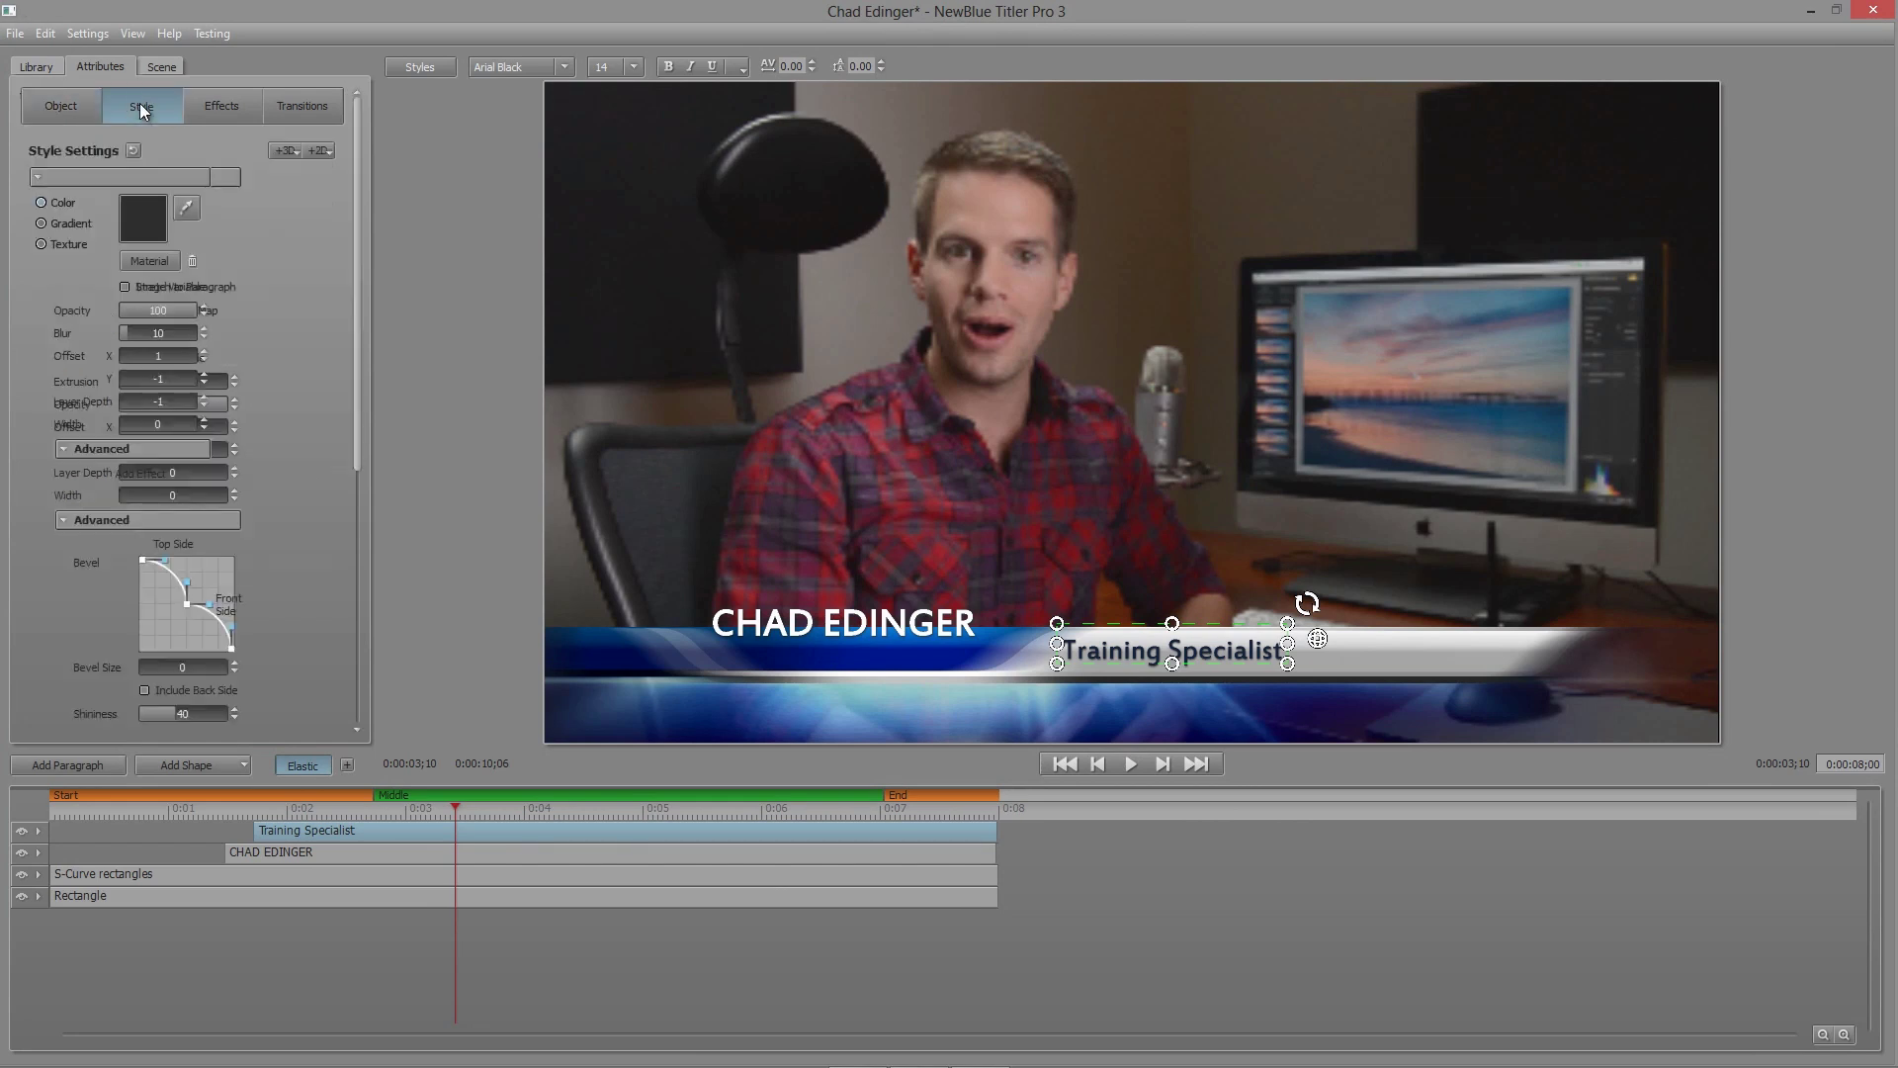
pyautogui.click(38, 178)
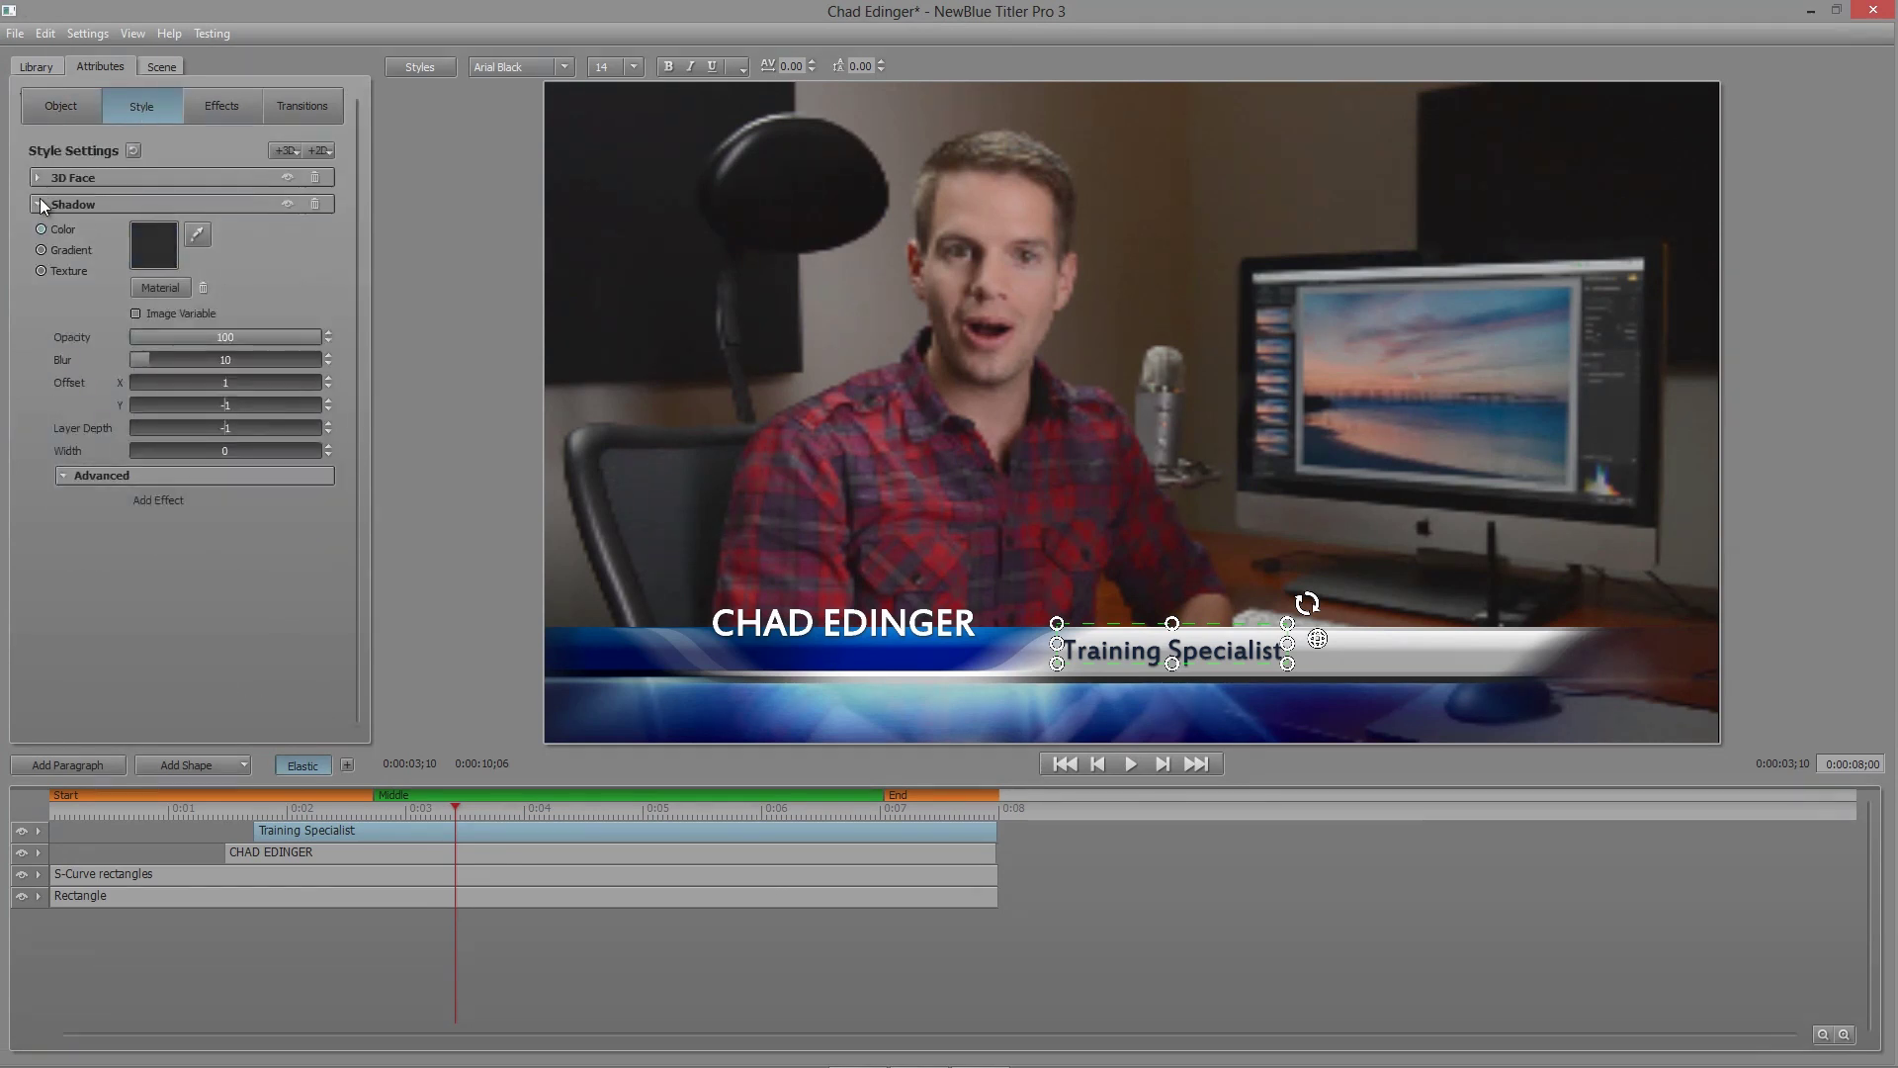
pyautogui.click(39, 204)
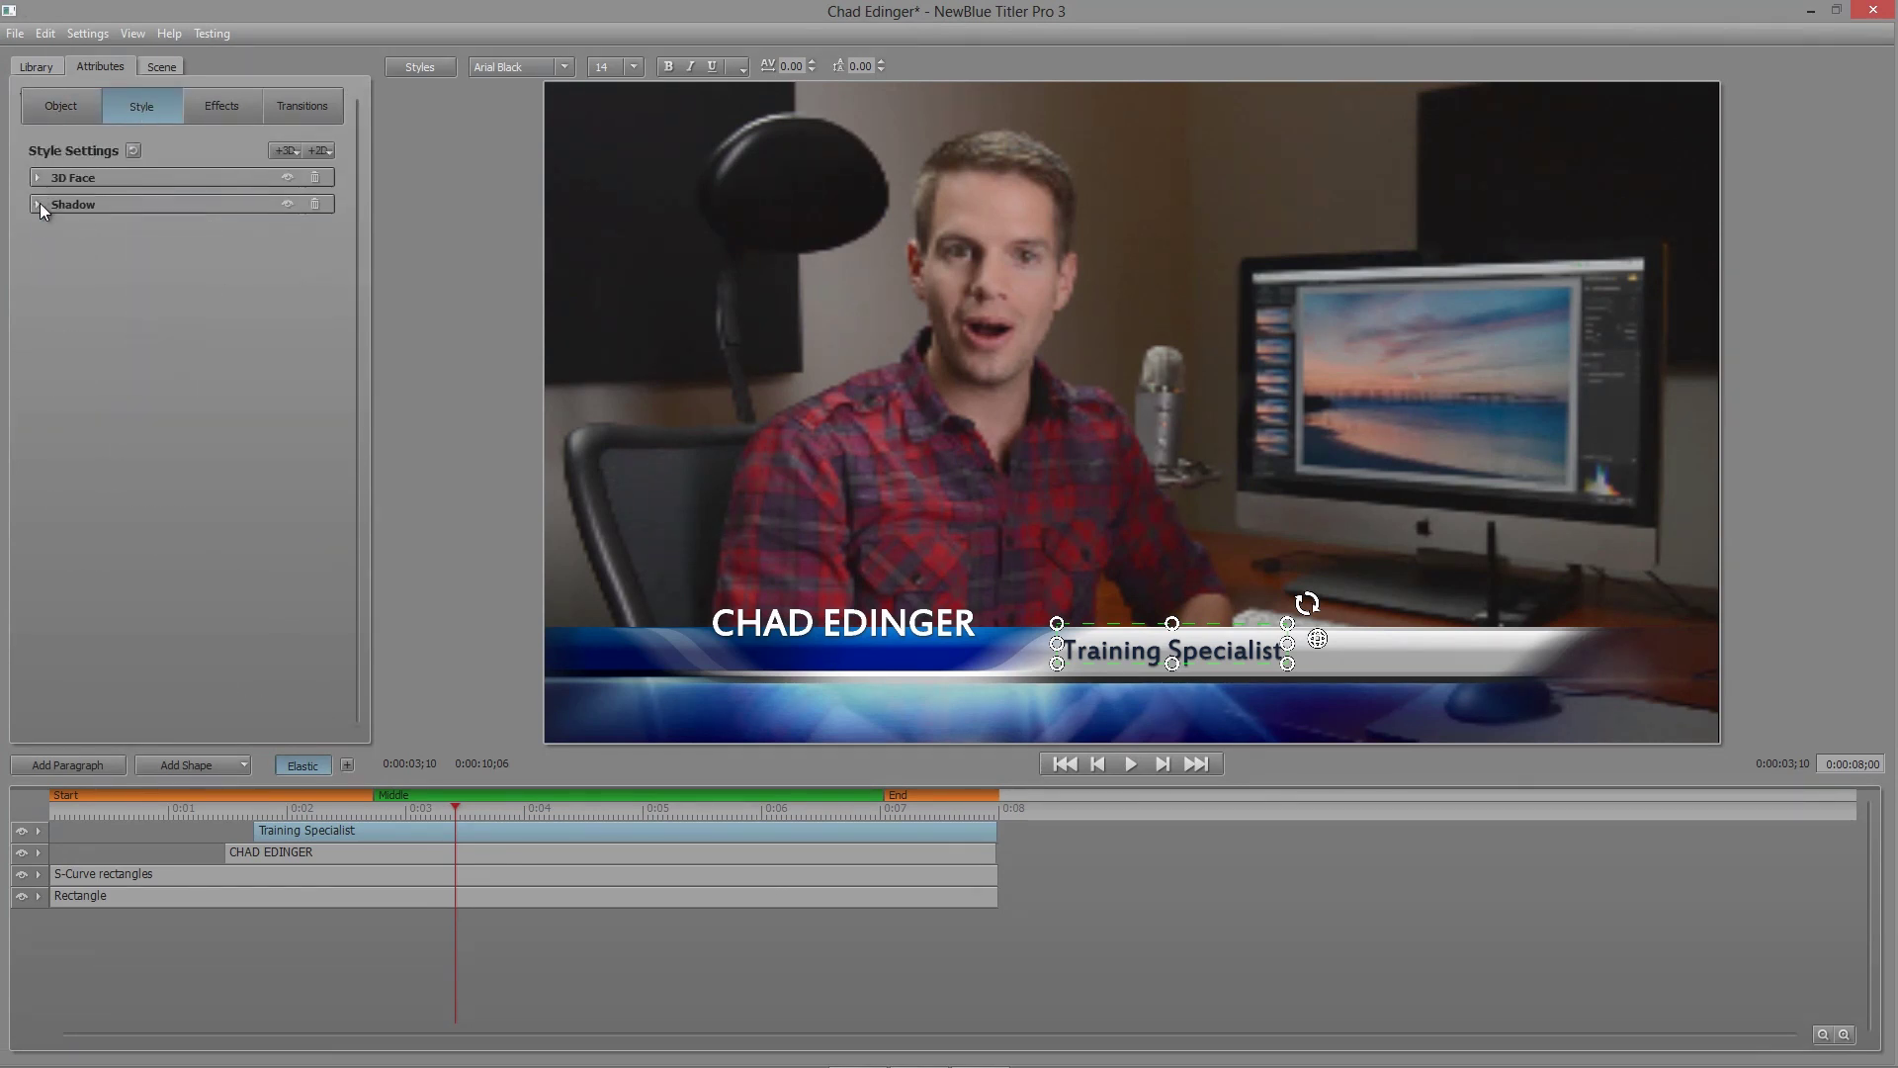
# Step: Rename the Rectangle bar's image variable to Background Image and close Titler Pro
pyautogui.click(254, 897)
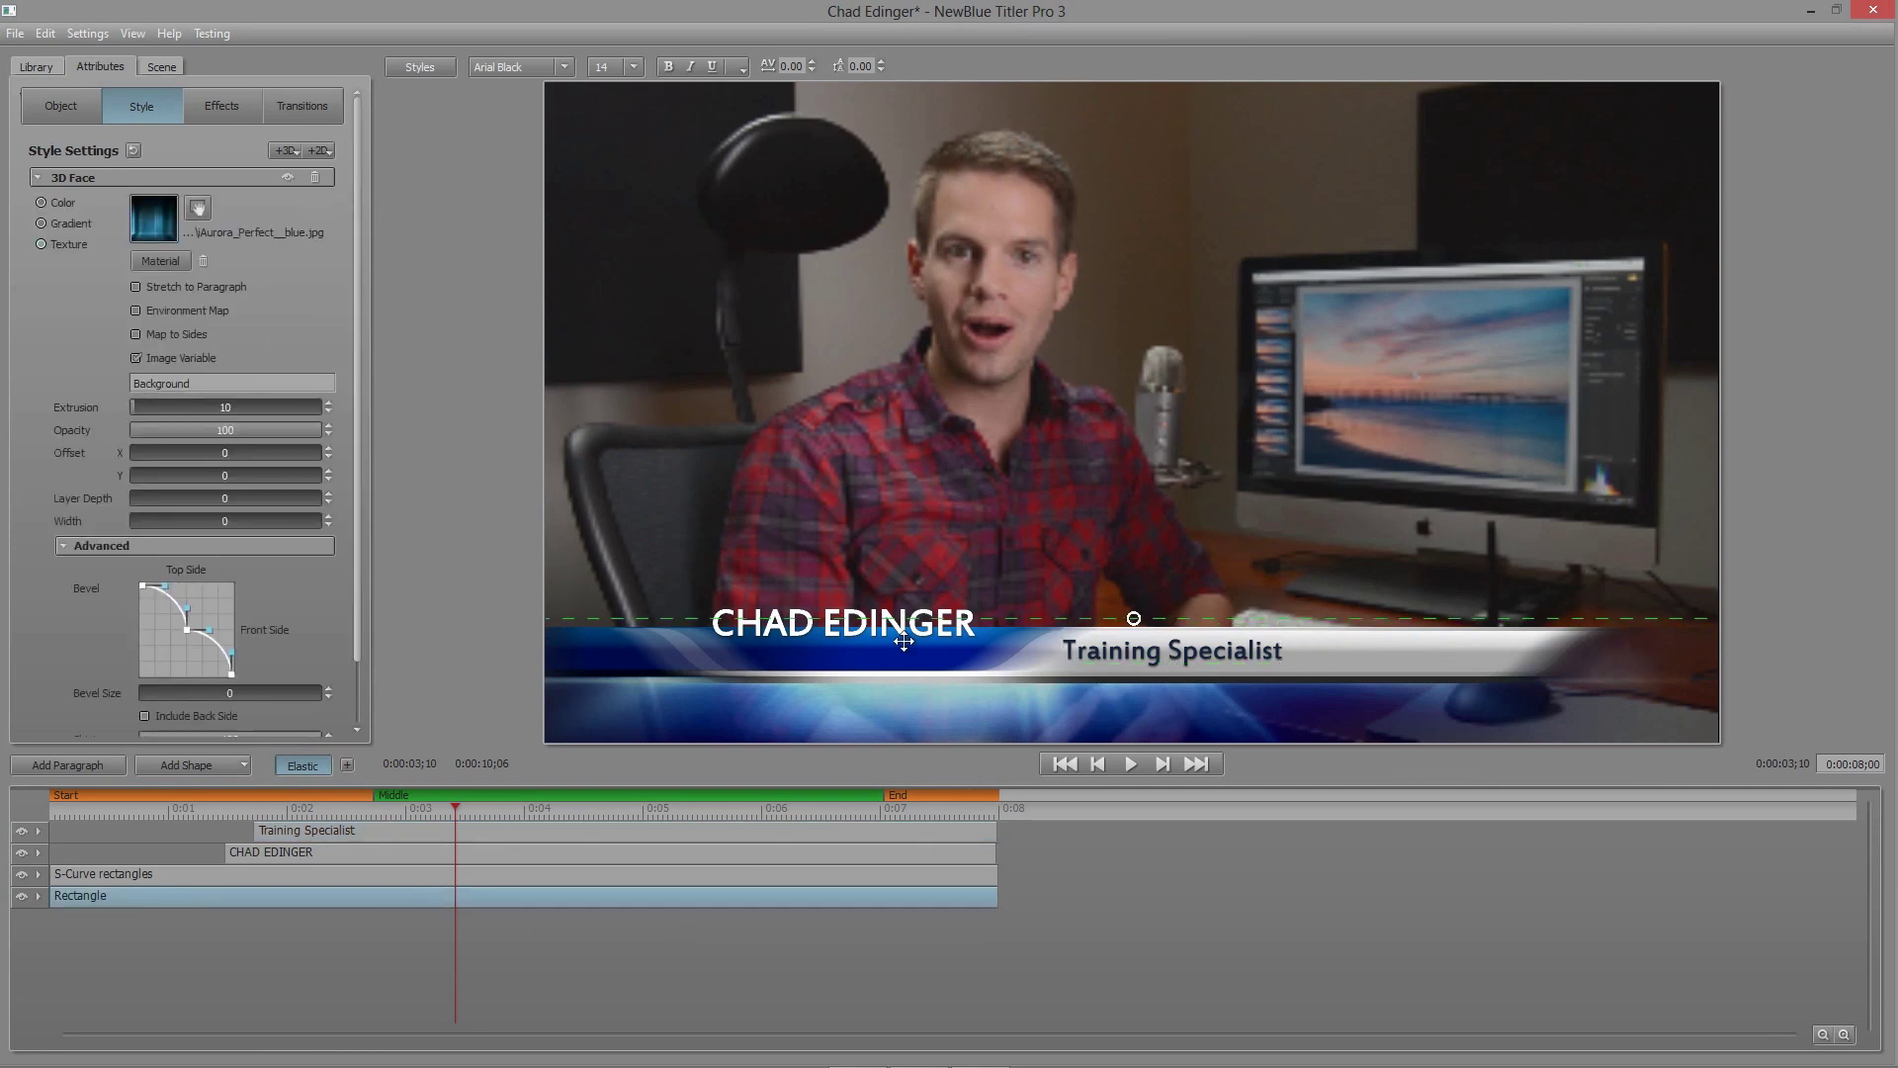
pyautogui.click(37, 178)
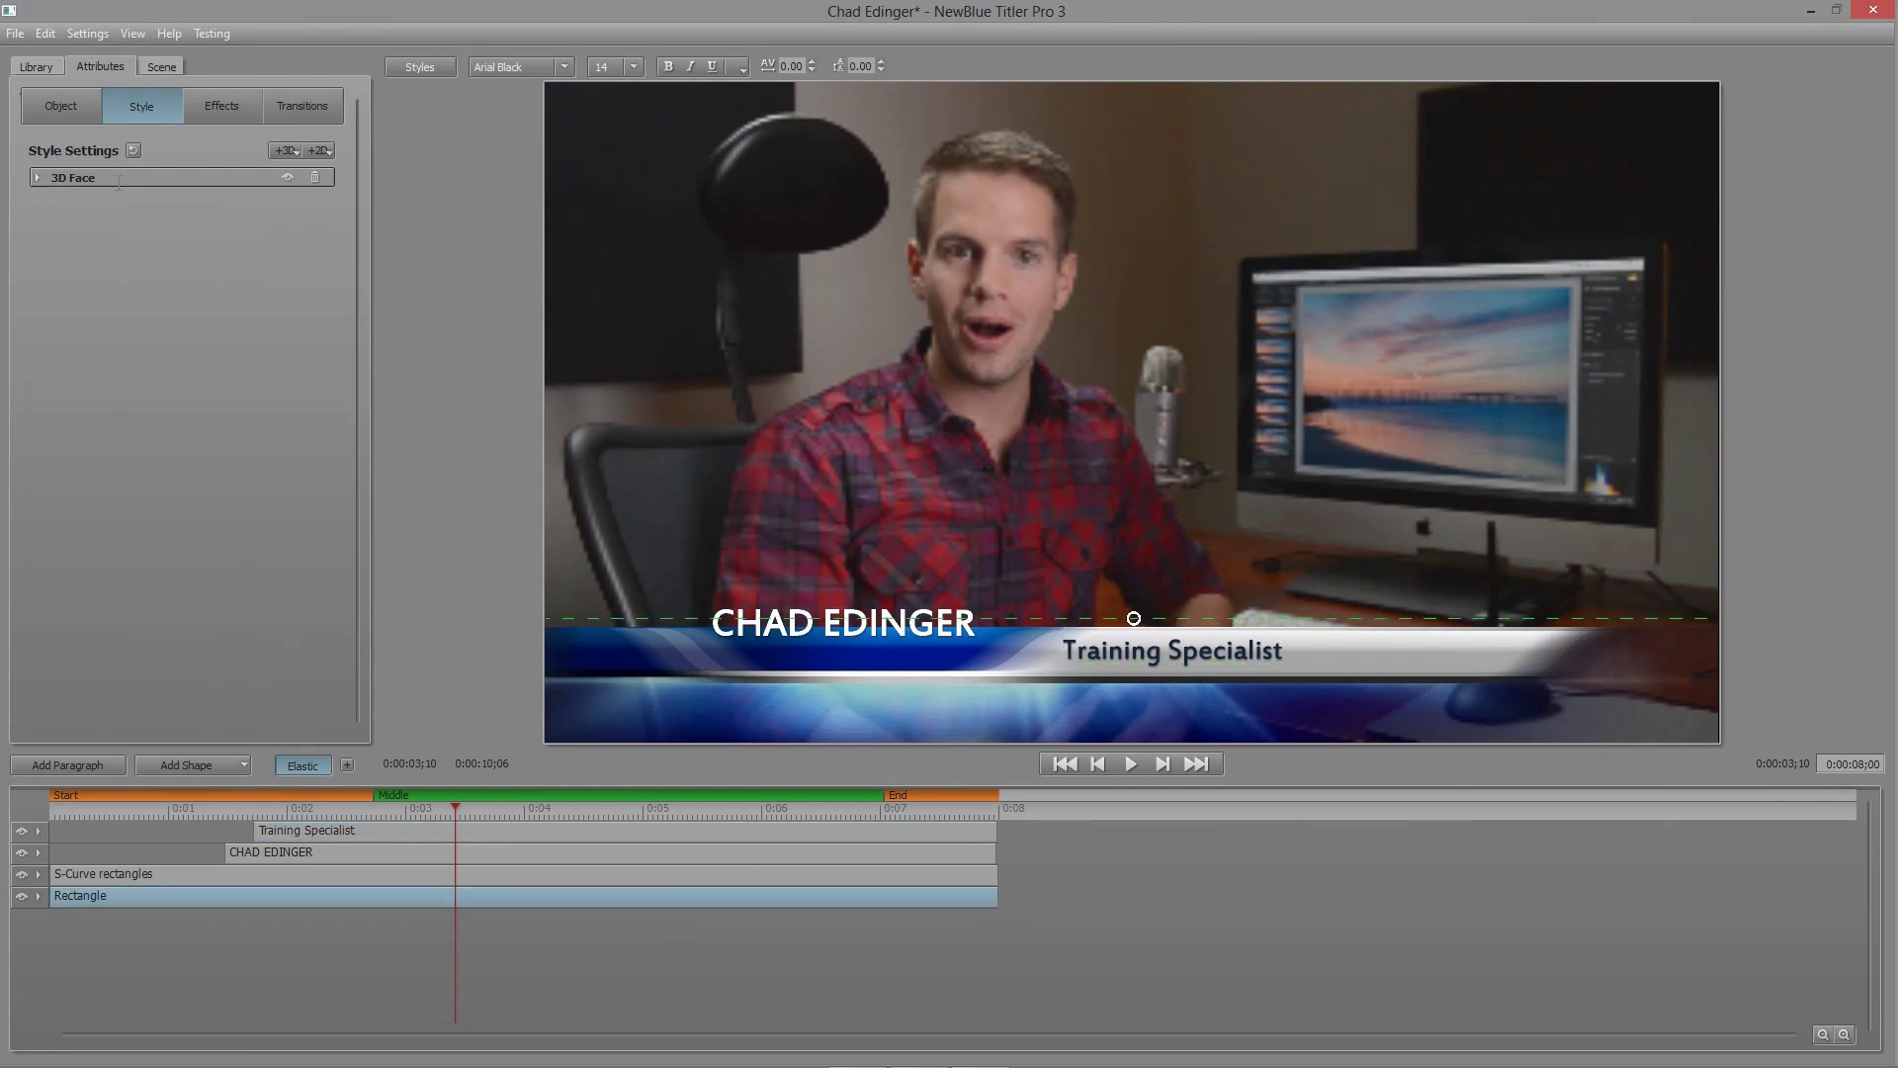
pyautogui.click(37, 178)
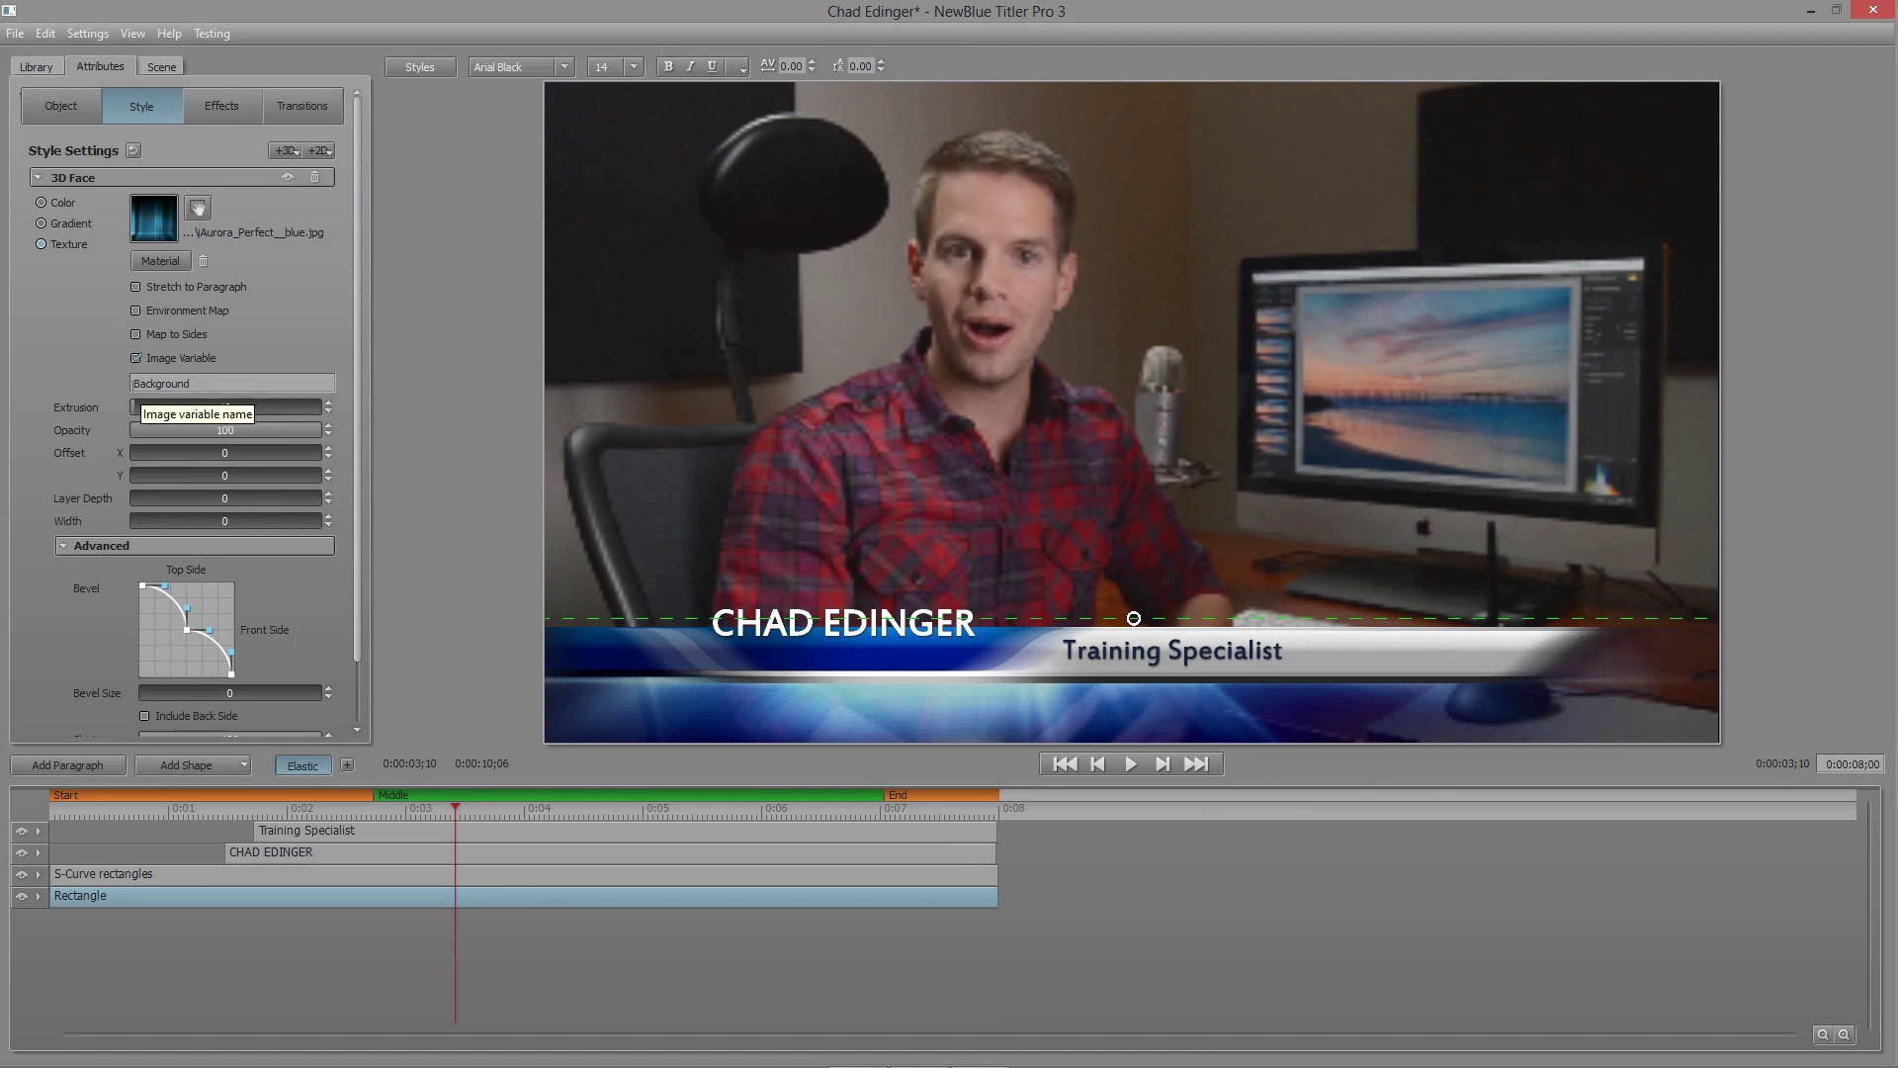
pyautogui.click(219, 382)
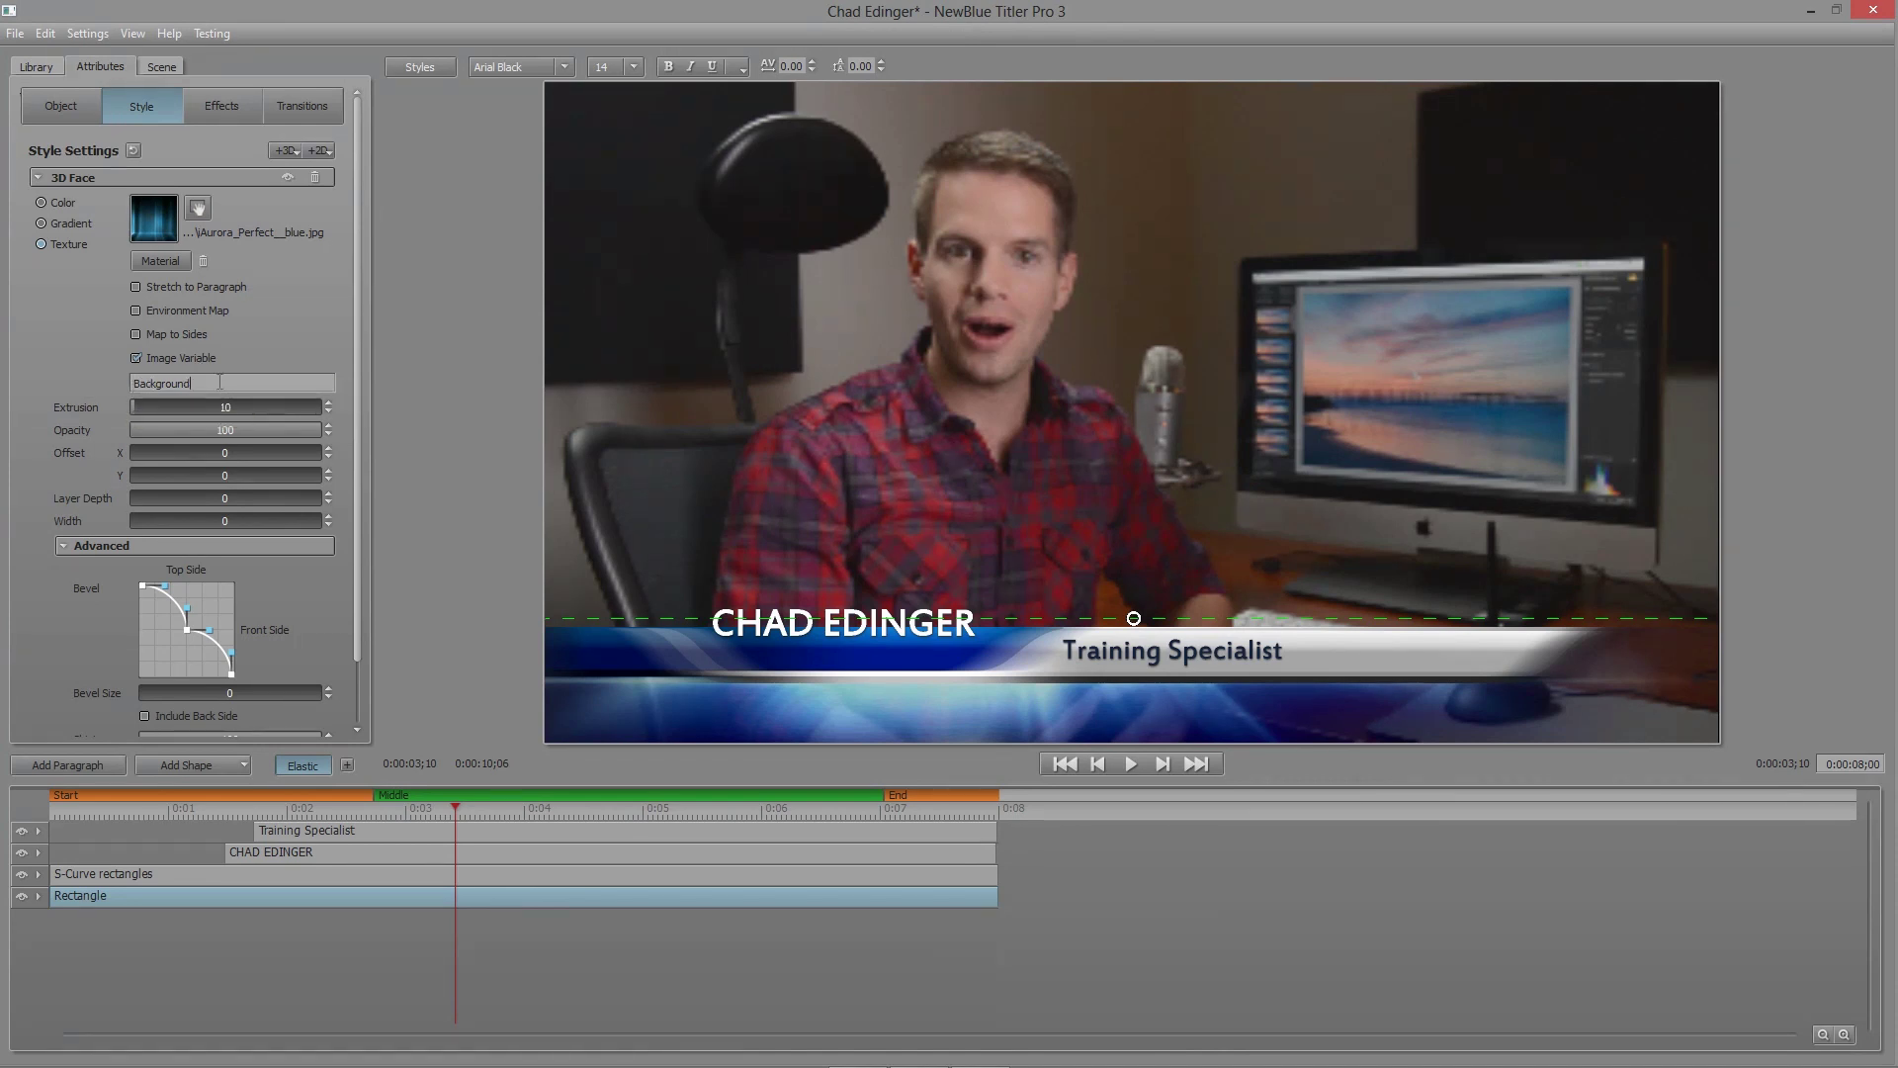
pyautogui.write('Image')
pyautogui.click(1873, 10)
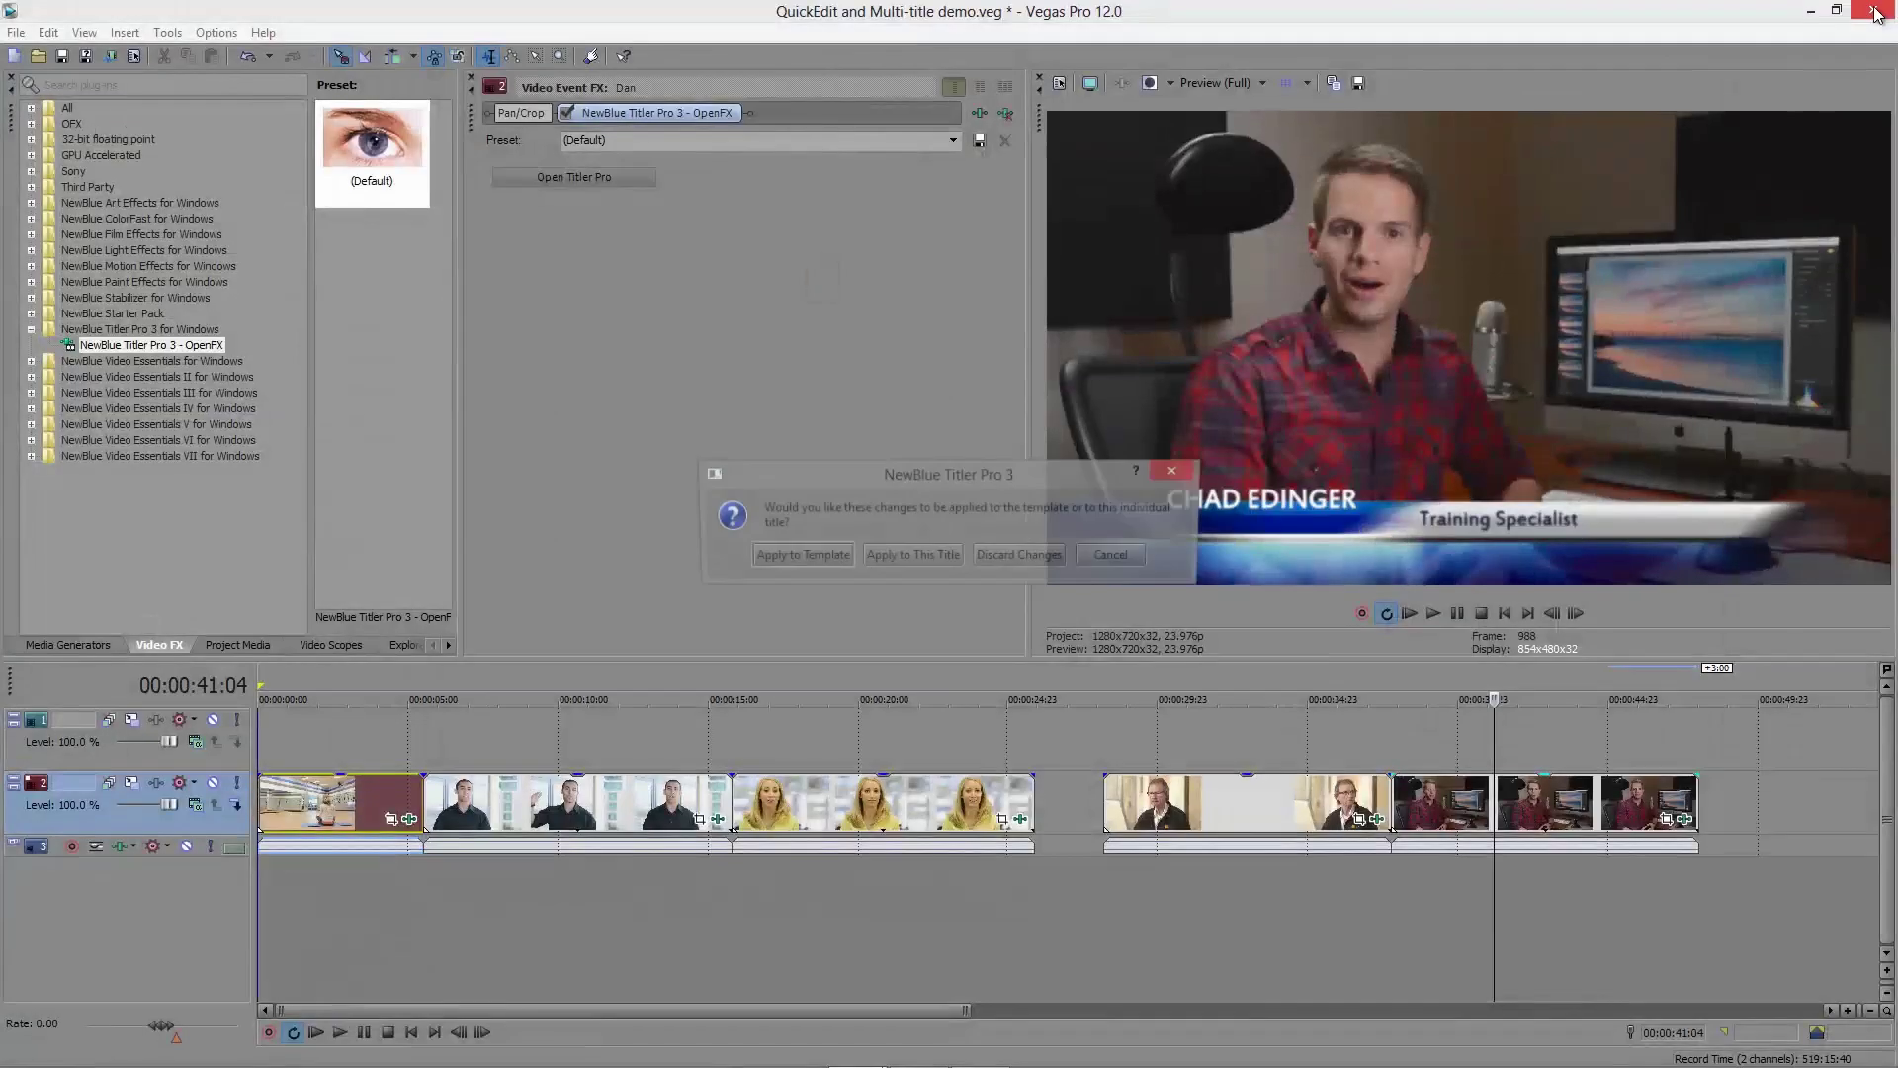
# Step: Apply the title changes and set Chad's background image to iAurora_Perfect_red.jpg
pyautogui.click(809, 554)
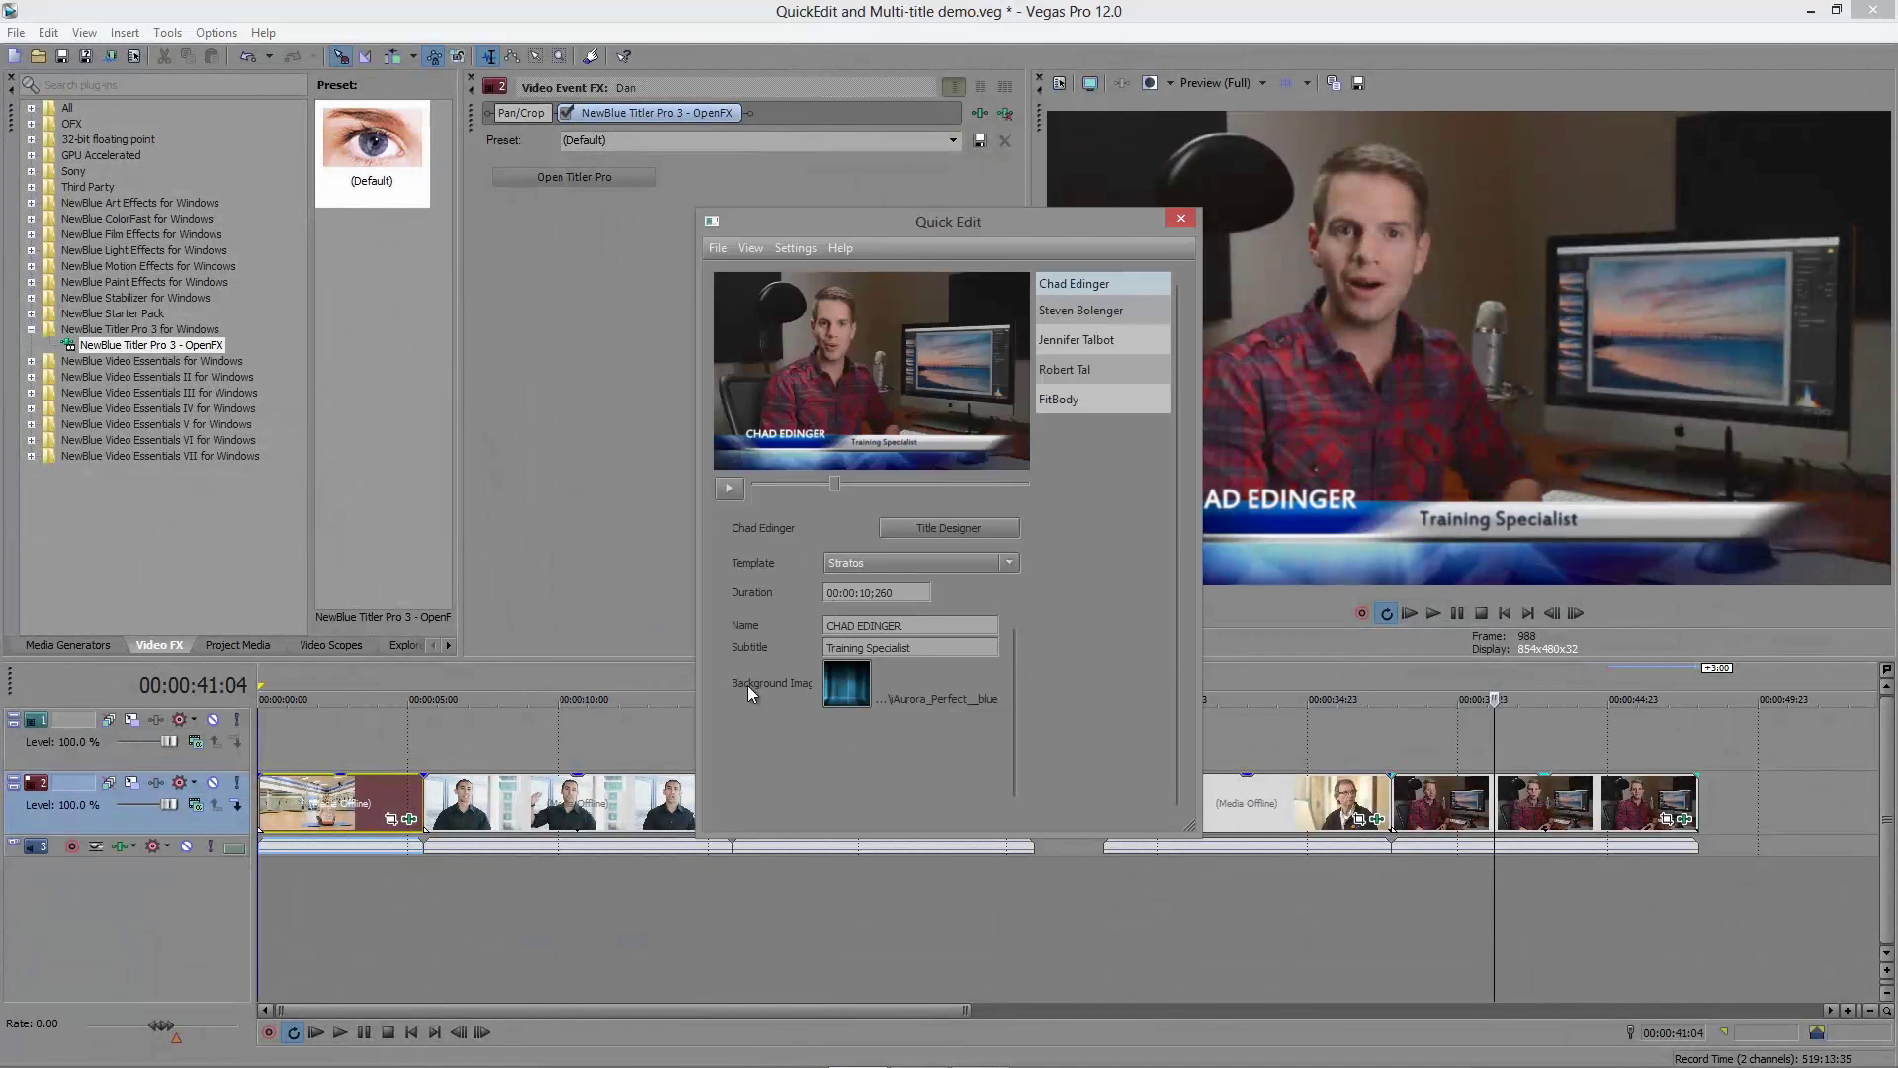
pyautogui.click(856, 696)
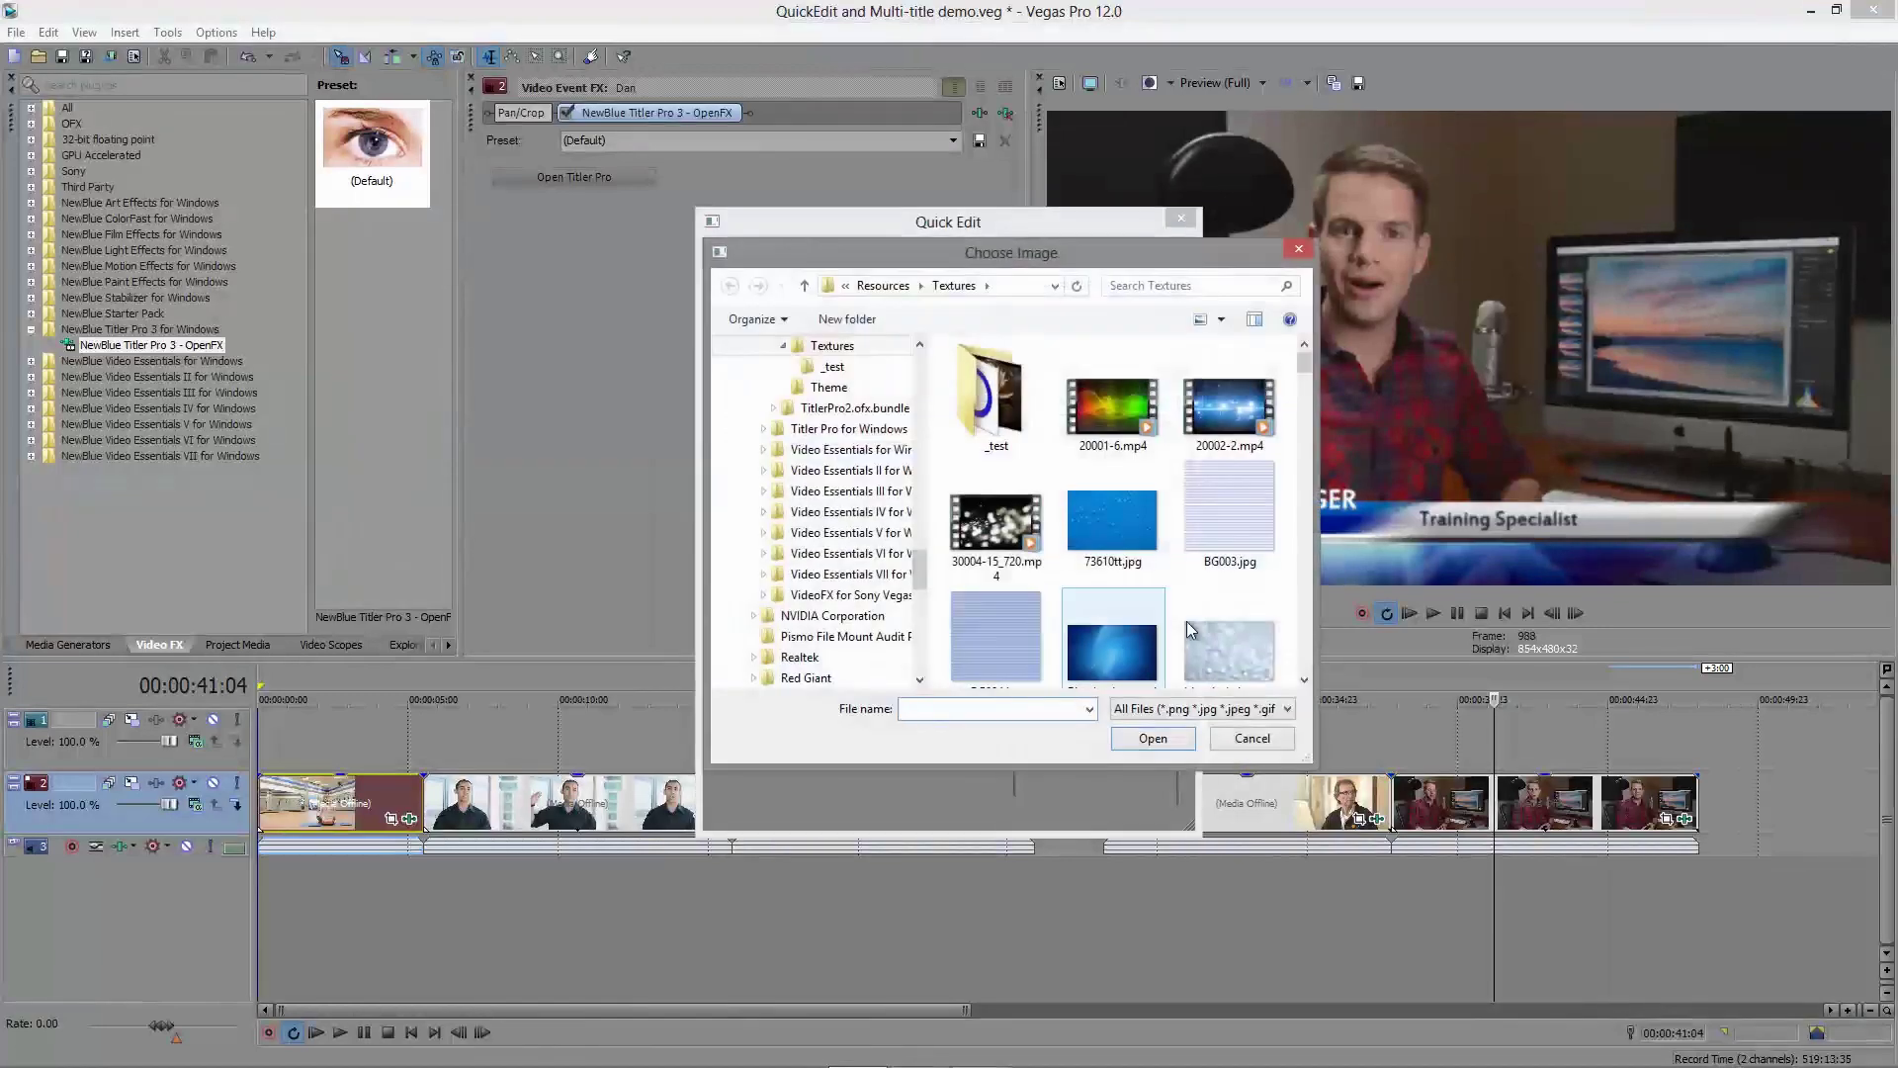
pyautogui.moveTo(1303, 362); pyautogui.dragTo(1309, 526)
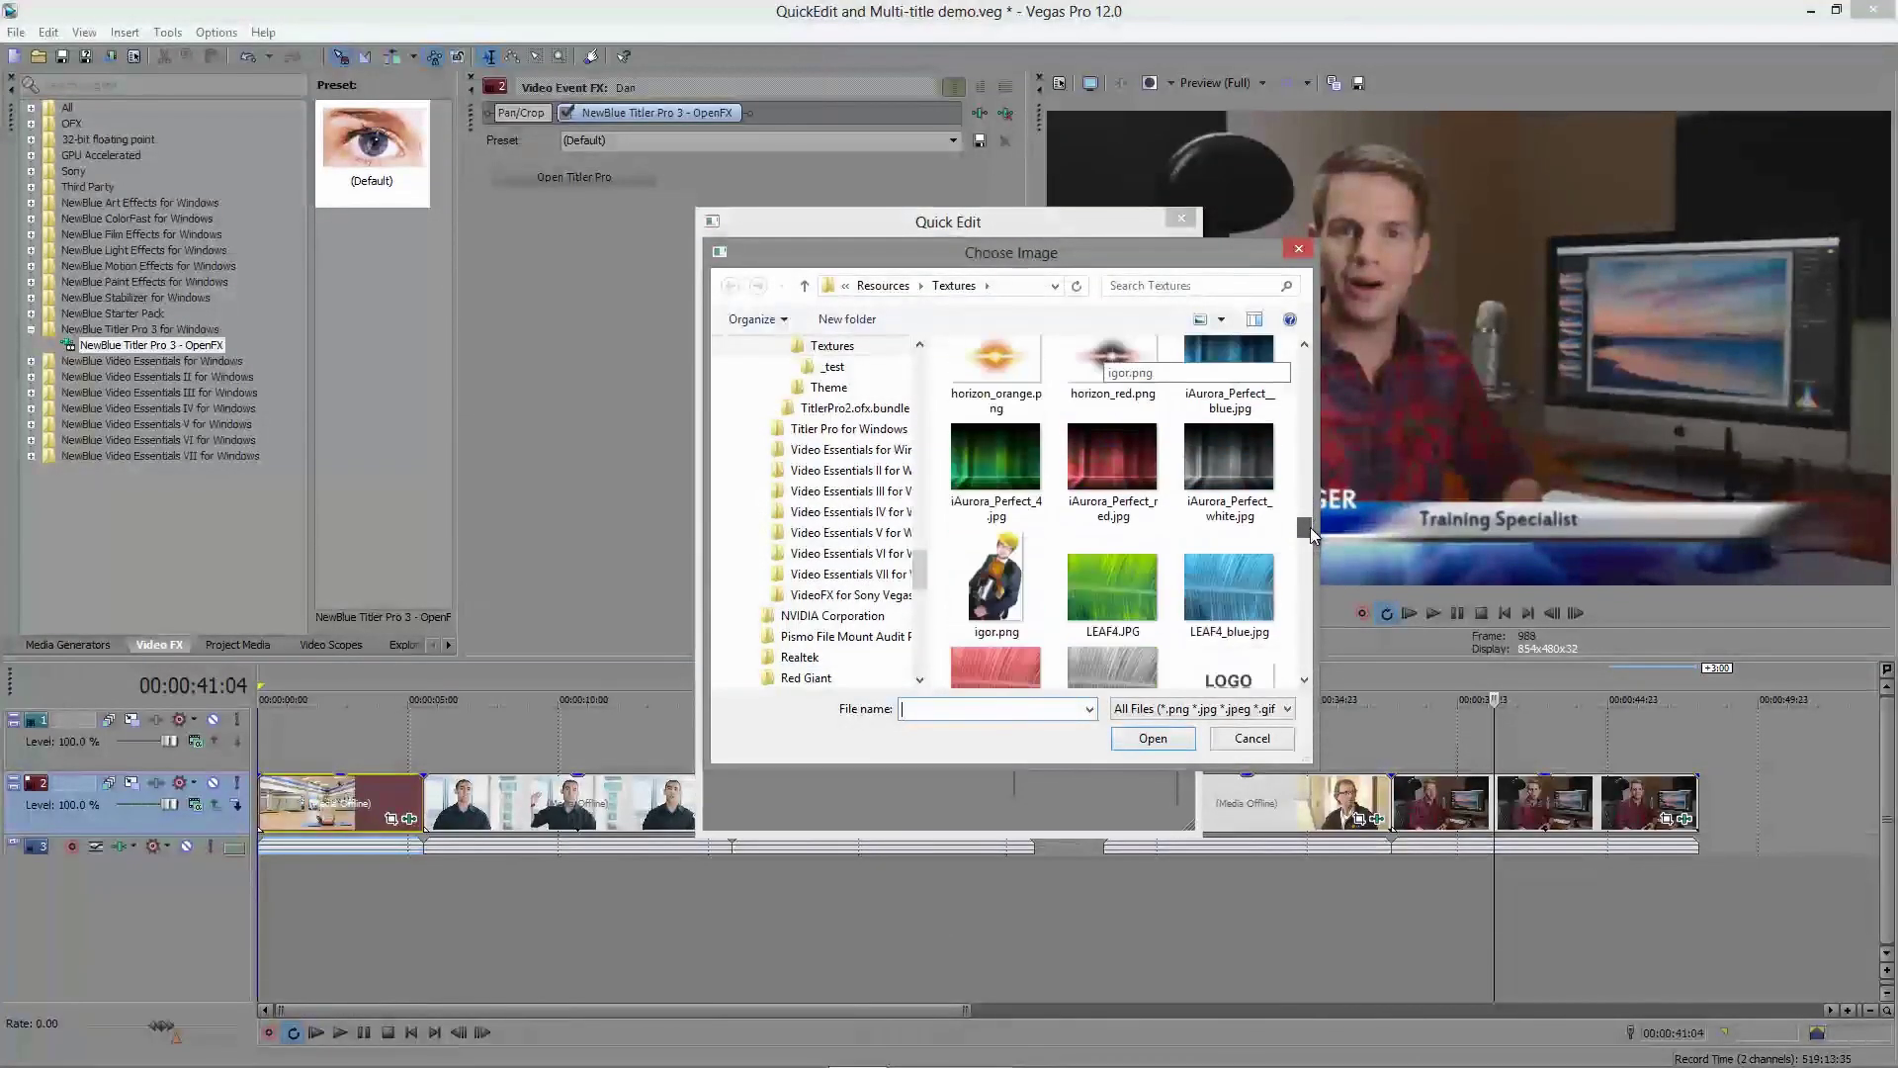
pyautogui.doubleClick(1131, 465)
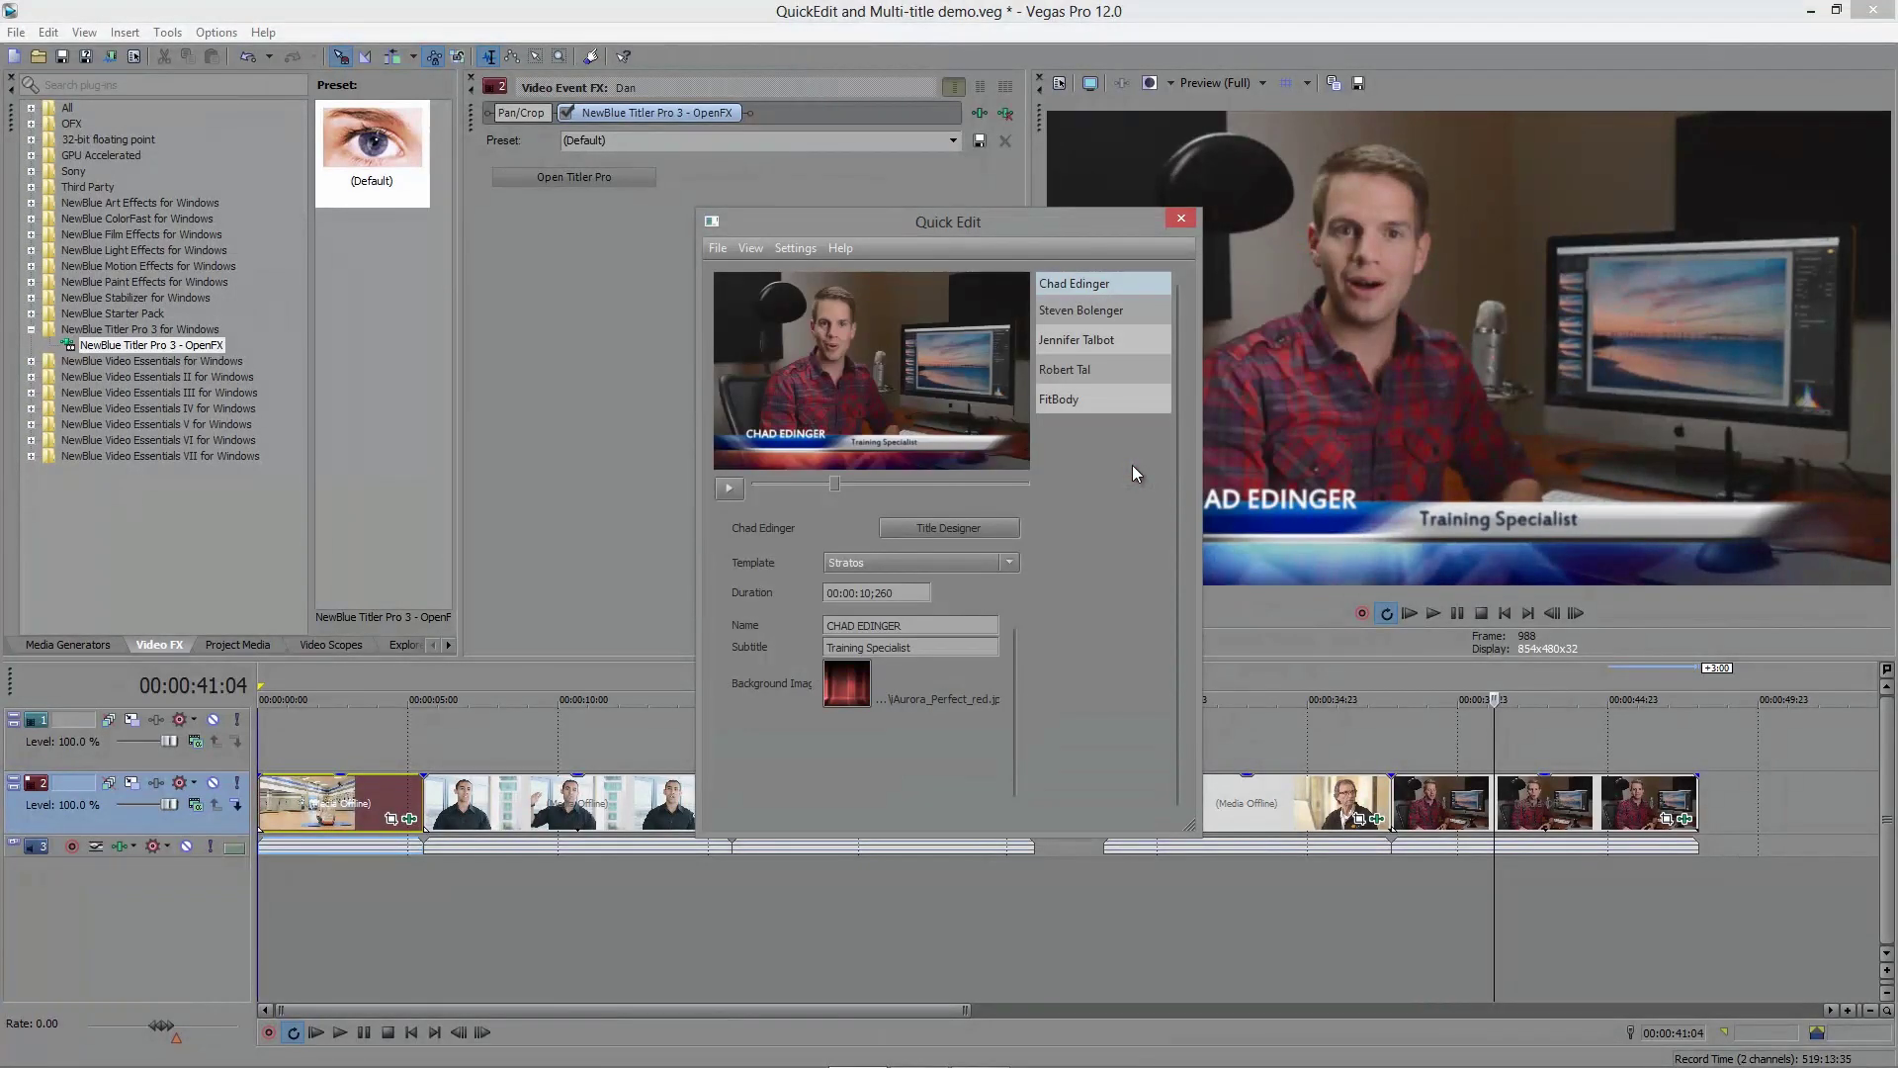
# Step: Move the Quick Edit window aside and return the playhead to the earlier clip
pyautogui.moveTo(1496, 799); pyautogui.dragTo(1513, 799)
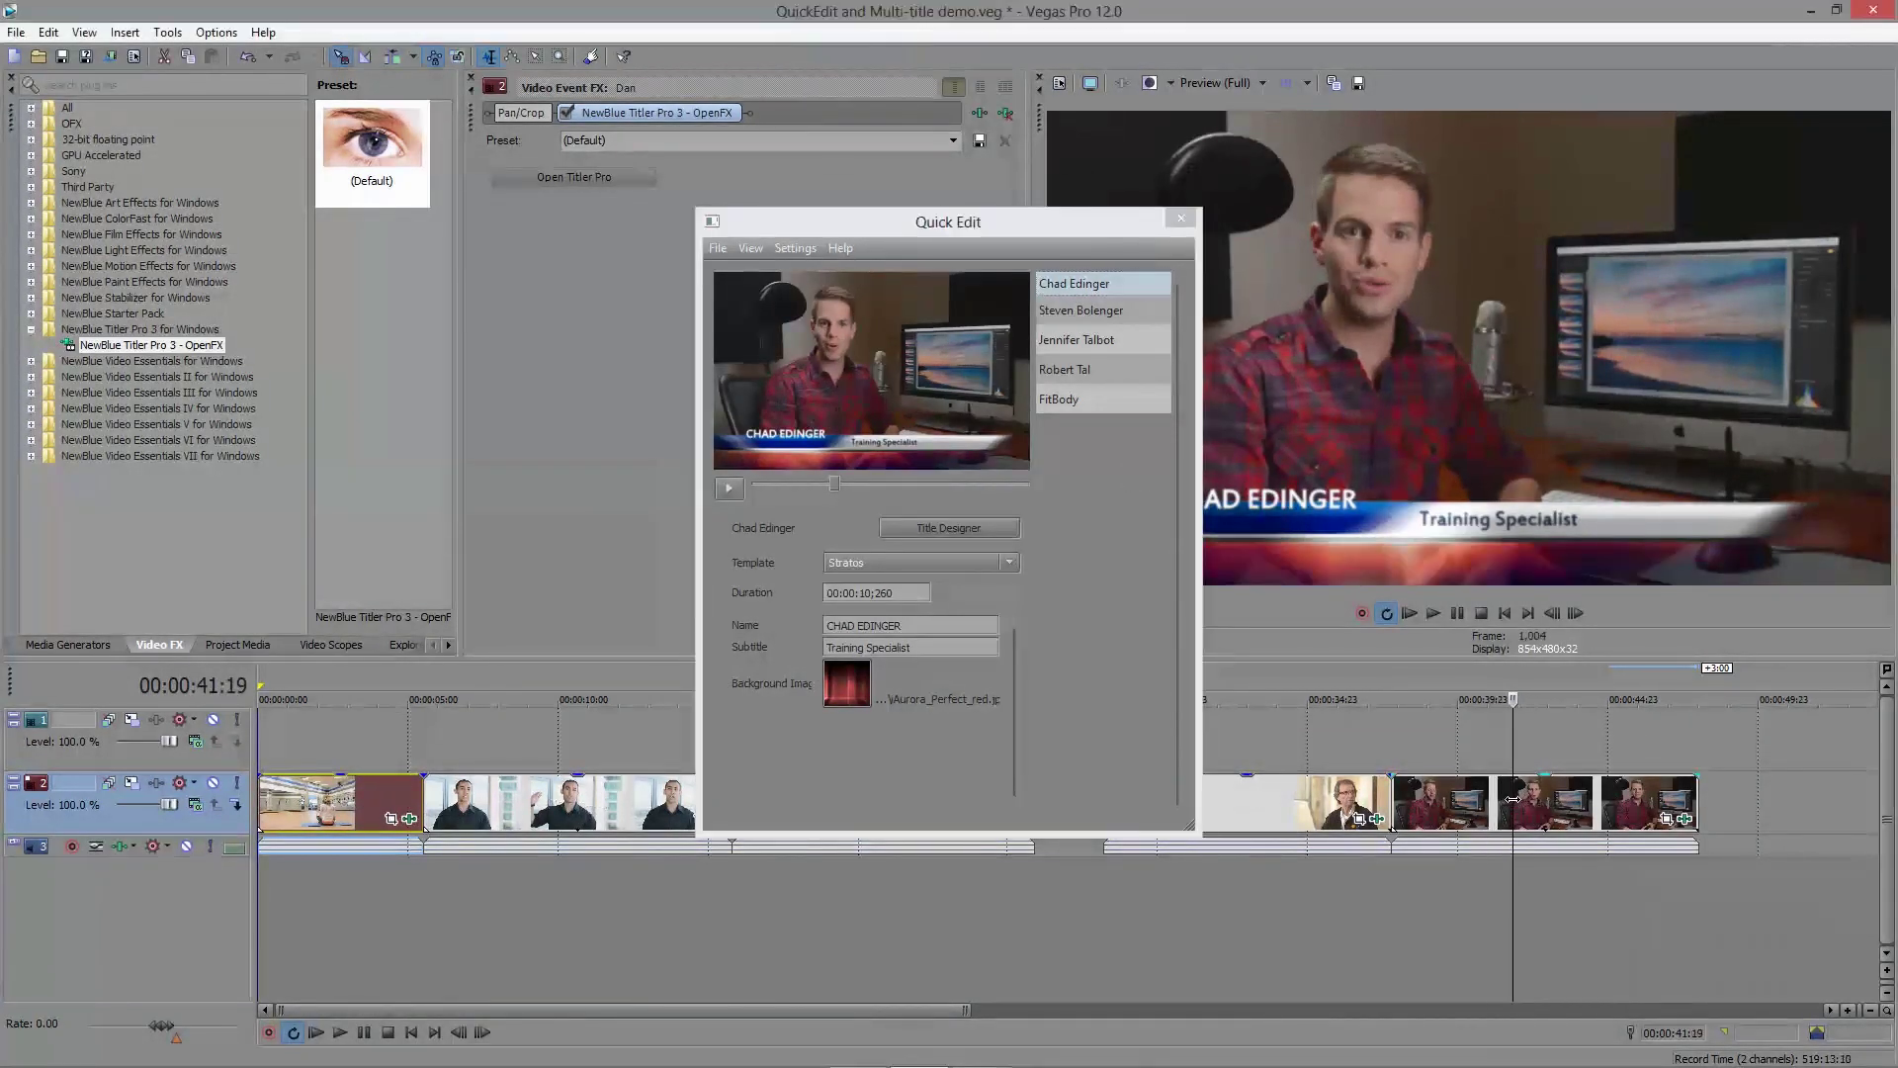
pyautogui.moveTo(977, 224); pyautogui.dragTo(873, 122)
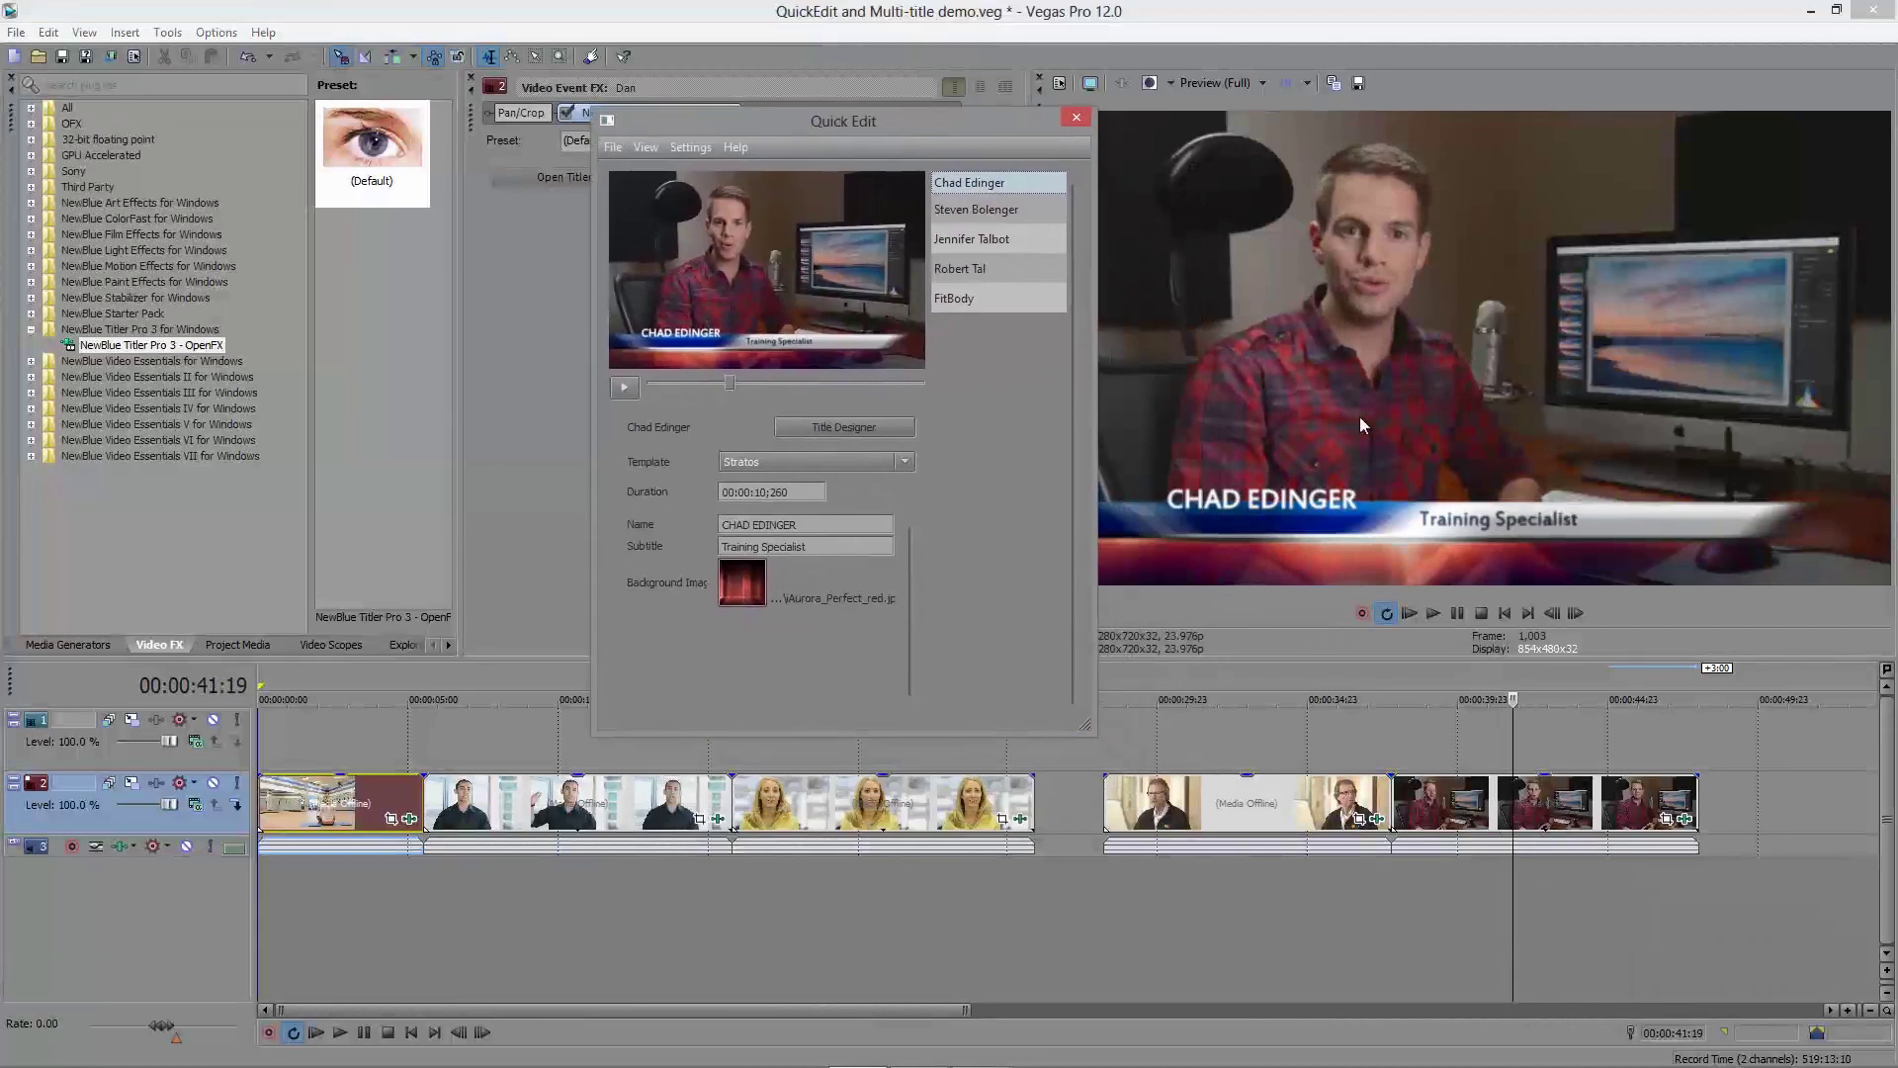
pyautogui.moveTo(1512, 811); pyautogui.dragTo(1284, 801)
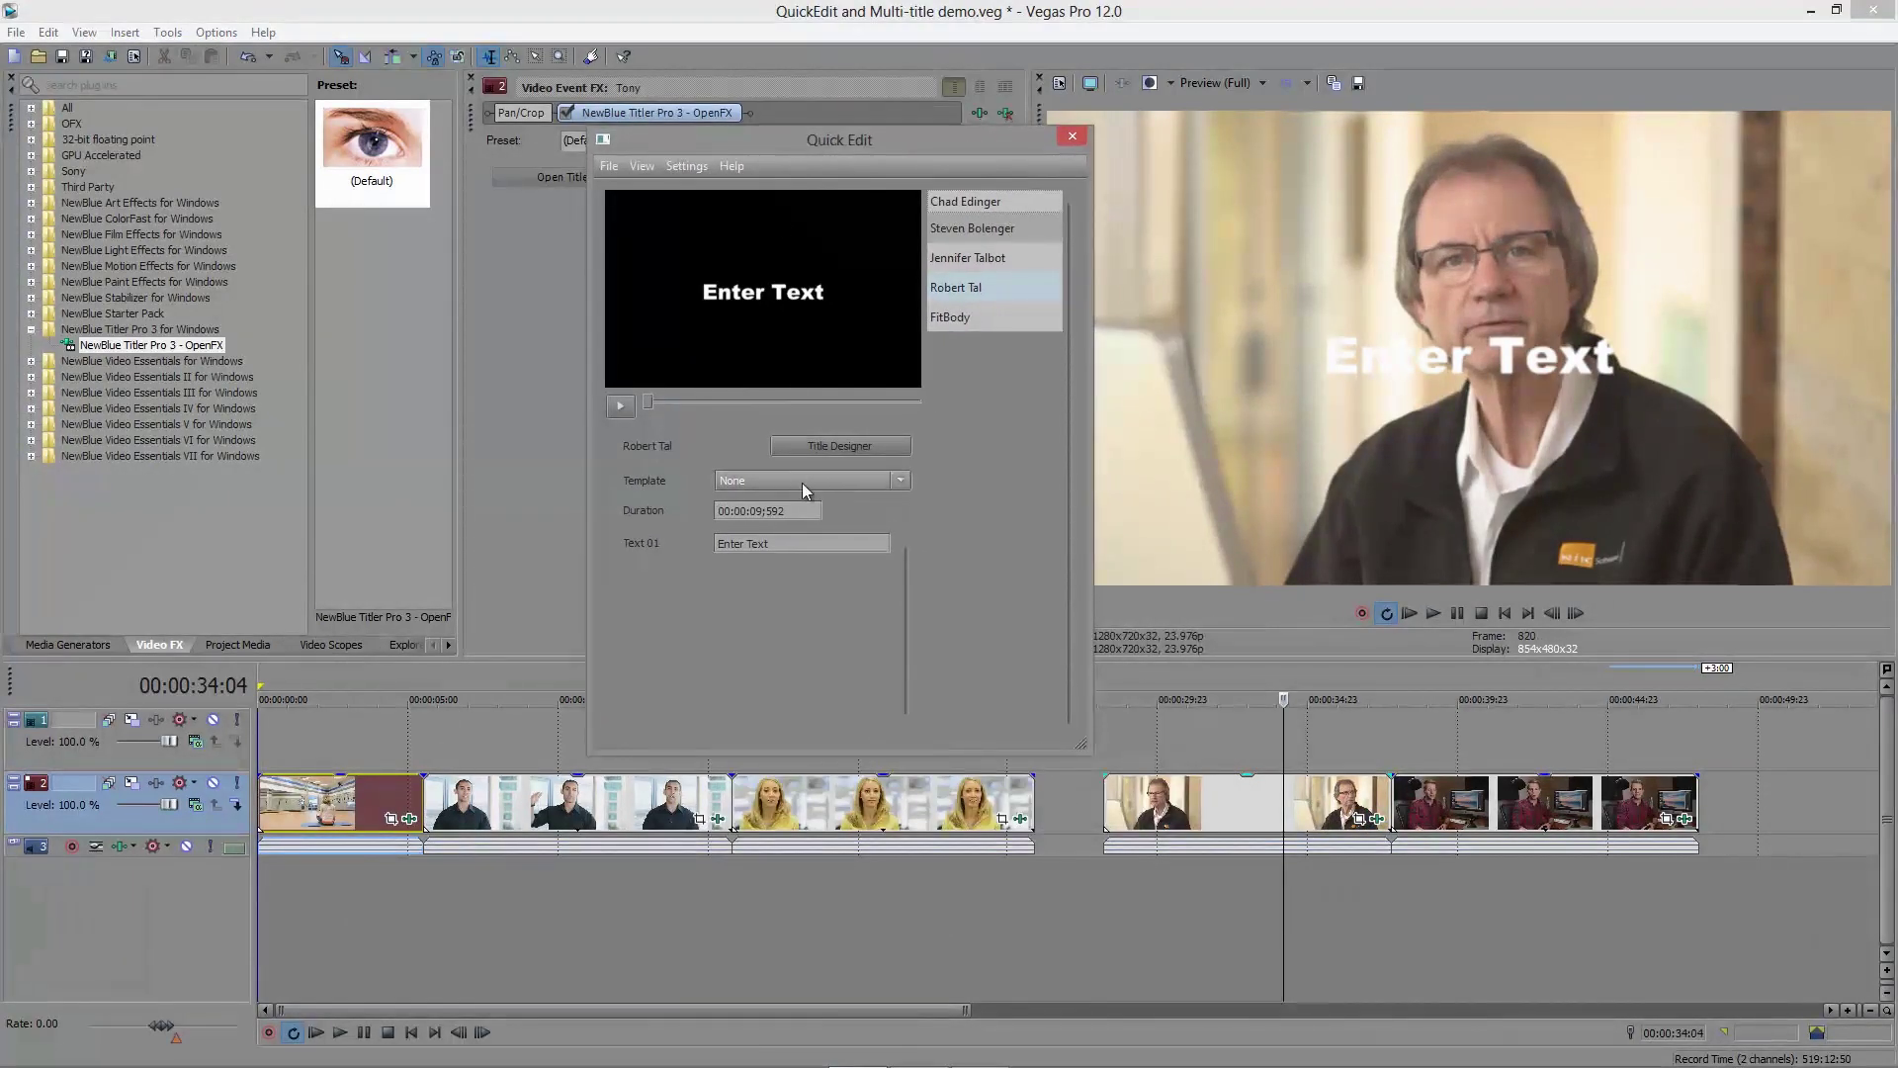
# Step: Apply the Stratos template to the fourth title and preview its animation
pyautogui.click(803, 483)
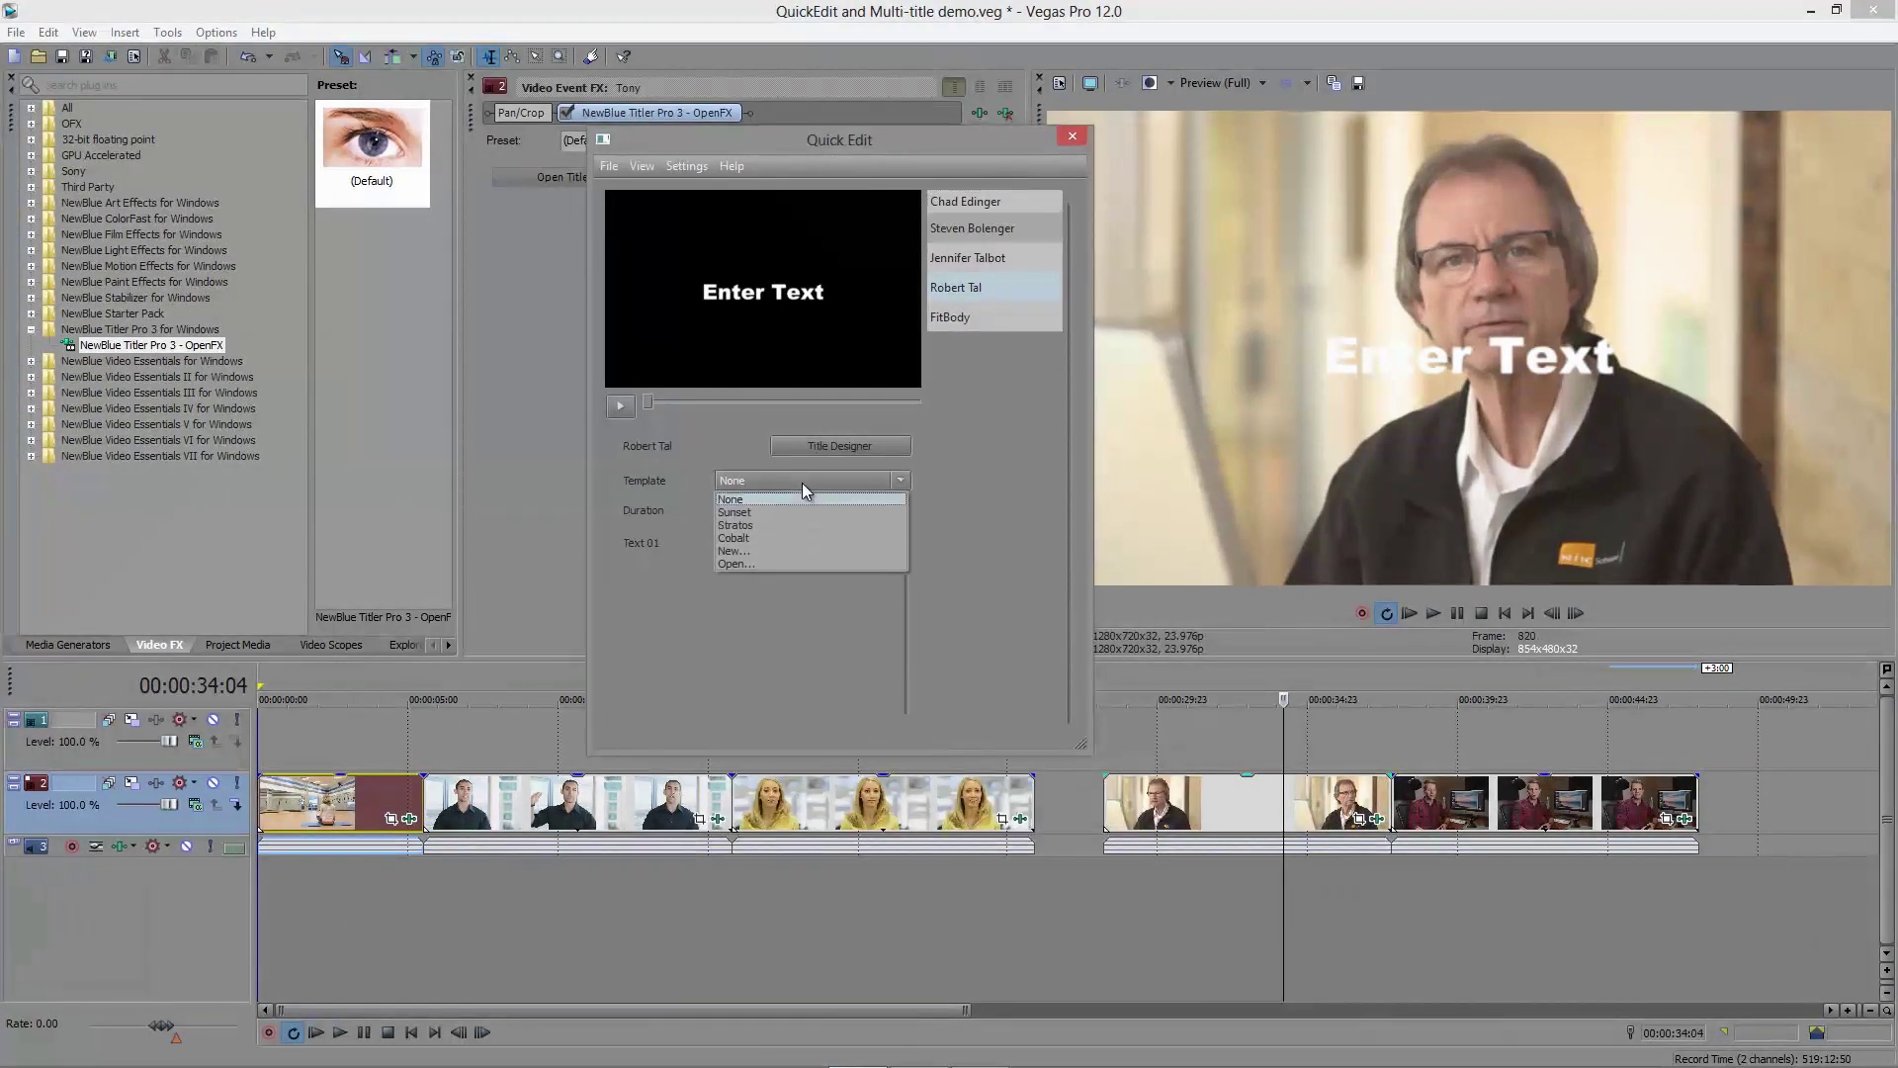
pyautogui.click(769, 524)
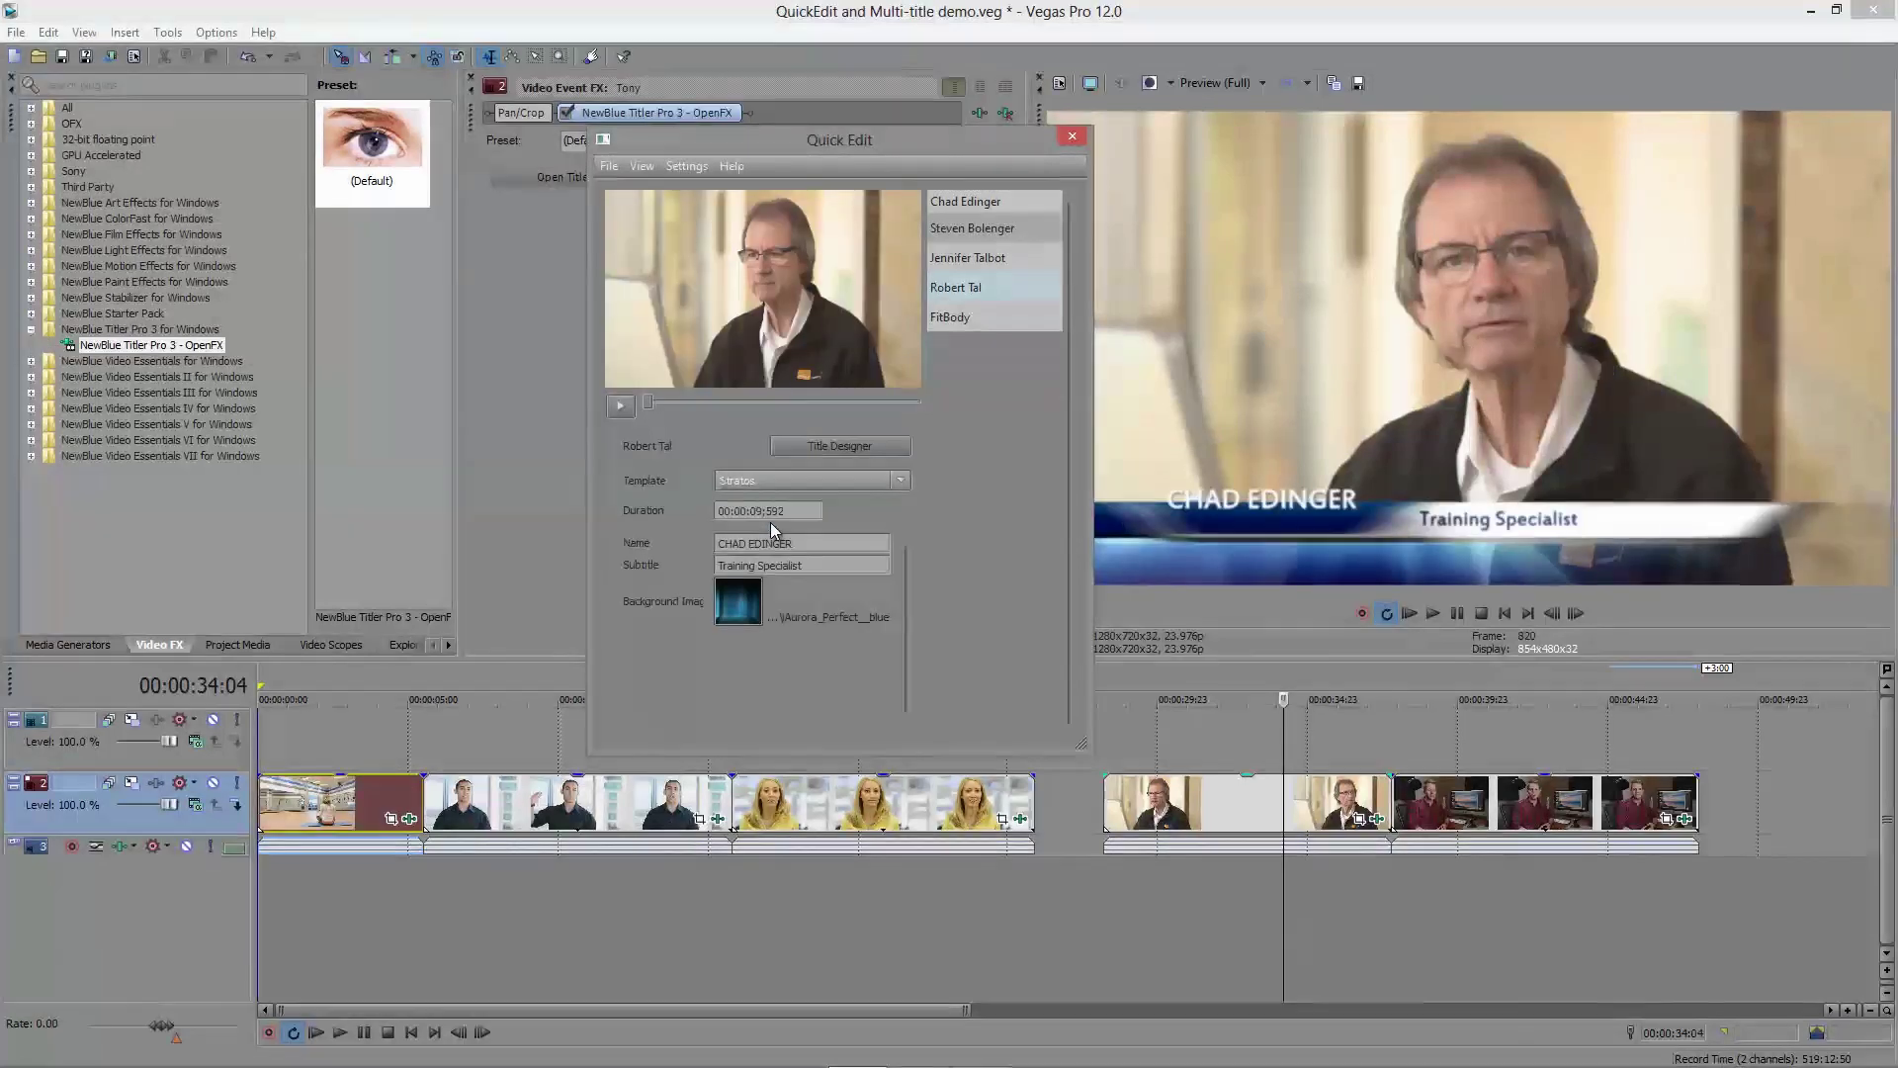
pyautogui.click(623, 408)
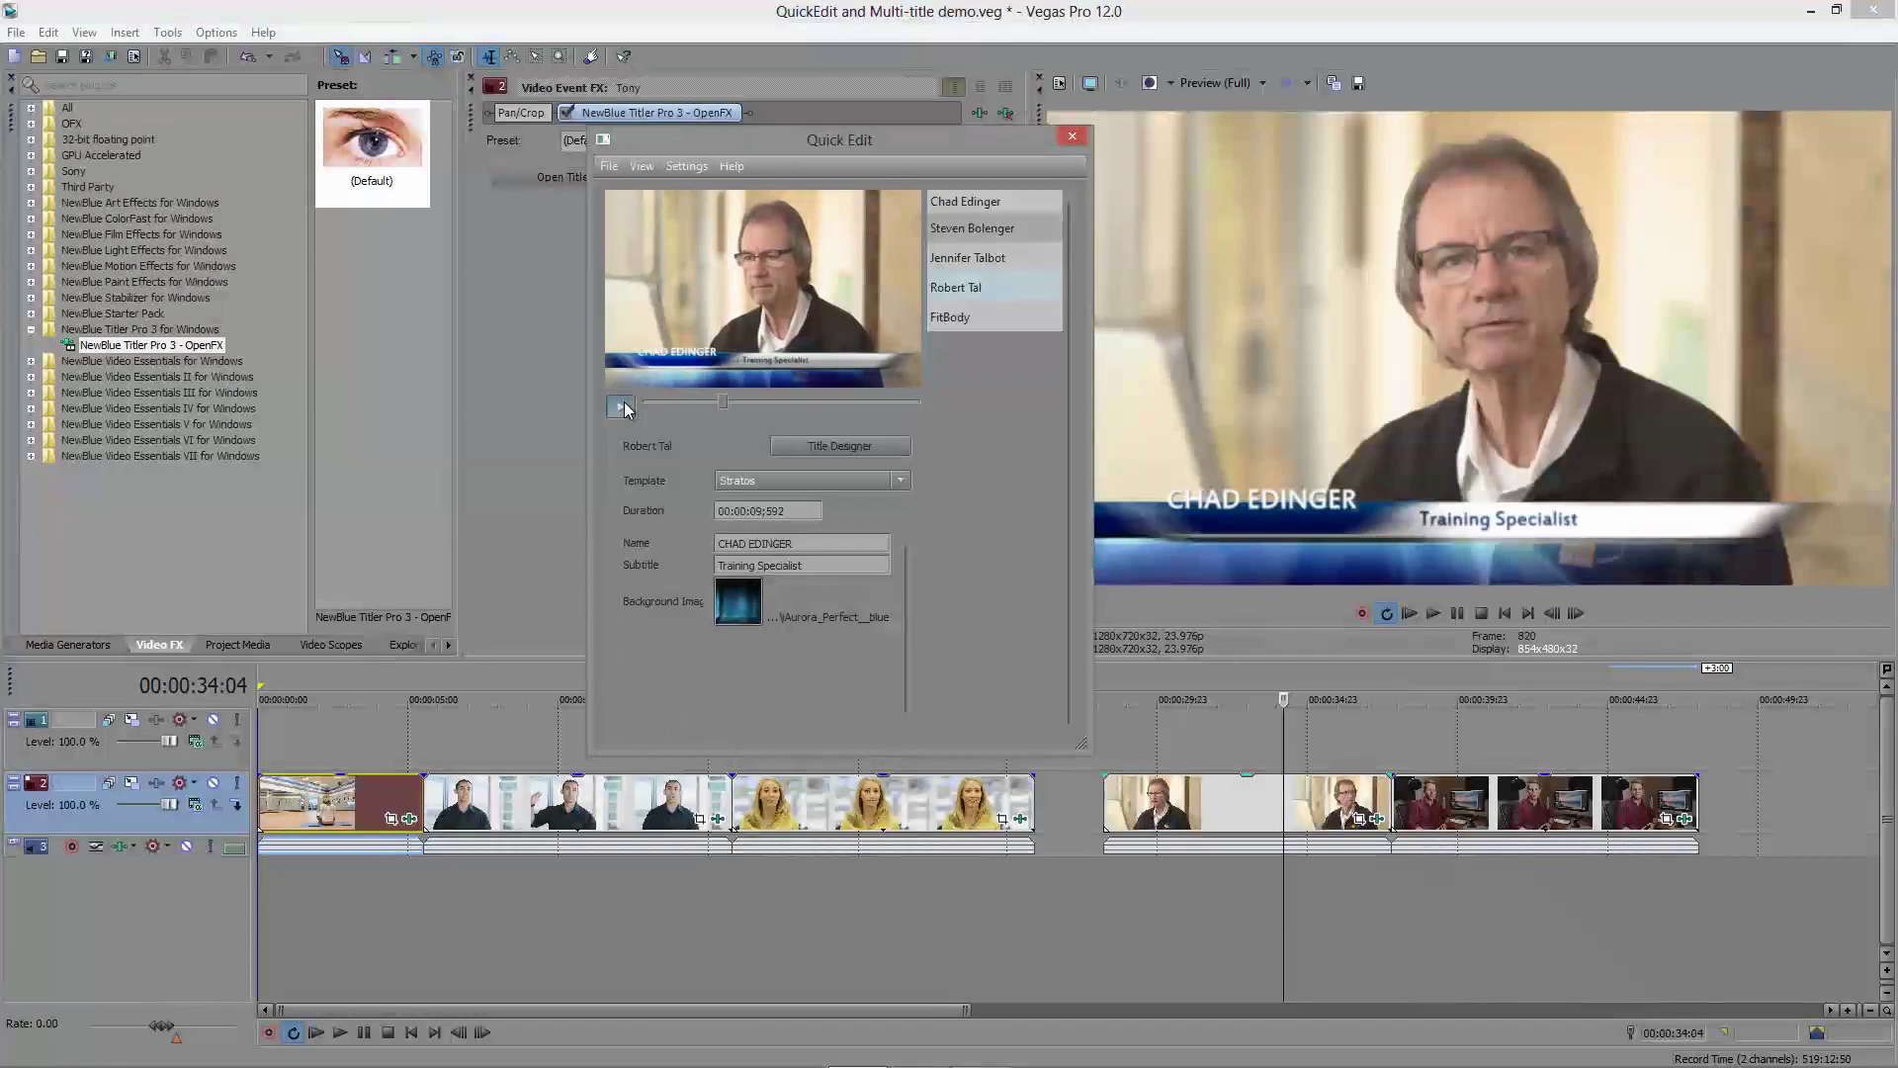
# Step: Replace the title's background with 20002-2.mp4 and replay the preview
pyautogui.click(751, 615)
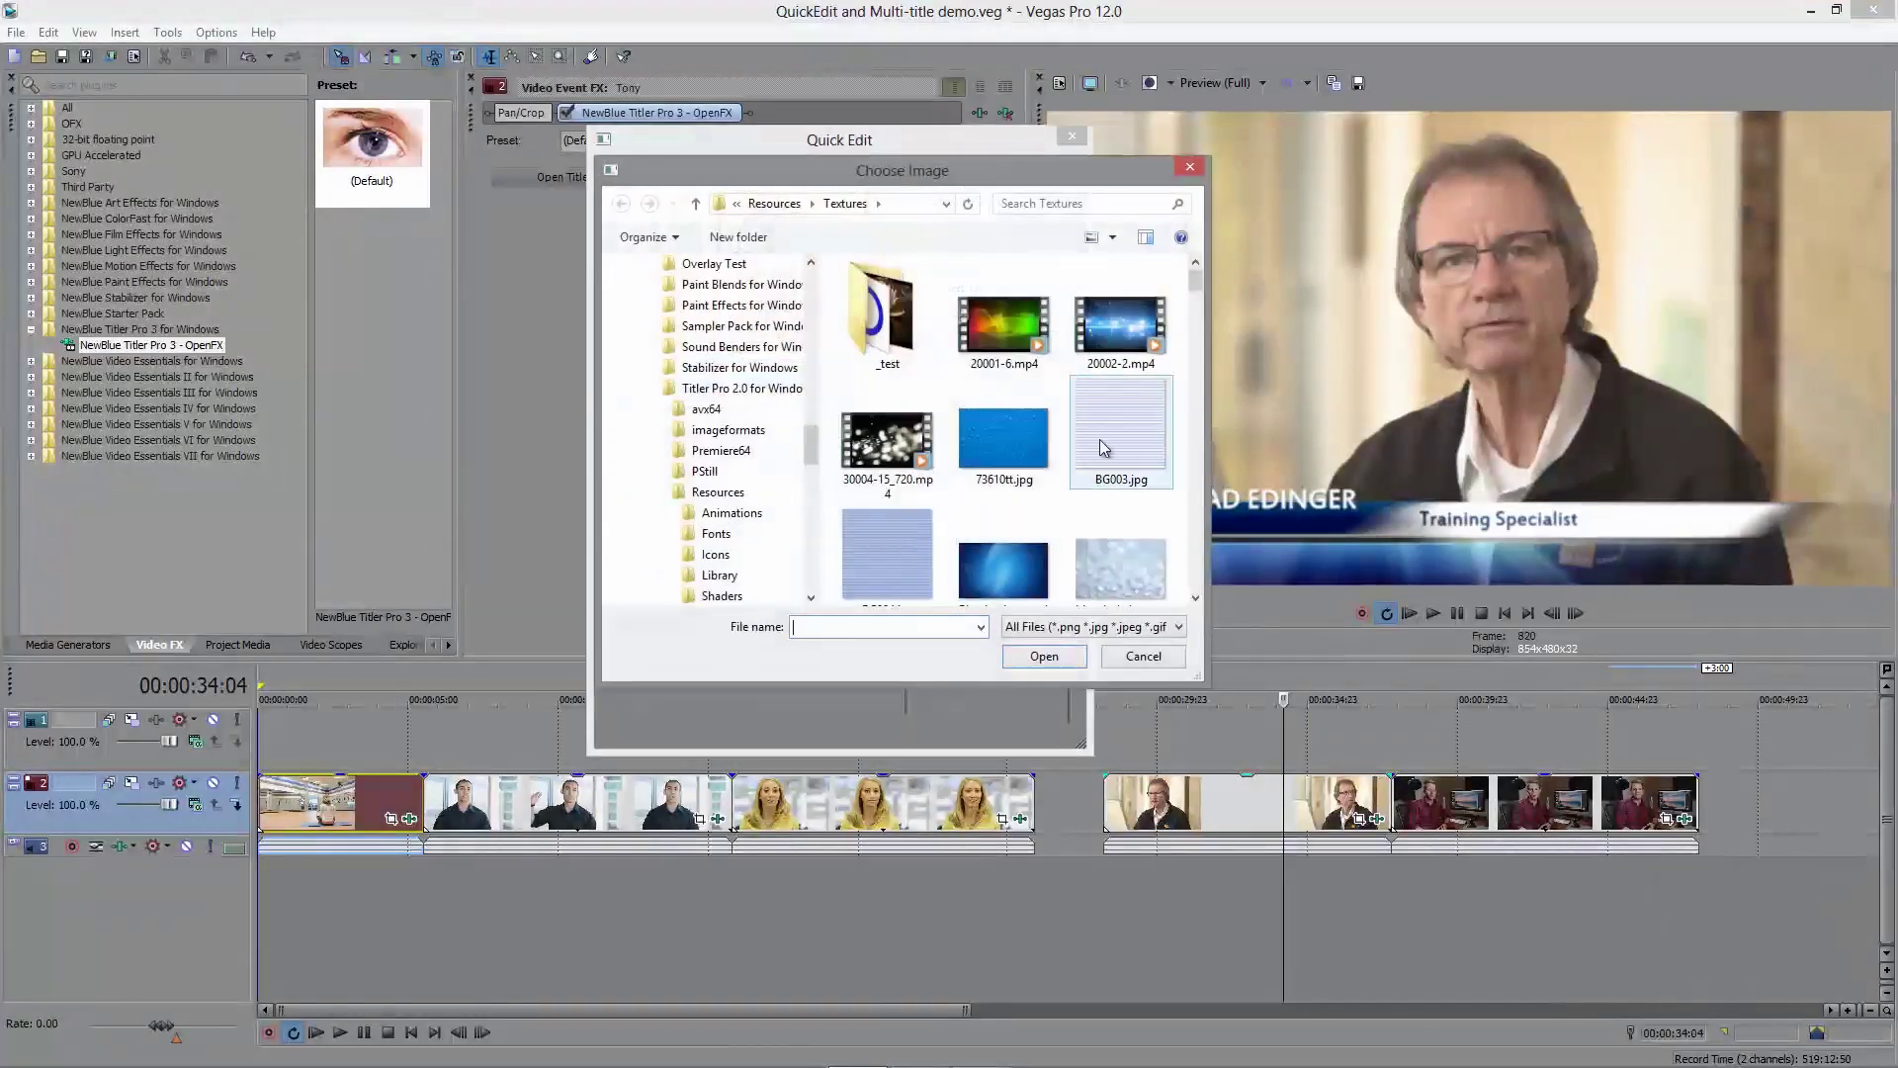
pyautogui.moveTo(1194, 287); pyautogui.dragTo(1194, 442)
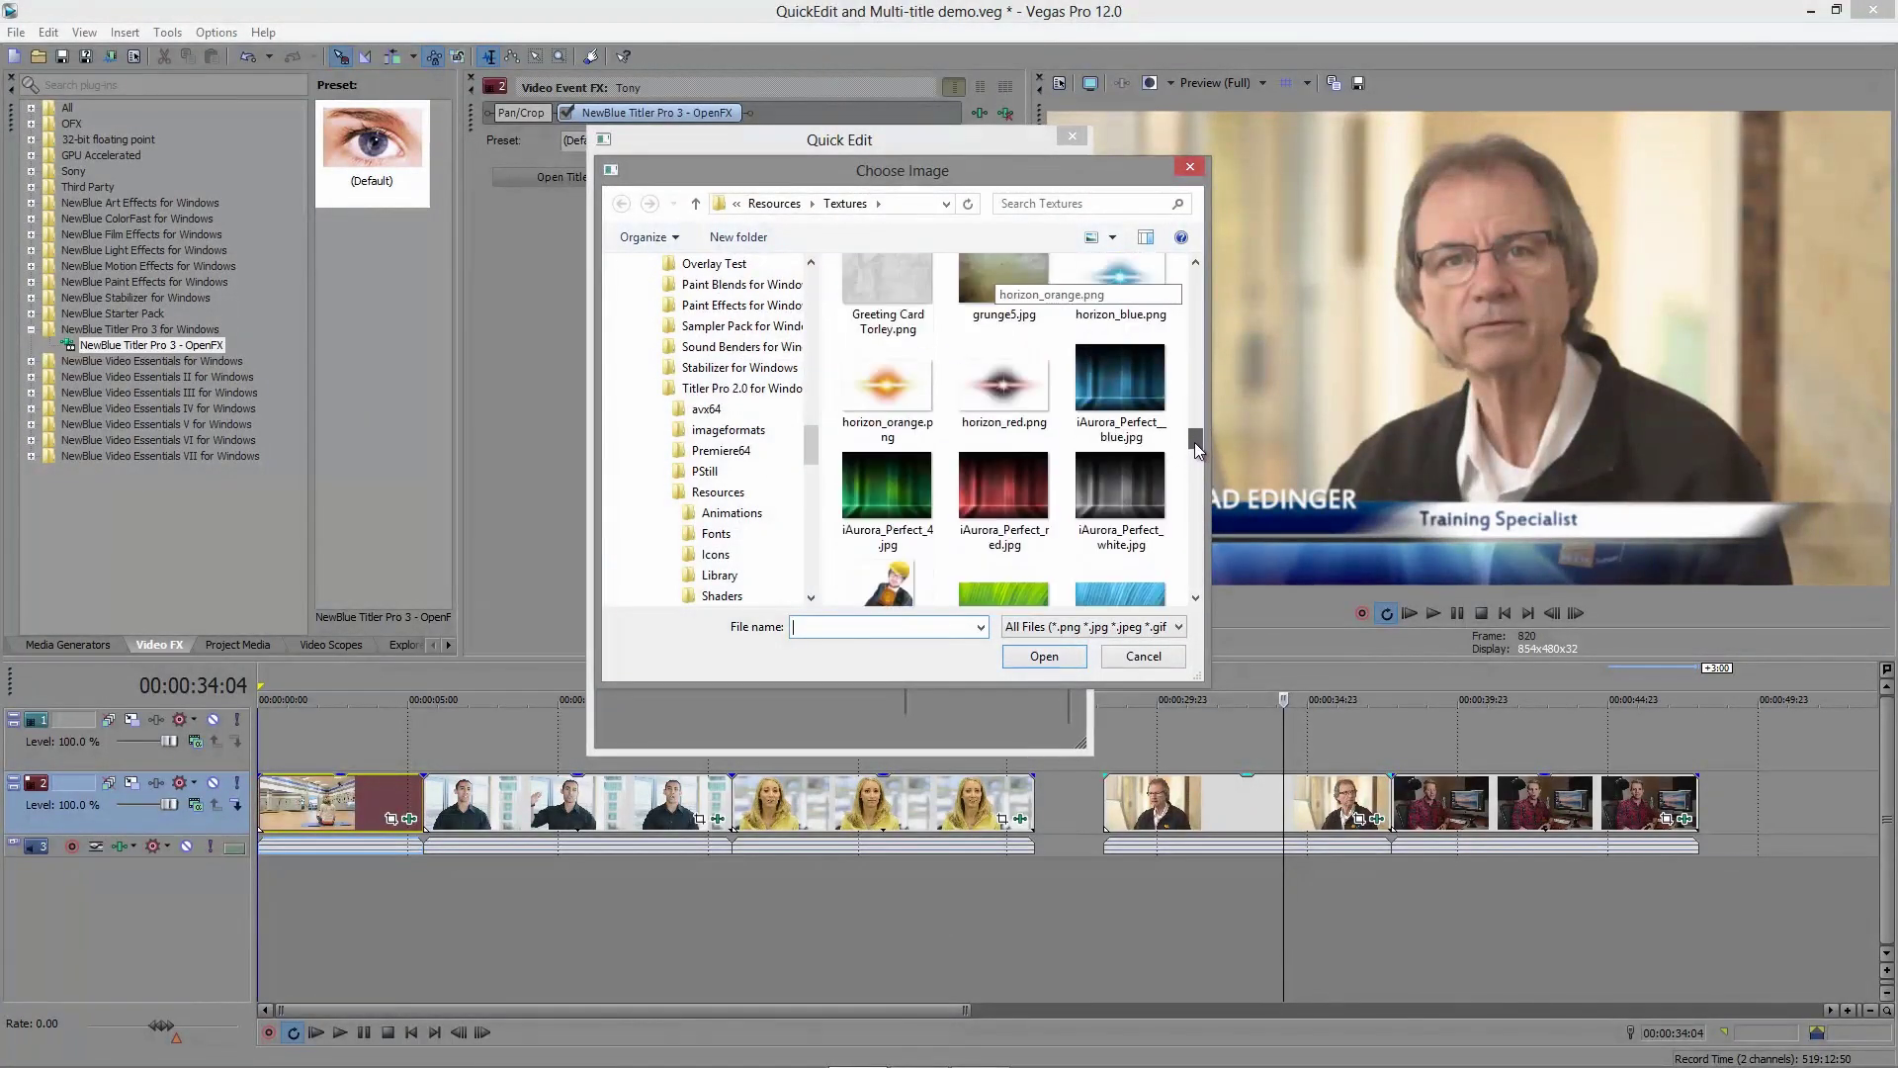
pyautogui.click(1105, 502)
pyautogui.doubleClick(1106, 501)
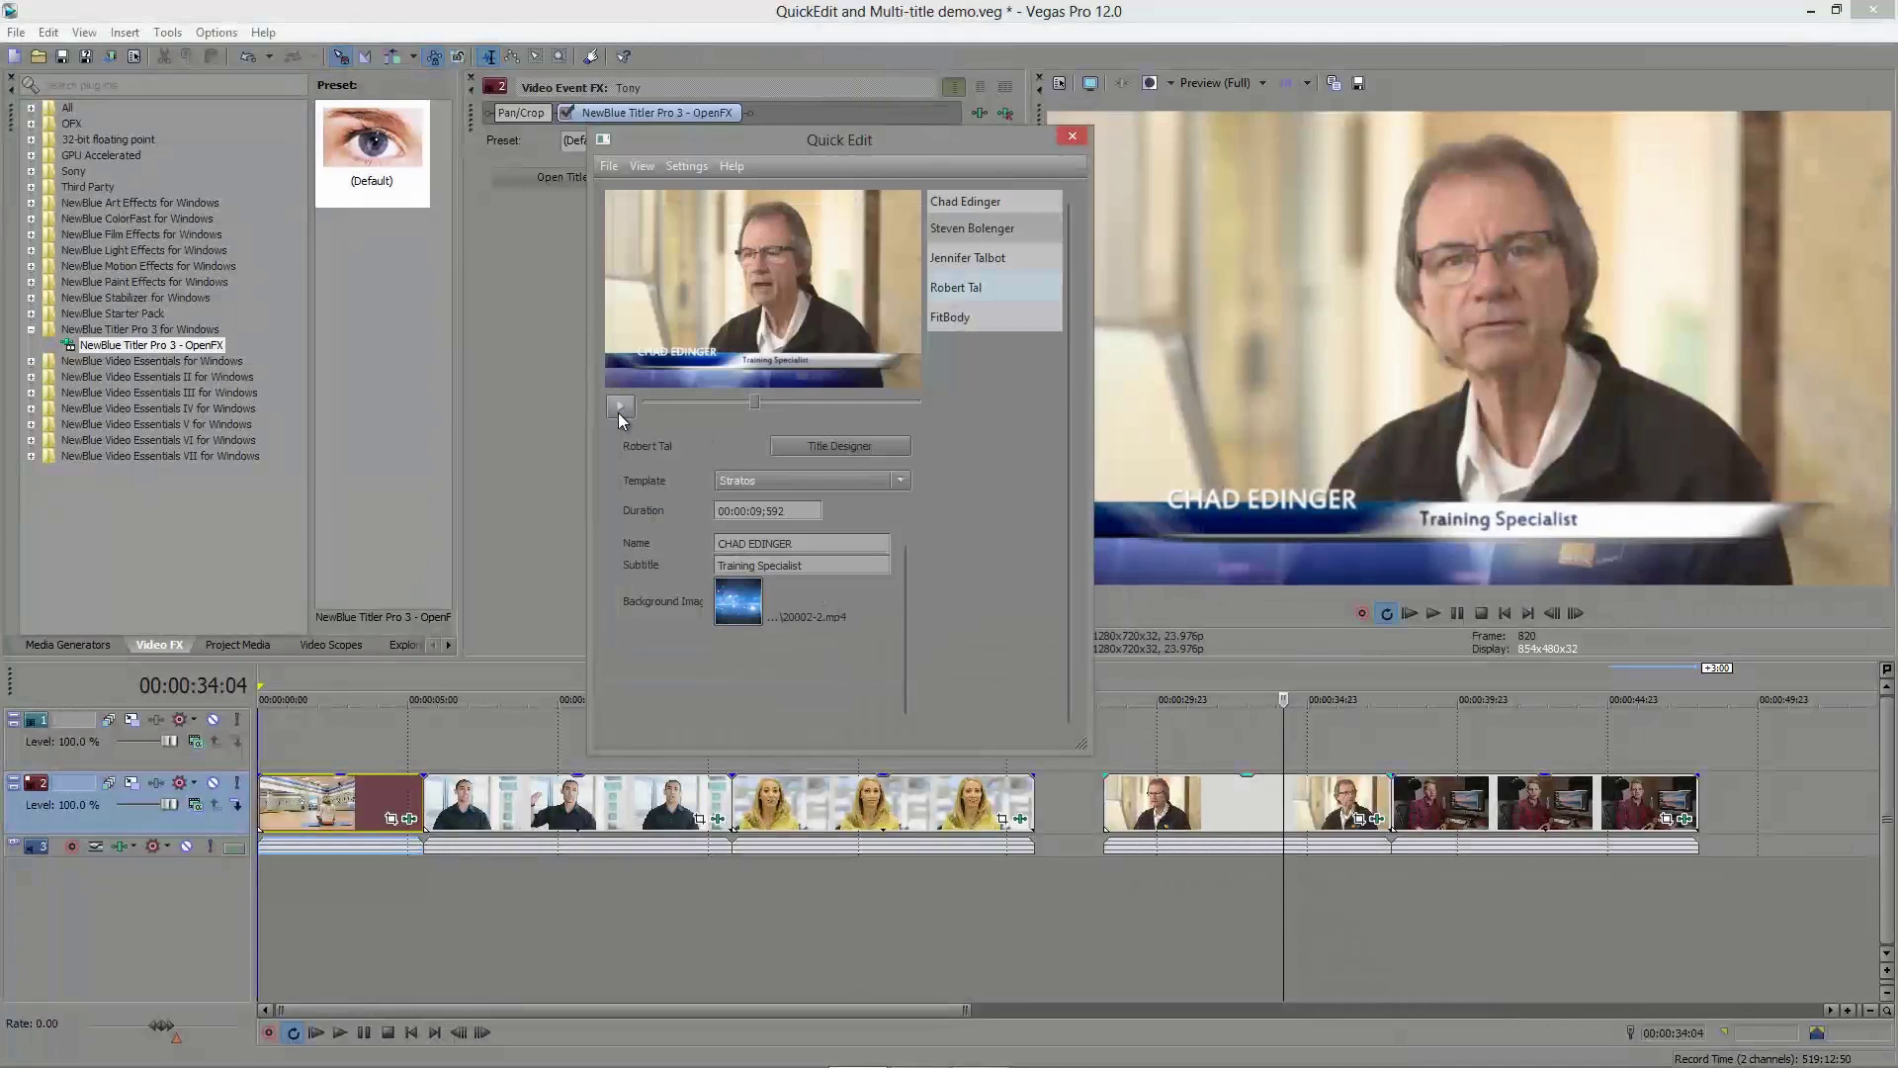
pyautogui.click(621, 408)
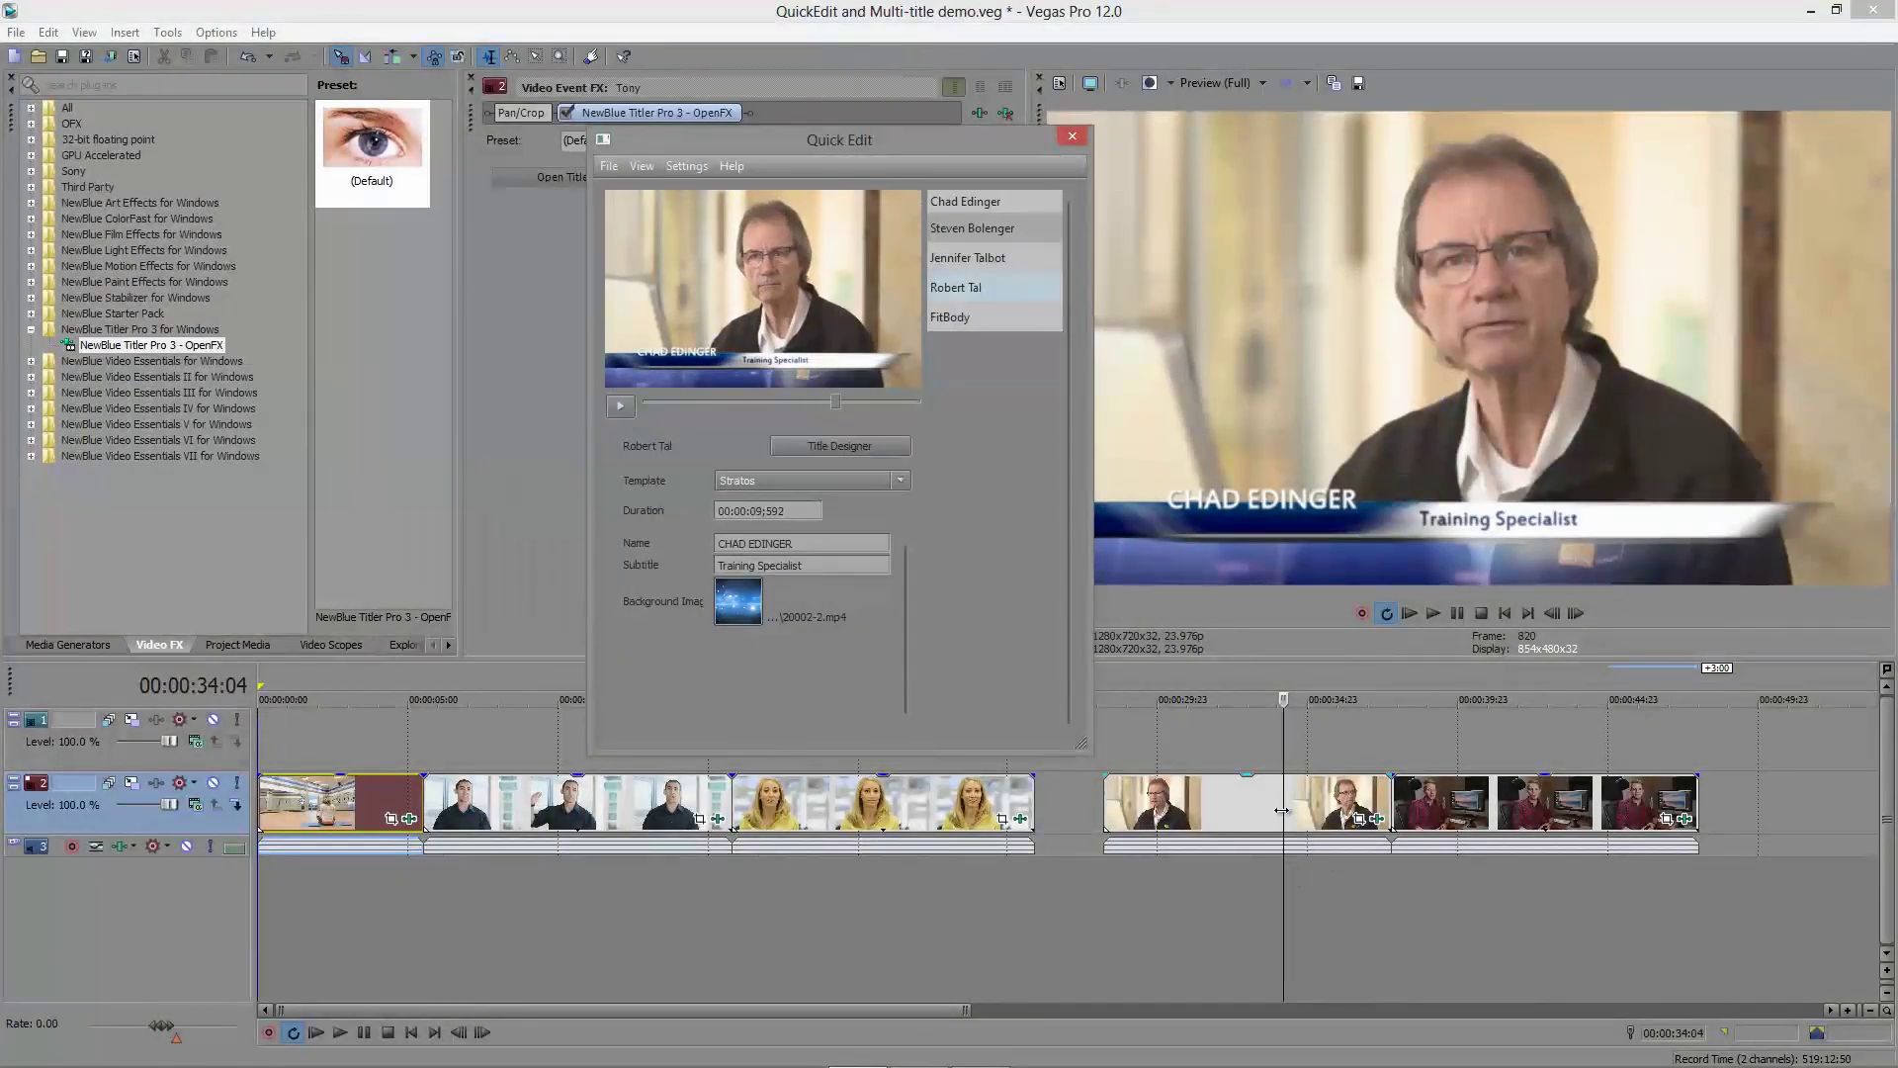
# Step: Place the playhead at 00:00:31:10 in the interview clip and shift the title panel left
pyautogui.click(1230, 808)
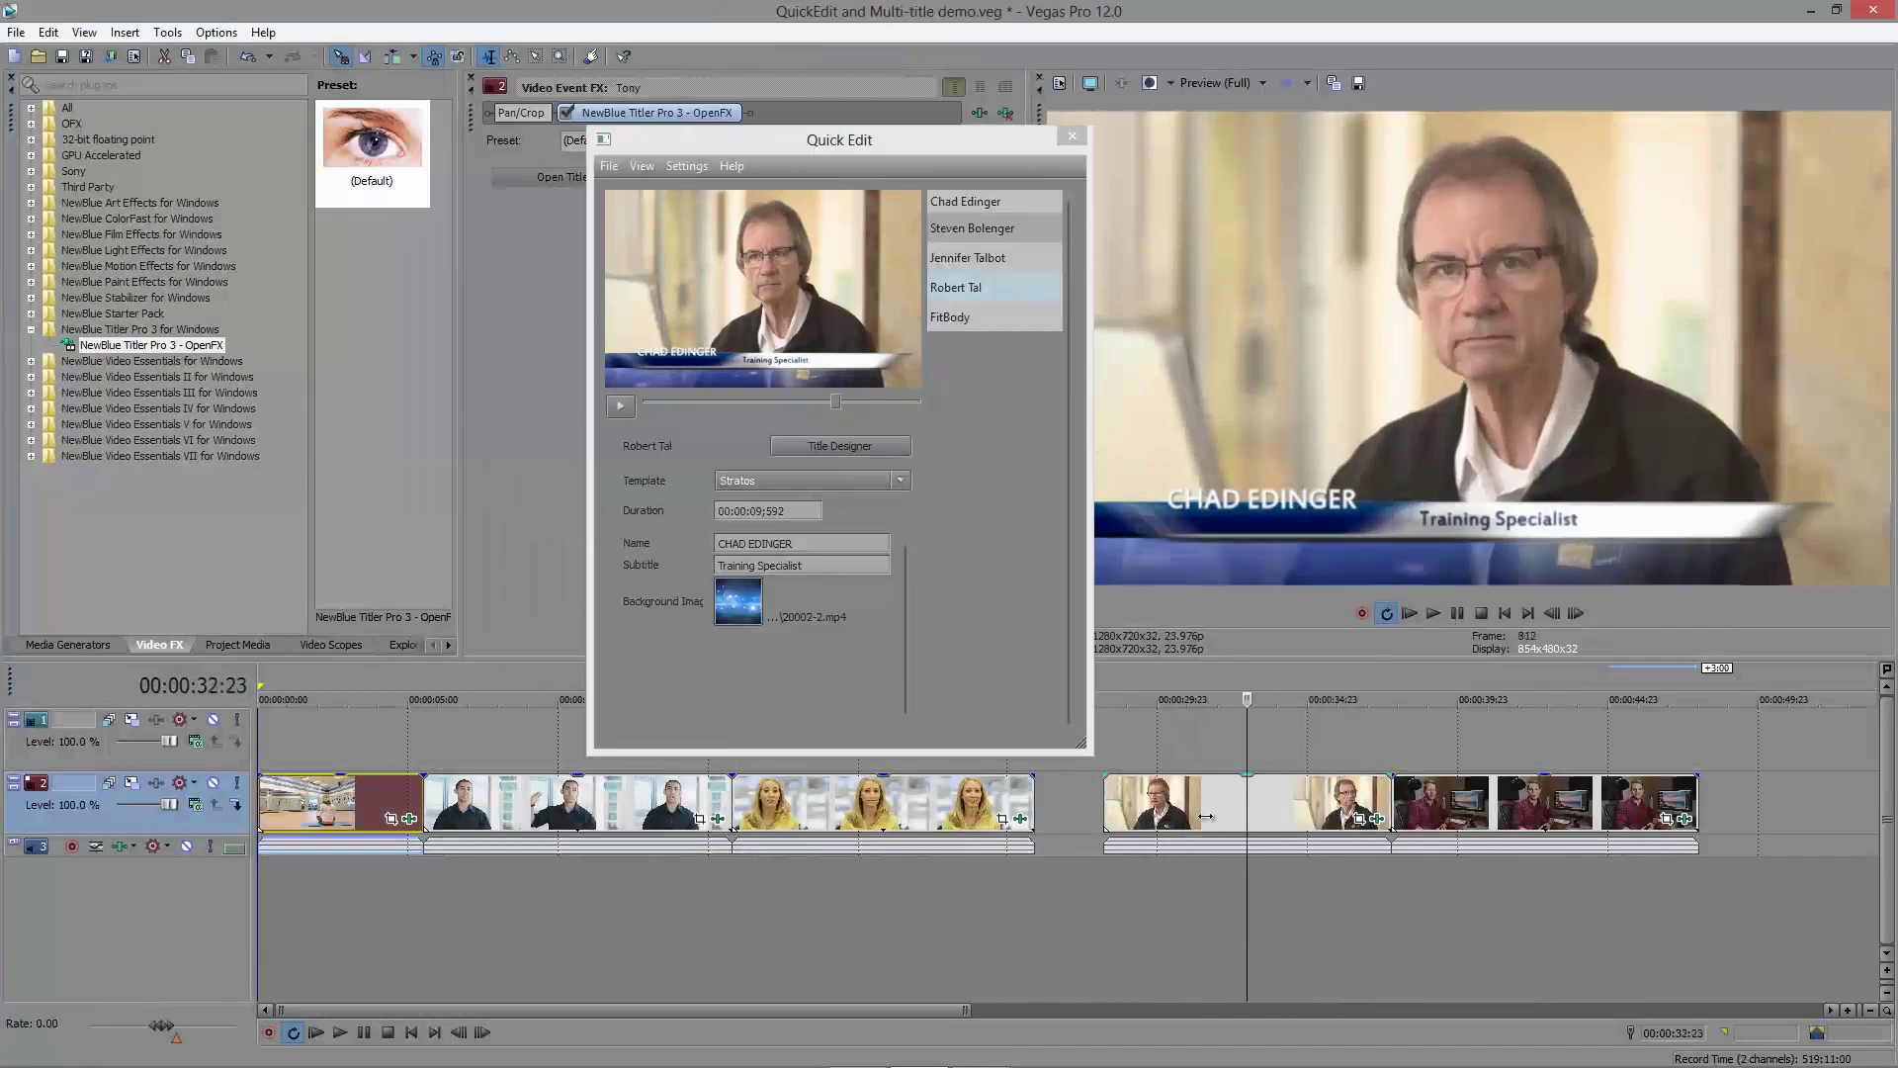
pyautogui.click(1161, 816)
pyautogui.click(1200, 829)
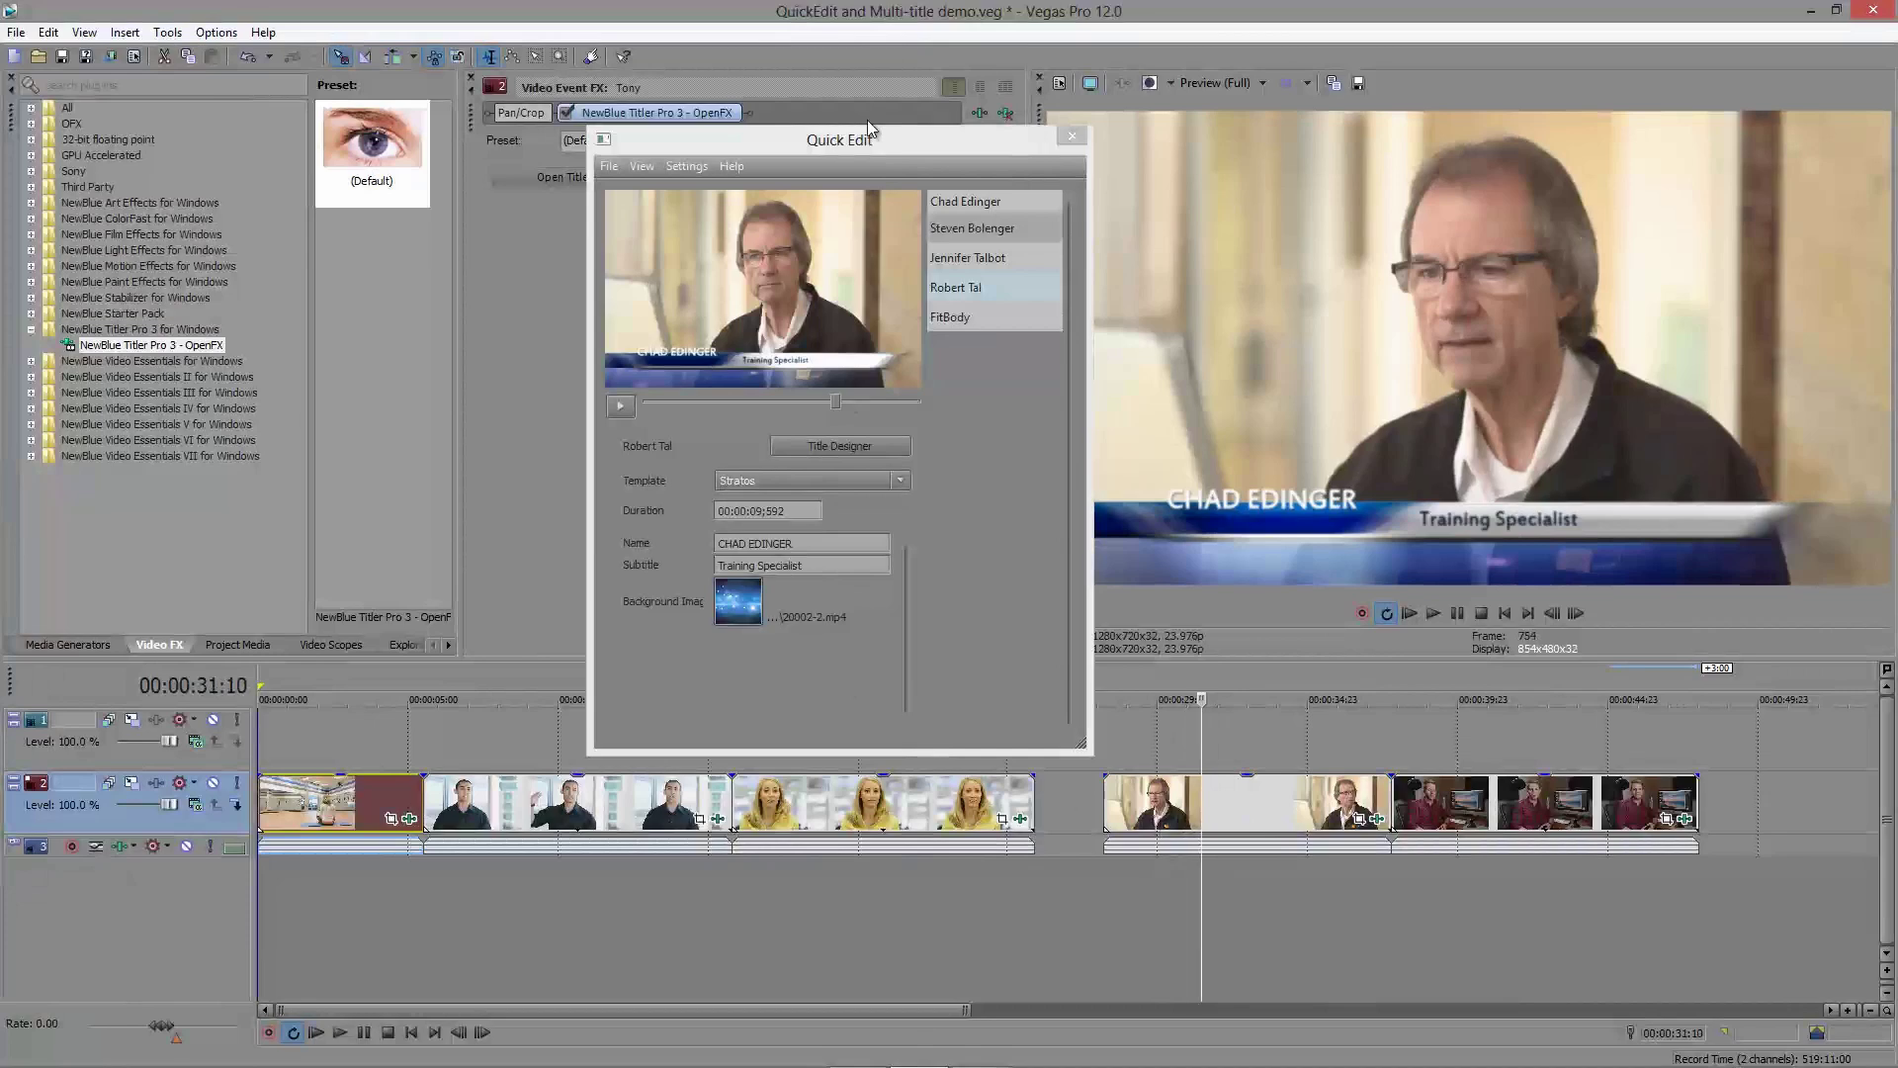
pyautogui.click(816, 141)
pyautogui.moveTo(817, 140); pyautogui.dragTo(776, 151)
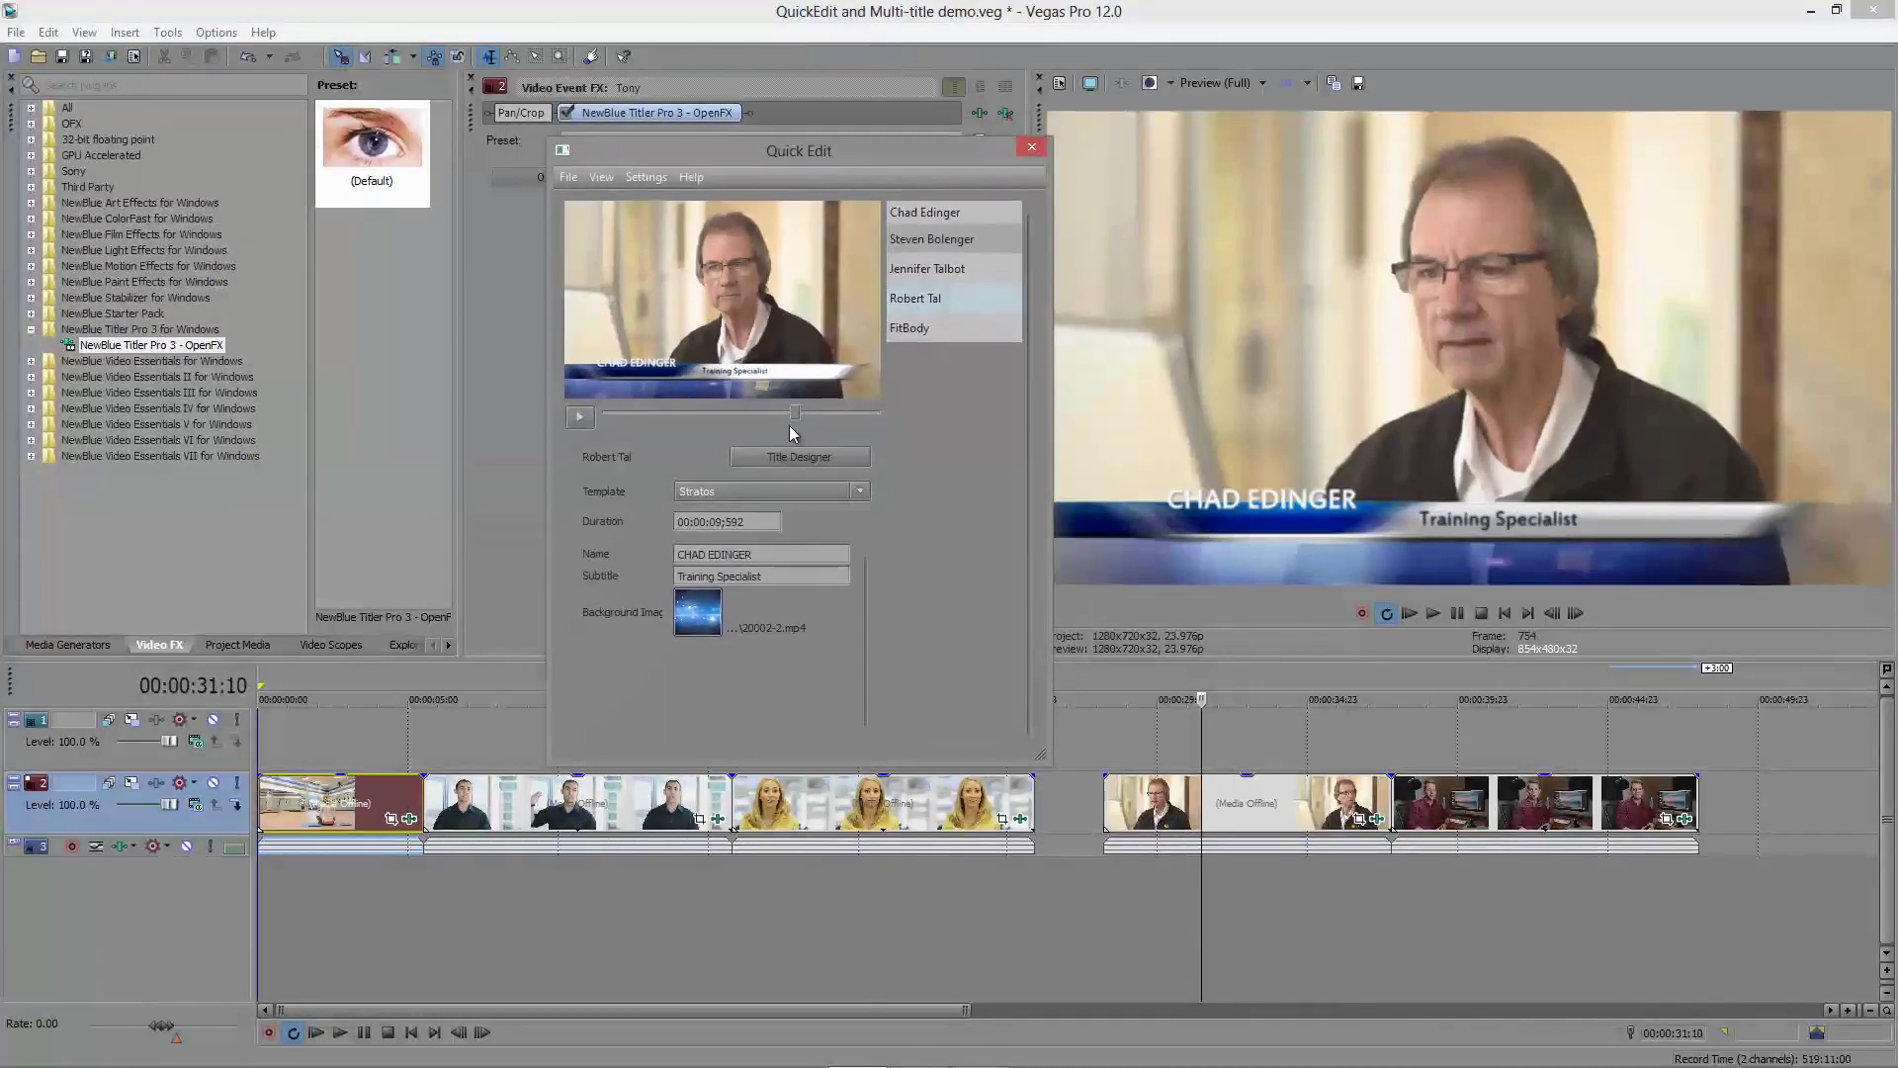
# Step: Change the S-Curve rectangles bar's 3D face colour to grey
pyautogui.click(799, 456)
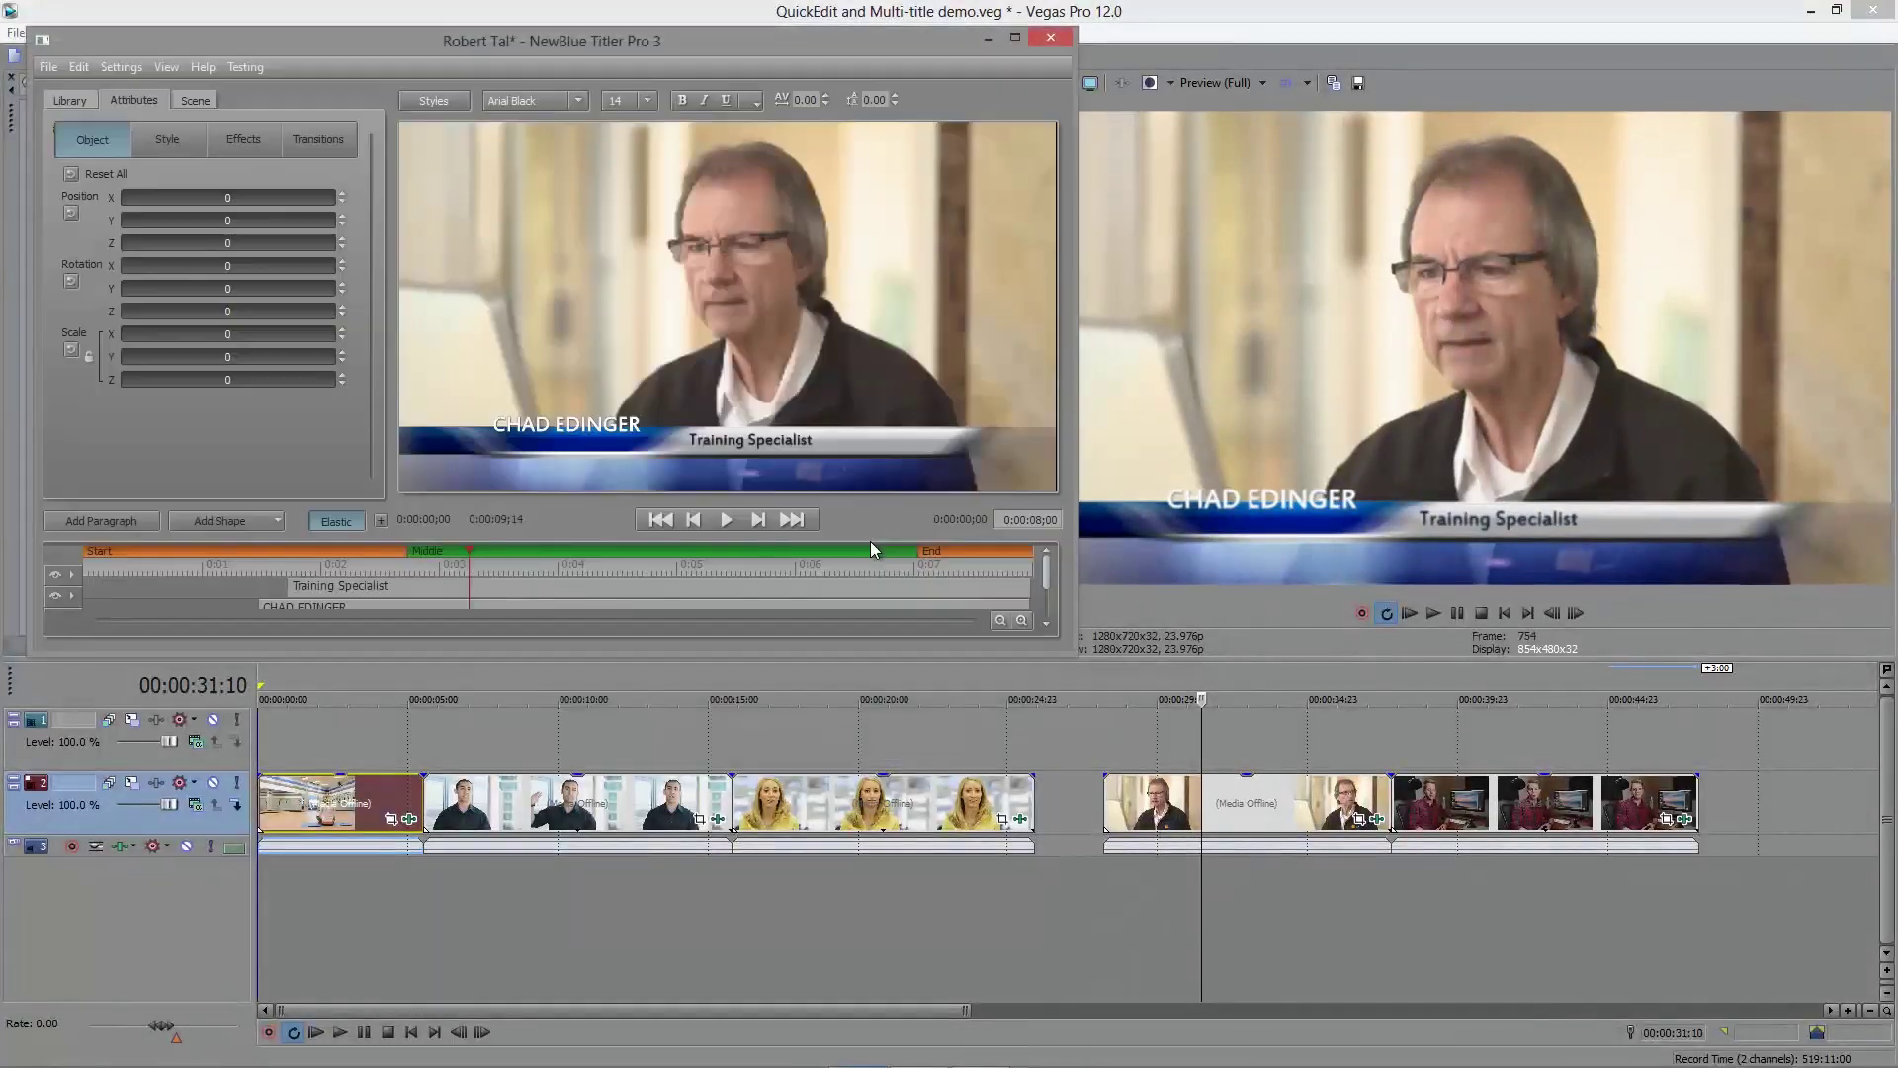
pyautogui.click(658, 443)
pyautogui.moveTo(708, 42); pyautogui.dragTo(886, 138)
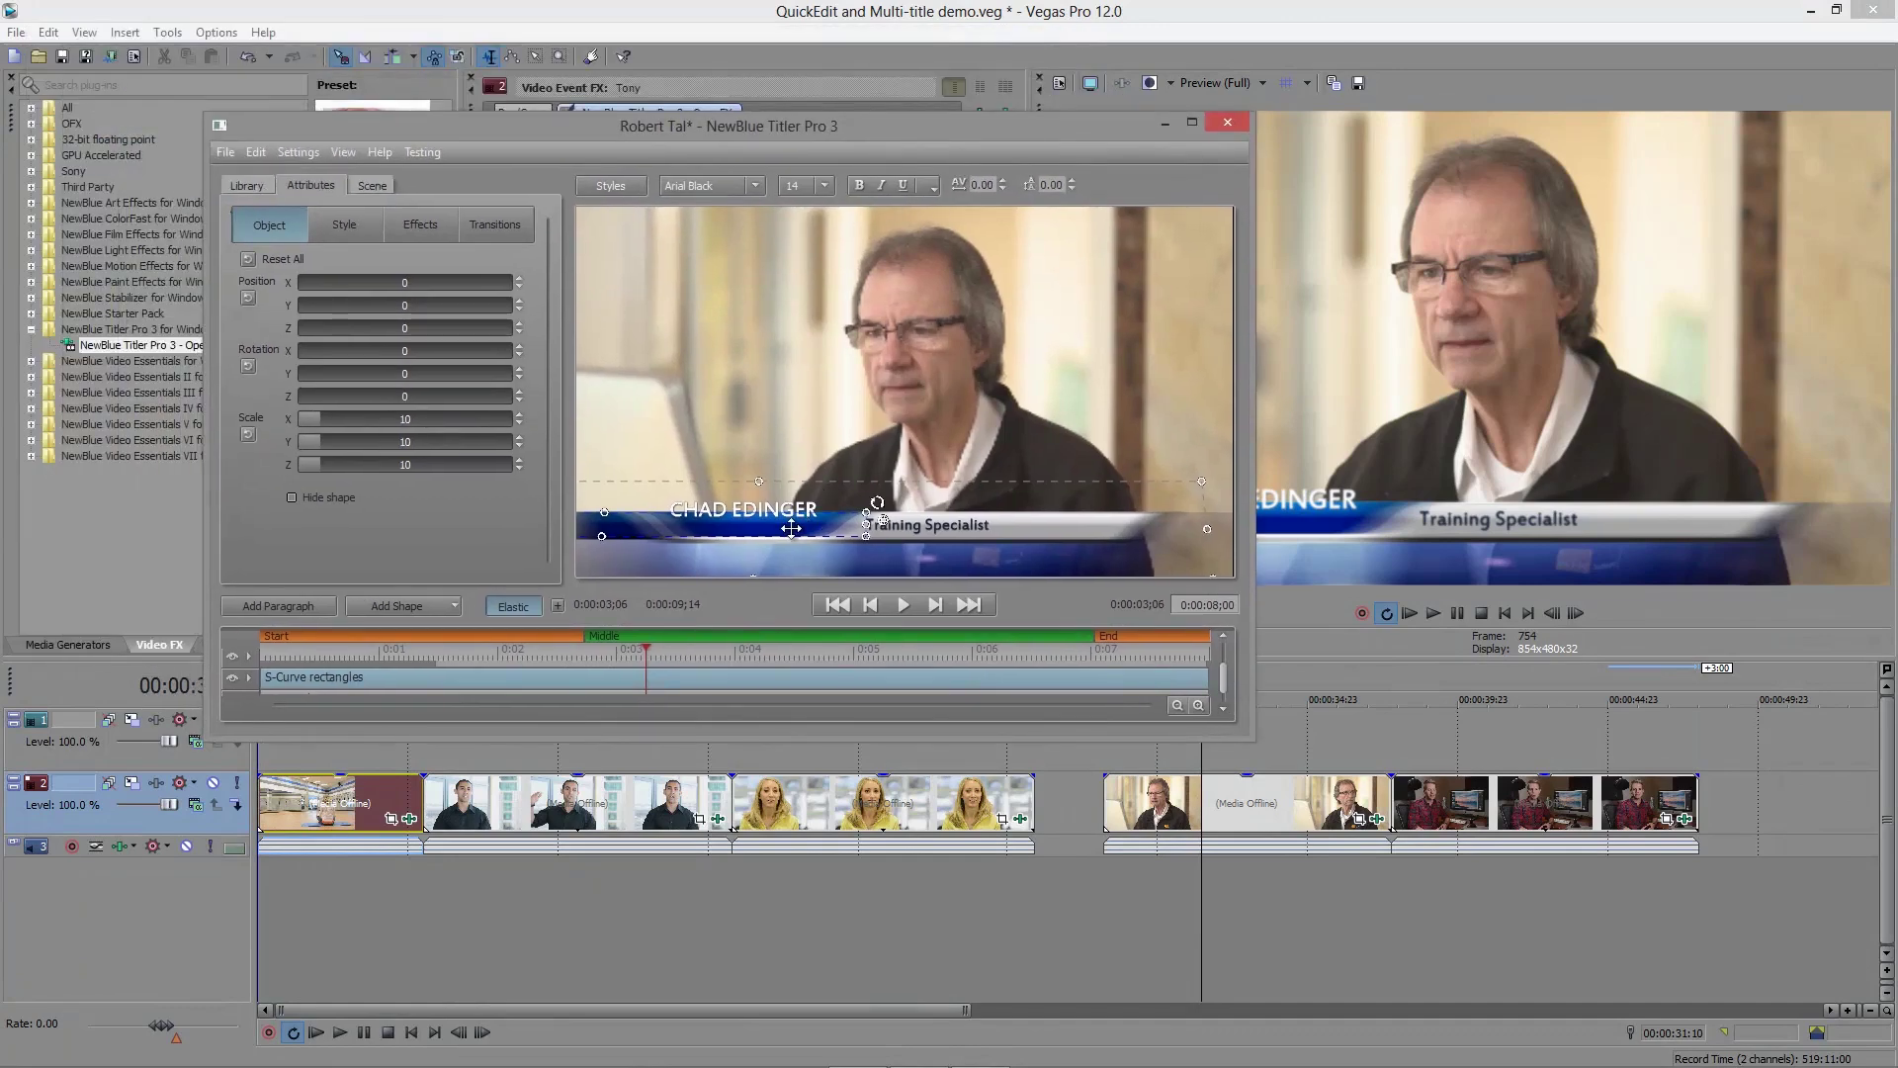
pyautogui.click(339, 229)
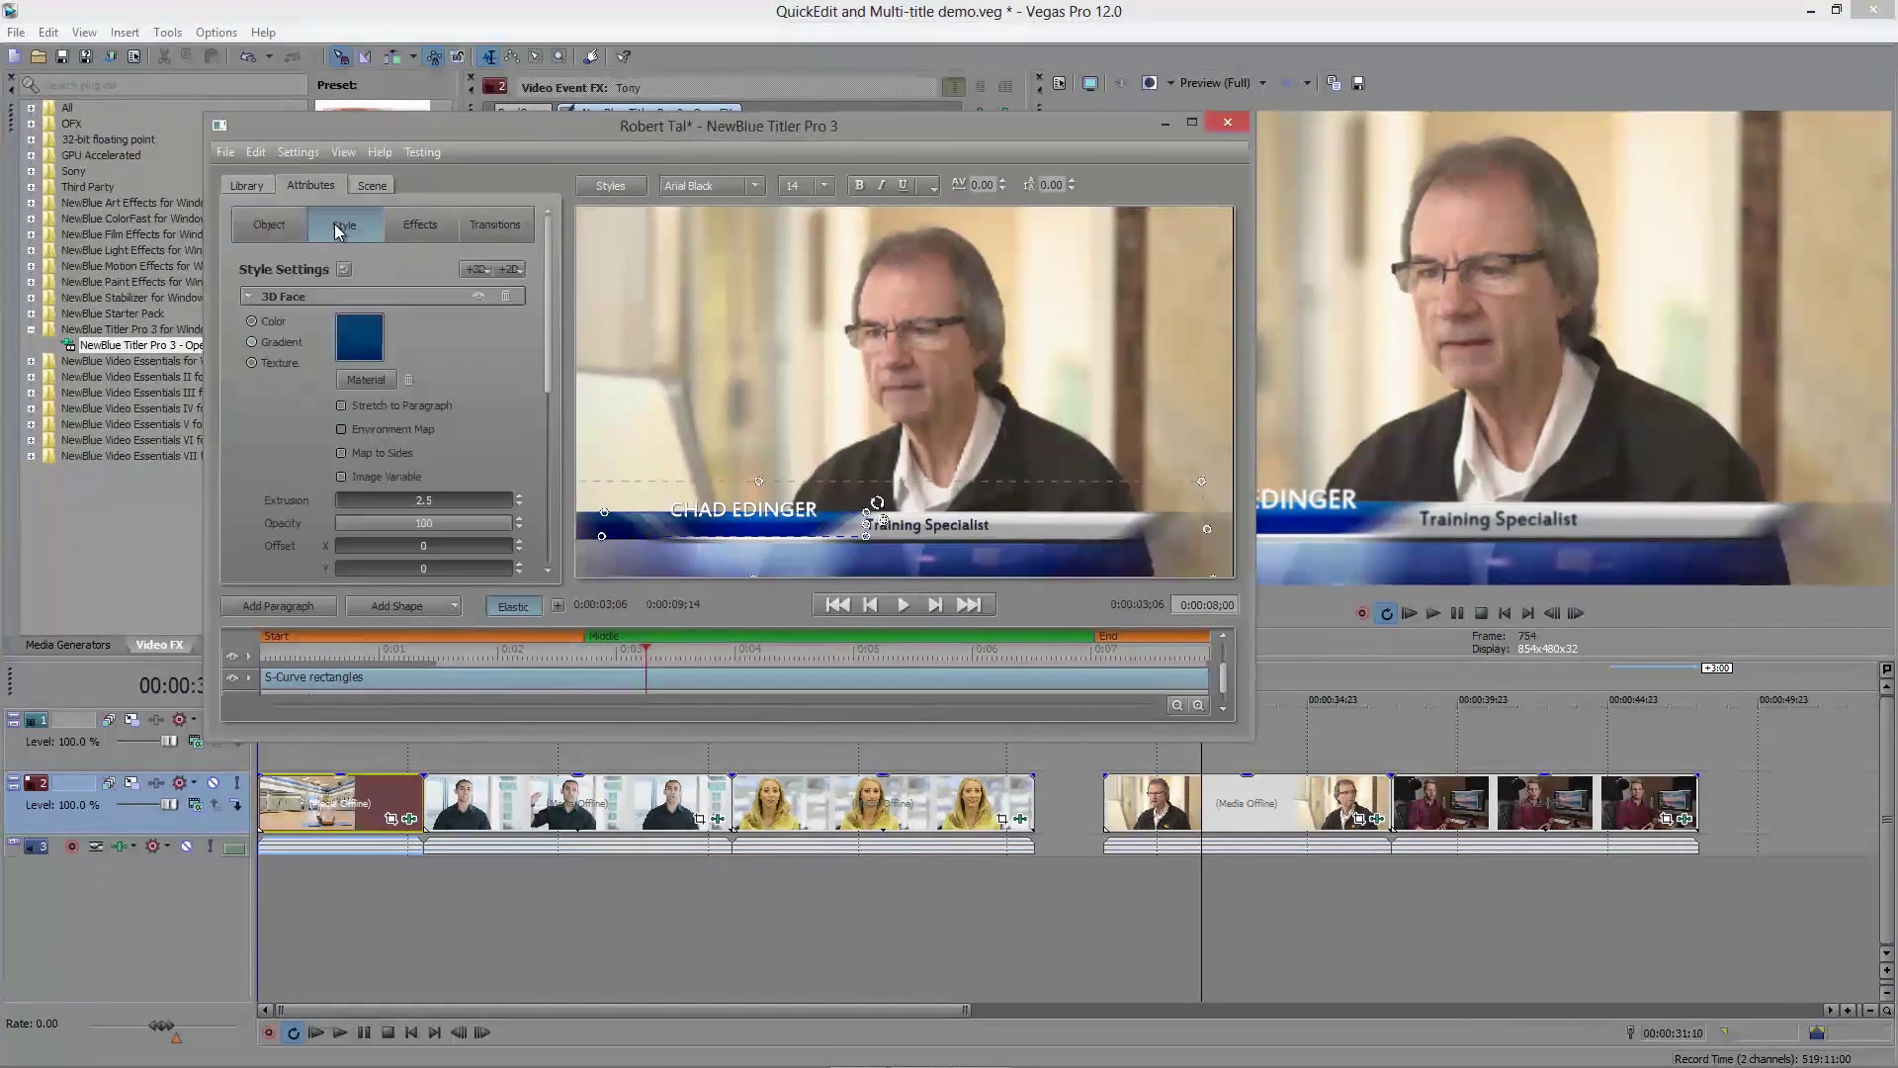
pyautogui.click(355, 341)
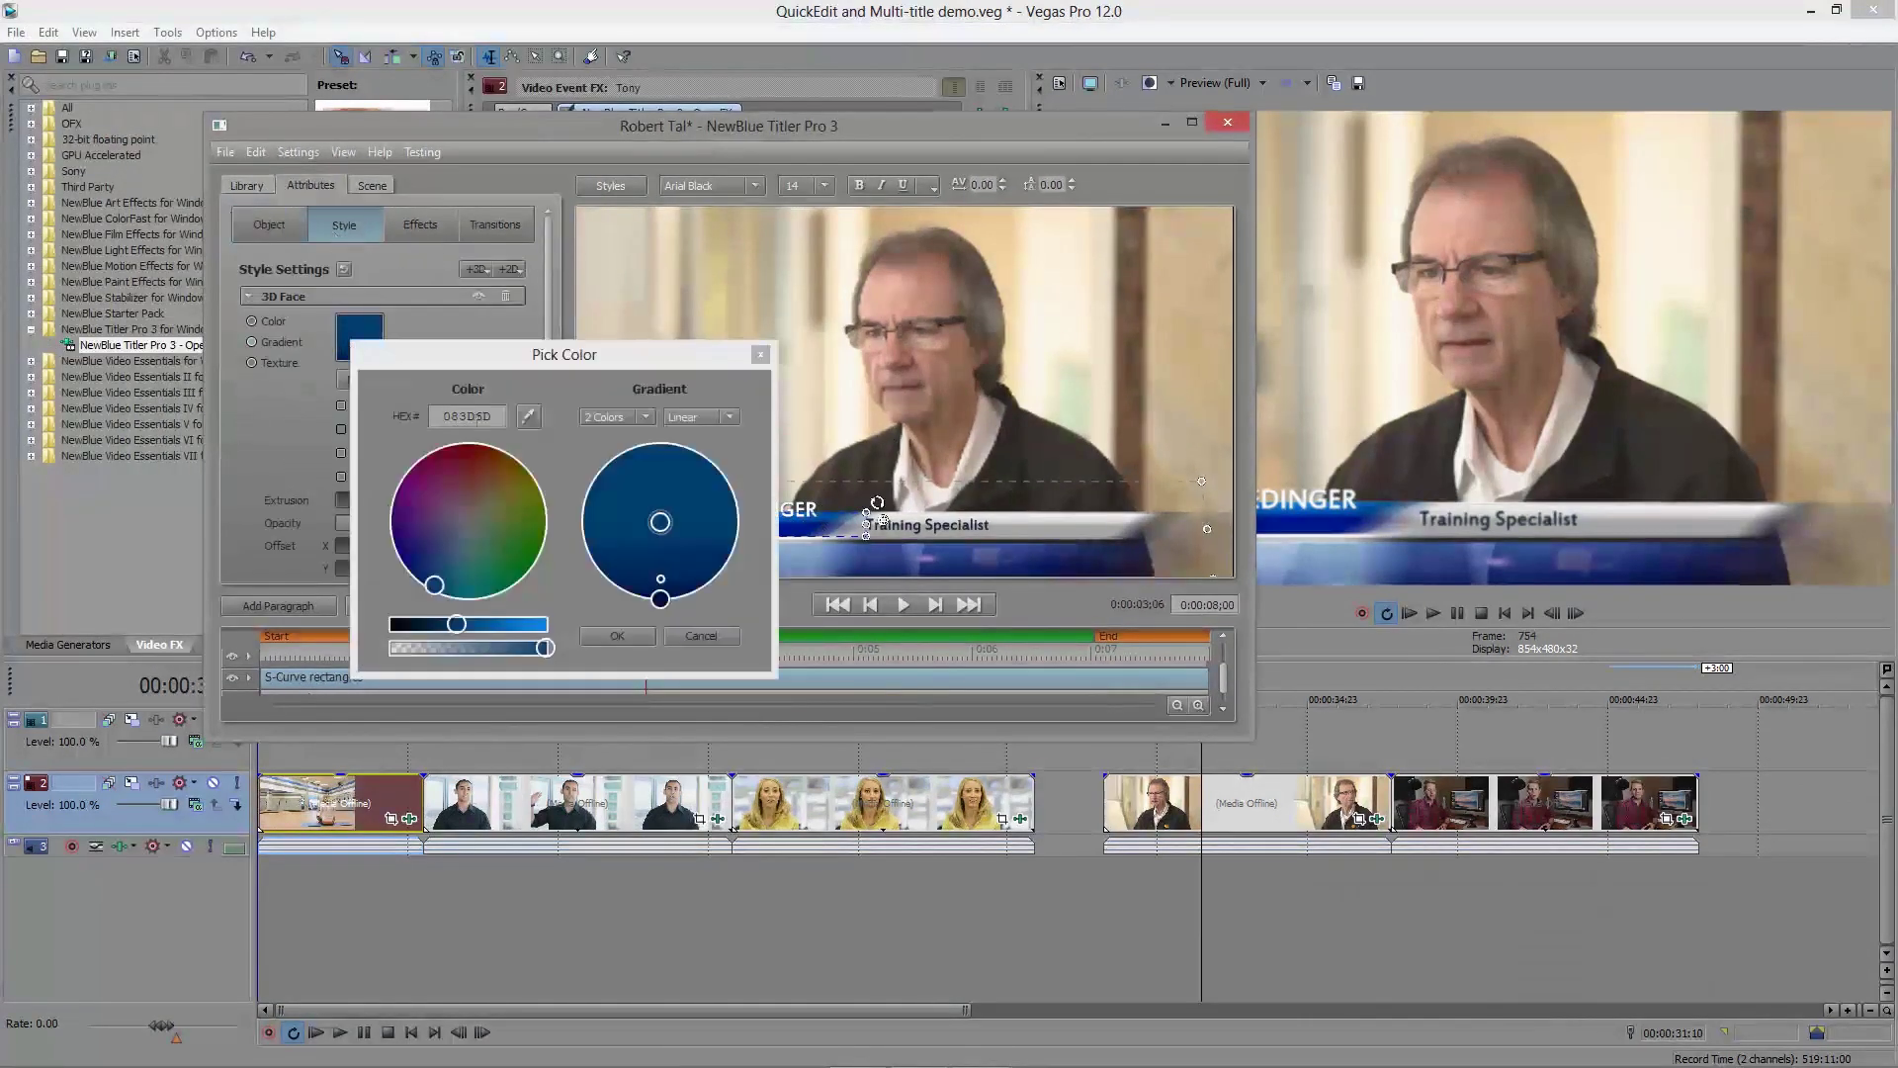
pyautogui.click(660, 522)
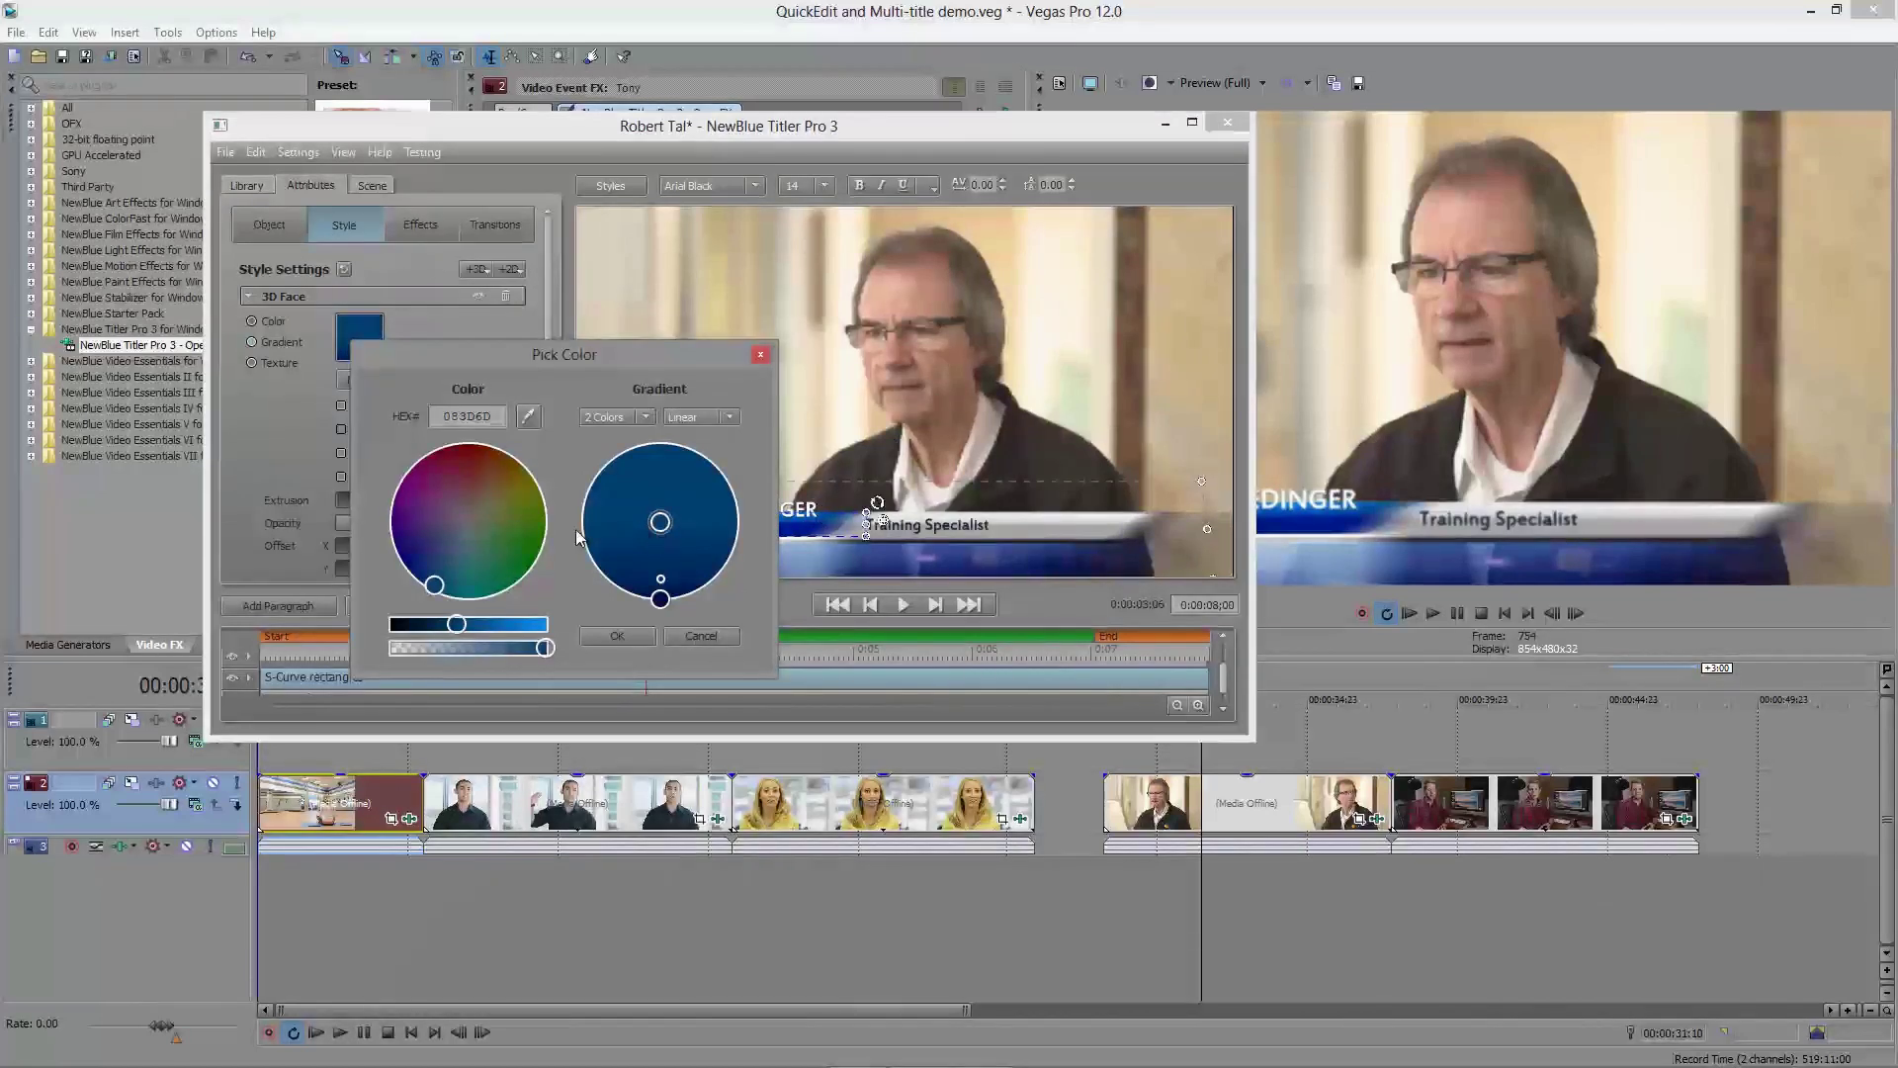
pyautogui.moveTo(447, 570); pyautogui.dragTo(464, 522)
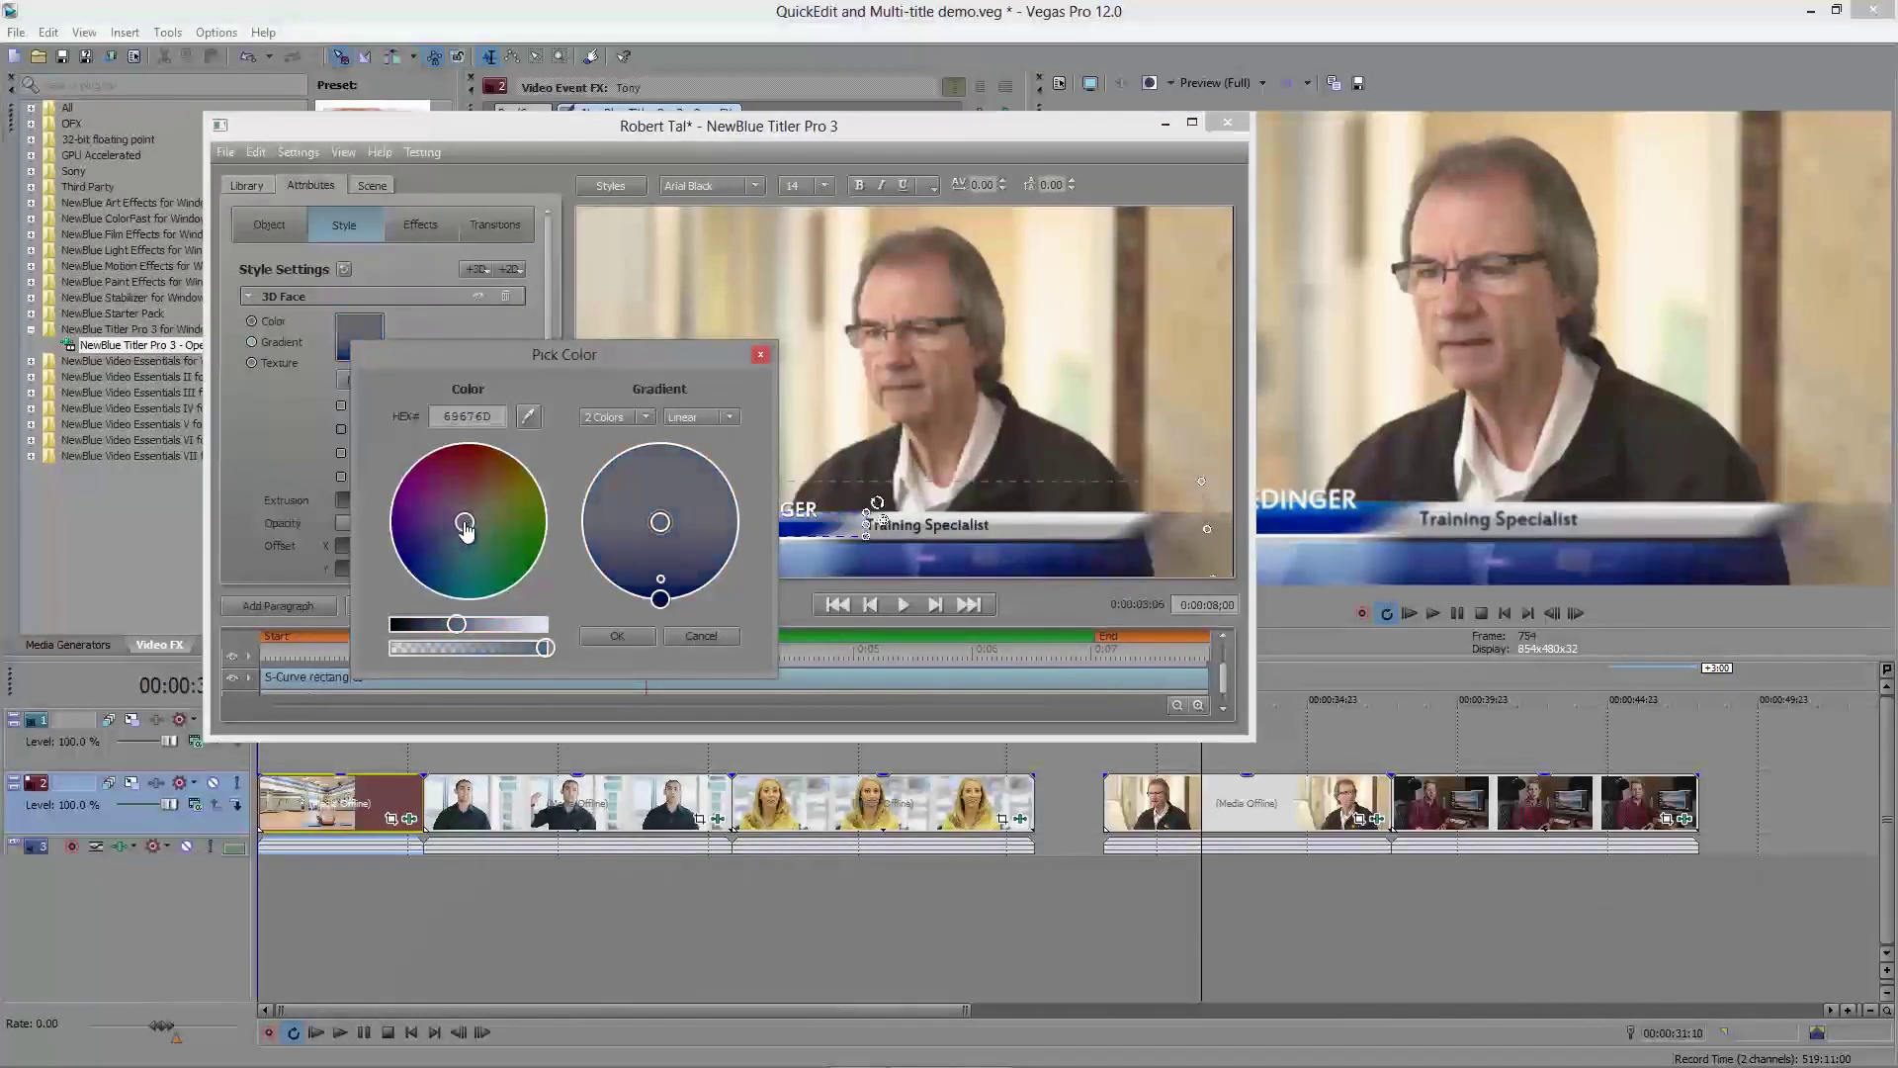
pyautogui.moveTo(456, 624); pyautogui.dragTo(431, 624)
pyautogui.click(411, 574)
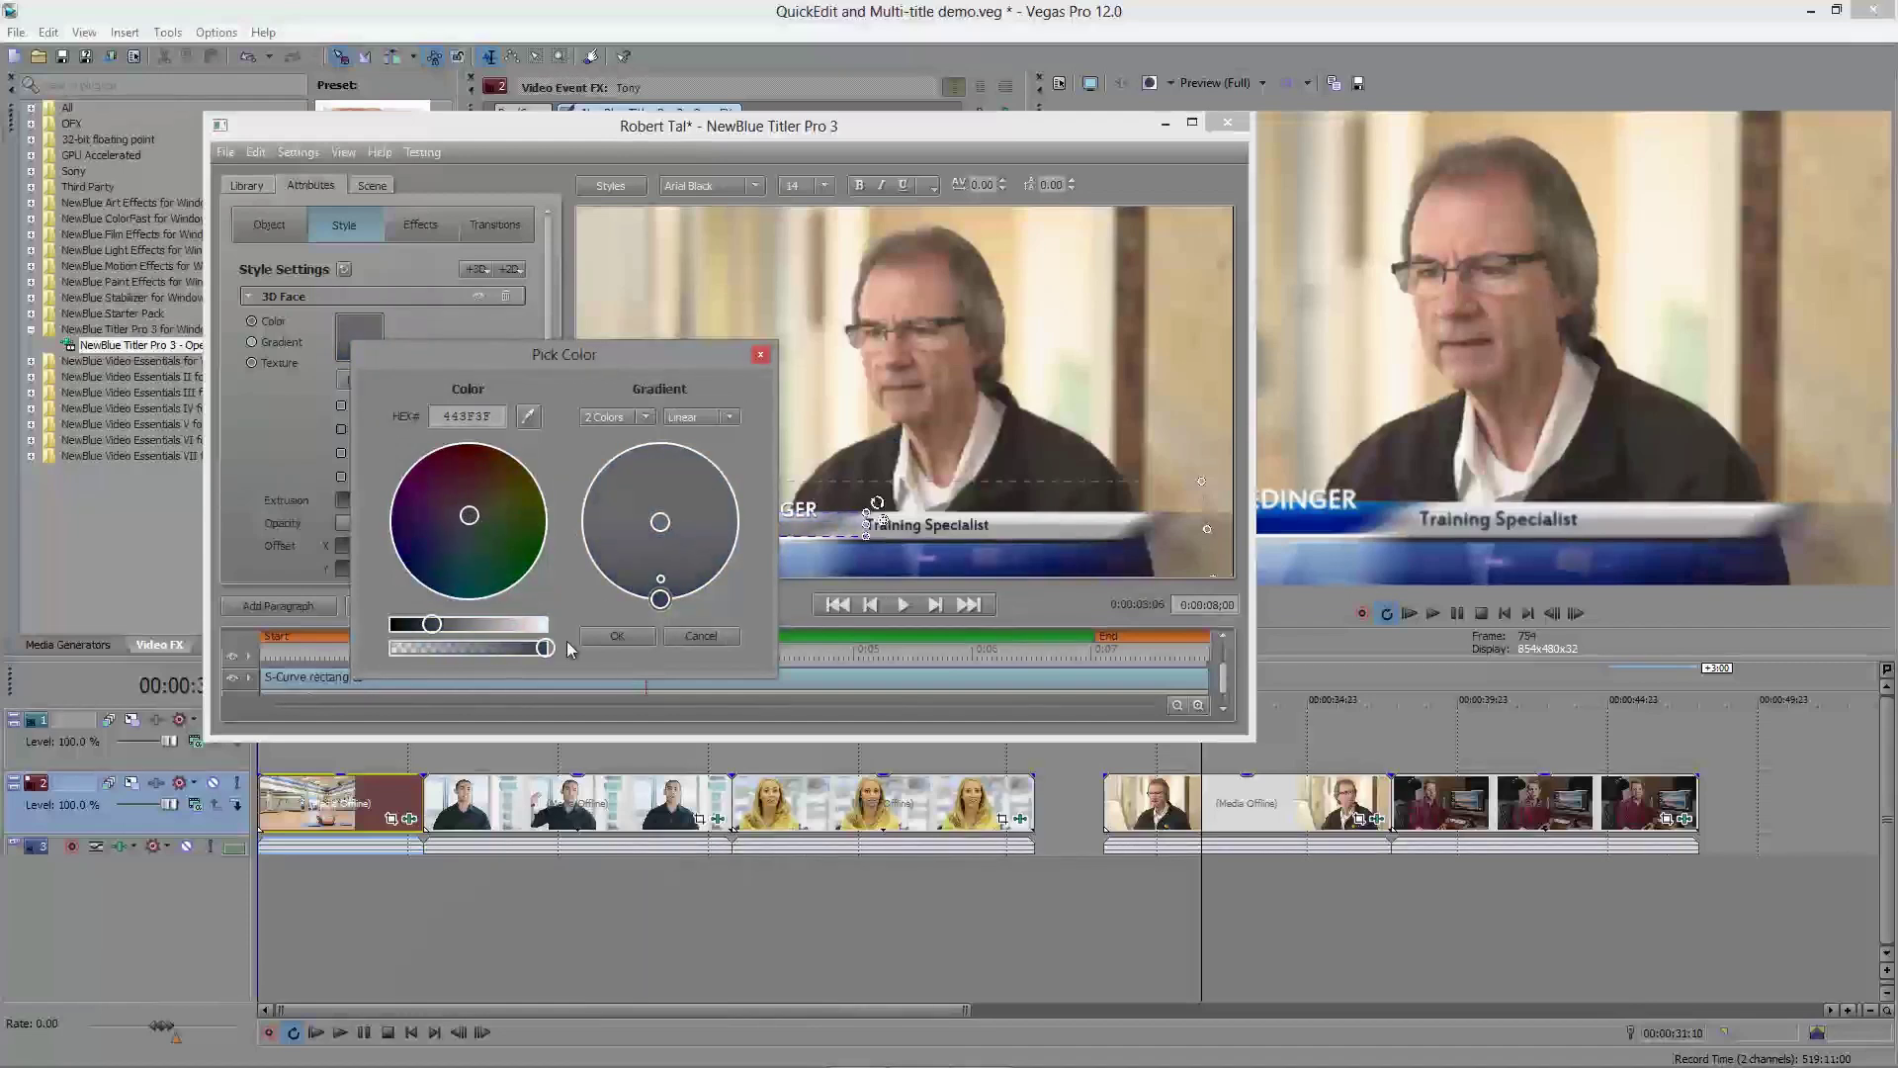
pyautogui.click(617, 636)
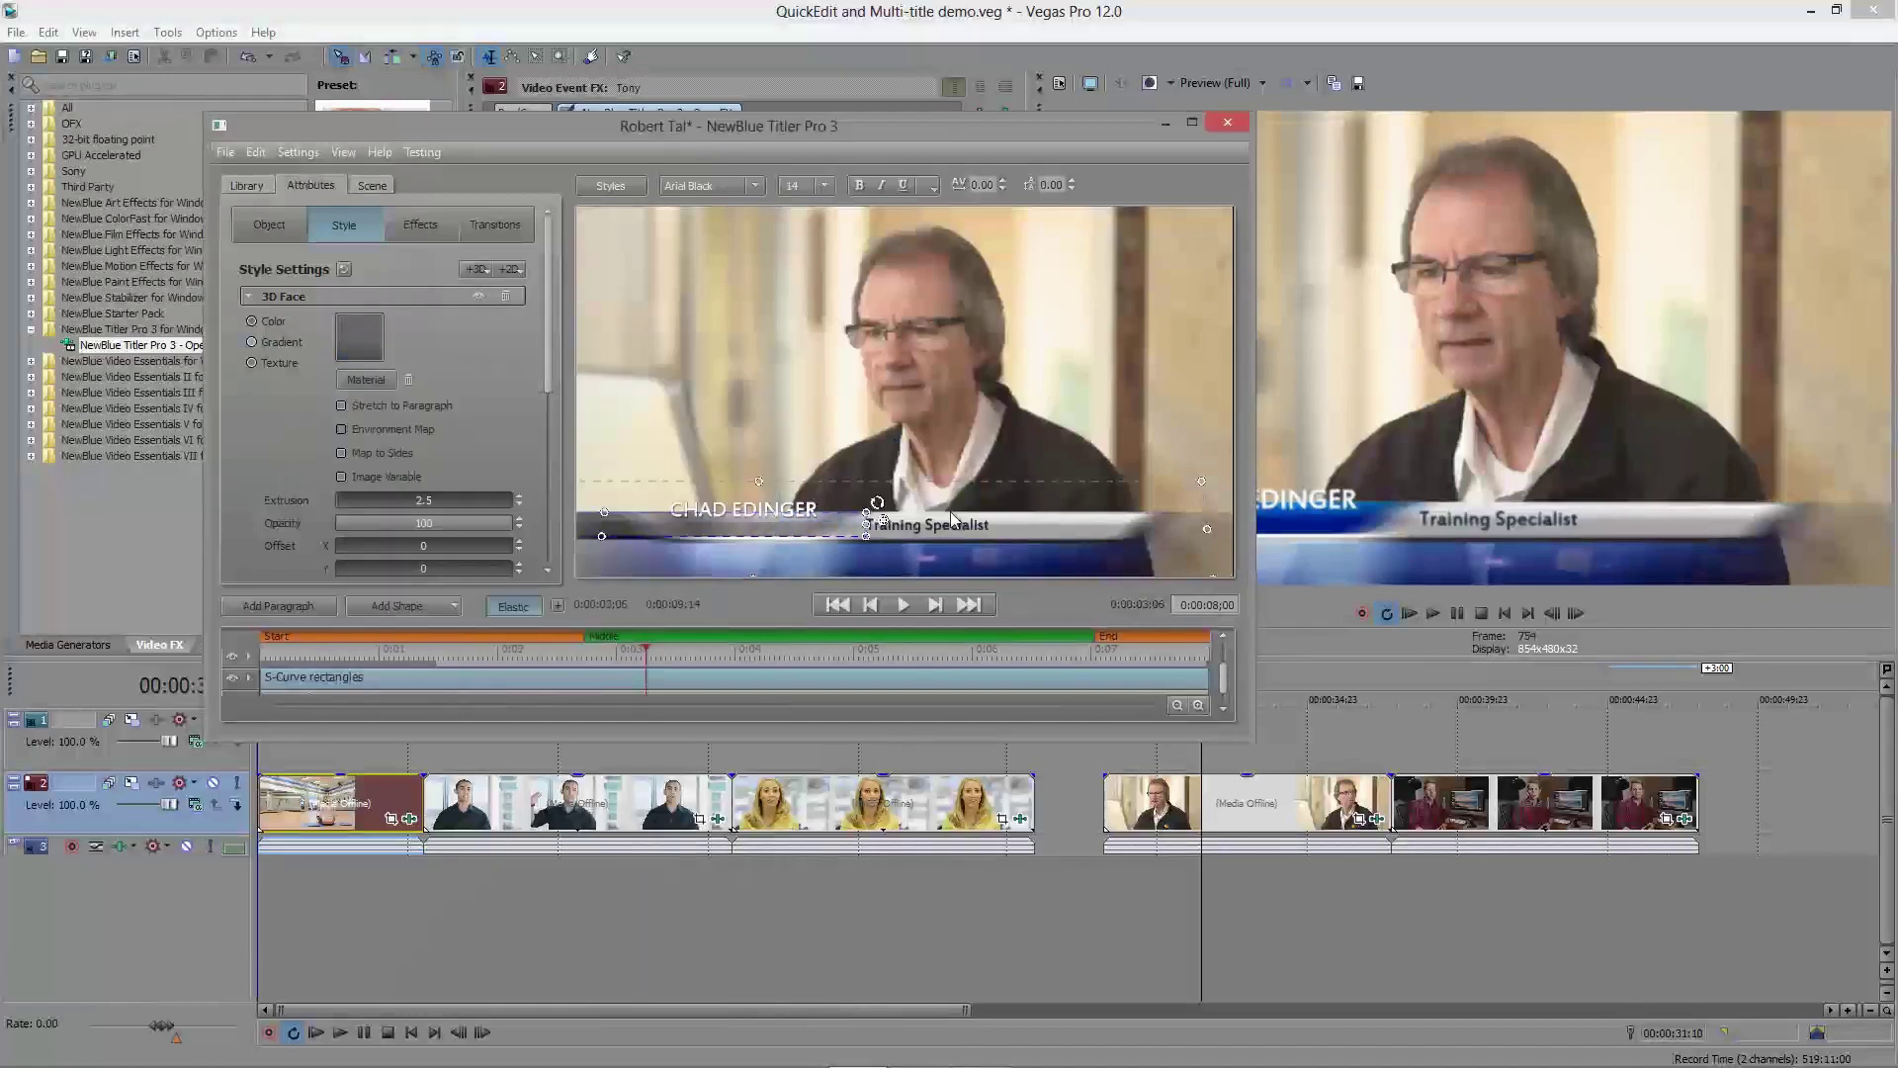
# Step: Close the designer and save the grey bar colour to the Stratos template
pyautogui.click(1216, 122)
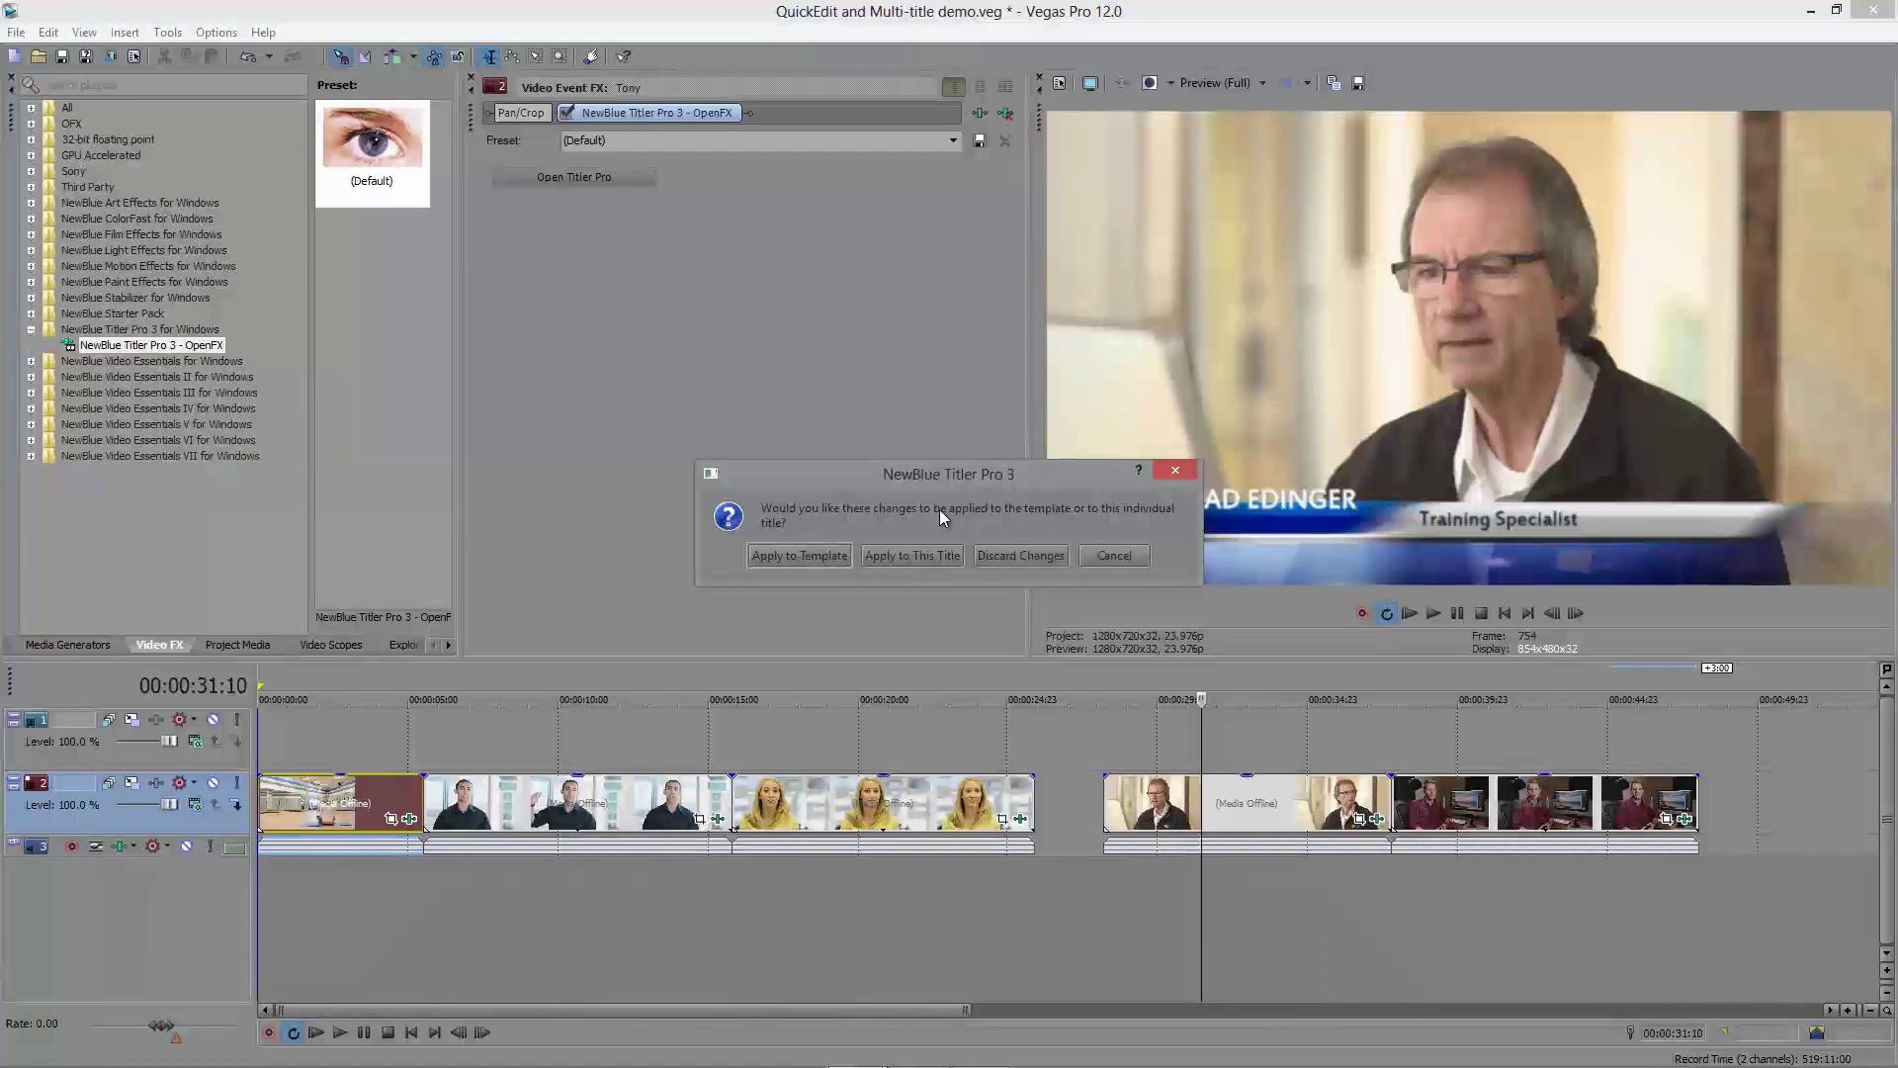
pyautogui.click(781, 558)
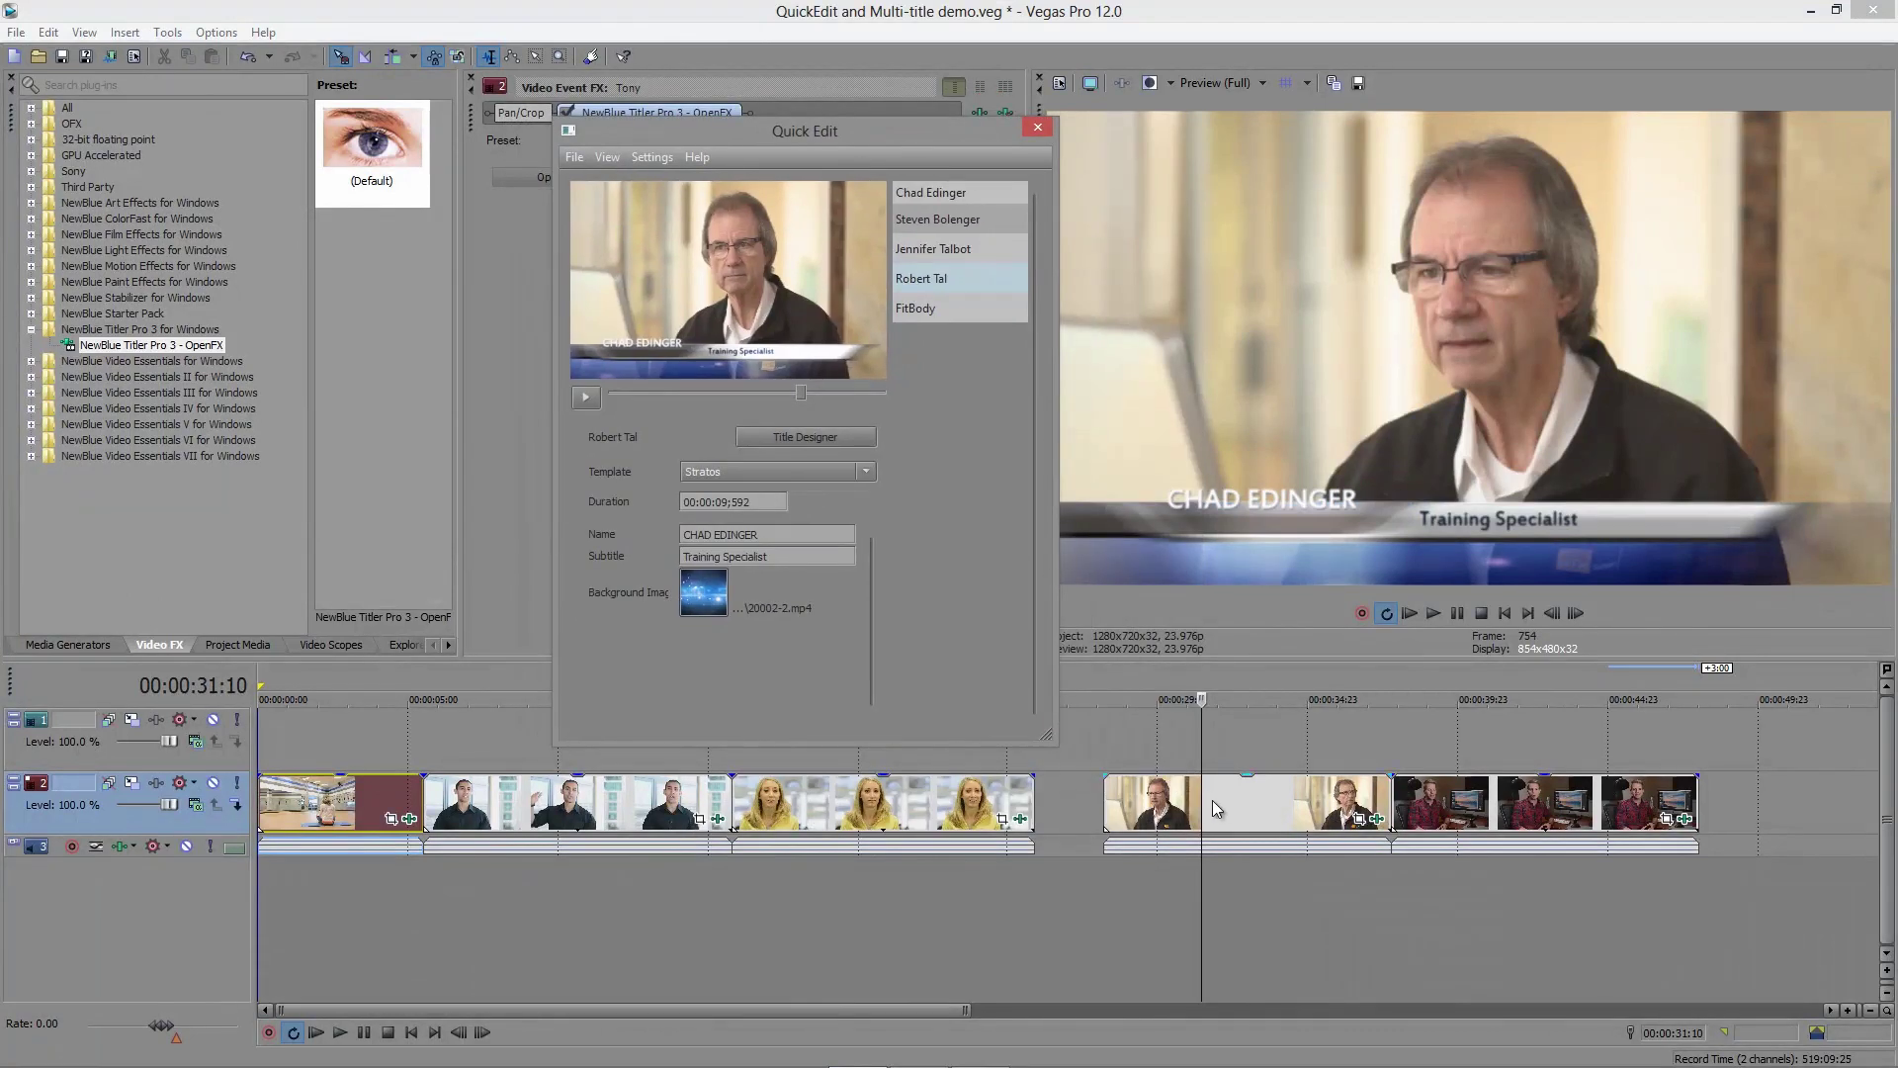
pyautogui.click(1213, 801)
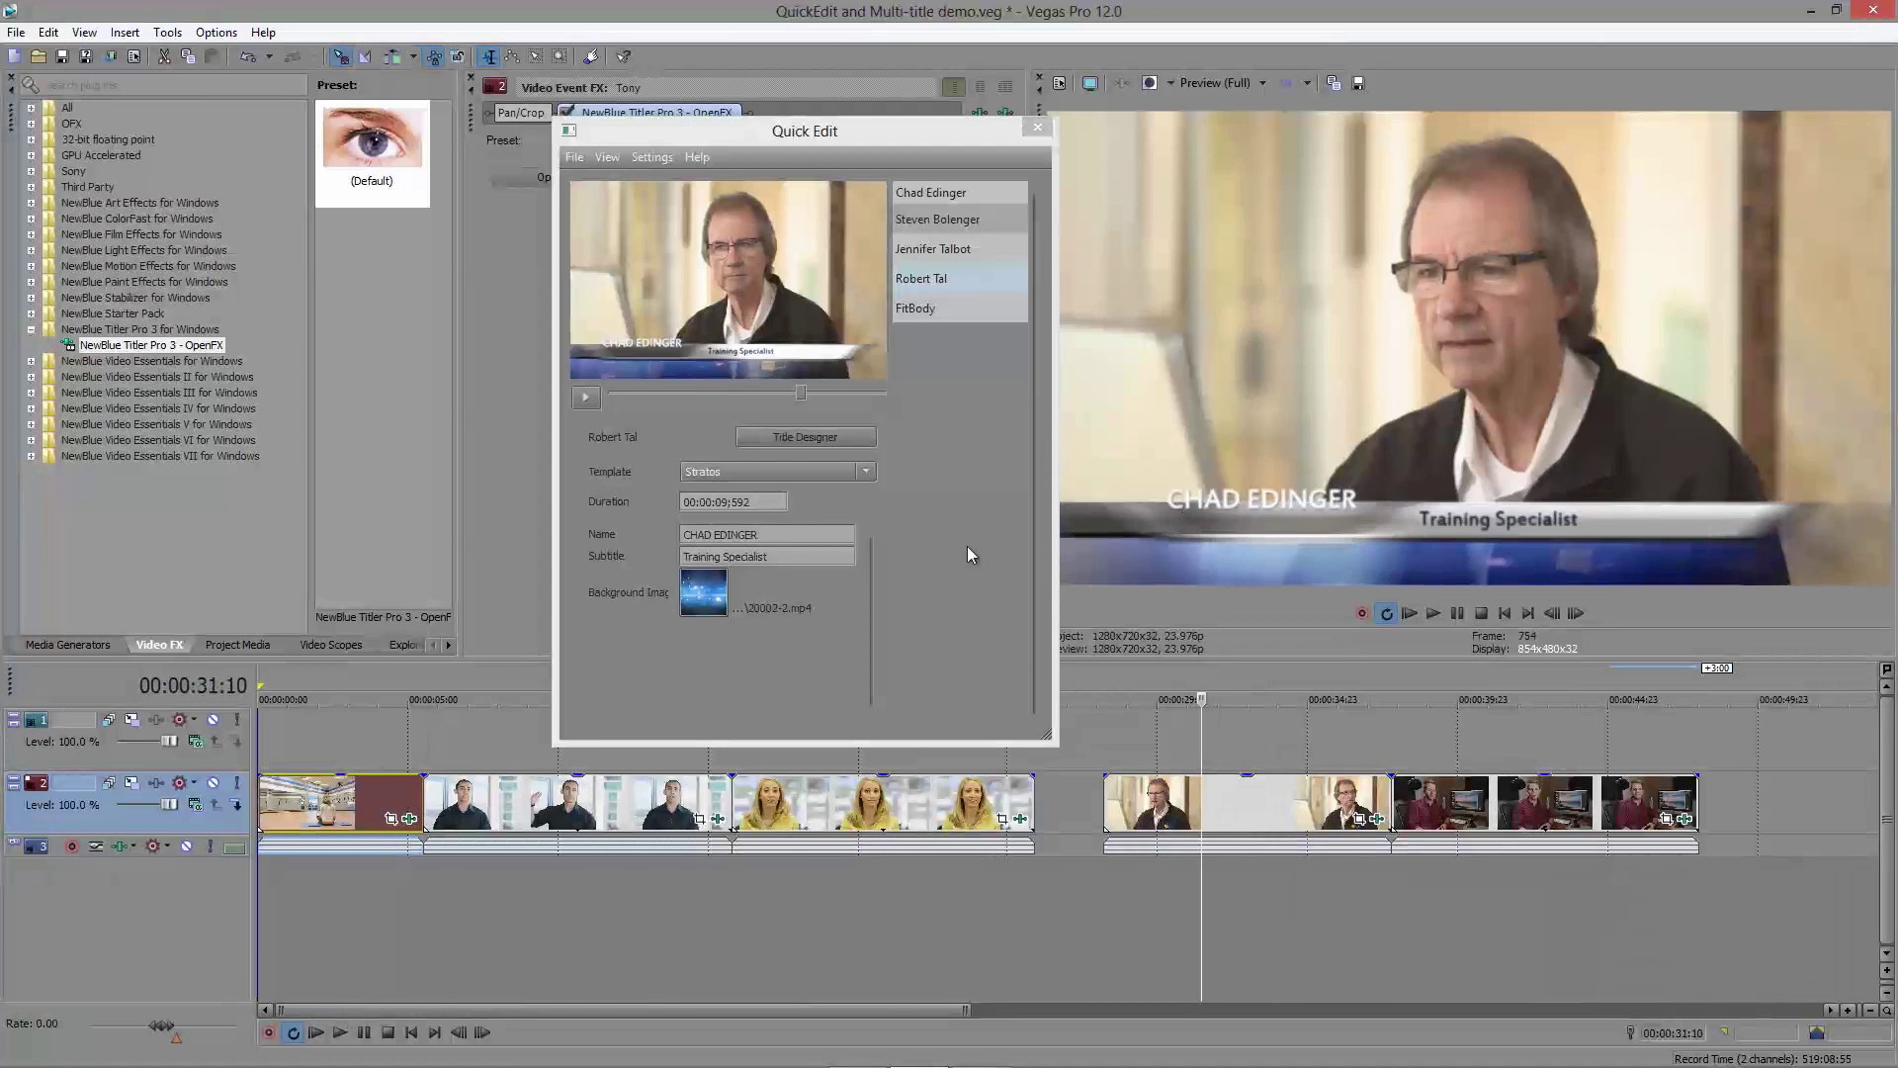
pyautogui.press('space')
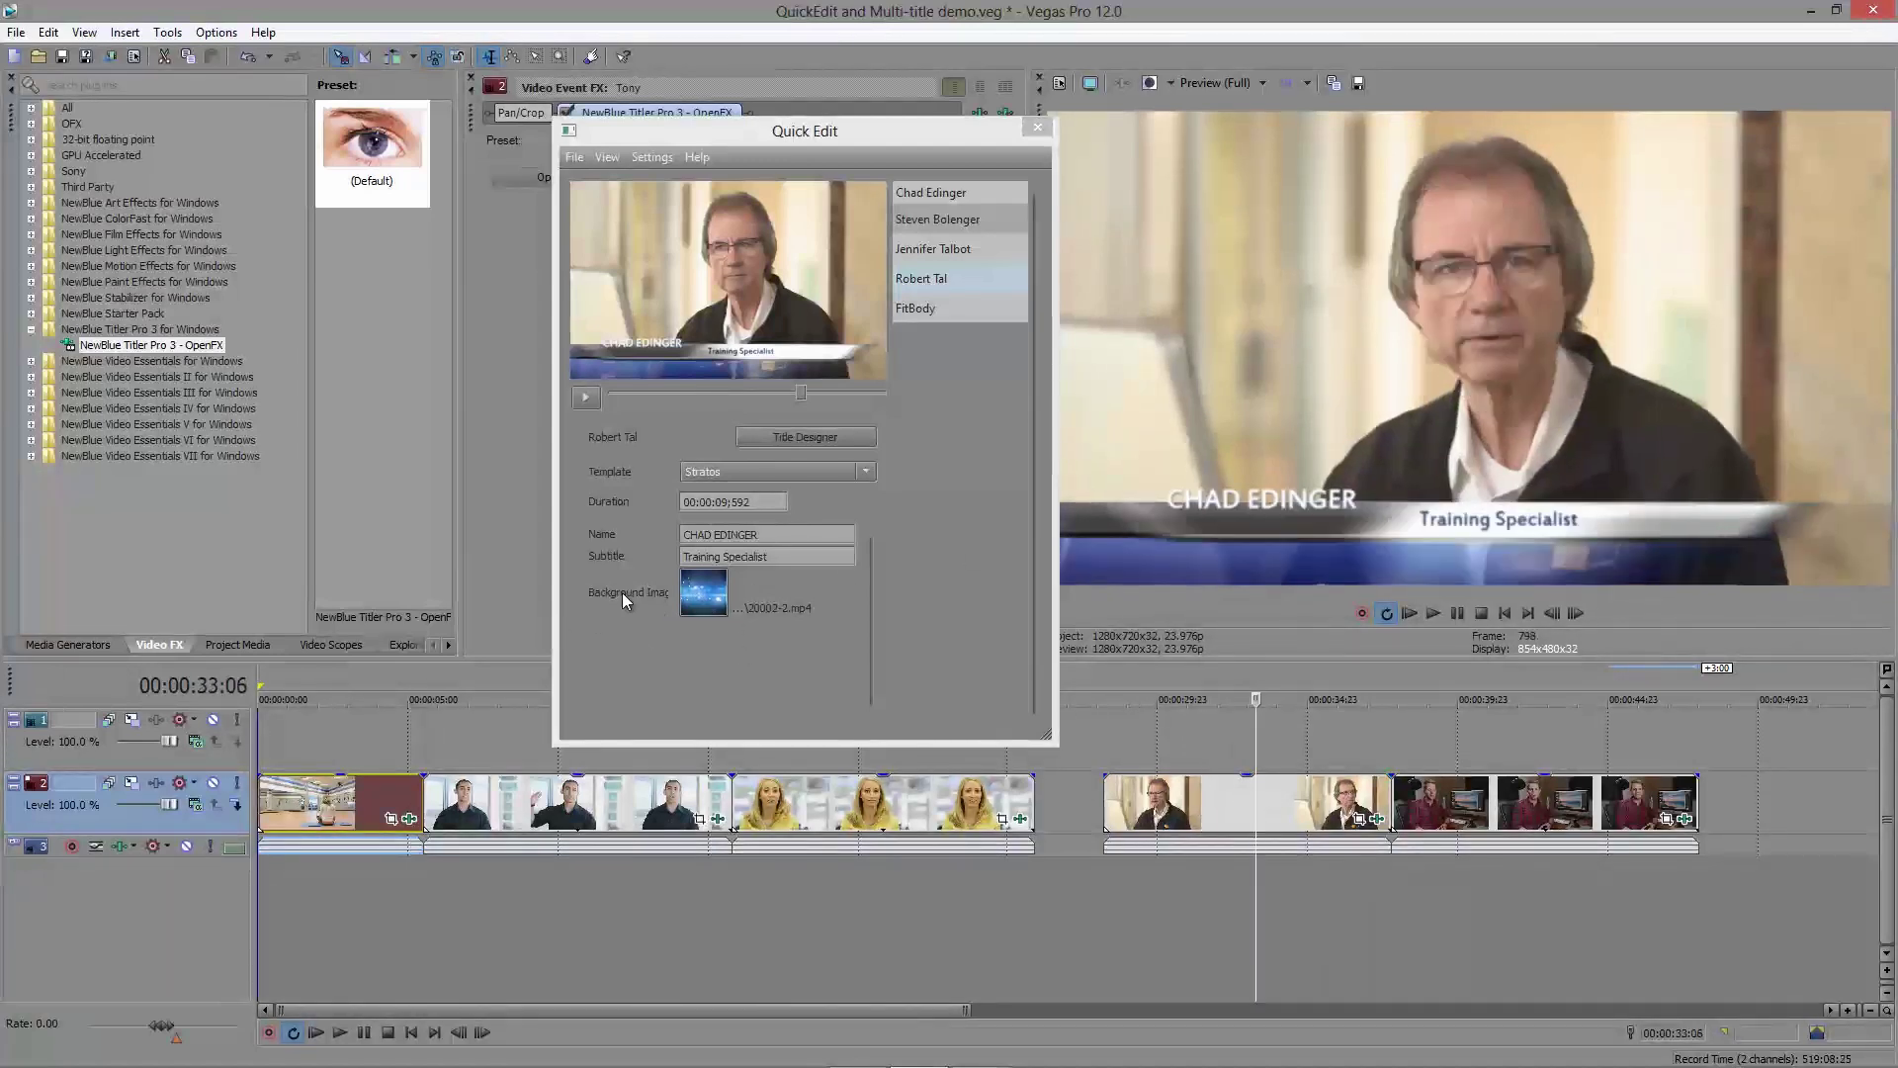
pyautogui.click(1217, 799)
pyautogui.click(1540, 808)
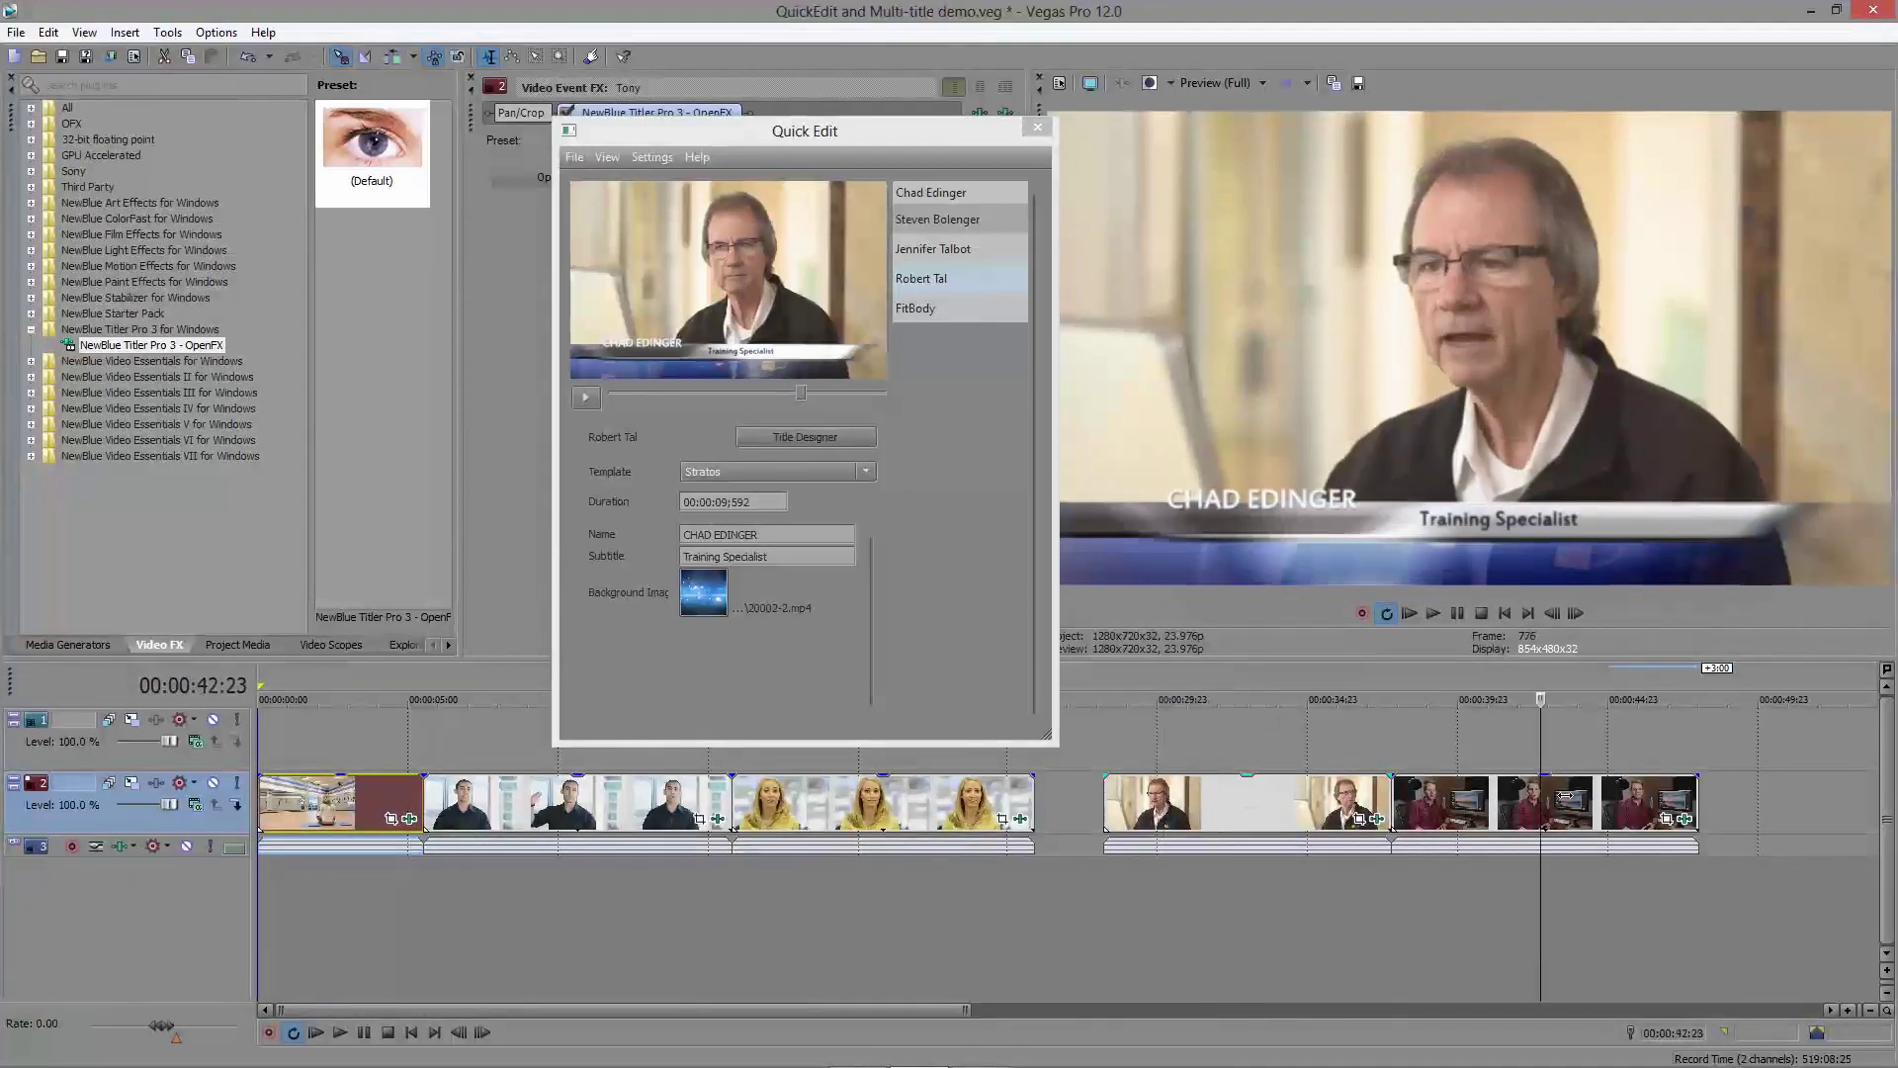